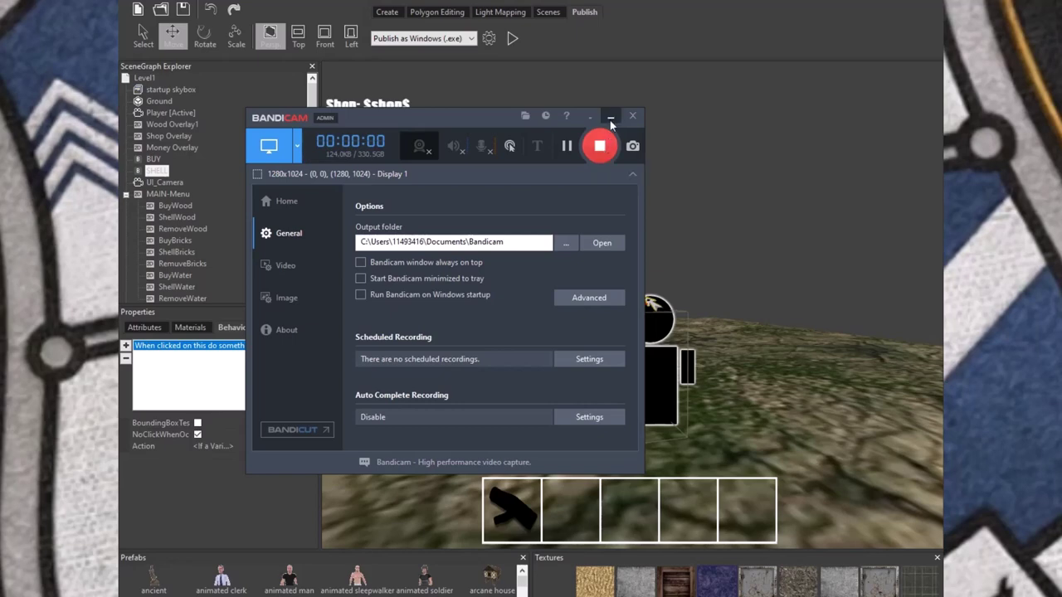
- Test-run the game by dropping a wood log, walking up to it and picking it up
click(610, 118)
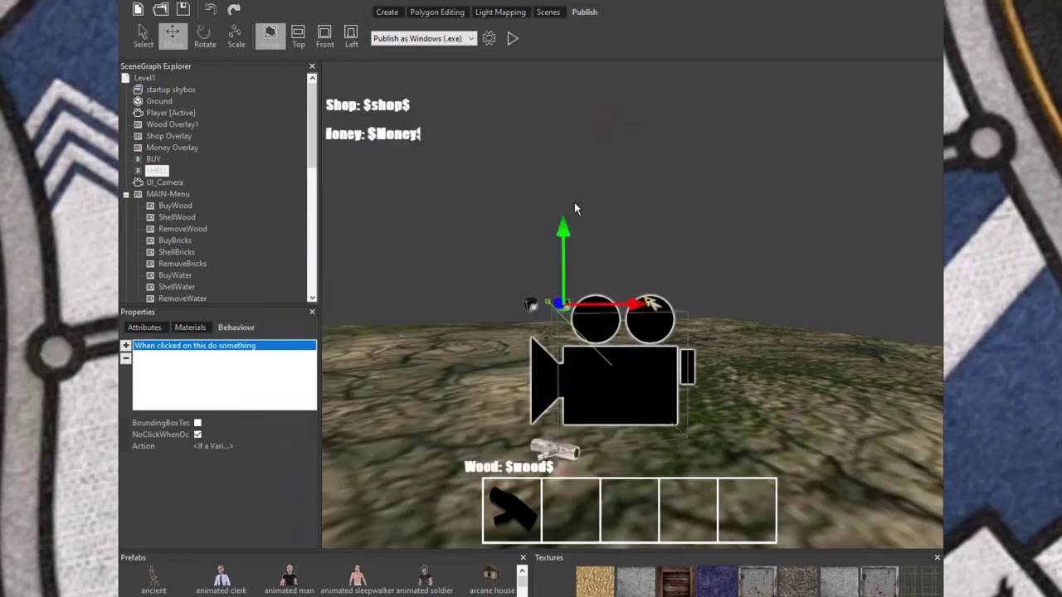
scroll(539, 274, down, 3)
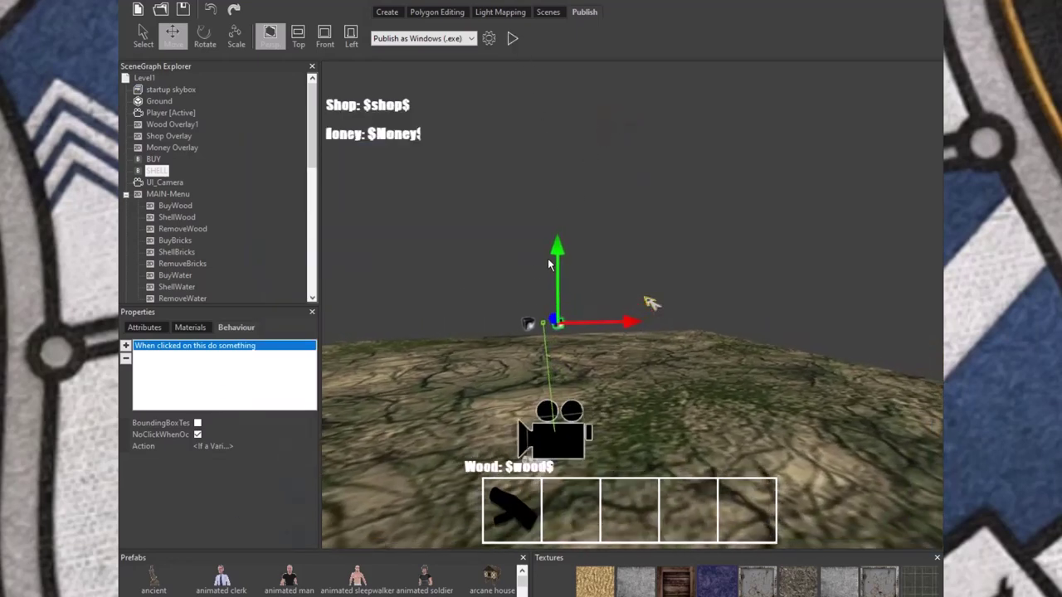
scroll(548, 263, down, 2)
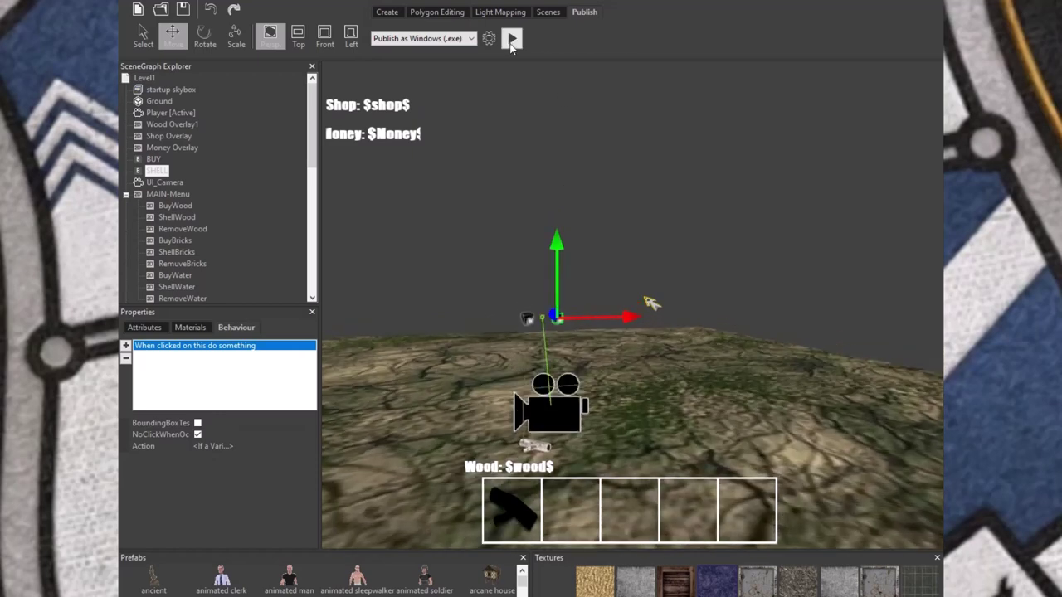
click(511, 42)
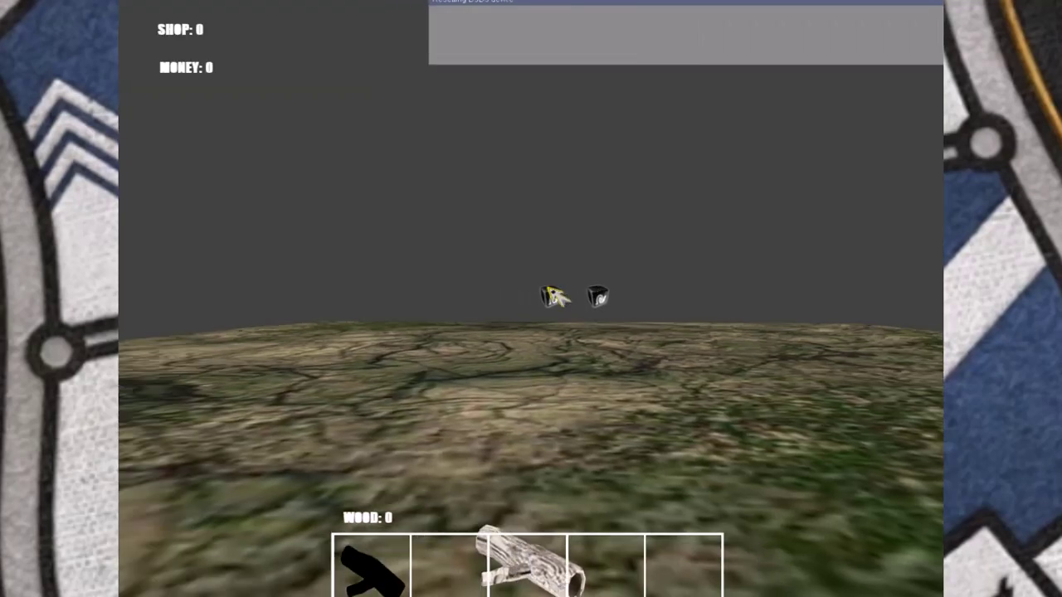
click(556, 299)
key(w)
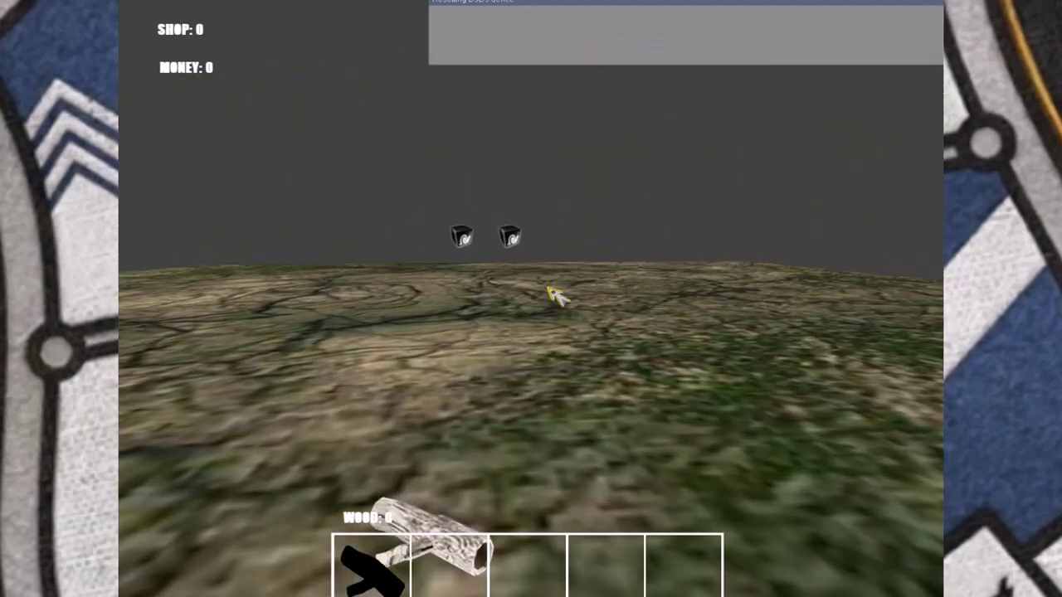
key(w)
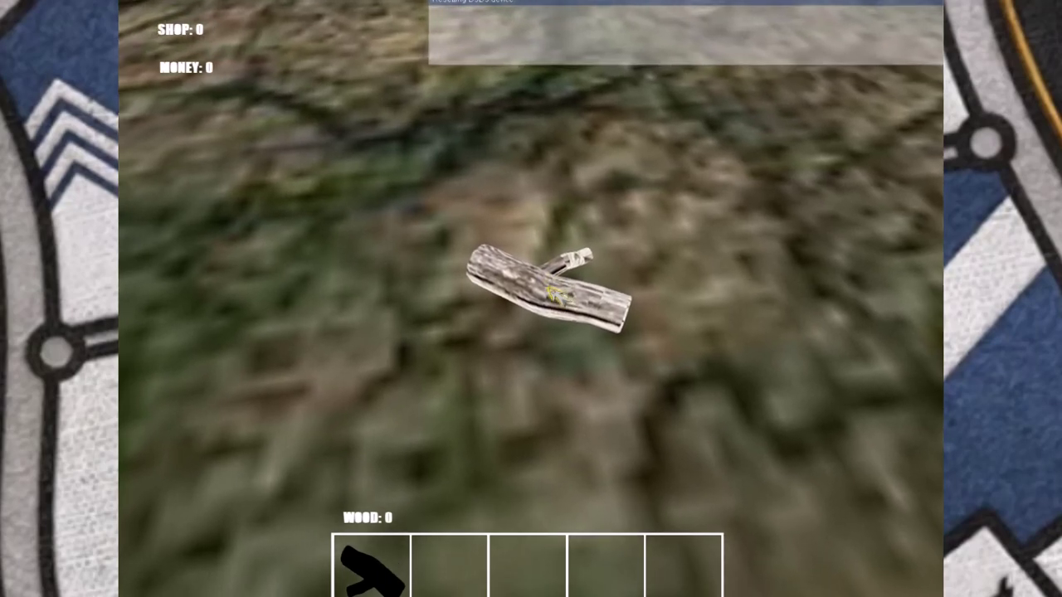
click(555, 294)
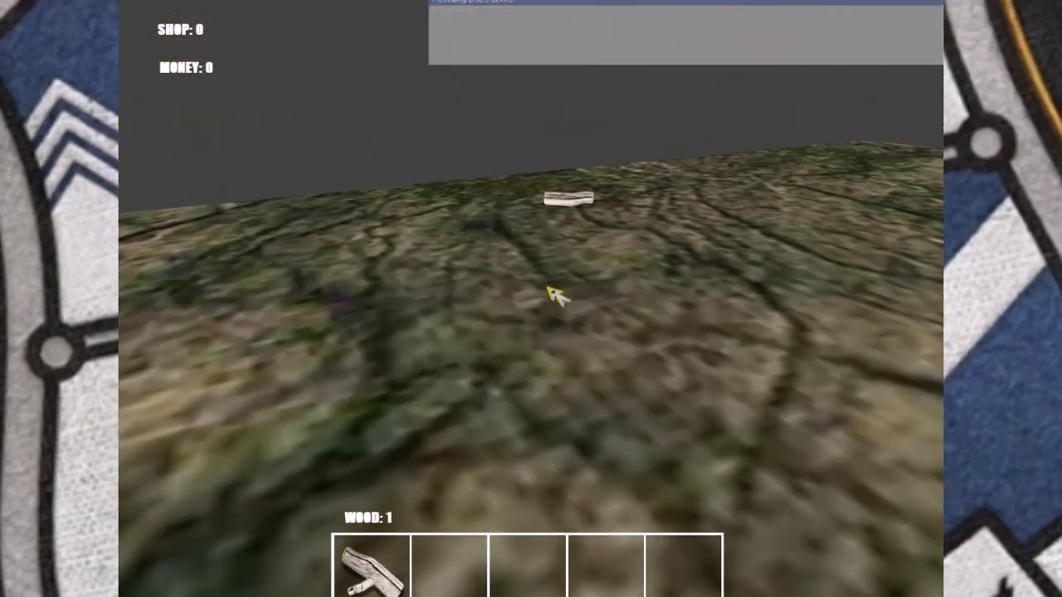
- Sell the wood at the snail cube, buy it back, sell both pieces, and exit the preview
key(w)
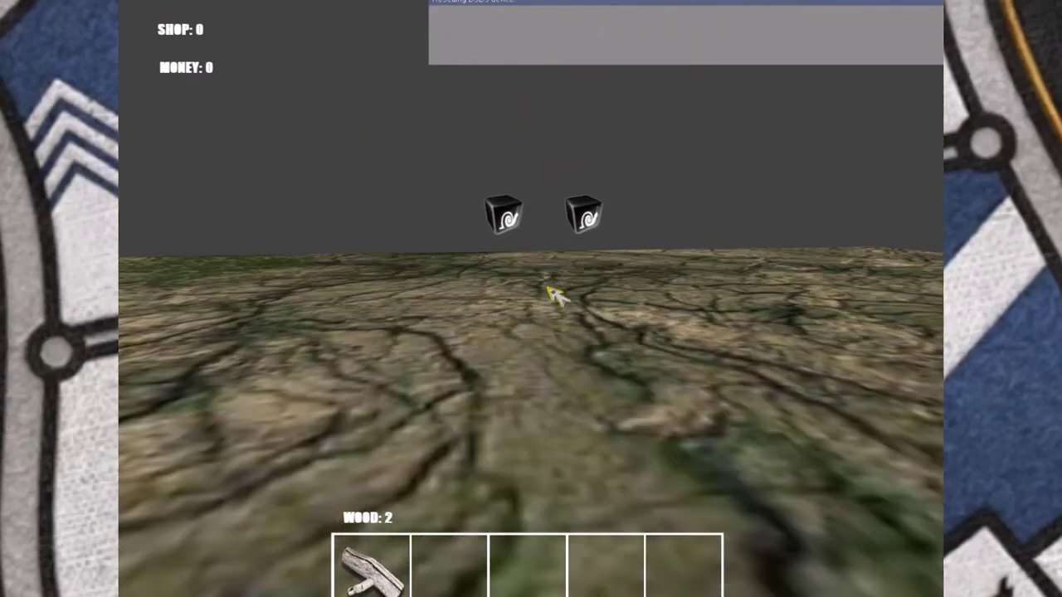
key(w)
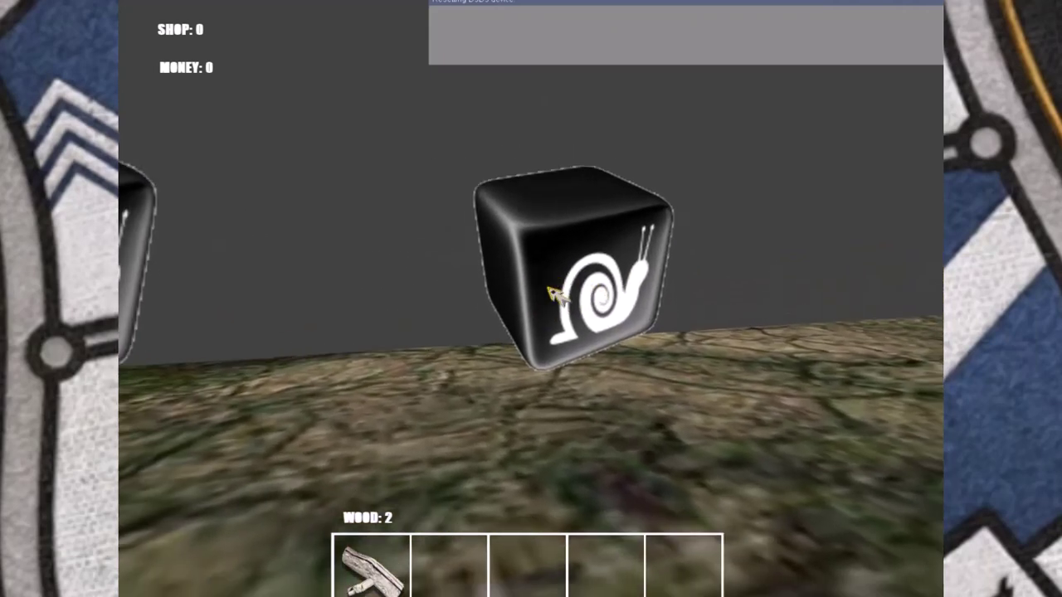
click(556, 295)
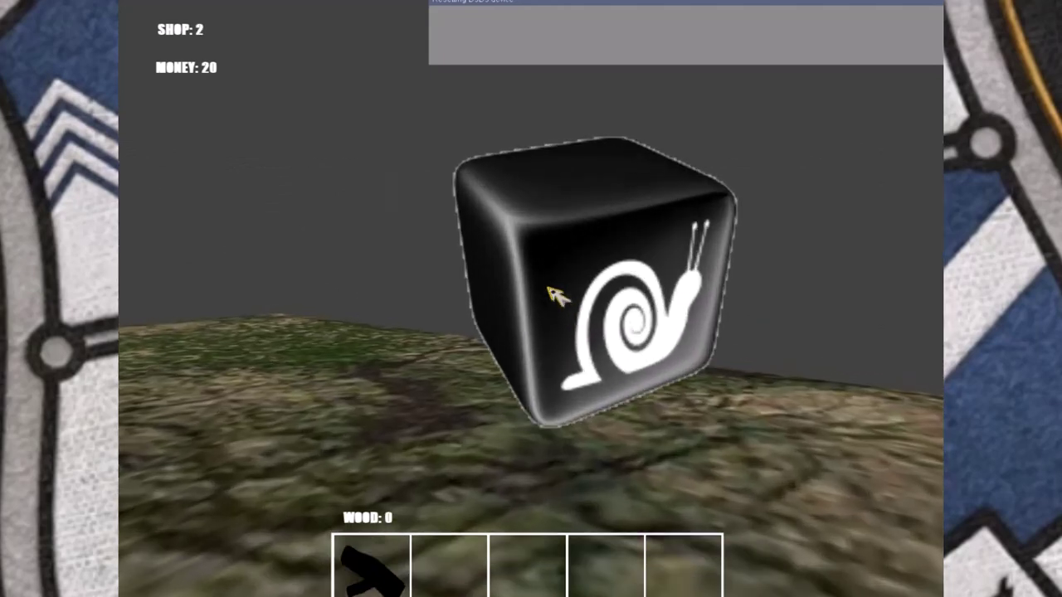
click(556, 295)
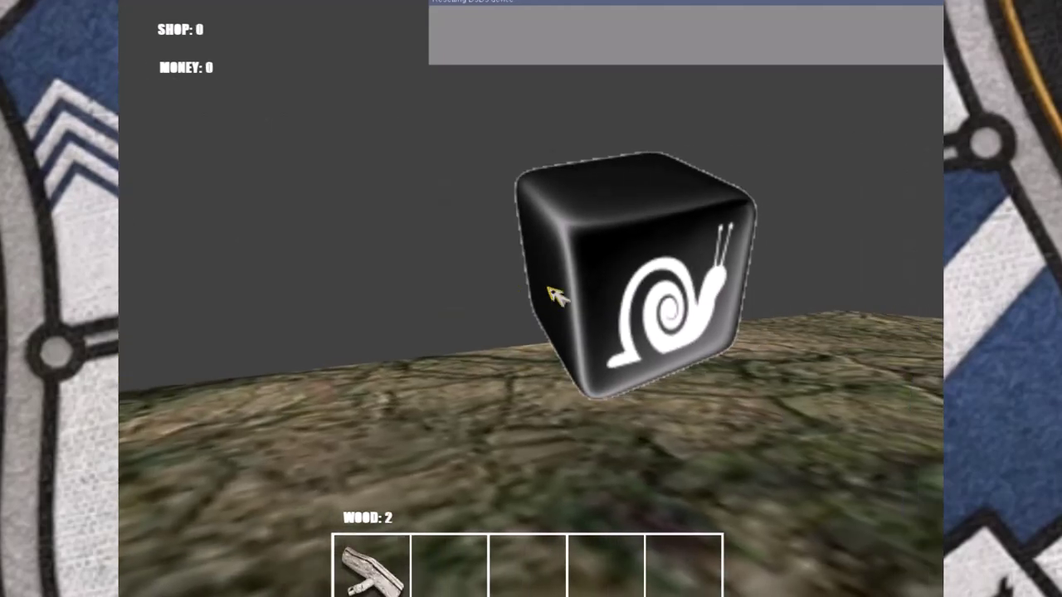
click(556, 295)
click(555, 295)
click(556, 295)
click(556, 295)
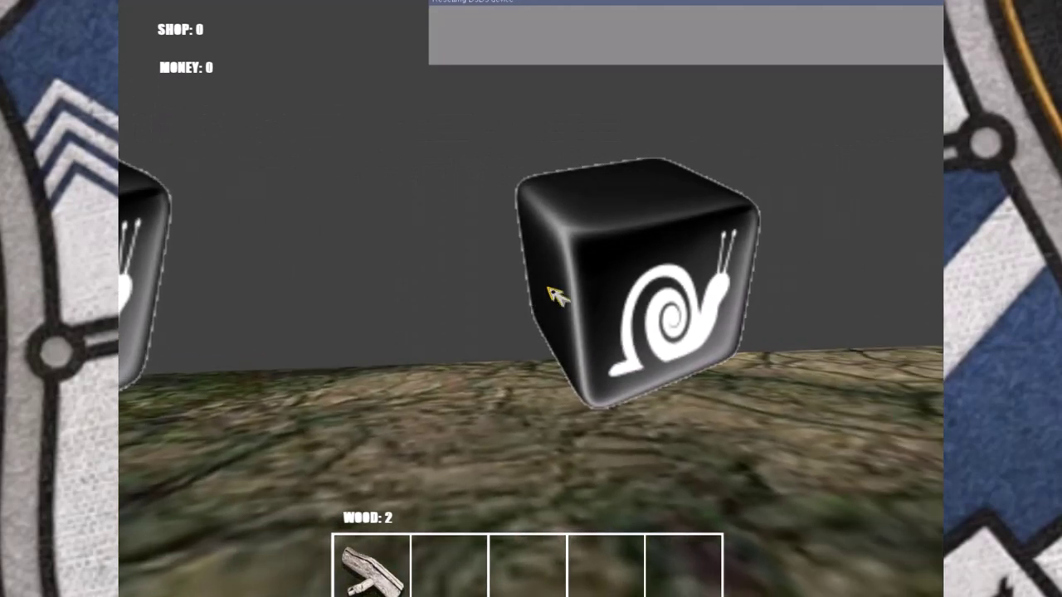
click(556, 296)
click(555, 295)
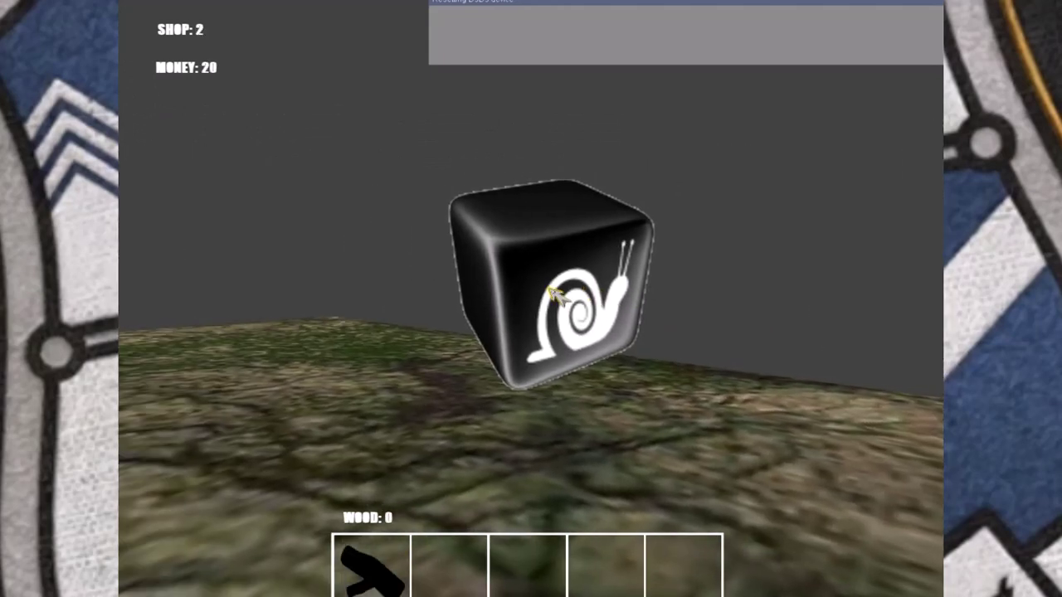
click(556, 295)
click(556, 296)
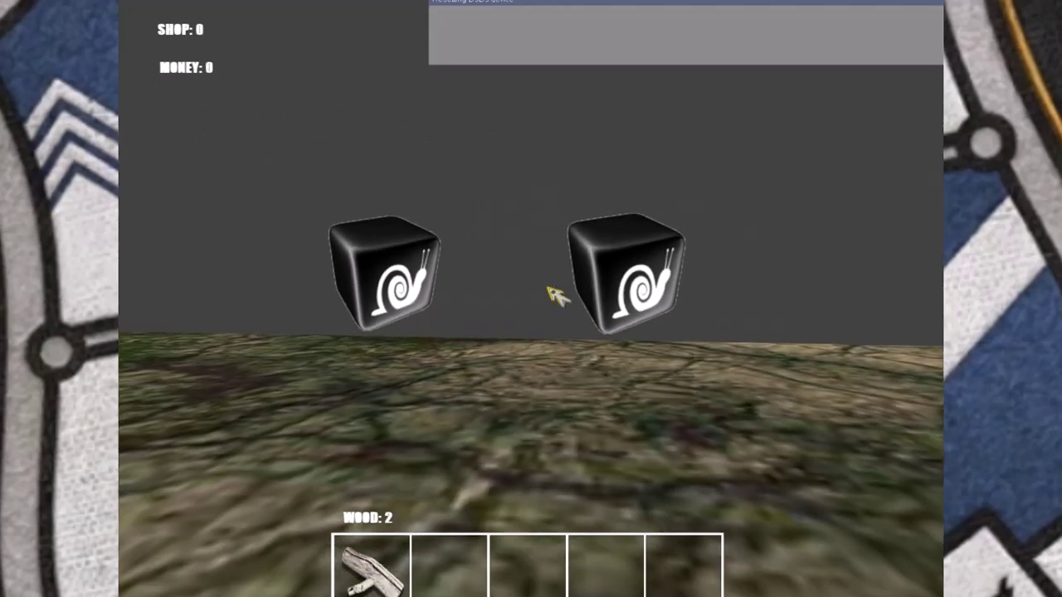
key(Escape)
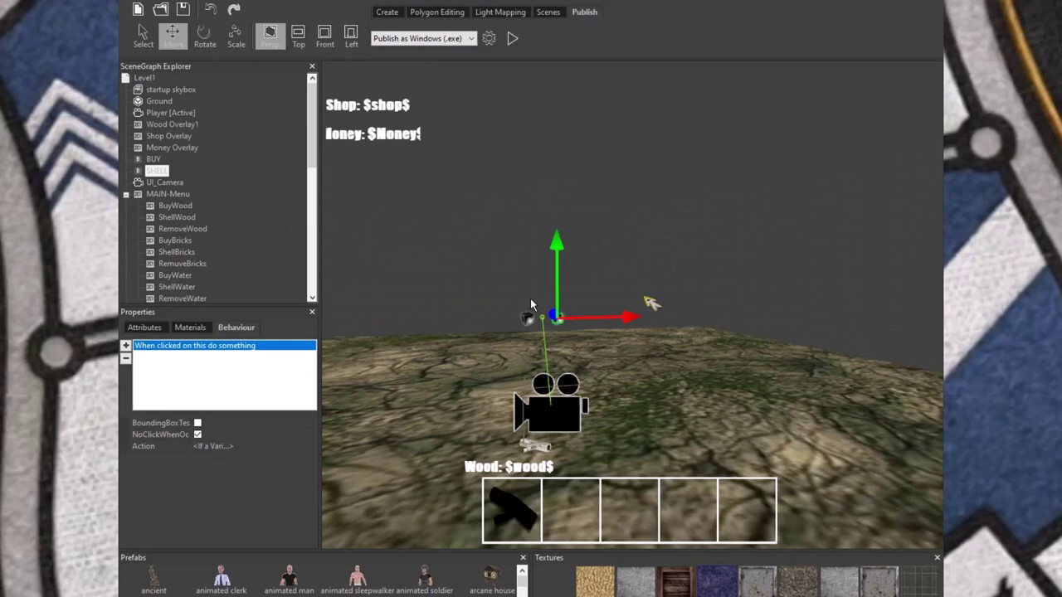
- Move the log lying on the ground closer to the viewer and to the right
drag(532, 305, 580, 401)
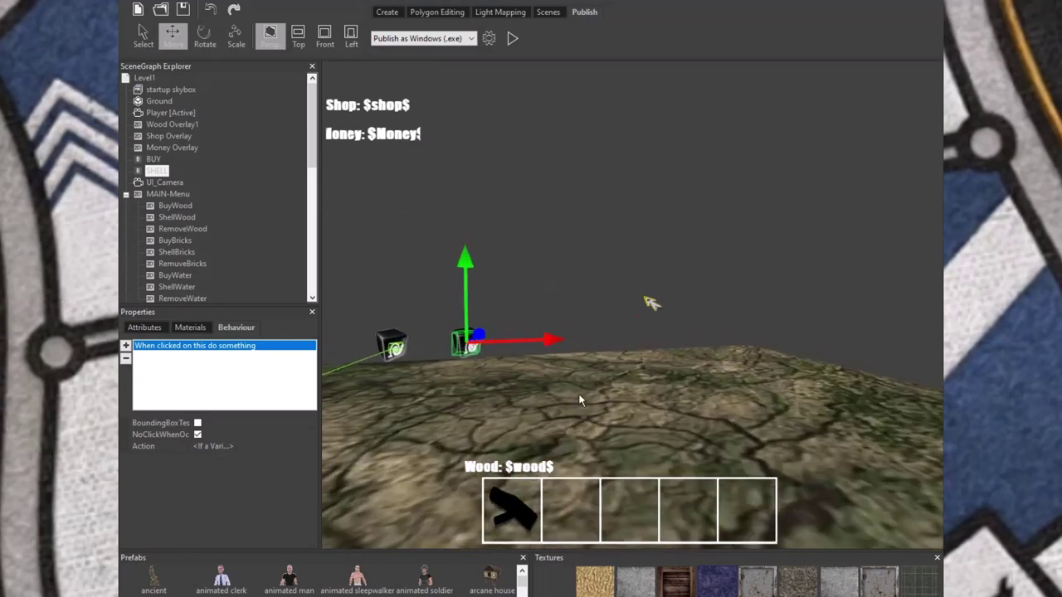
drag(580, 401, 666, 381)
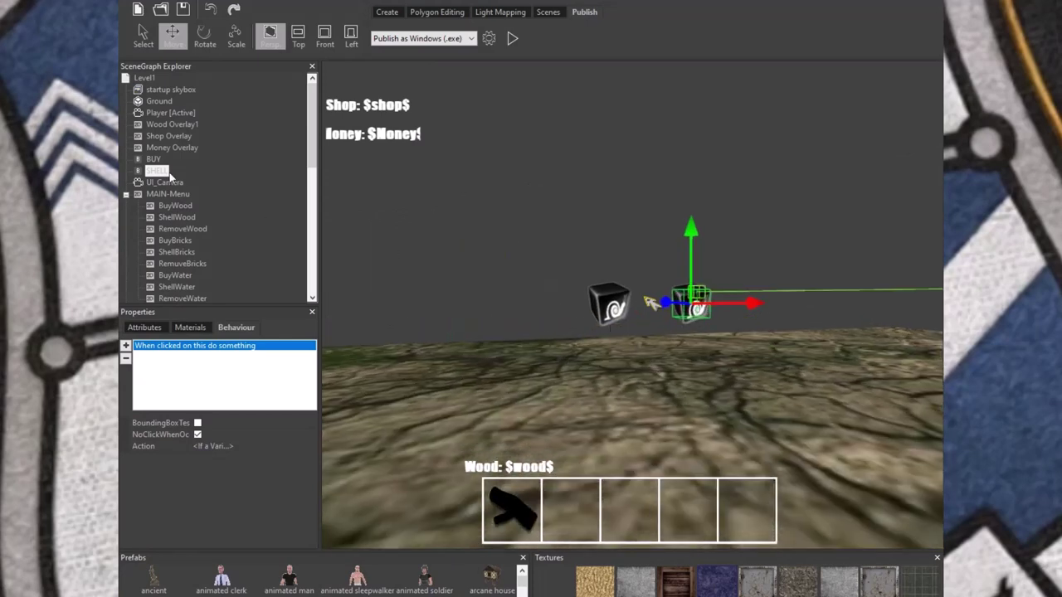
scroll(168, 174, down, 3)
scroll(166, 176, up, 3)
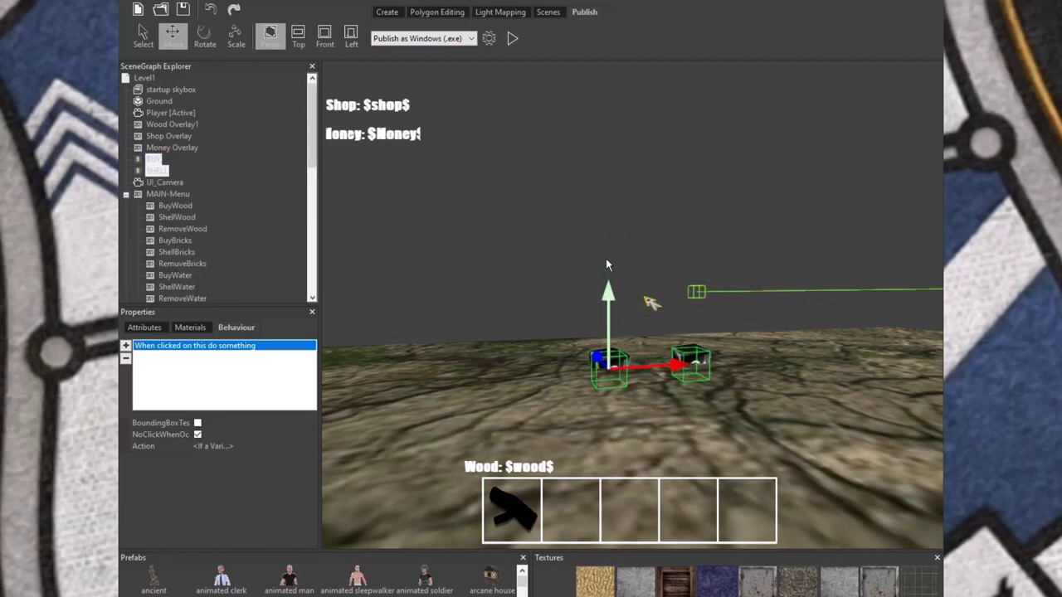
mouse_move(597, 259)
mouse_down()
mouse_move(484, 374)
mouse_move(462, 364)
mouse_move(579, 371)
mouse_move(635, 363)
mouse_move(563, 377)
mouse_up()
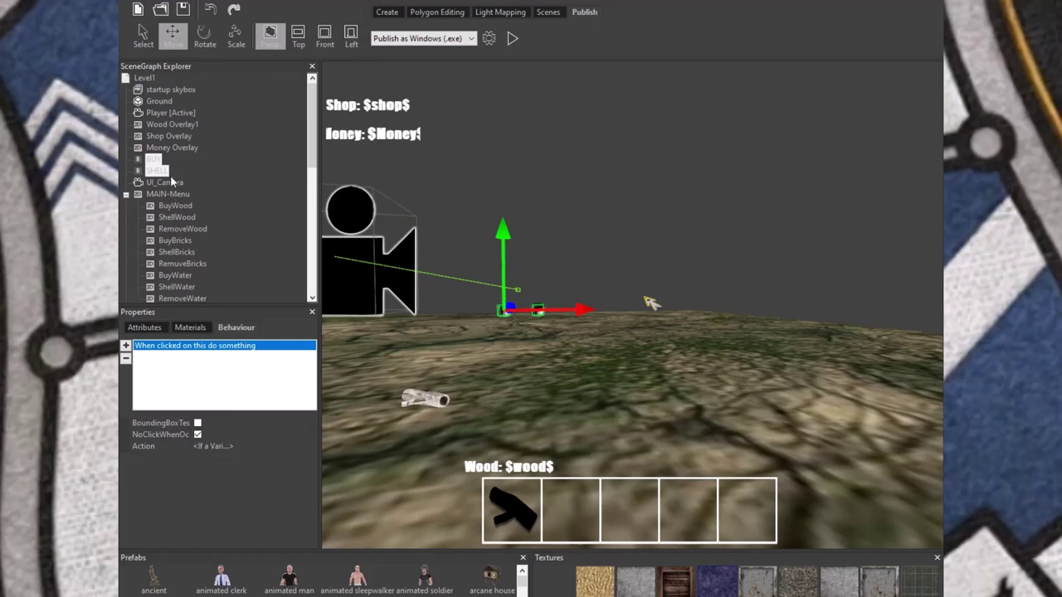
drag(629, 331, 676, 407)
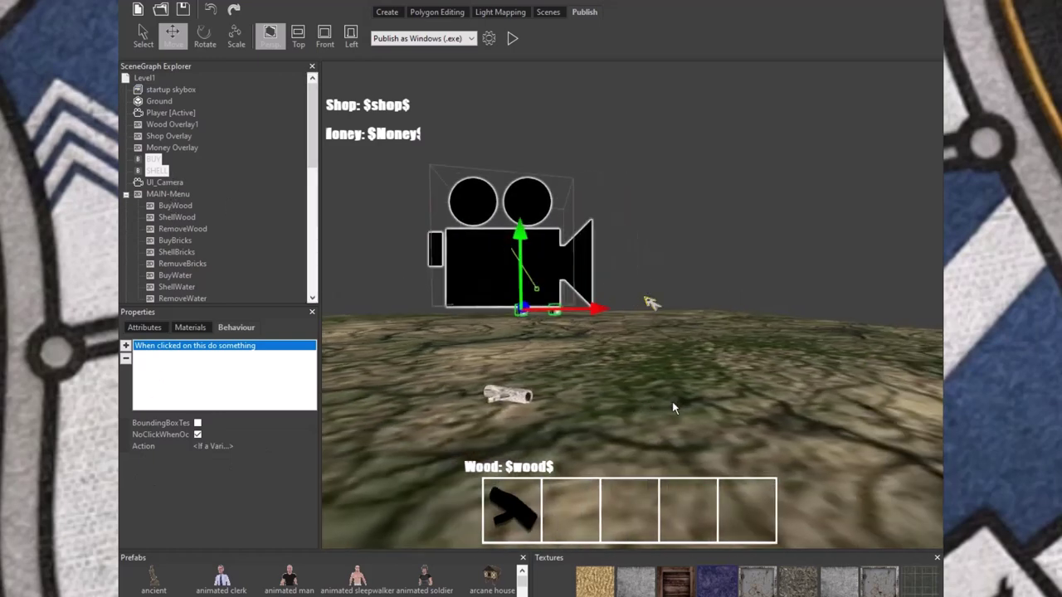
click(541, 397)
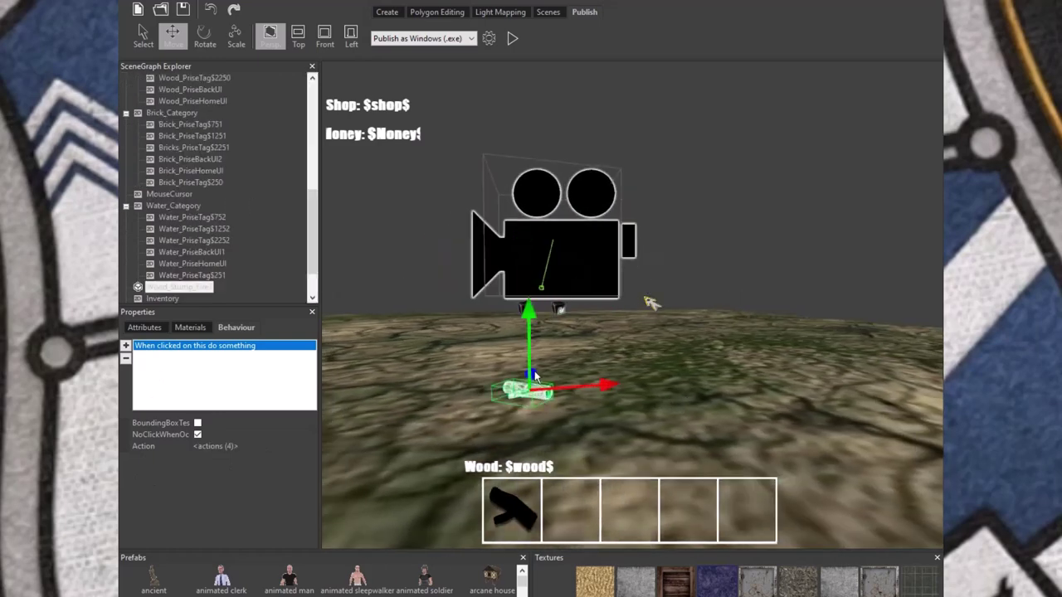
drag(534, 370, 517, 365)
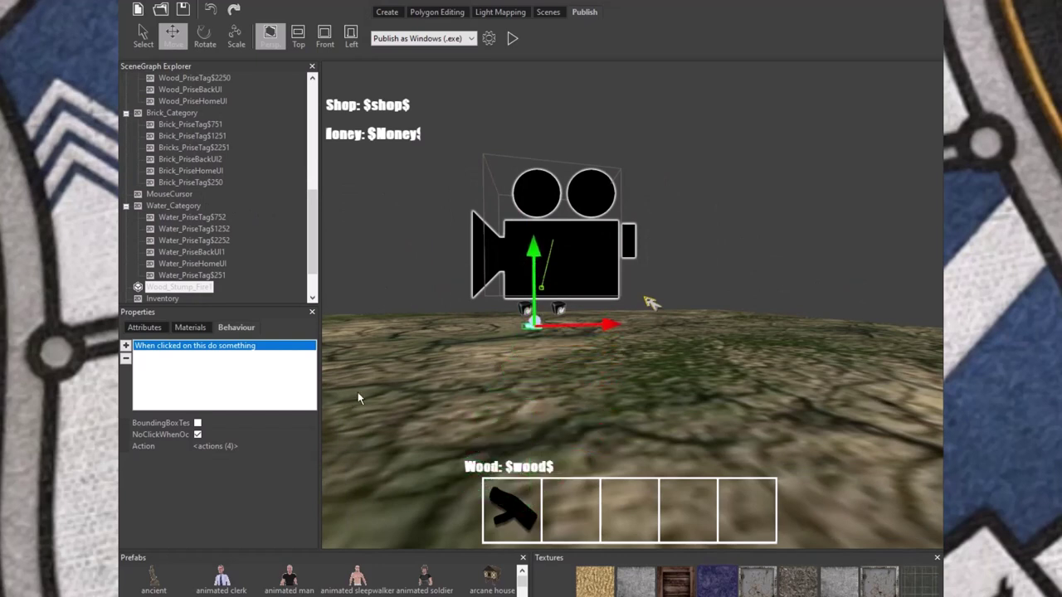
drag(613, 330, 705, 328)
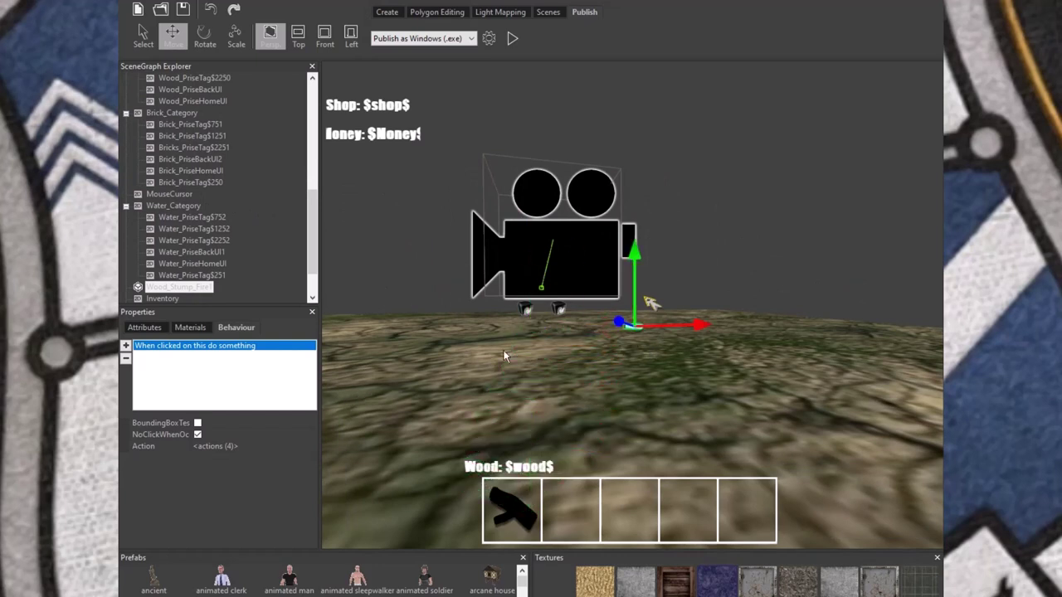
scroll(180, 290, down, 1)
- Move Wood_Stump_Fire2 slightly further back on the terrain
click(181, 287)
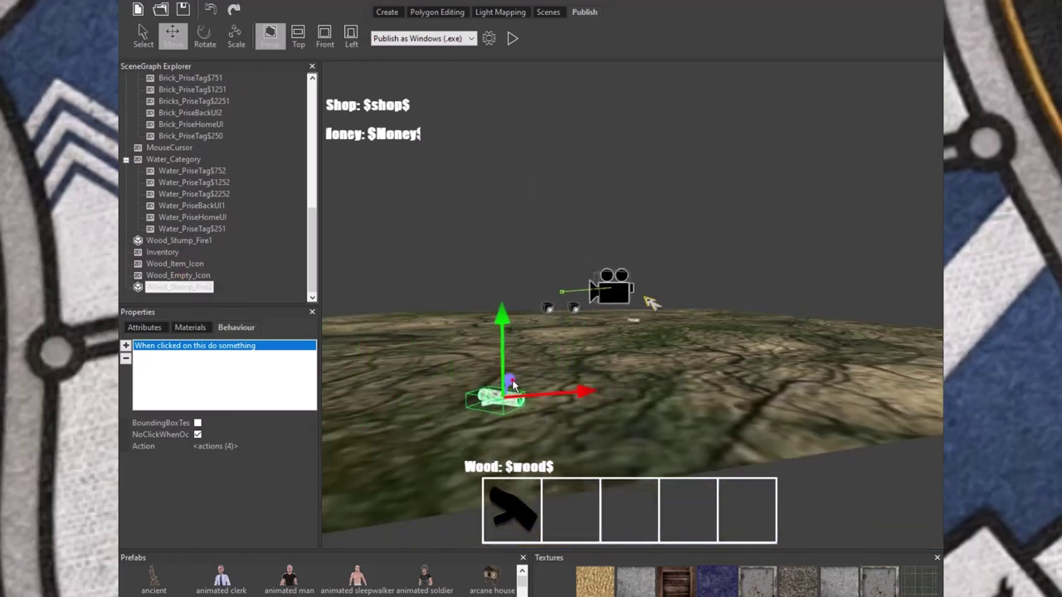
drag(512, 383, 402, 389)
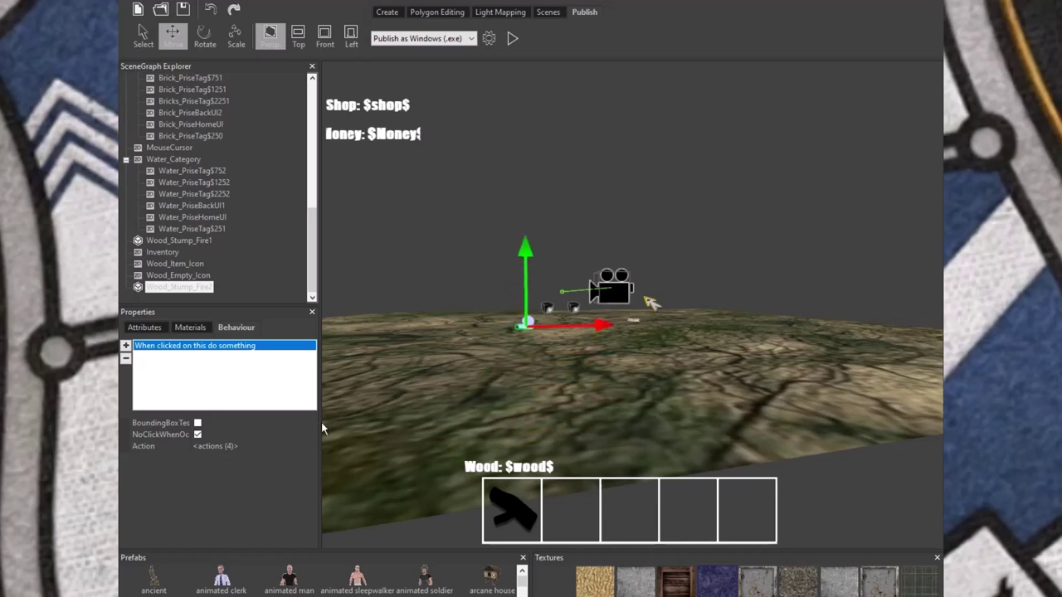
mouse_move(321, 422)
right_down()
mouse_move(621, 411)
mouse_move(491, 262)
right_up()
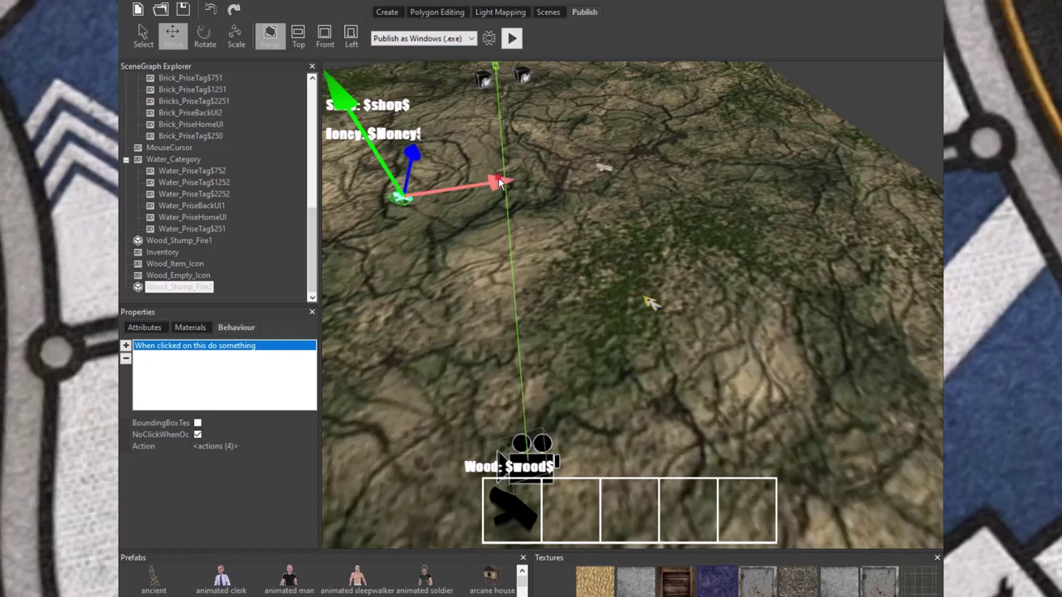
- Run the game again, walk past the snail cubes to the first log and collect it
click(509, 39)
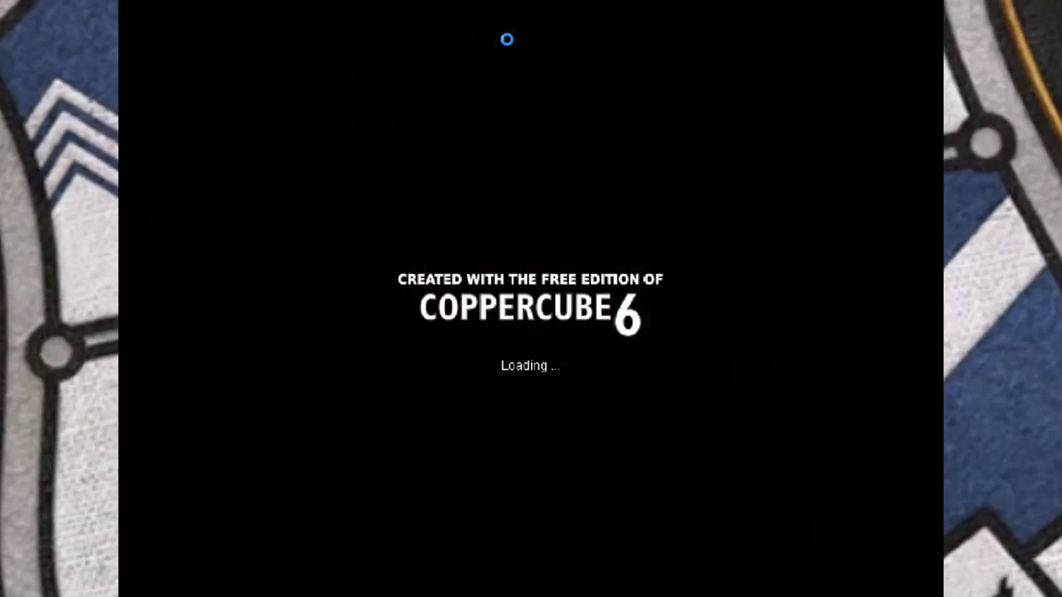
key(Up)
key(Left)
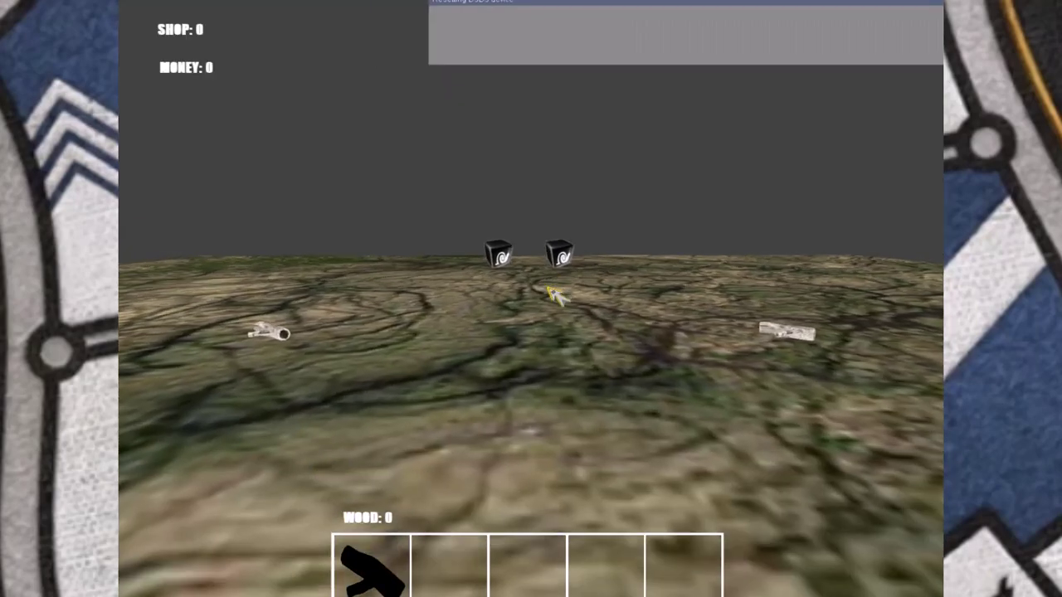
key(Right)
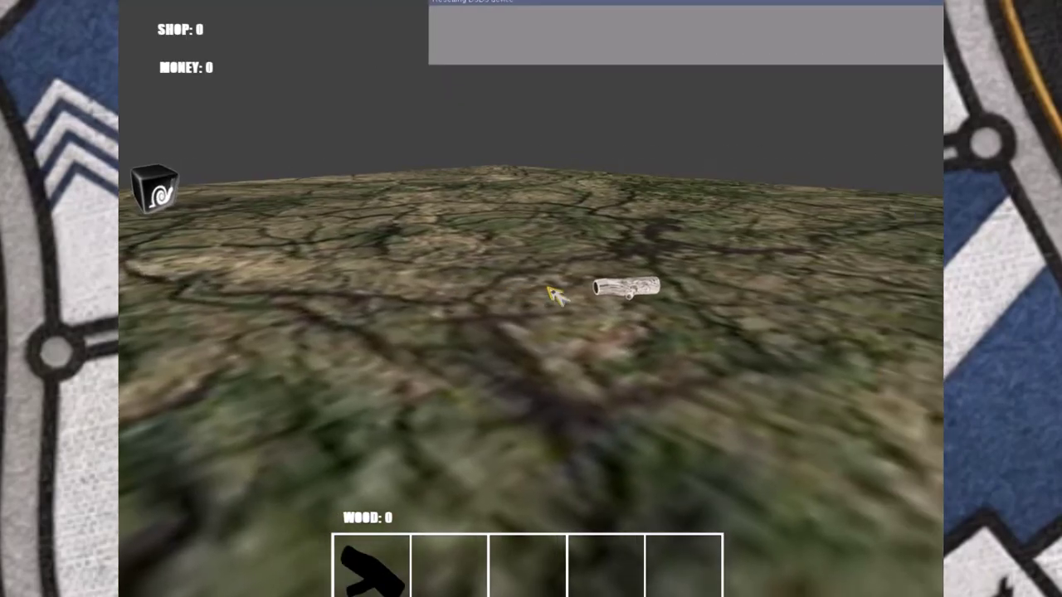
key(Left)
key(Left)
key(Up)
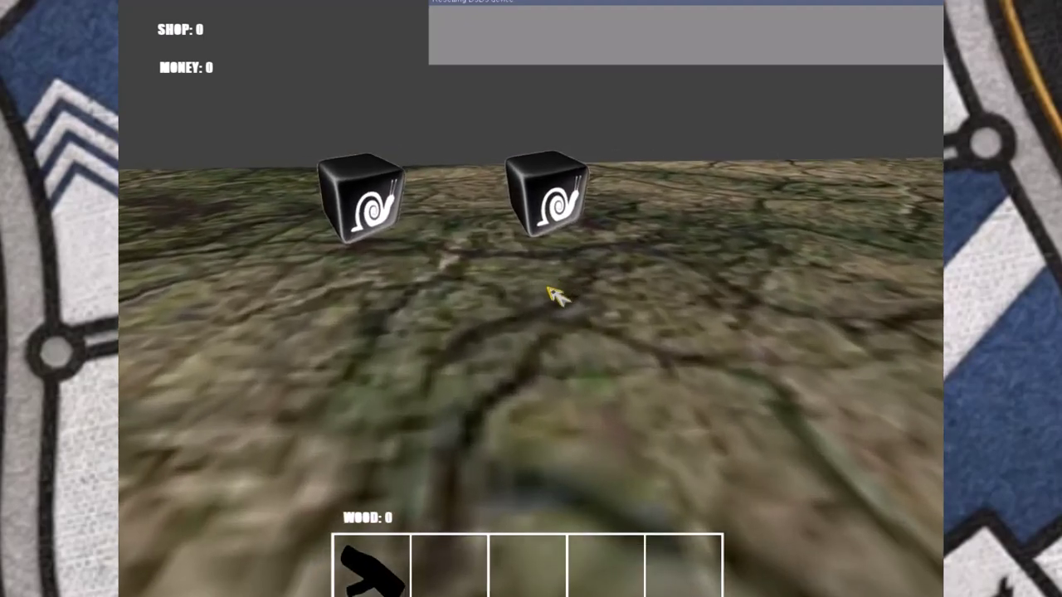
key(Right)
key(Left)
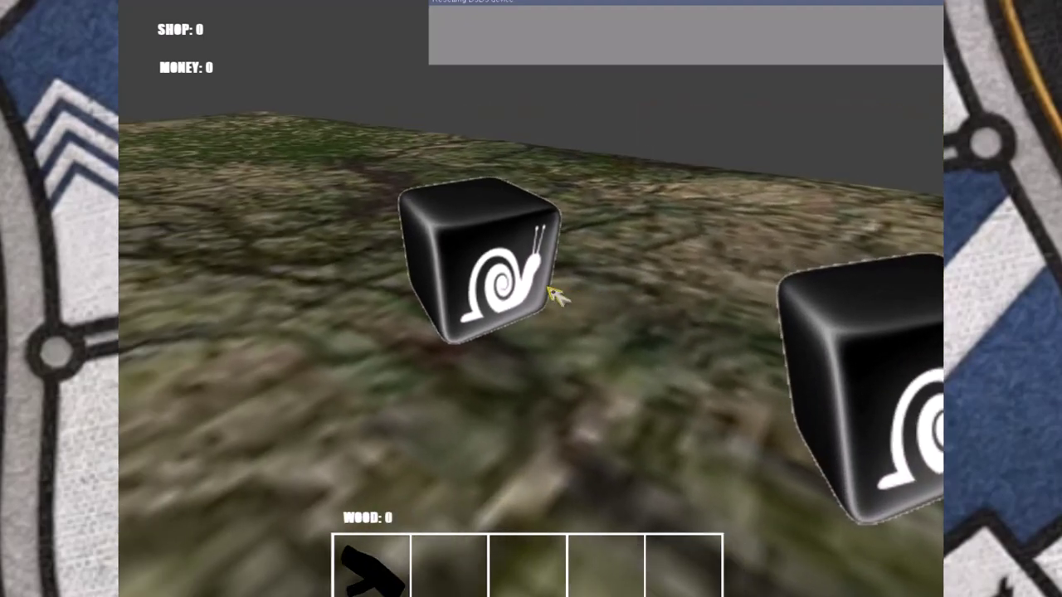
key(Up)
key(Right)
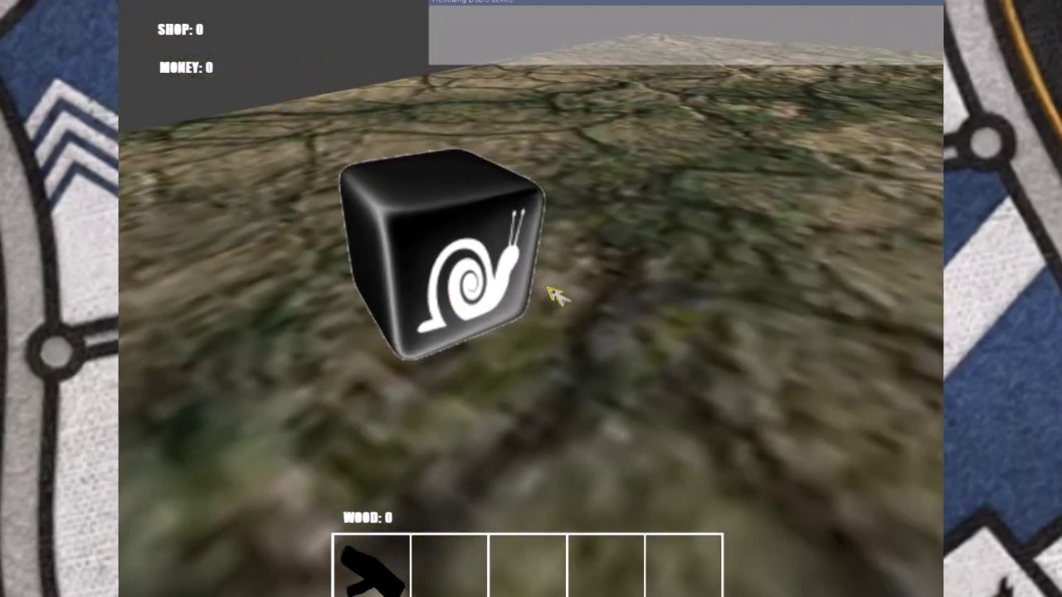
key(Left)
key(Left)
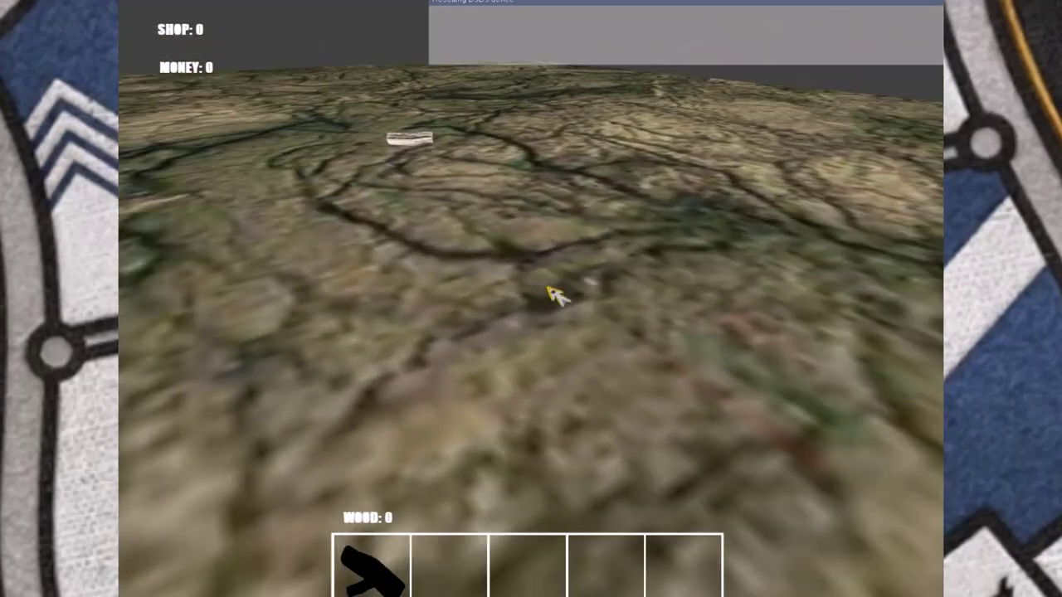
key(Up)
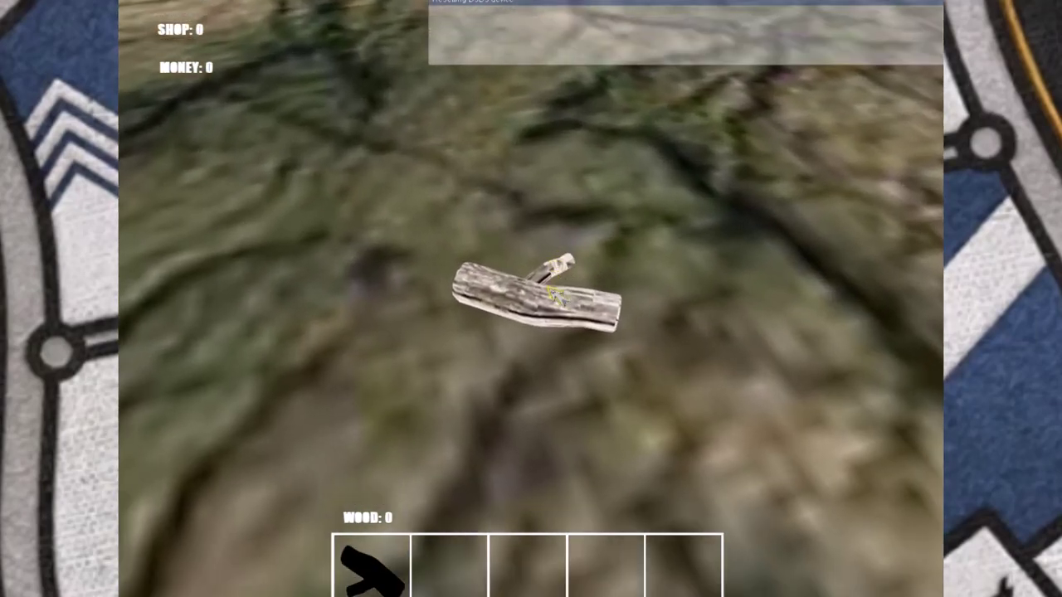
click(554, 295)
- Sell the carried wood at a snail cube, buy it back, then sell it at the other cube
key(Down)
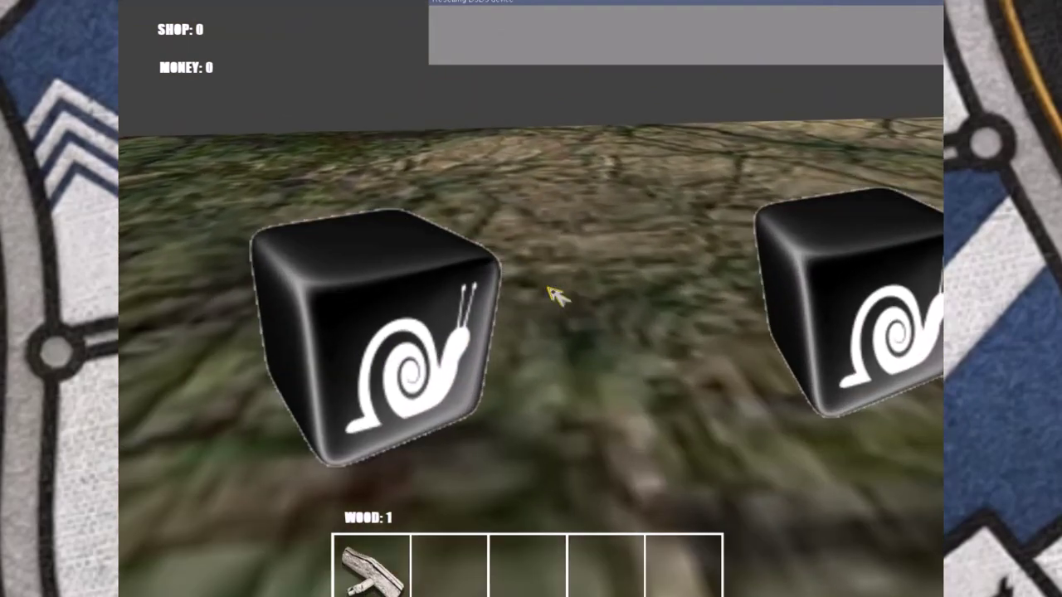
key(Right)
click(554, 294)
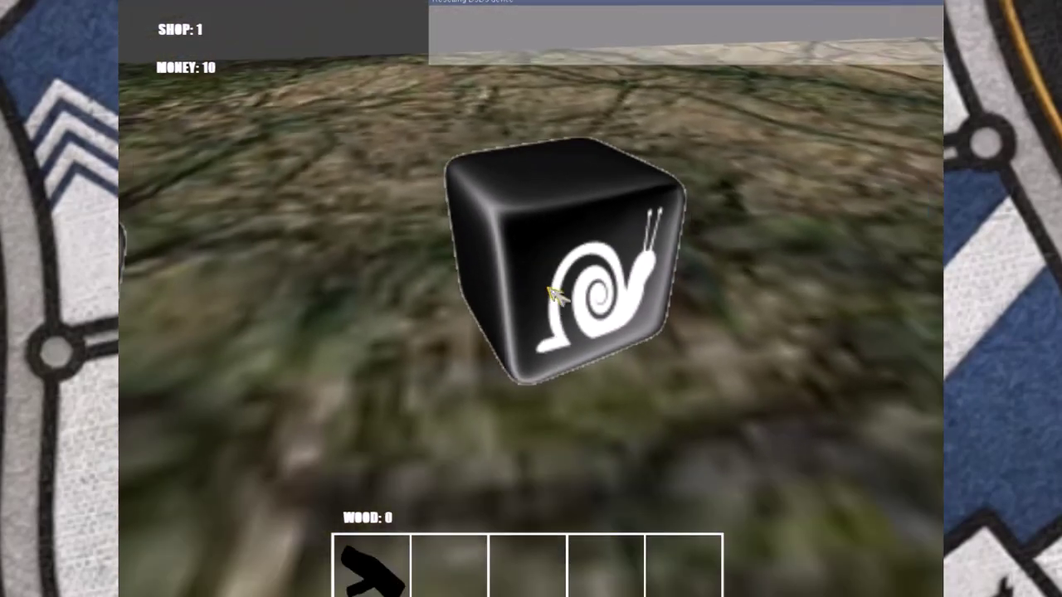
key(Left)
key(Right)
key(Up)
click(554, 294)
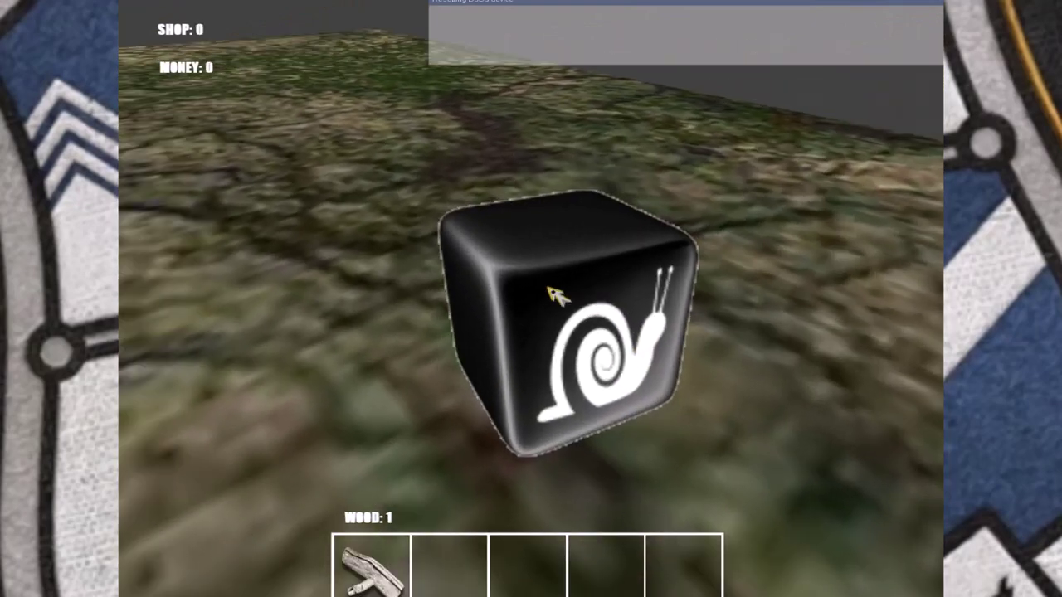
key(Down)
key(Right)
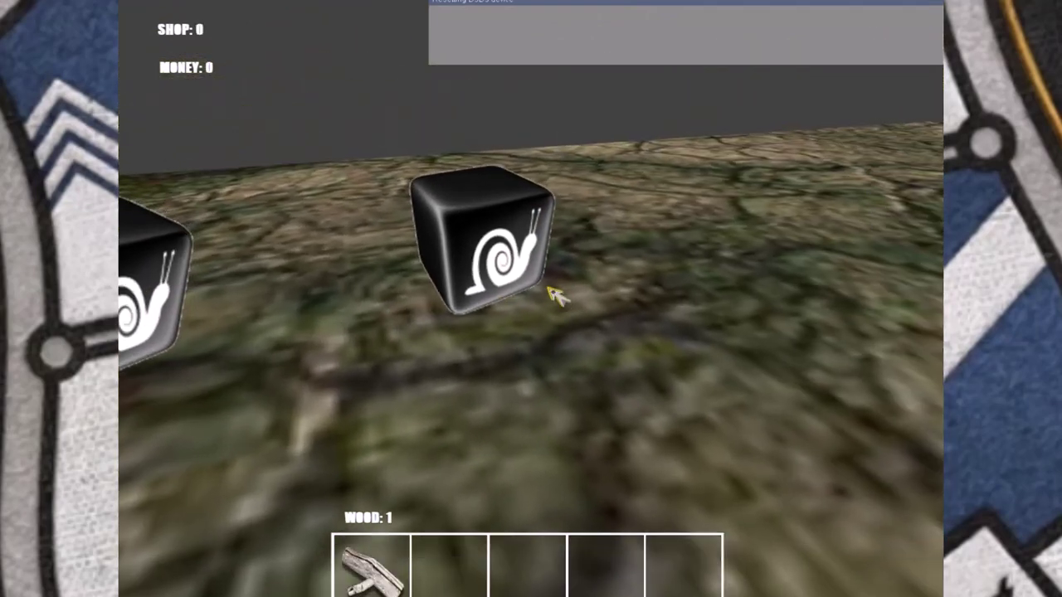
click(554, 294)
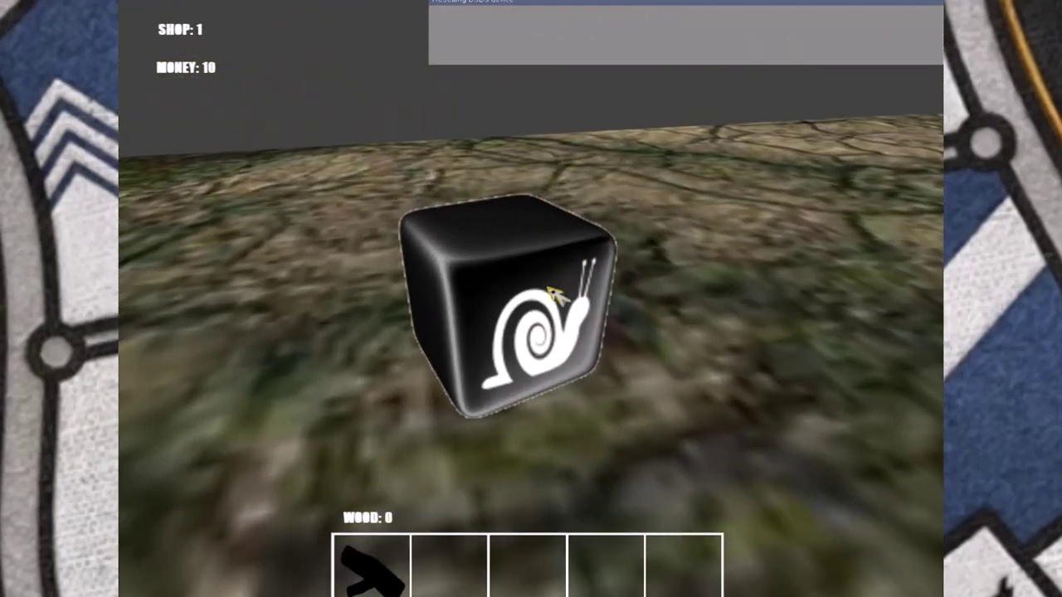
- Collect the second log, sell it, buy two pieces back, sell both again, and exit
key(Right)
key(Up)
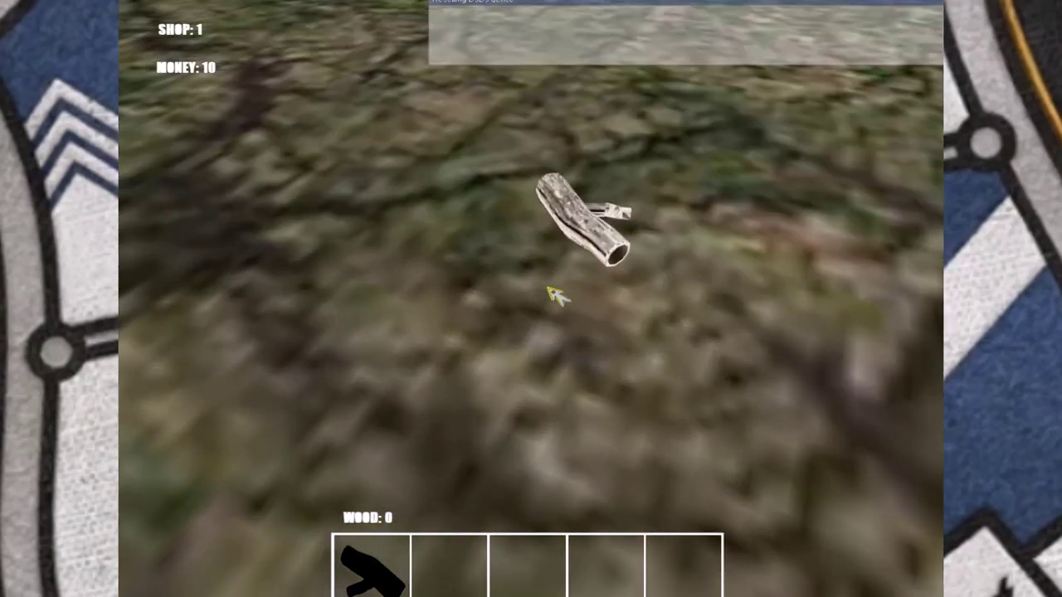
click(554, 294)
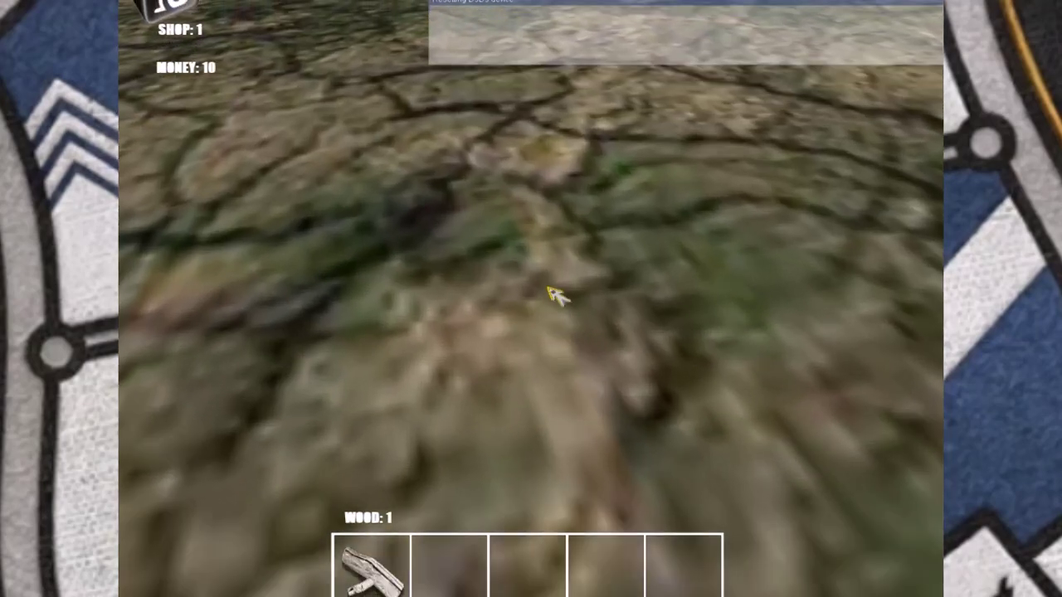
key(Down)
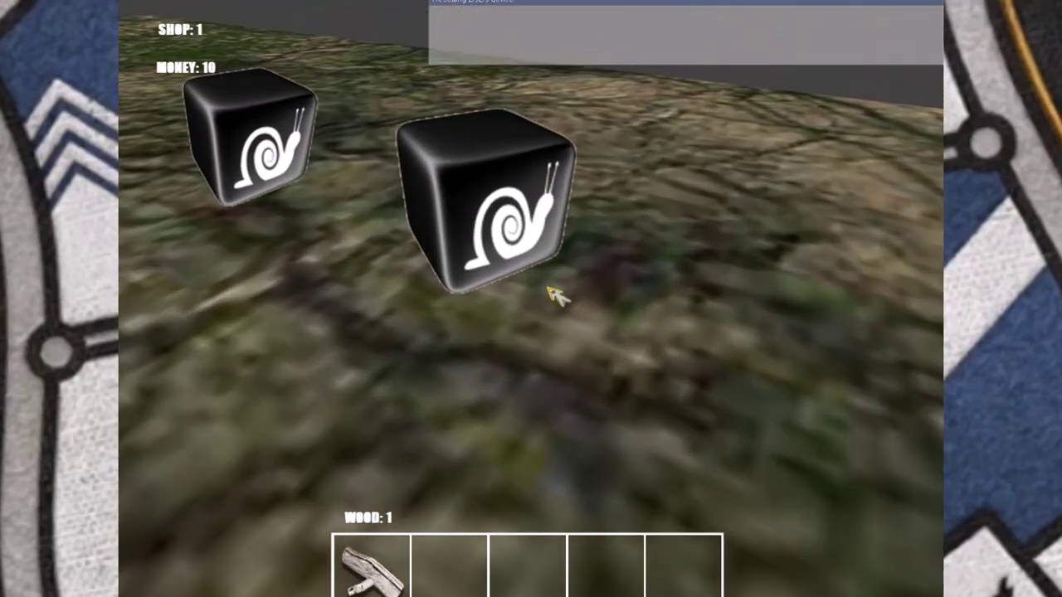
click(554, 295)
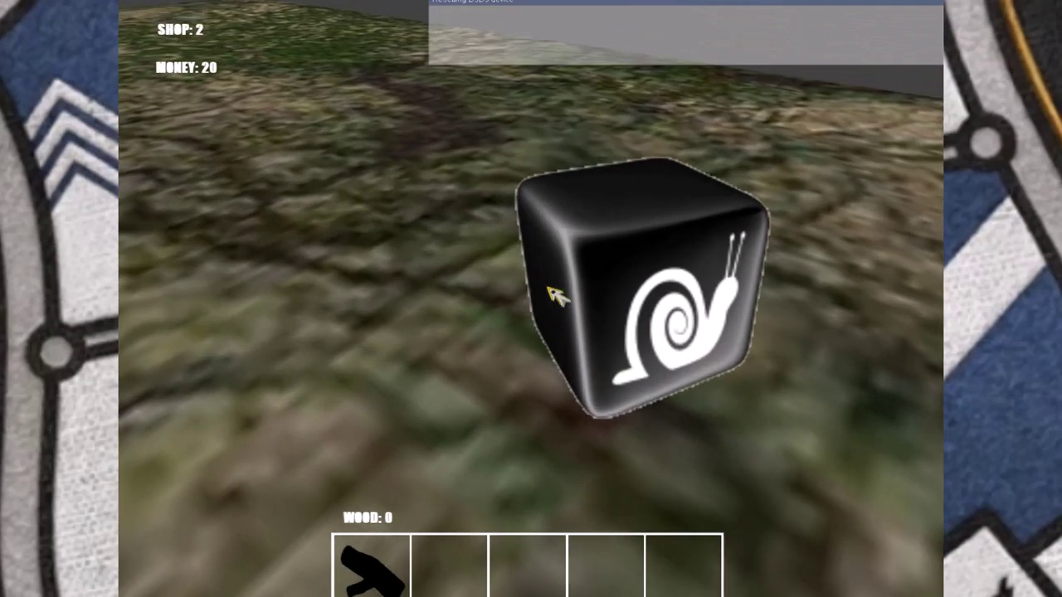
click(554, 294)
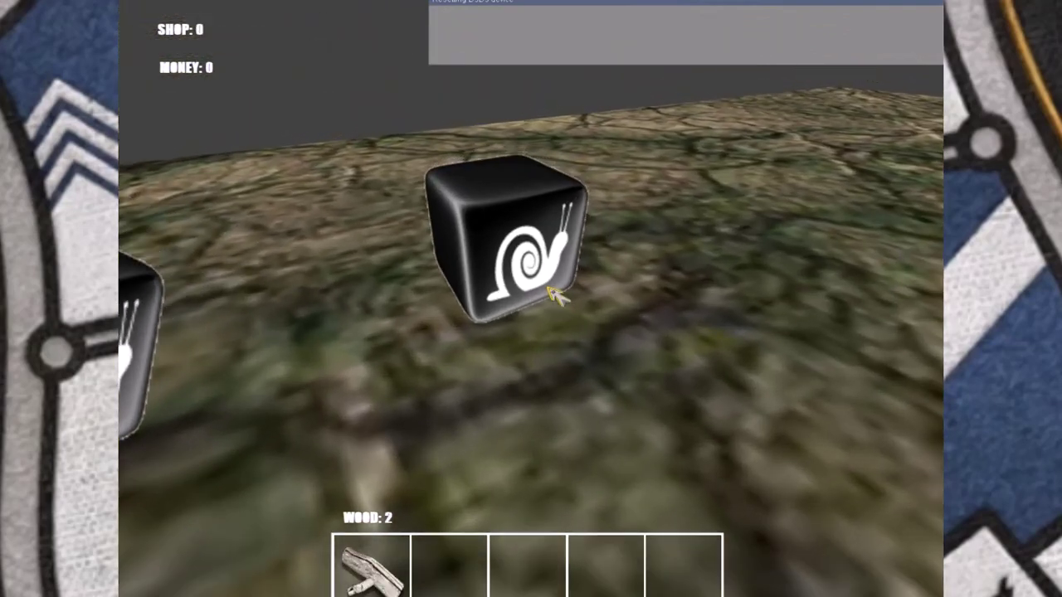
click(554, 295)
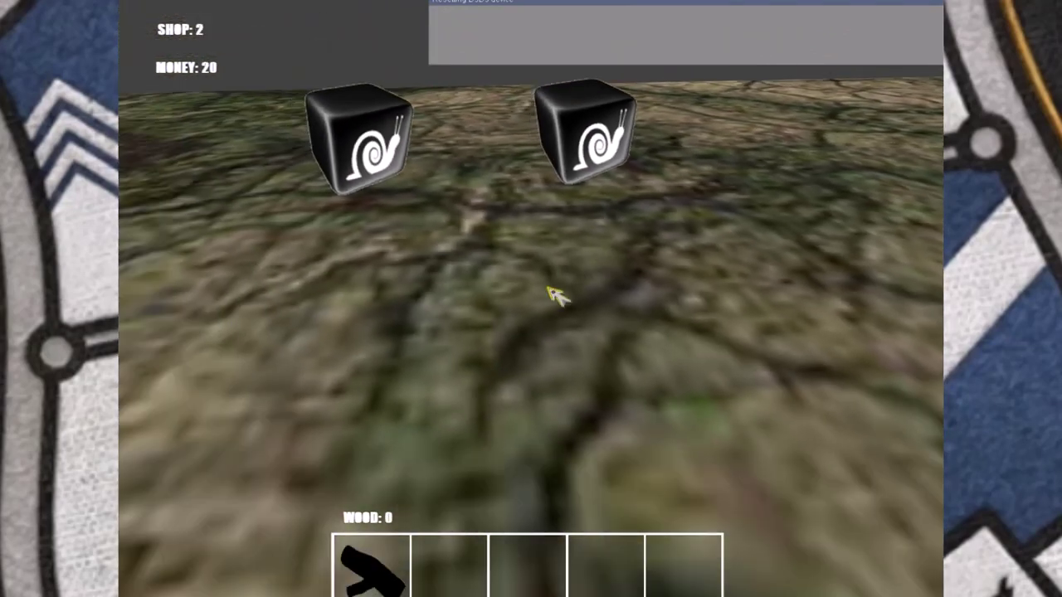
key(Escape)
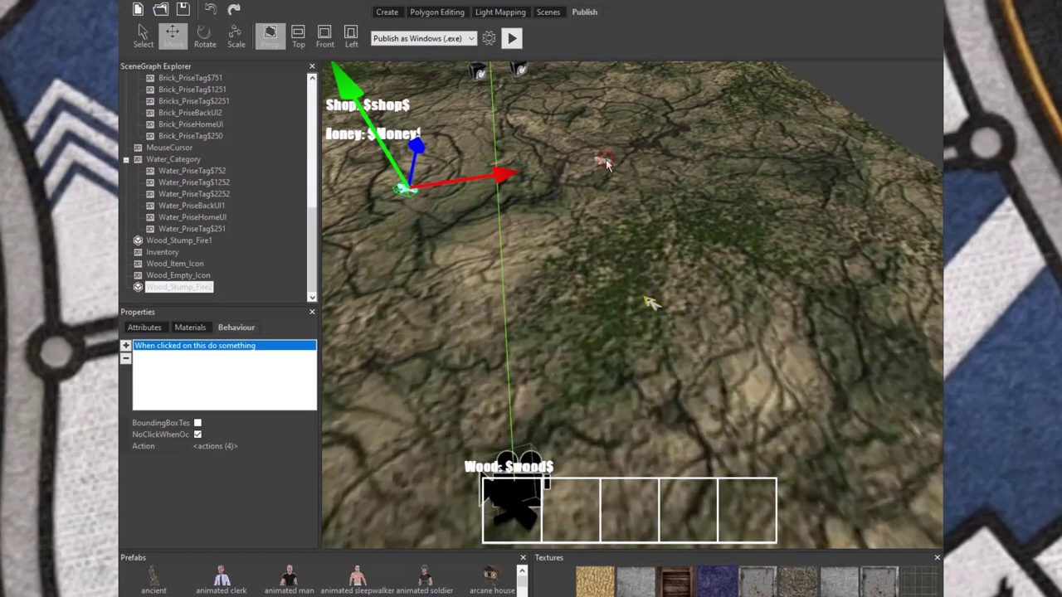
- Delete Wood_Stump_Fire1 from the scene
click(605, 162)
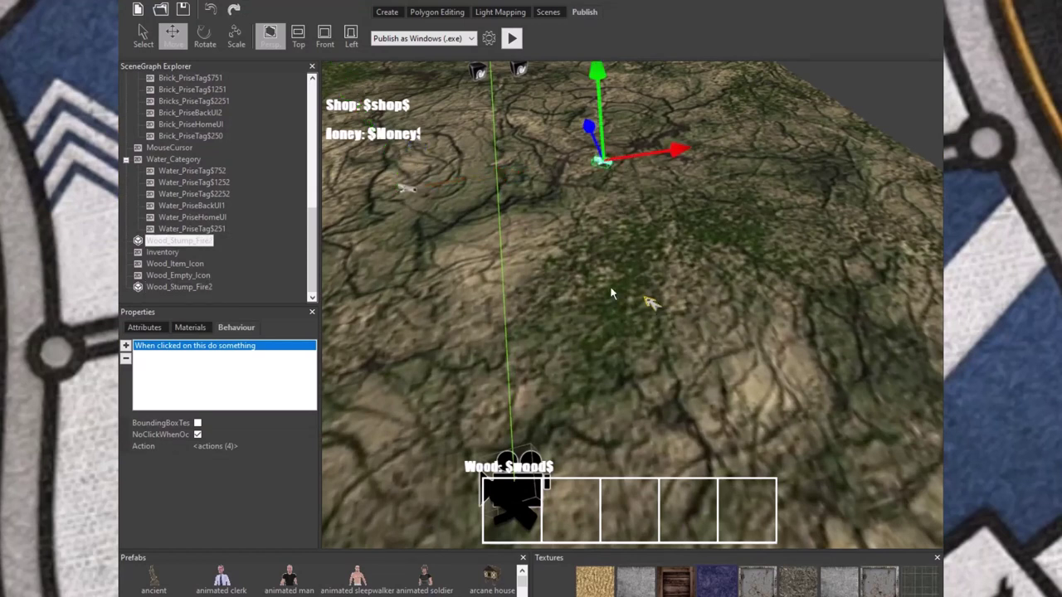
click(415, 193)
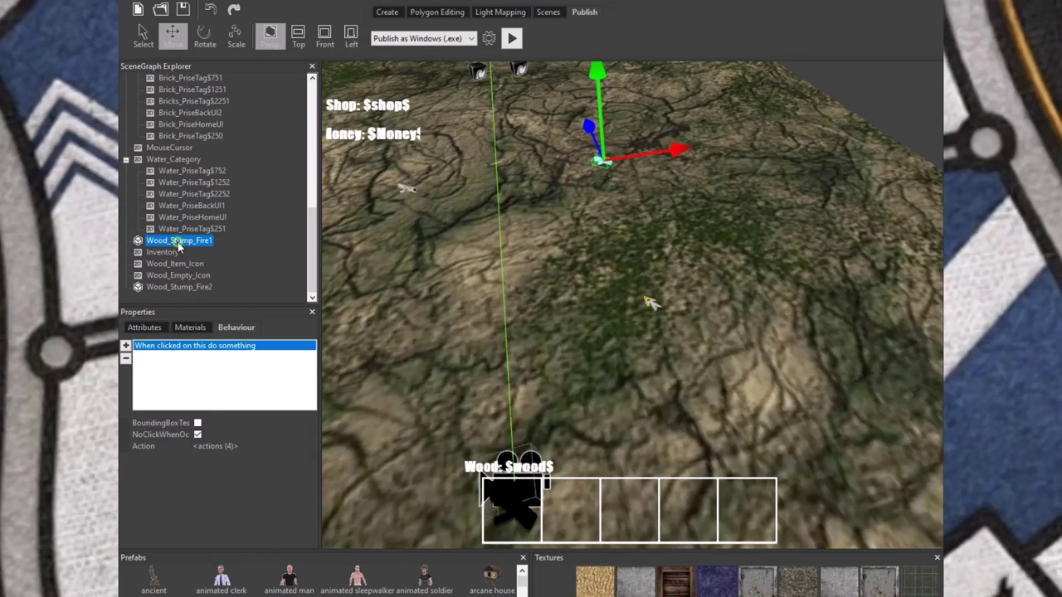
right_click(178, 246)
click(211, 265)
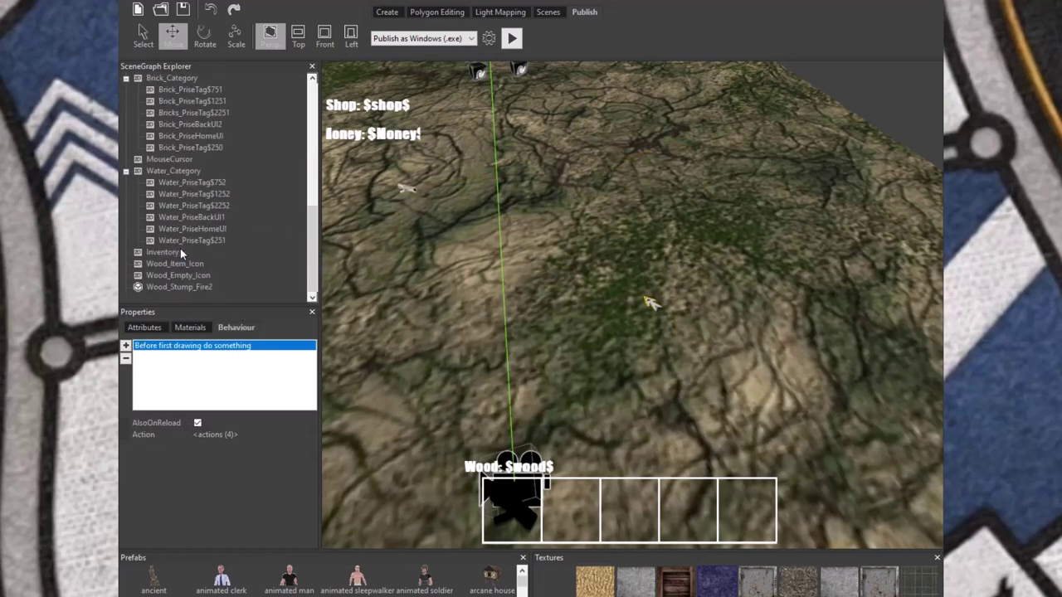
- Clone Wood_Stump_Fire2 and slide the copy along the X axis to a new spot
click(181, 288)
right_click(181, 292)
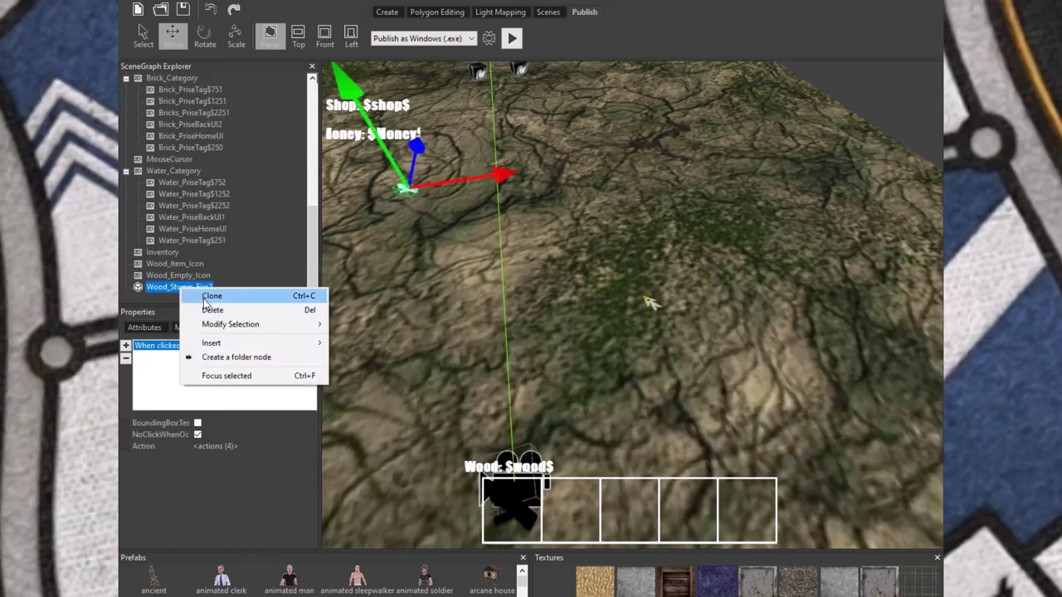
click(315, 296)
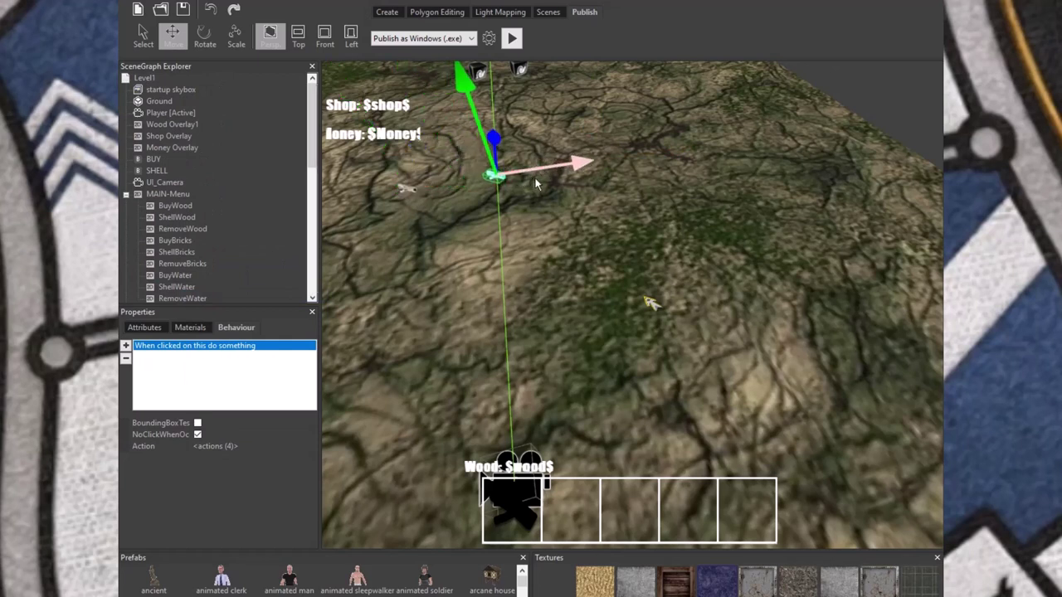
scroll(187, 285, down, 5)
scroll(186, 281, down, 5)
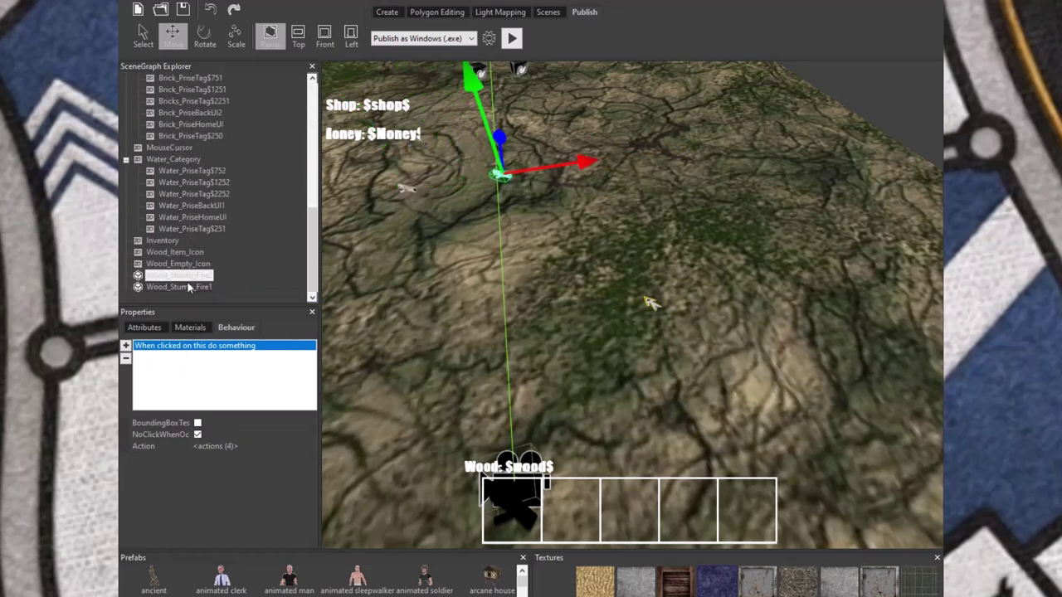
right_click(189, 286)
click(228, 293)
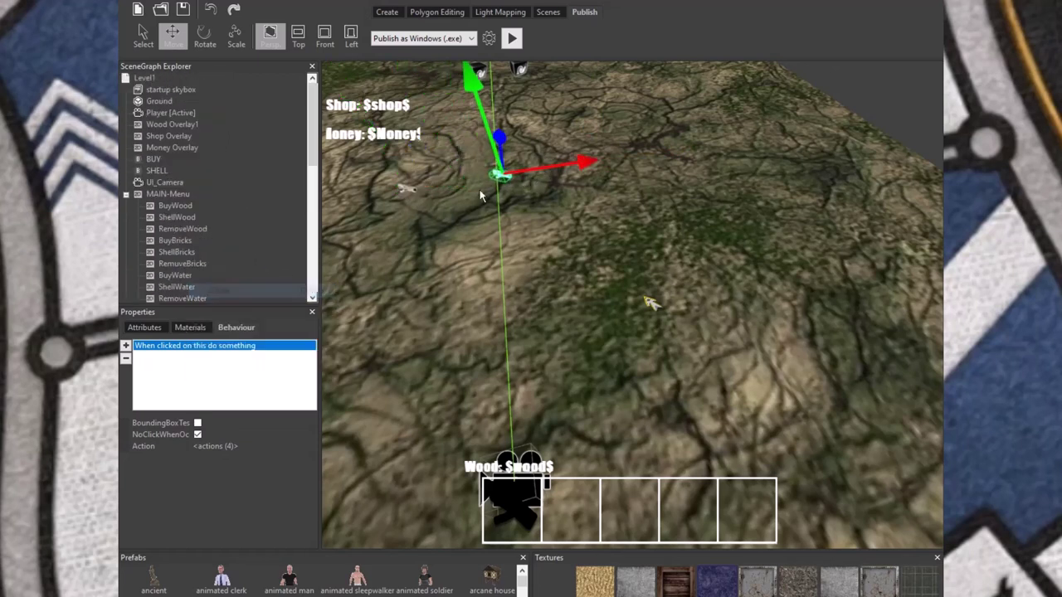
drag(610, 172, 634, 173)
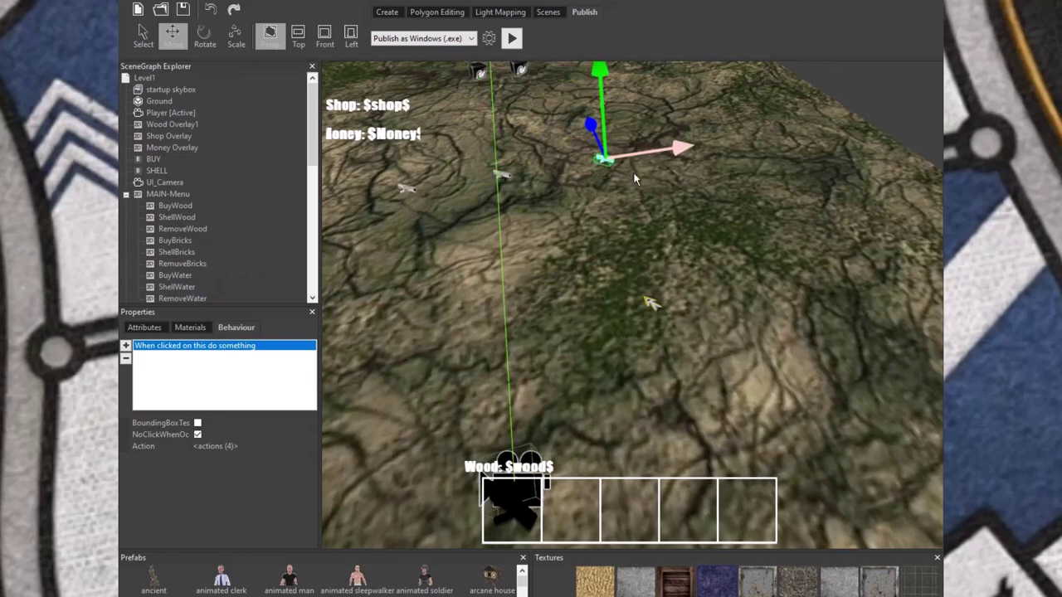
drag(569, 255, 628, 510)
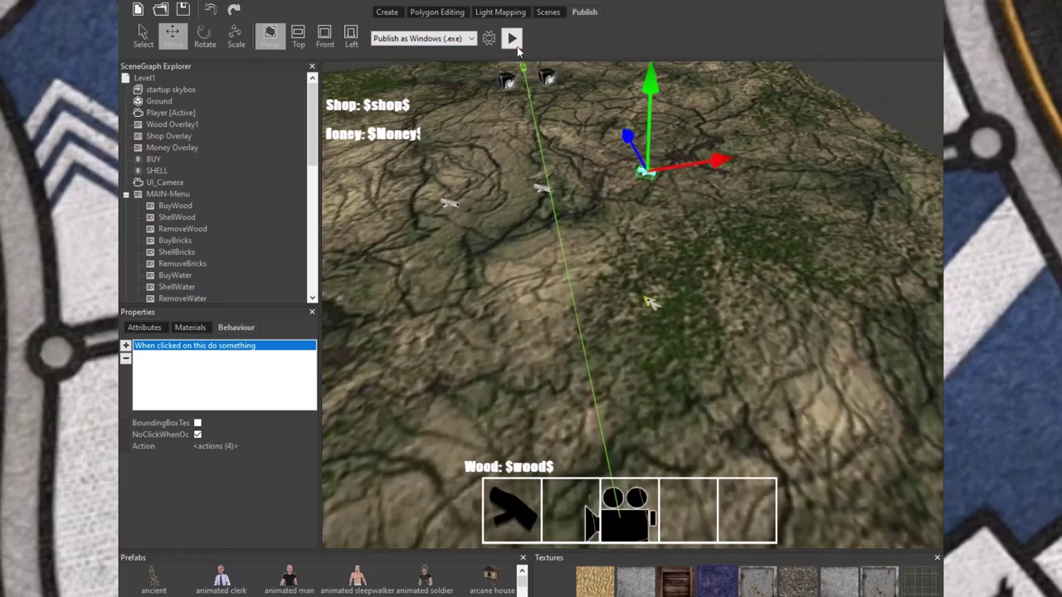
- Launch the preview, walk across the terrain and collect two logs as wood
click(516, 46)
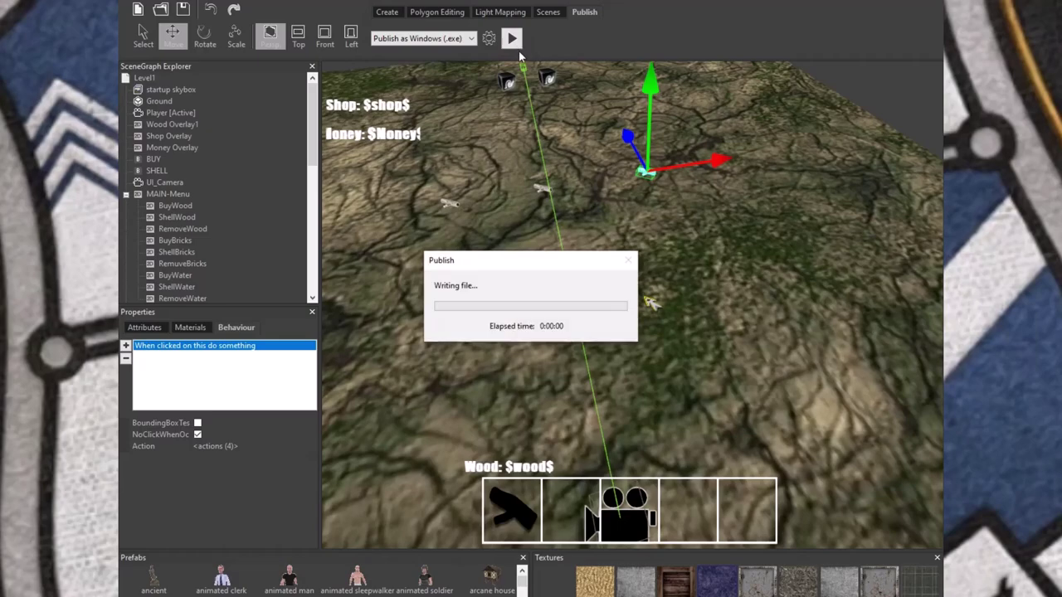
key(w)
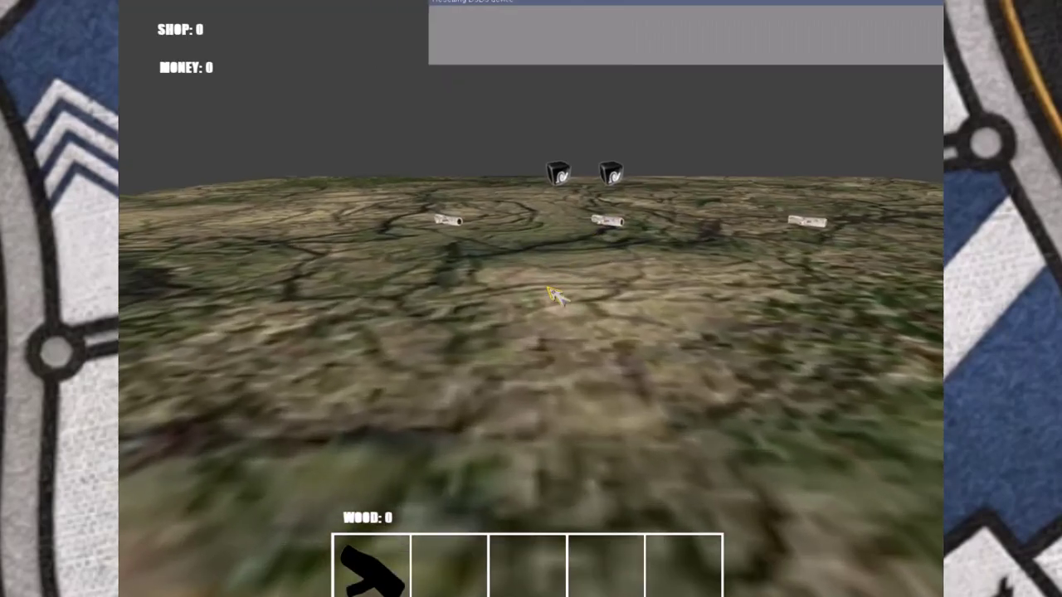
key(w)
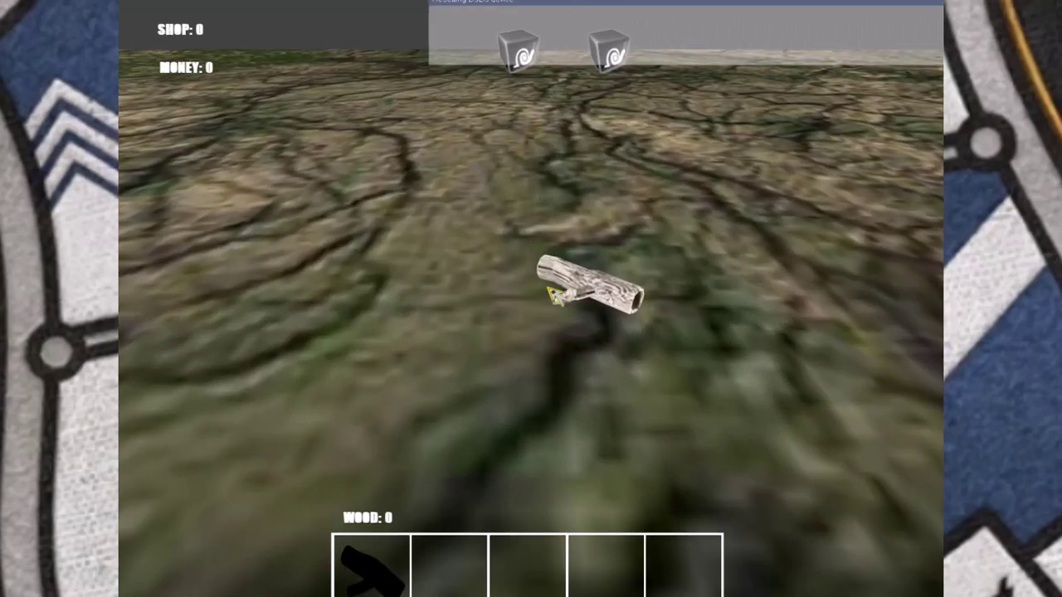
key(s)
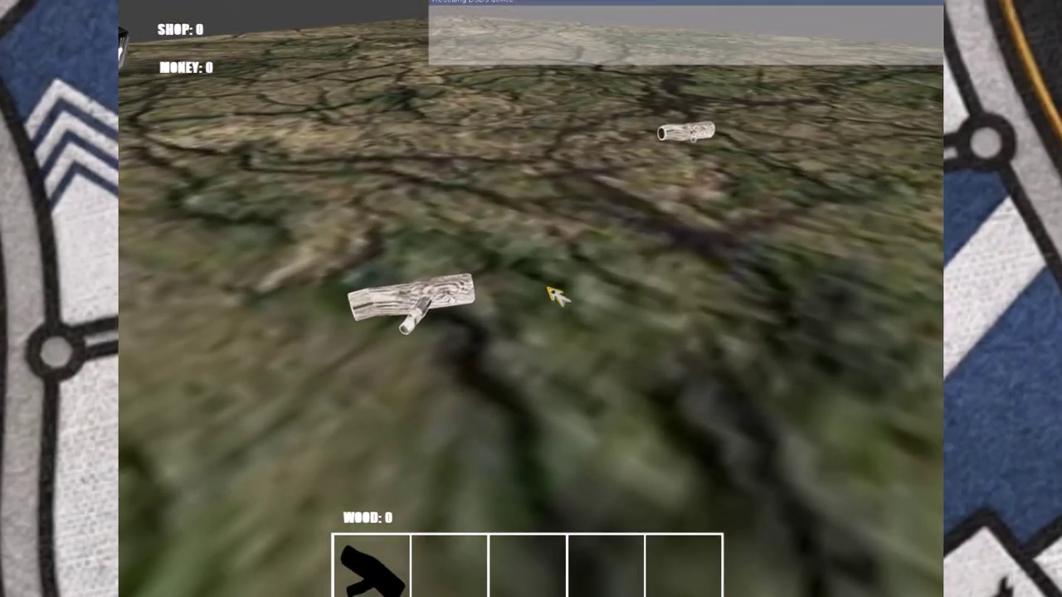
key(w)
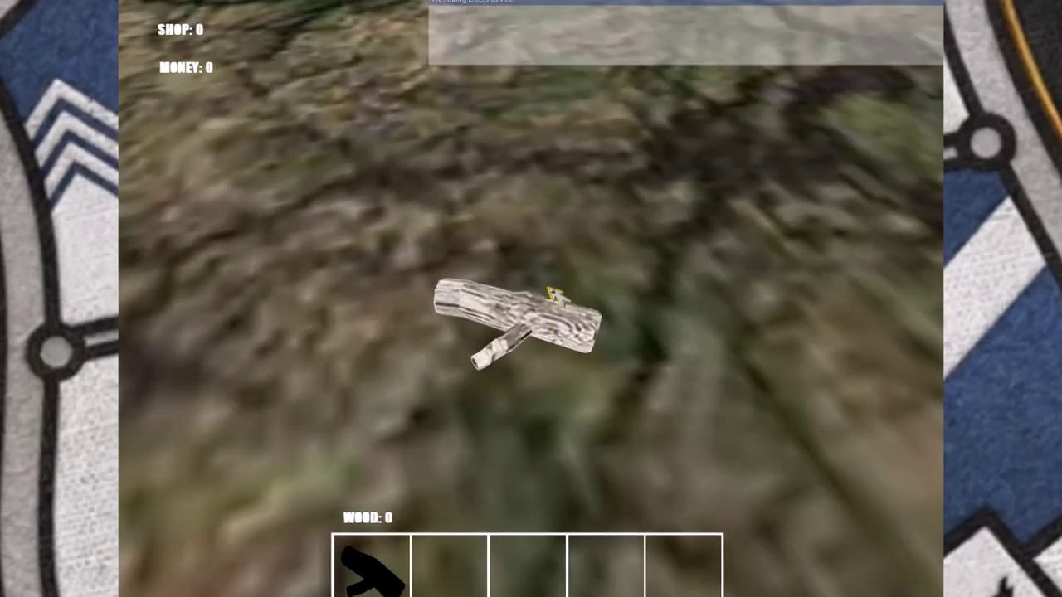
key(s)
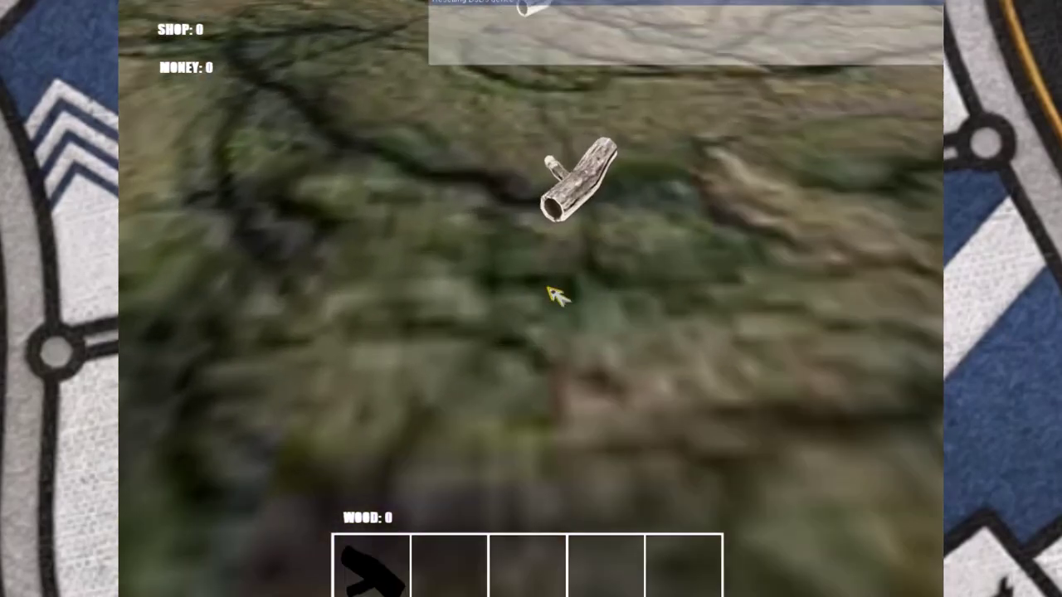
key(w)
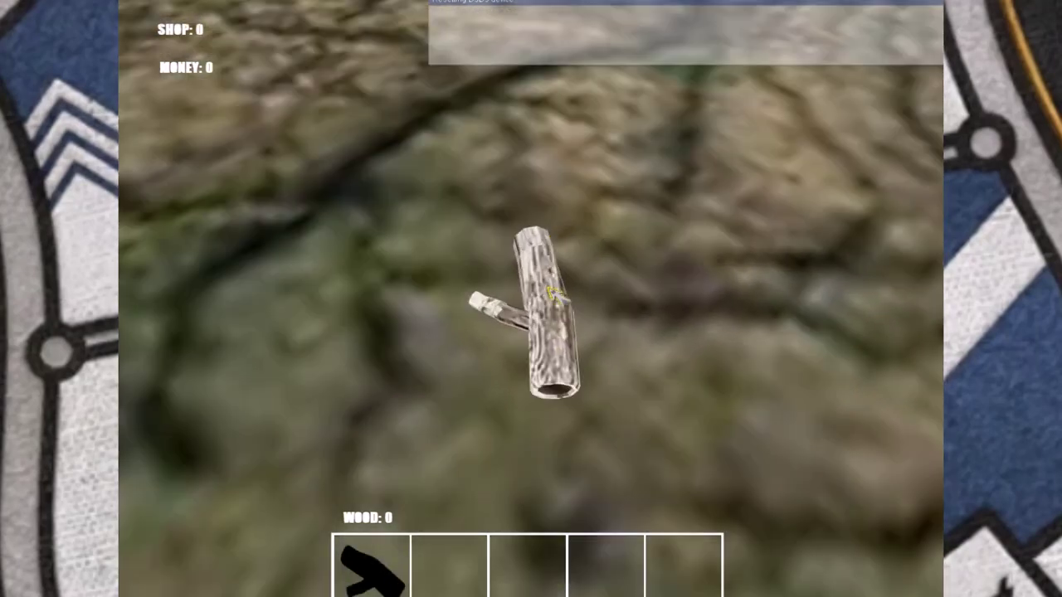
key(d)
key(s)
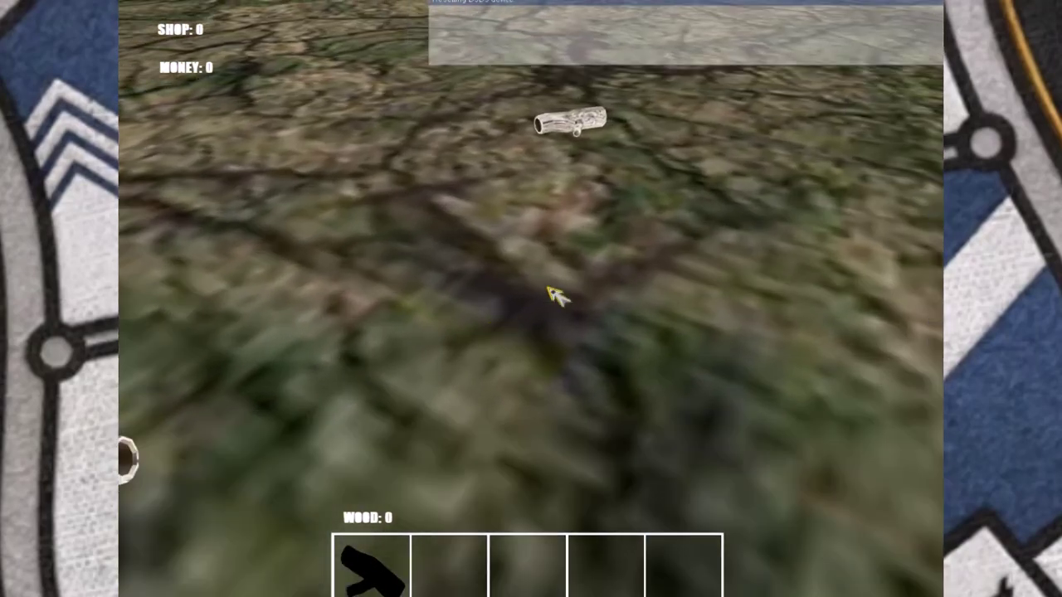
key(w)
key(w)
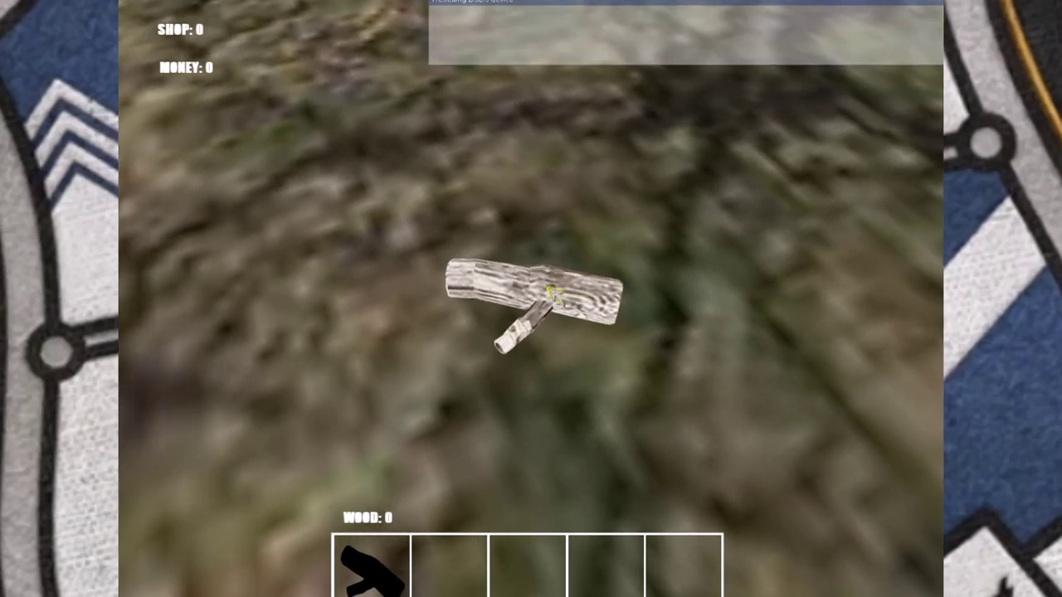
key(s)
key(w)
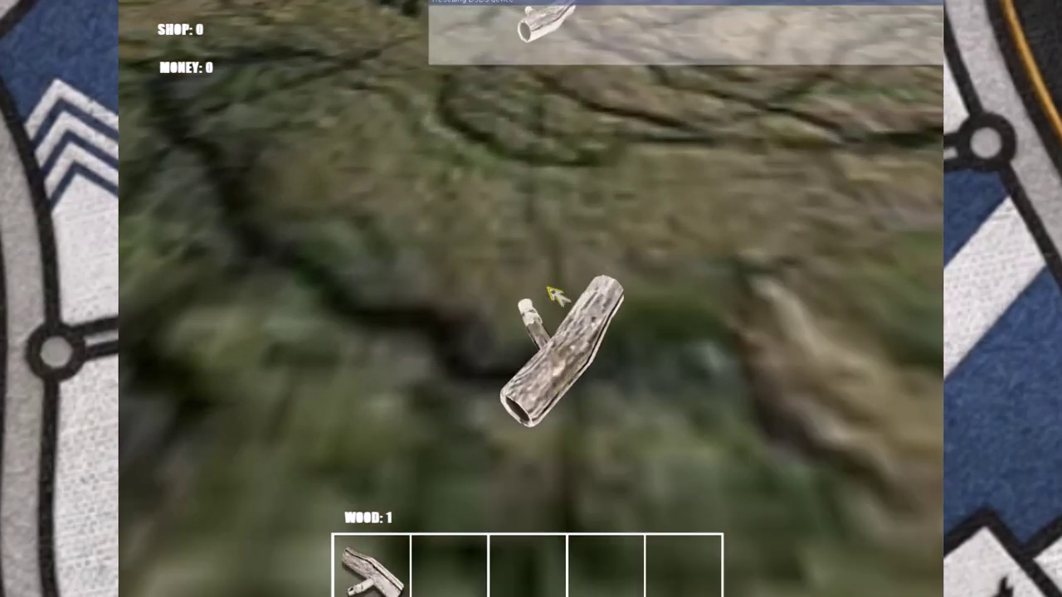
click(554, 294)
key(w)
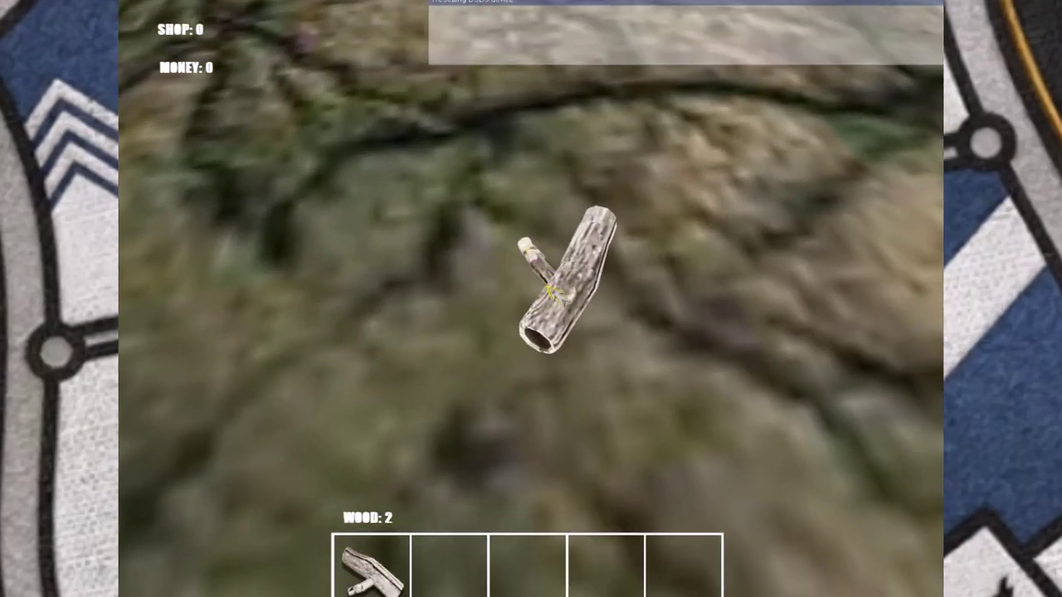
click(554, 296)
- Back up to the snail cubes, buy wood twice, then sell it twice for money
key(s)
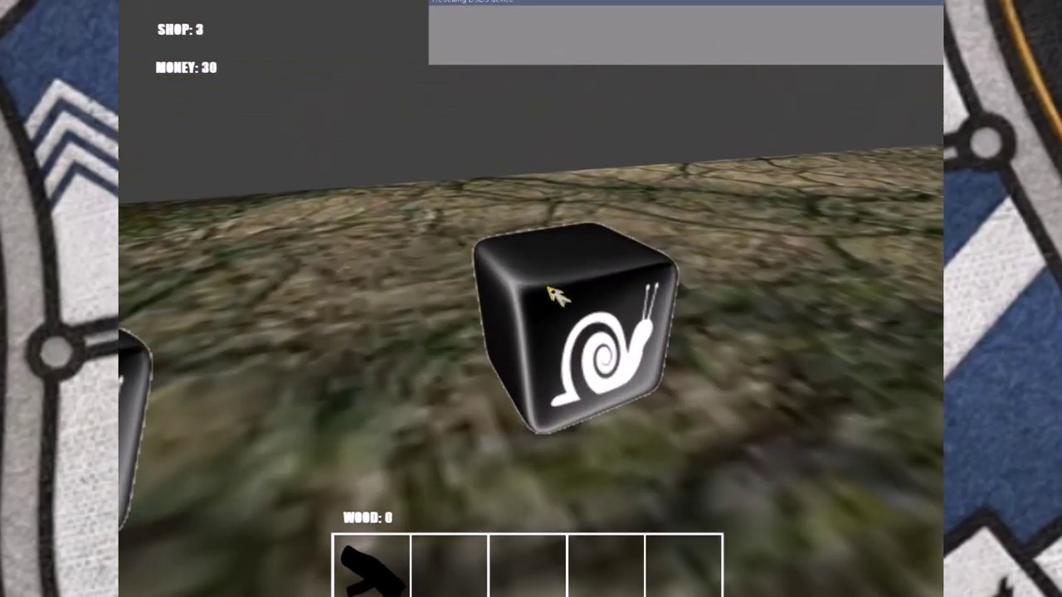
key(s)
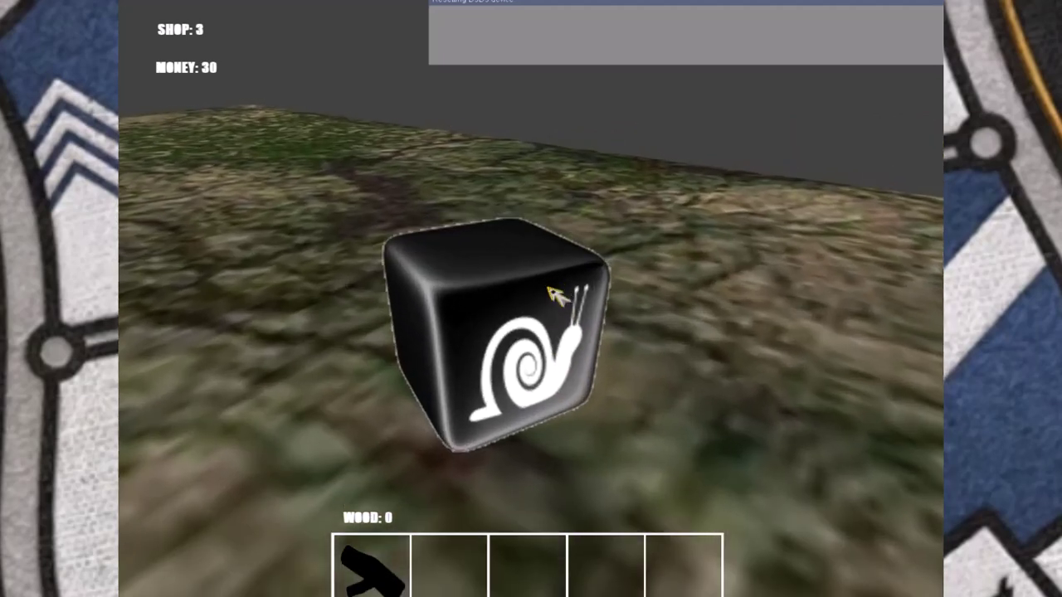
click(554, 294)
click(553, 295)
click(553, 295)
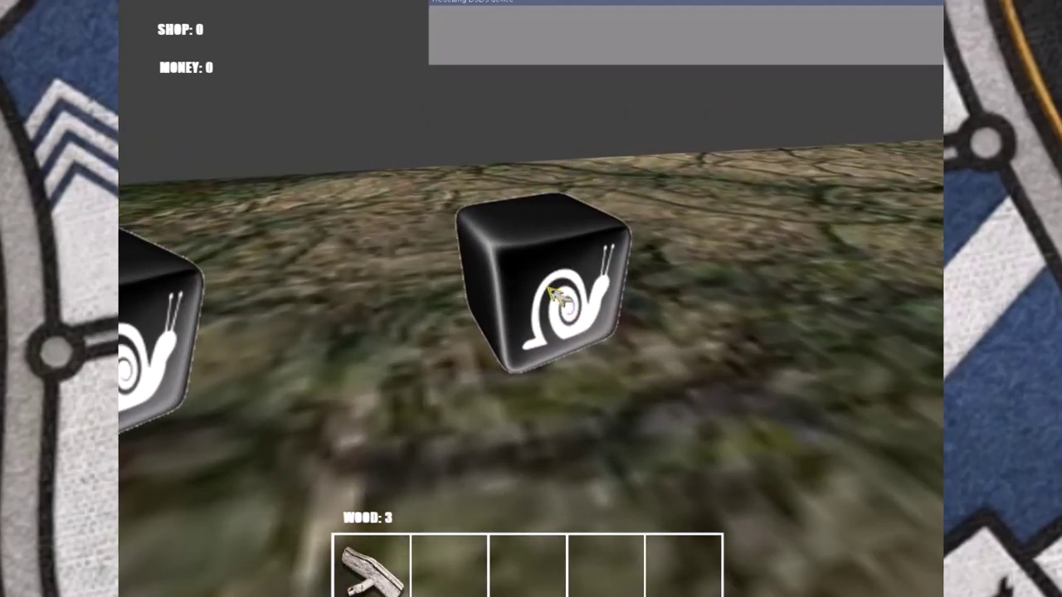
click(557, 298)
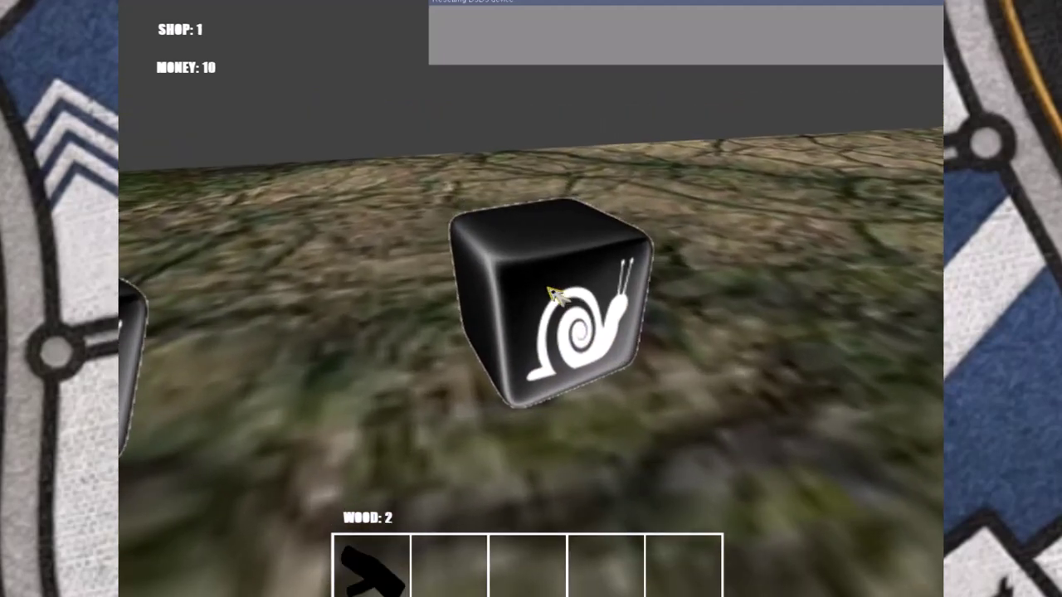
click(557, 298)
click(557, 298)
- Walk up to the snail cube and spend all the money on wood
key(s)
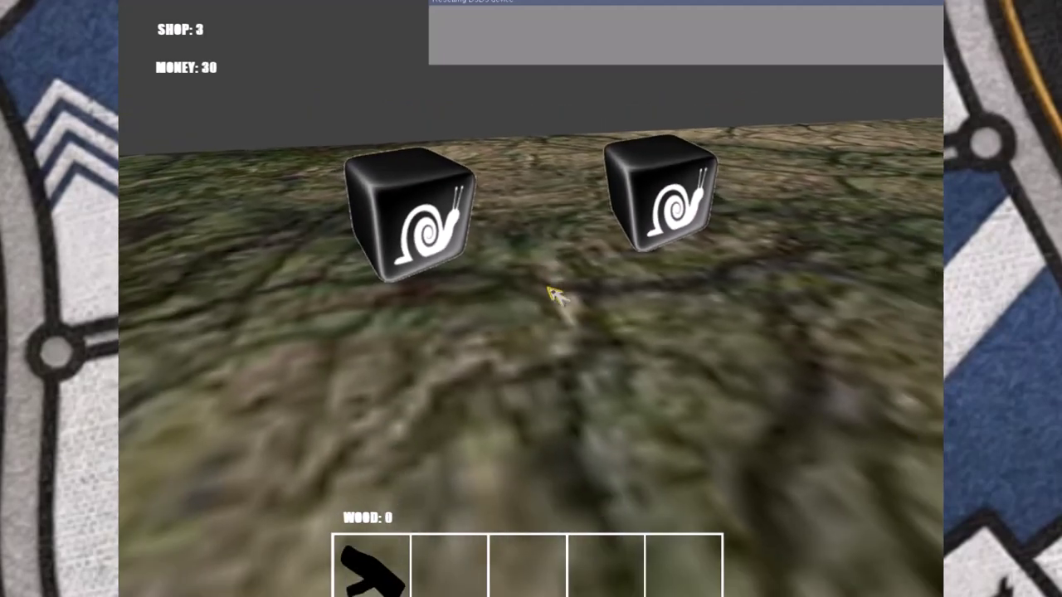
key(d)
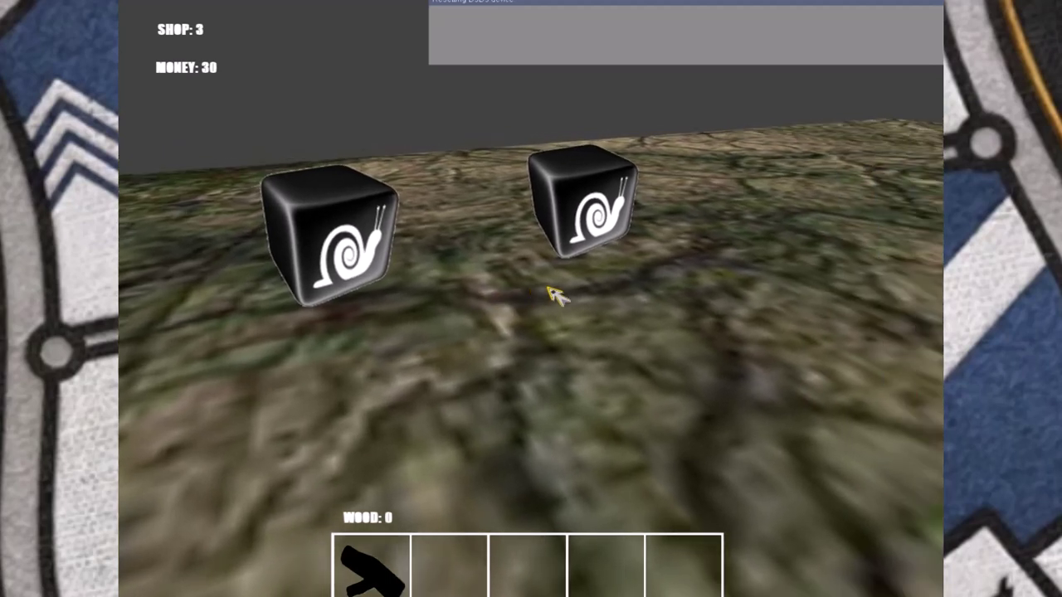
key(w)
key(w)
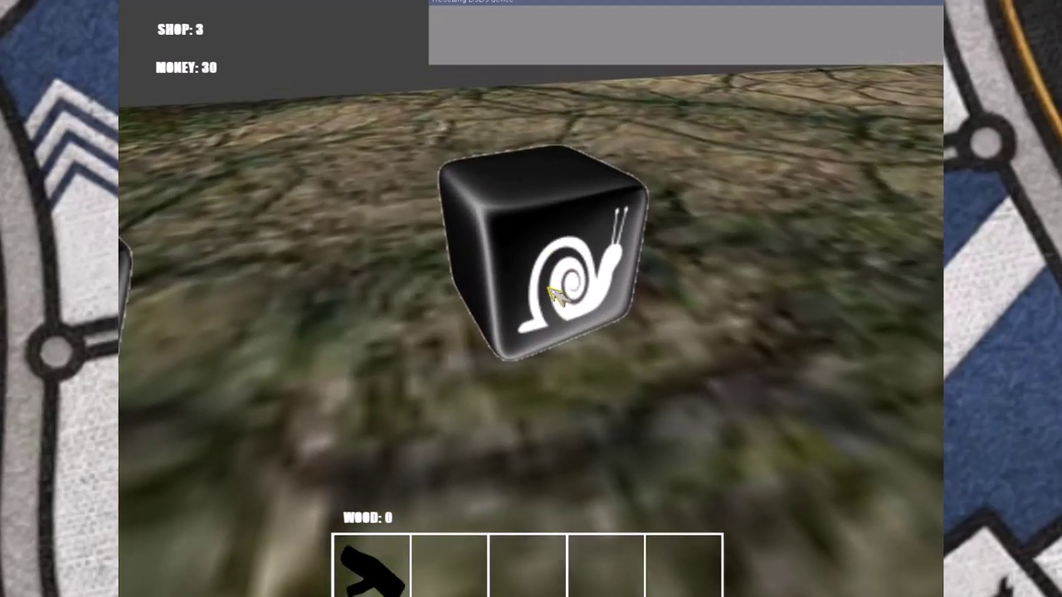
key(s)
key(w)
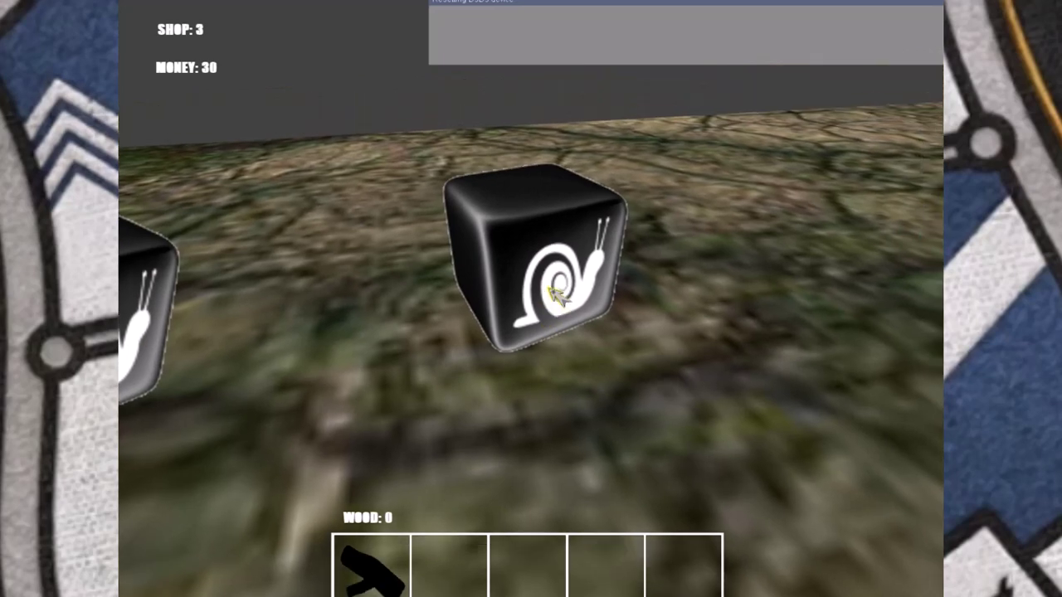
key(s)
click(558, 298)
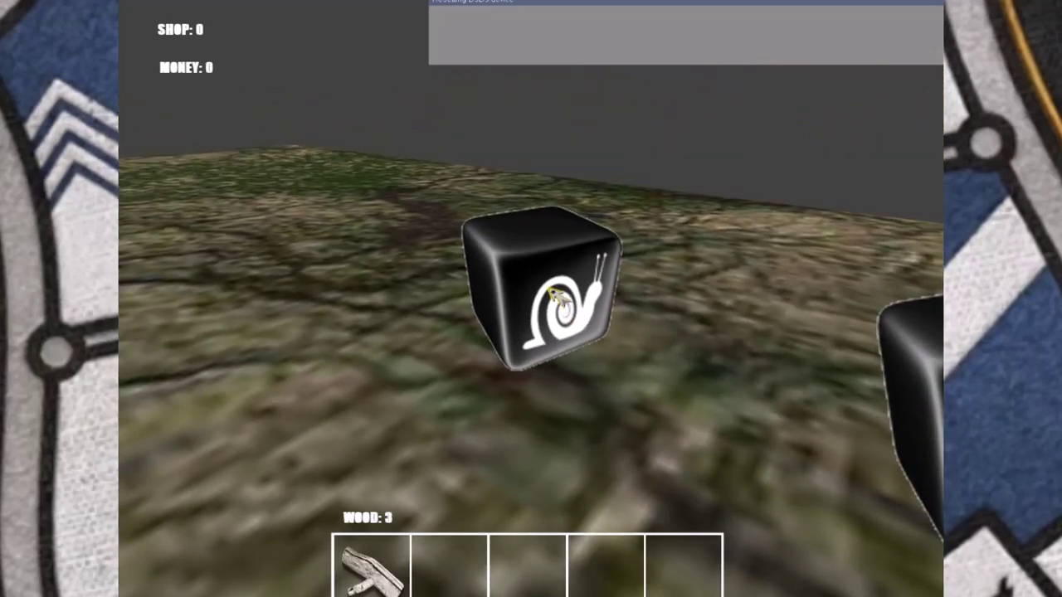
- Return to the snail cubes and sell off the remaining wood, ending at Money 30
key(s)
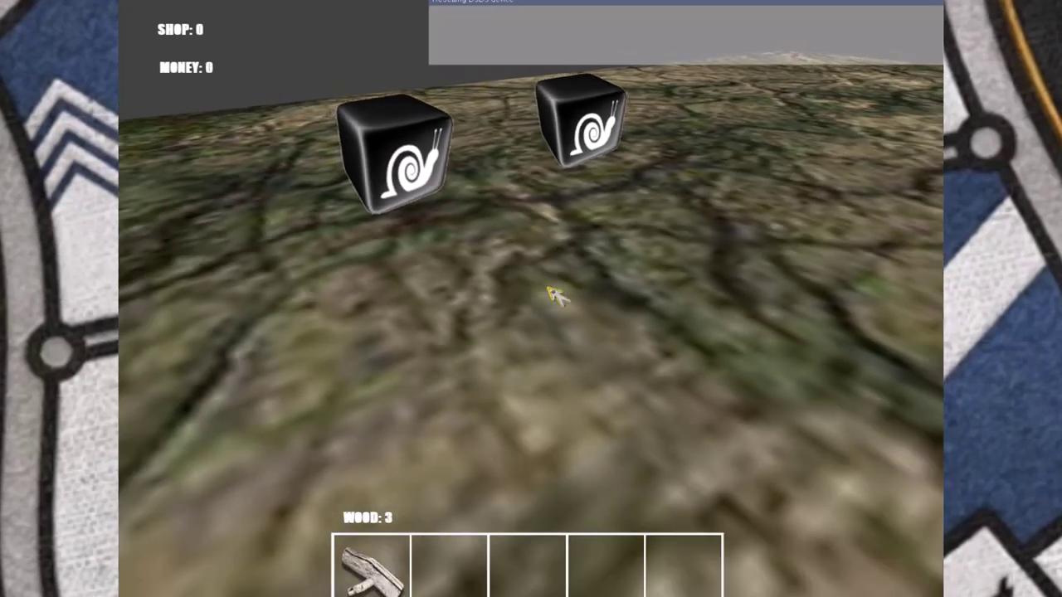
key(s)
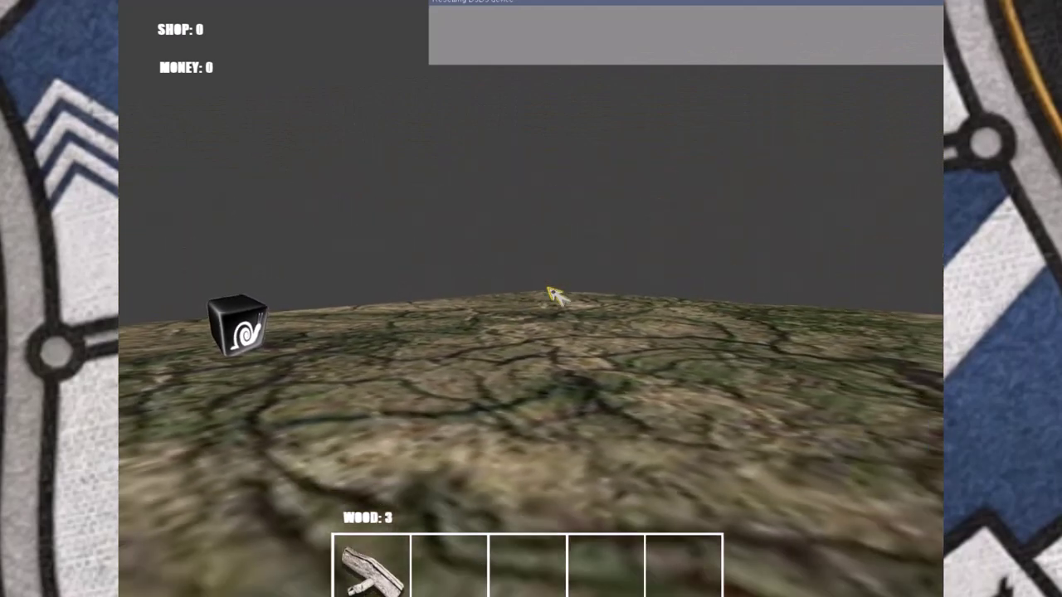
key(a)
key(d)
key(w)
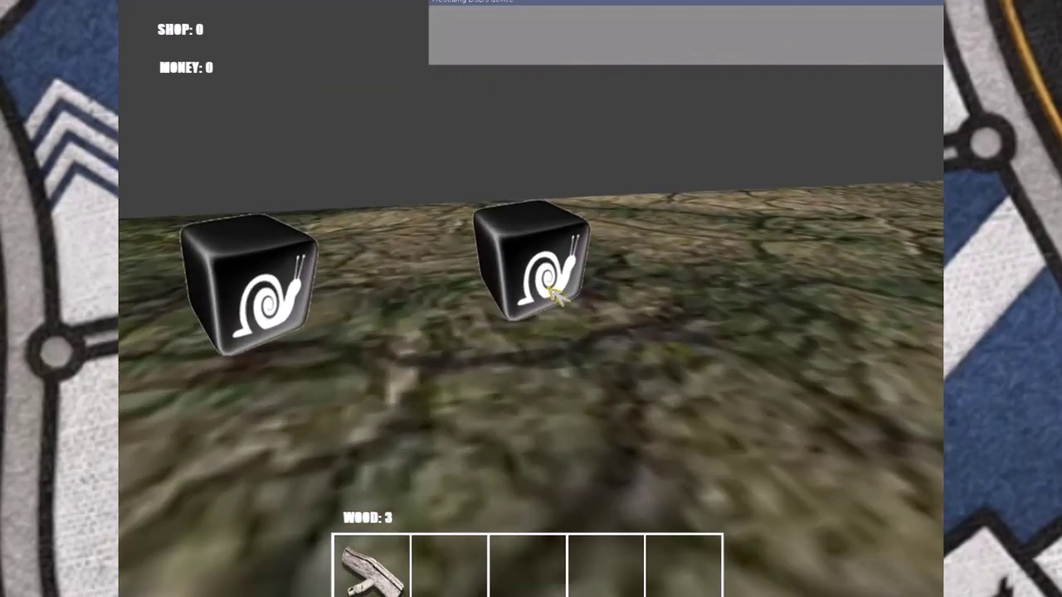
click(554, 295)
double_click(552, 296)
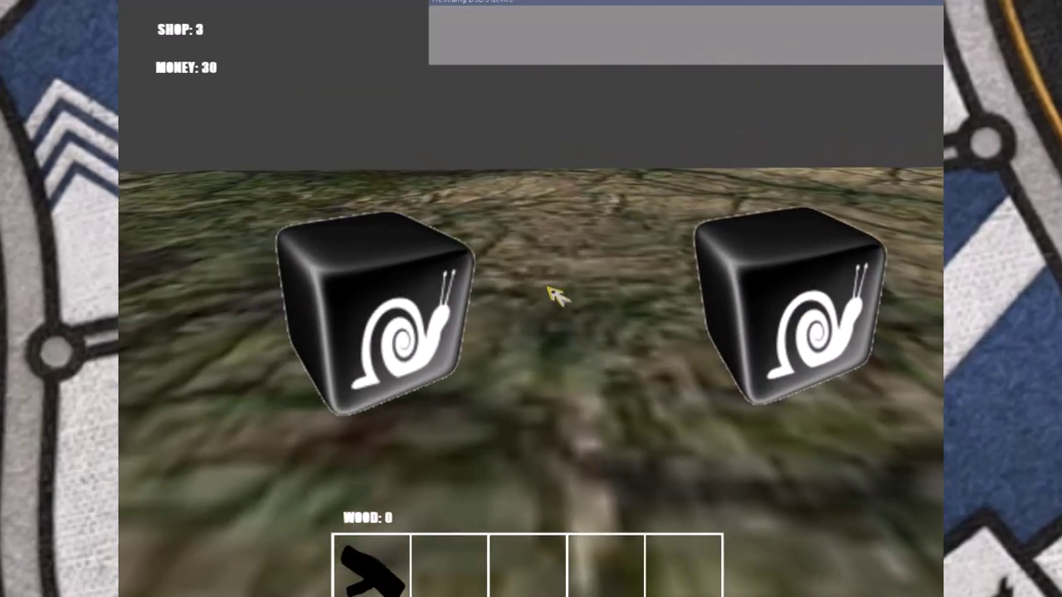
right_click(555, 295)
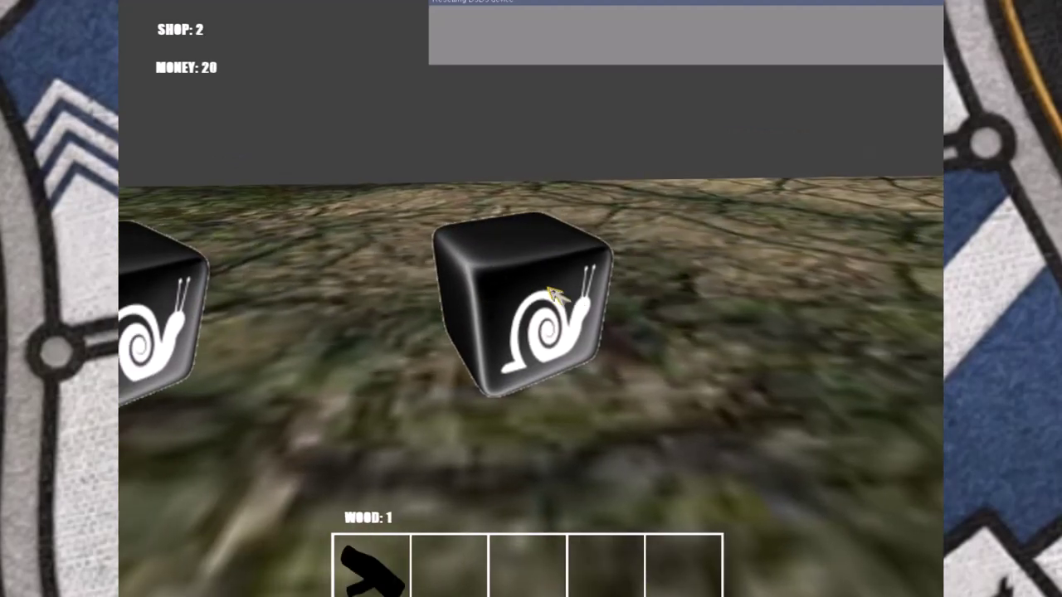
click(554, 294)
key(s)
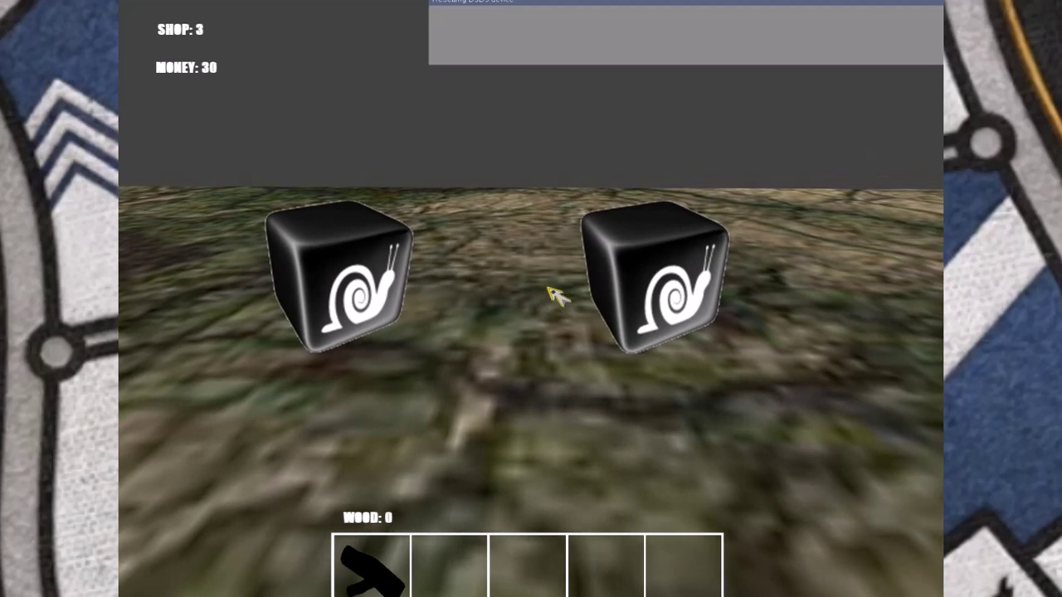
- Close the preview and publish the scene as a Windows .exe, launching the game
key(Escape)
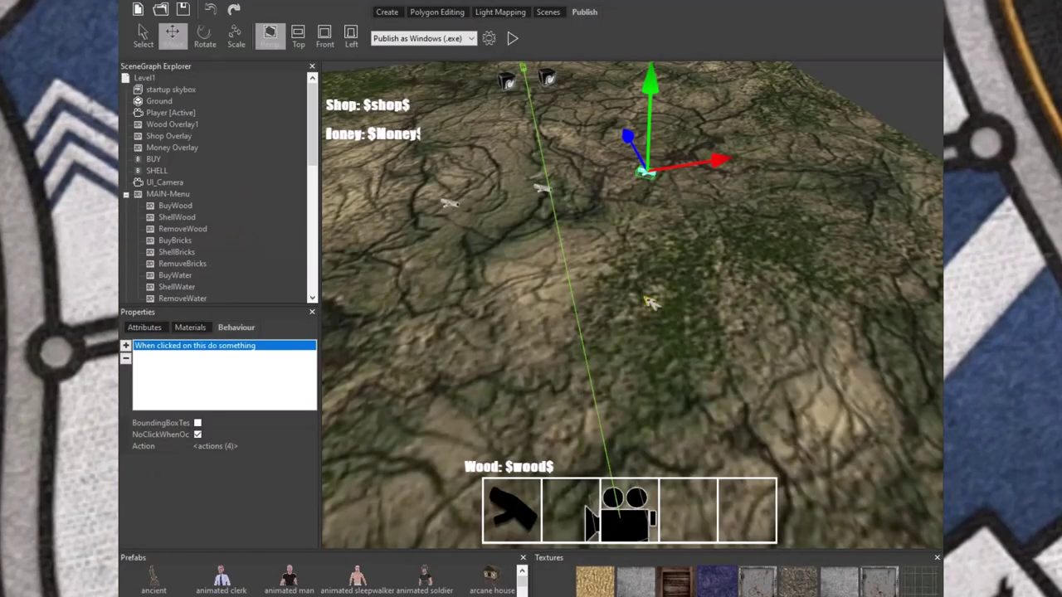
click(201, 539)
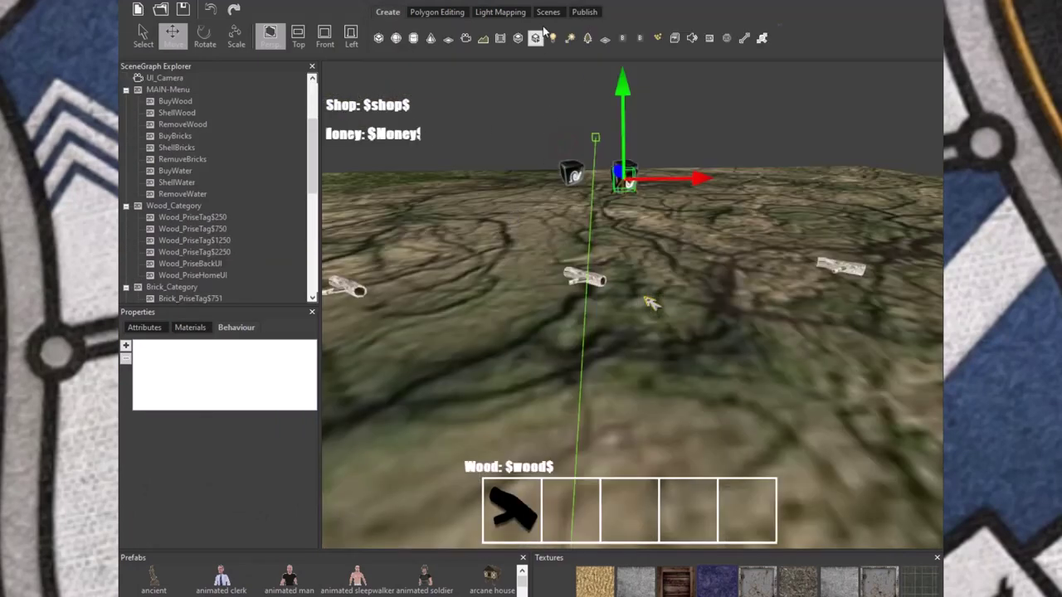
click(581, 12)
click(512, 38)
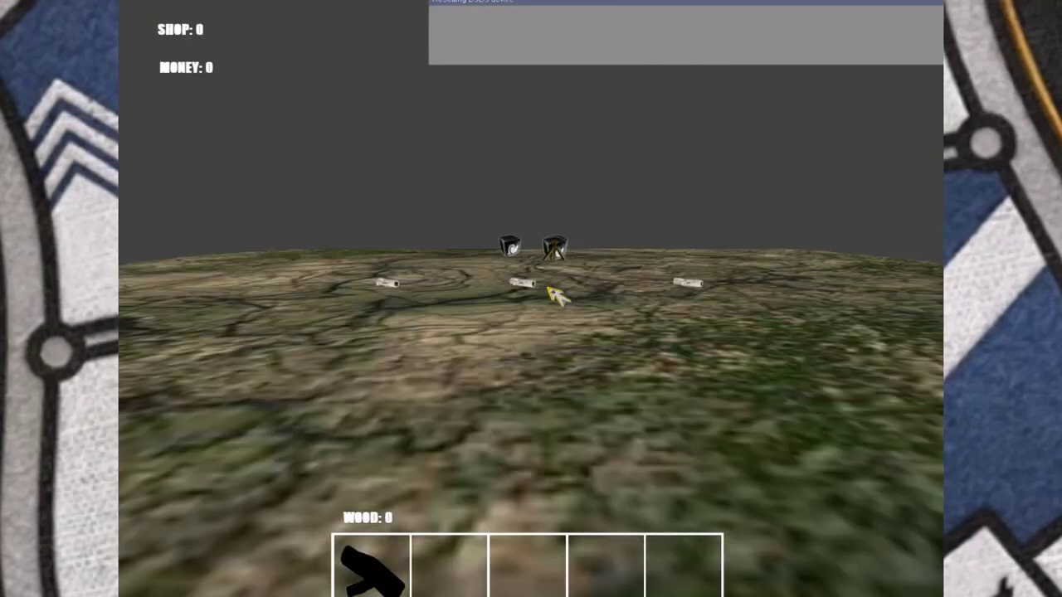
- Walk over the terrain and collect all three logs
key(w)
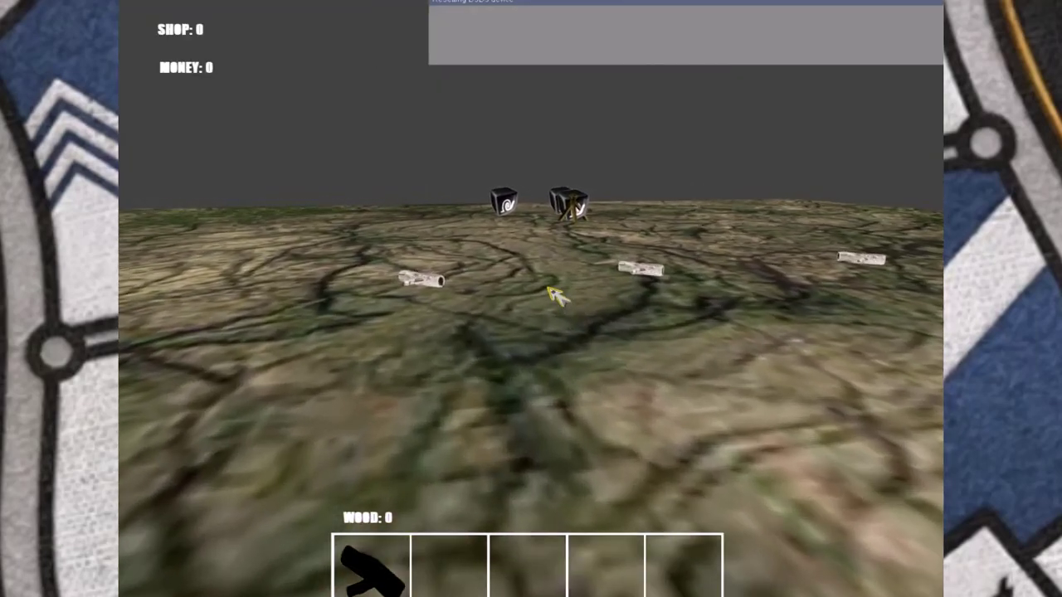
key(w)
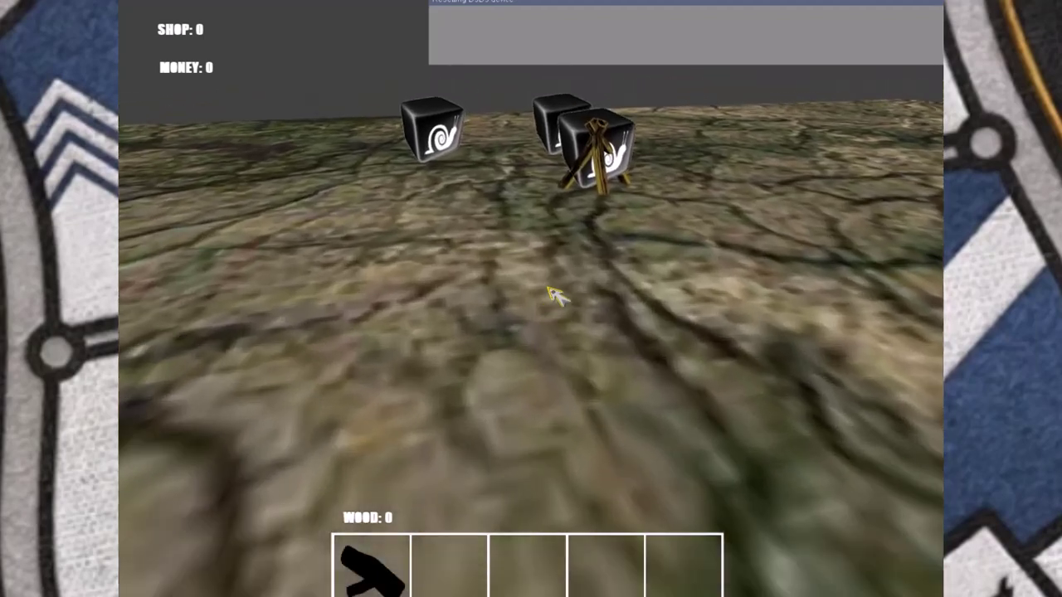
key(w)
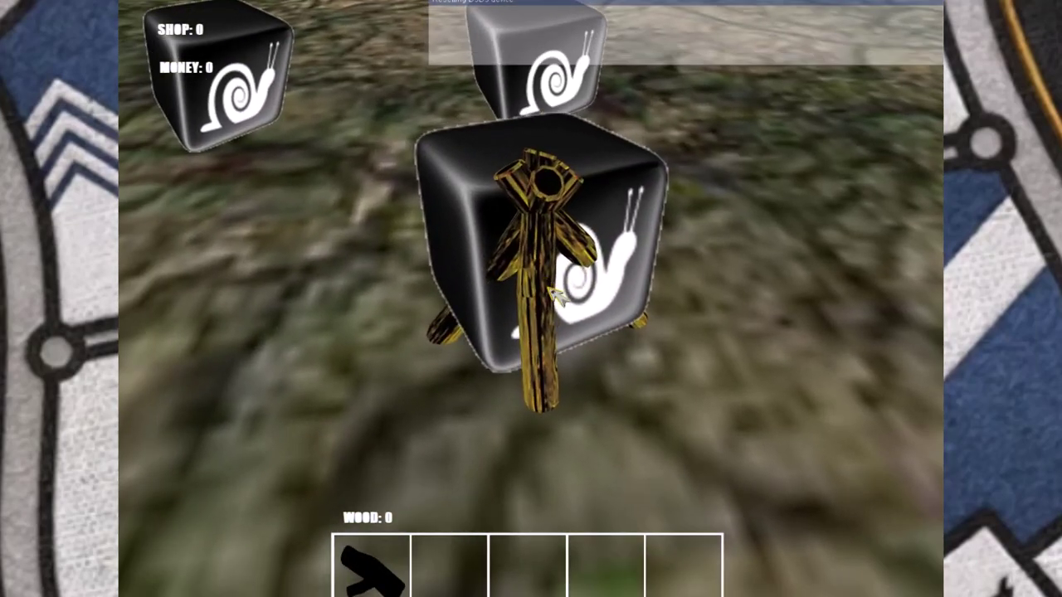
key(s)
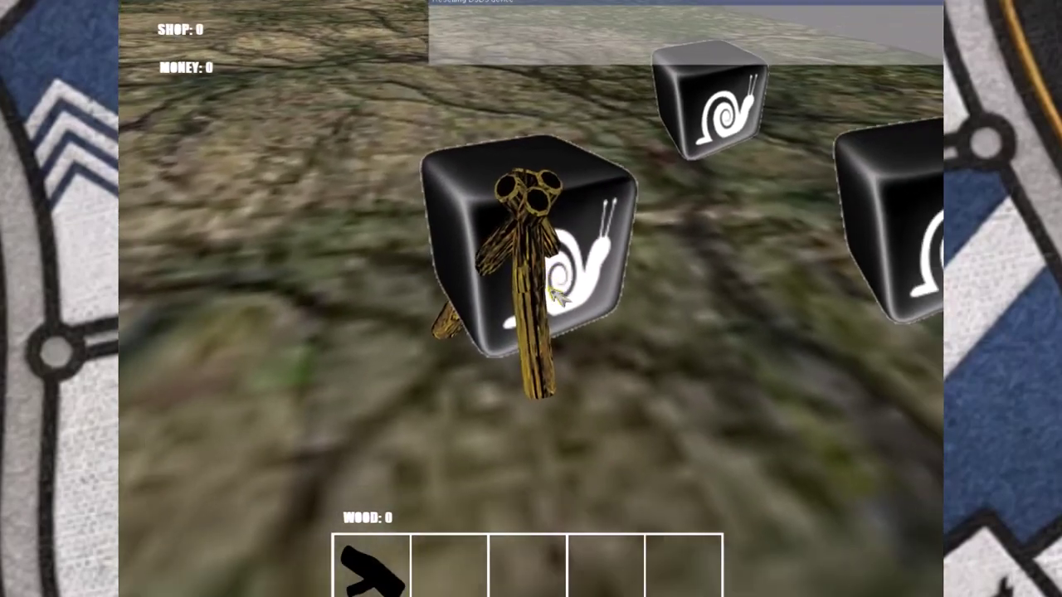
key(w)
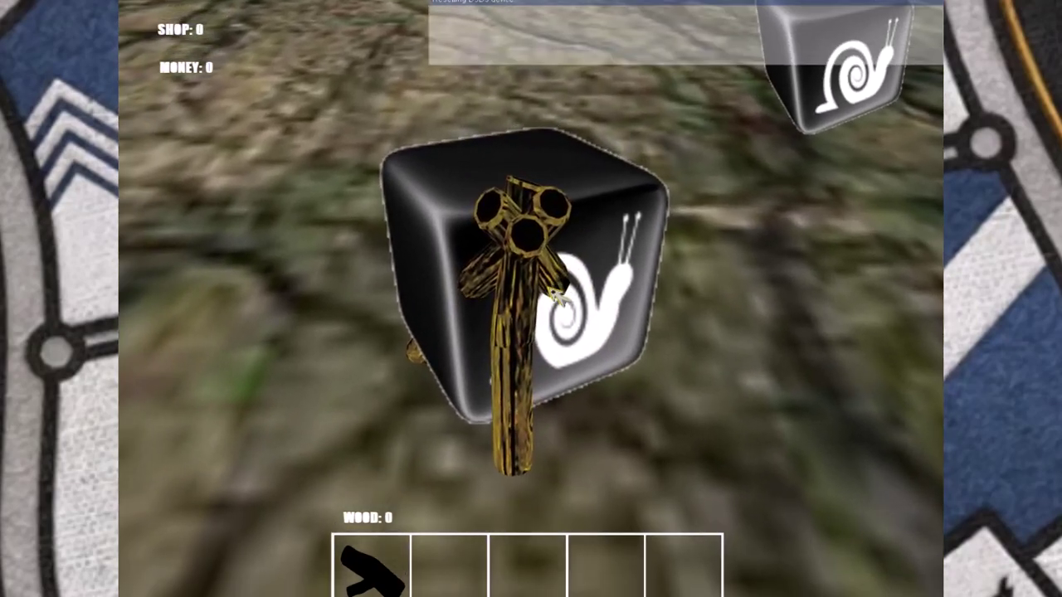
key(s)
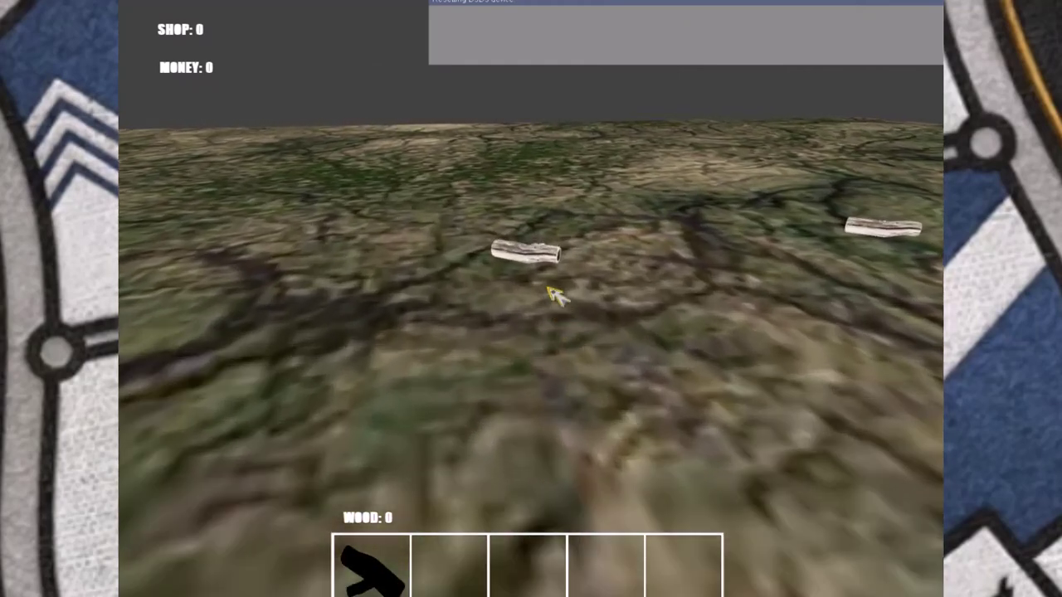
click(554, 296)
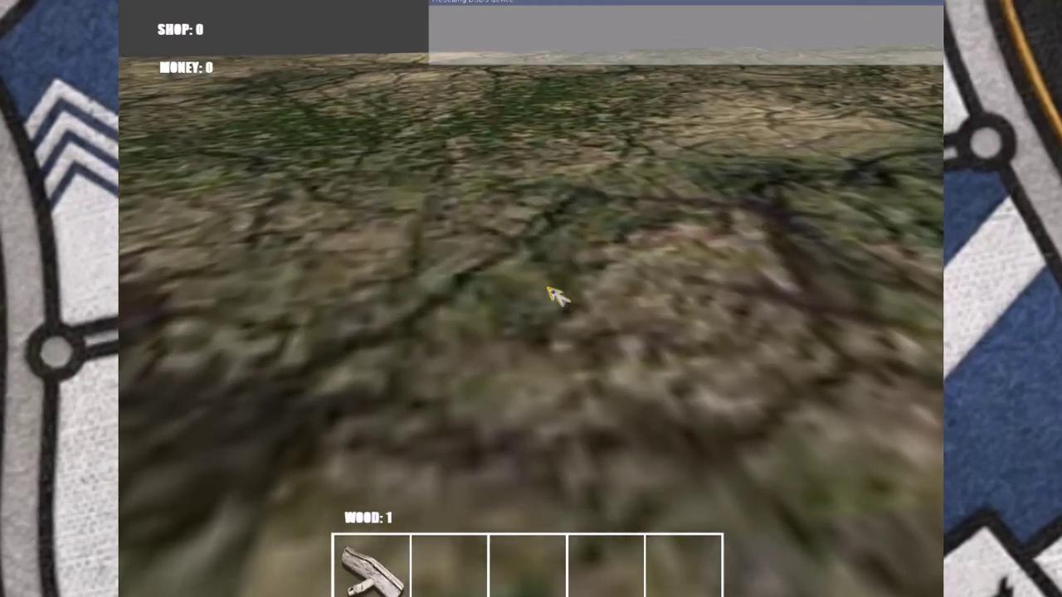
key(w)
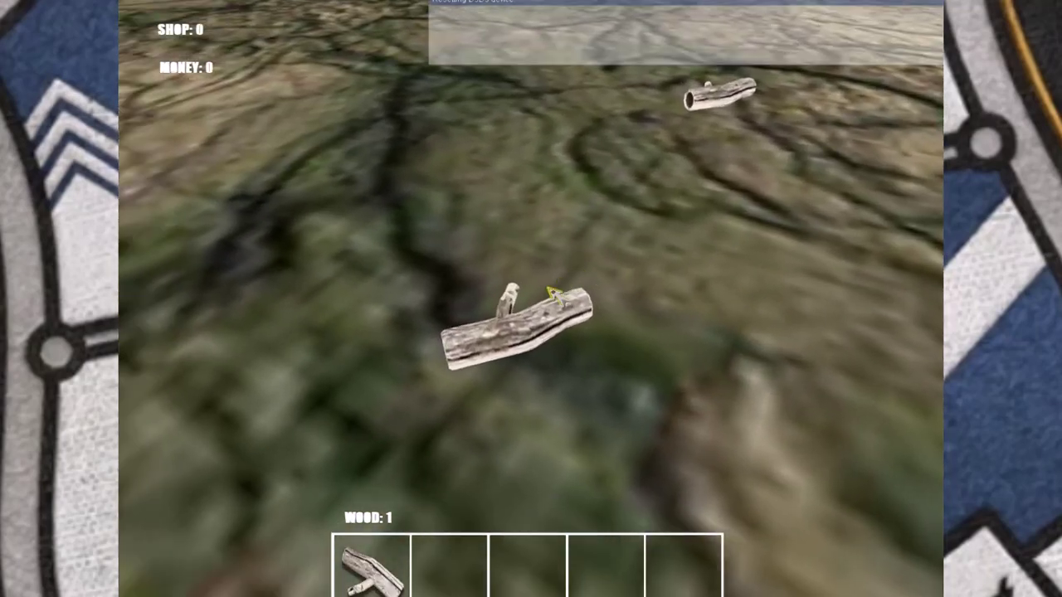
click(554, 296)
key(w)
click(554, 296)
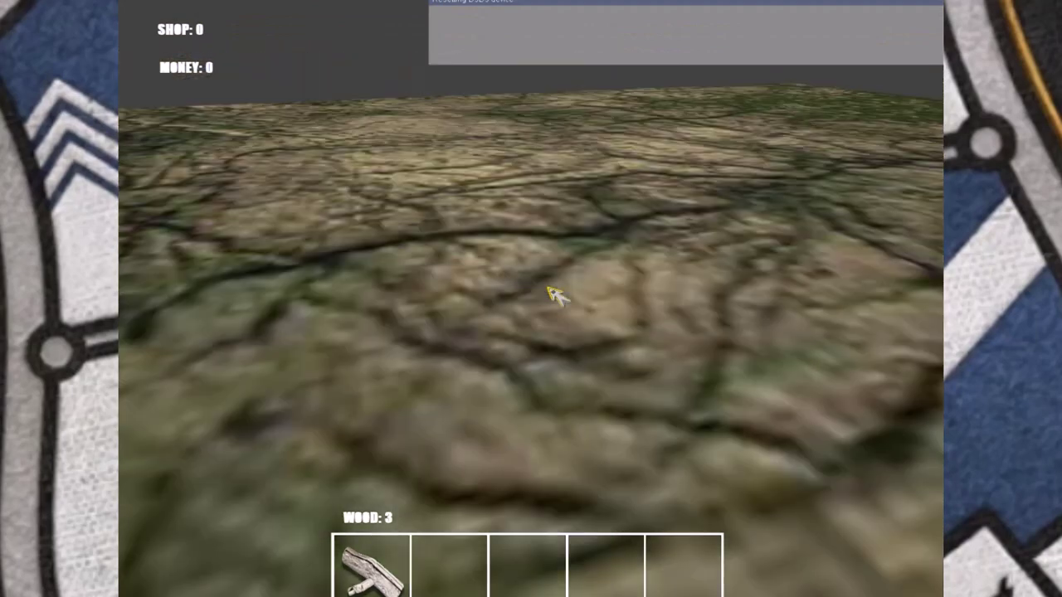
- Sell two pieces of wood to the snail crate, buy one back, and end the preview
key(w)
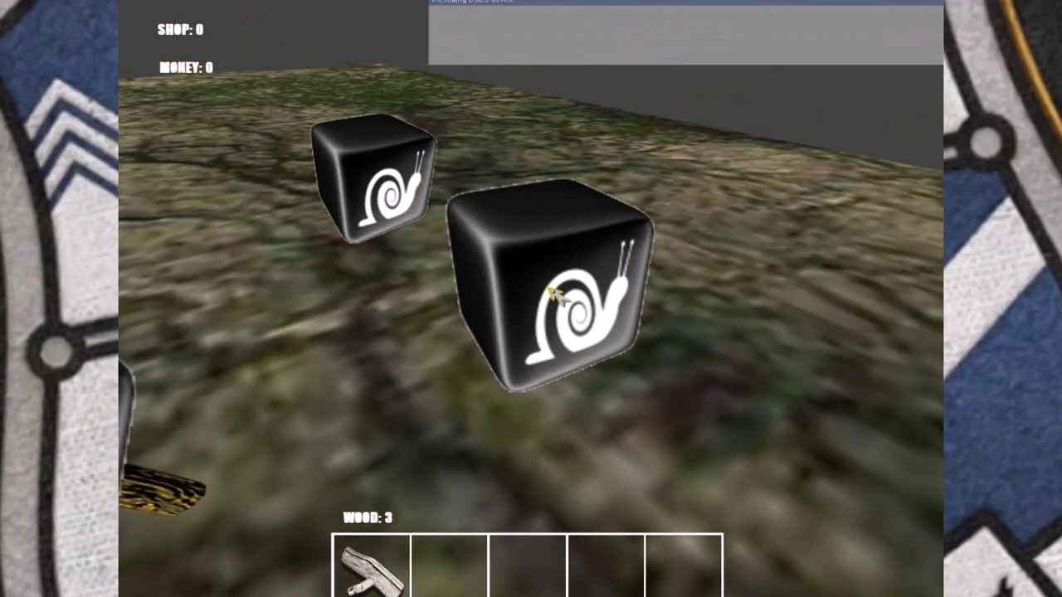
click(554, 296)
click(554, 296)
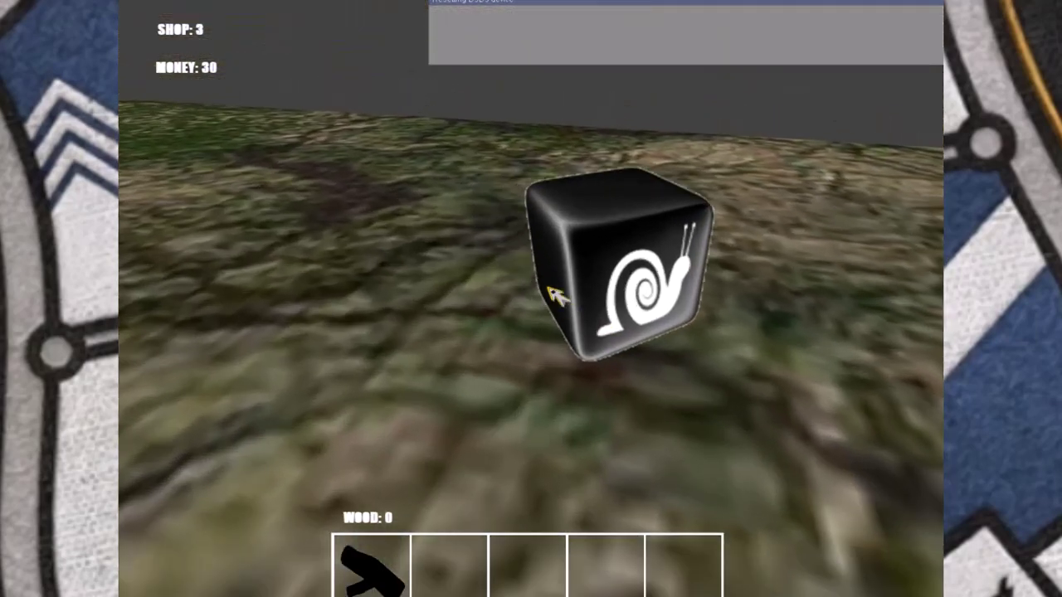
click(554, 296)
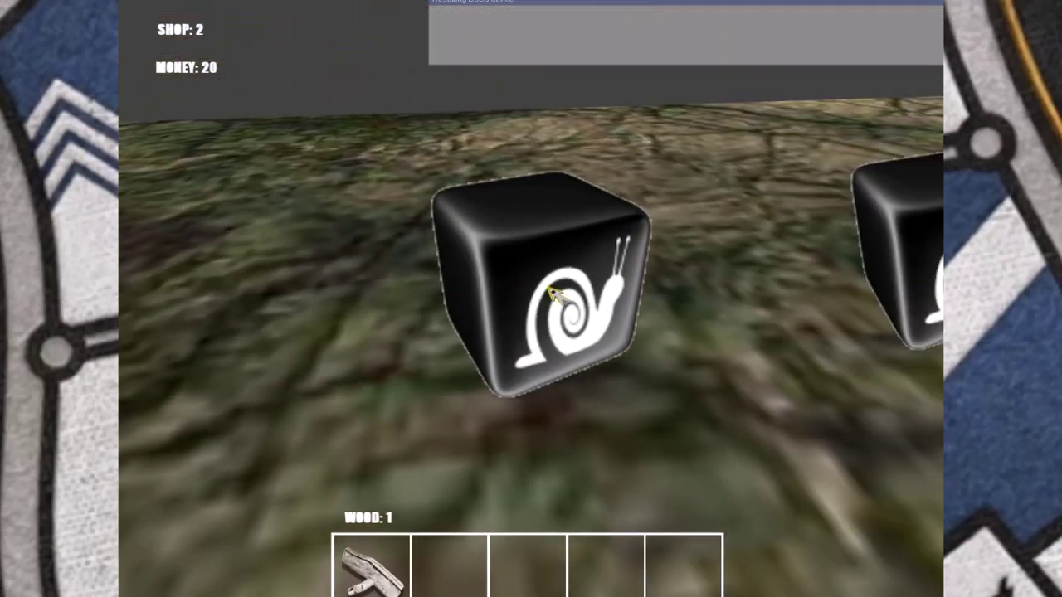
click(554, 297)
click(554, 296)
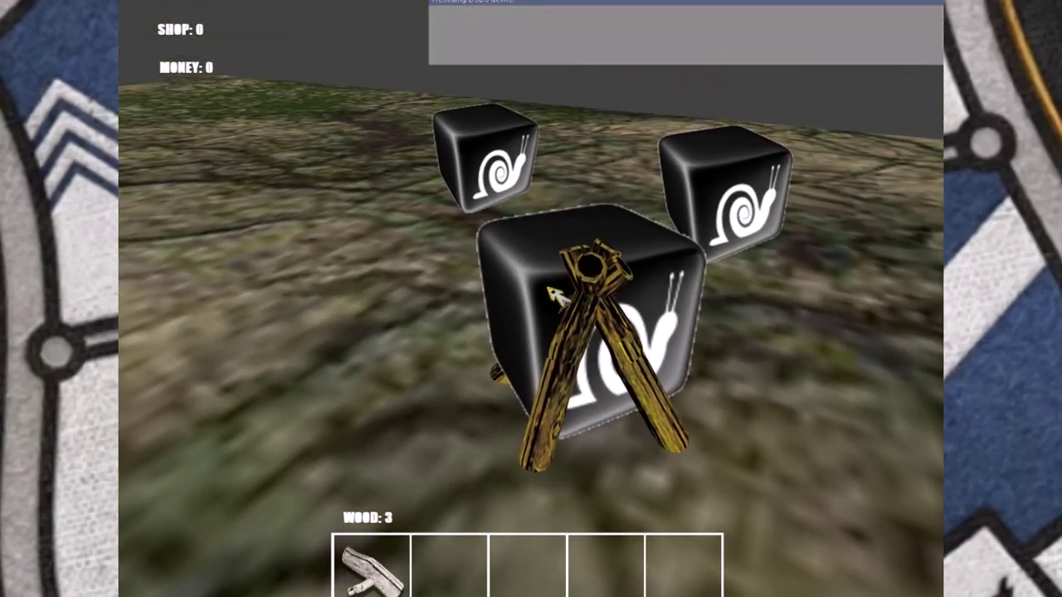
key(Escape)
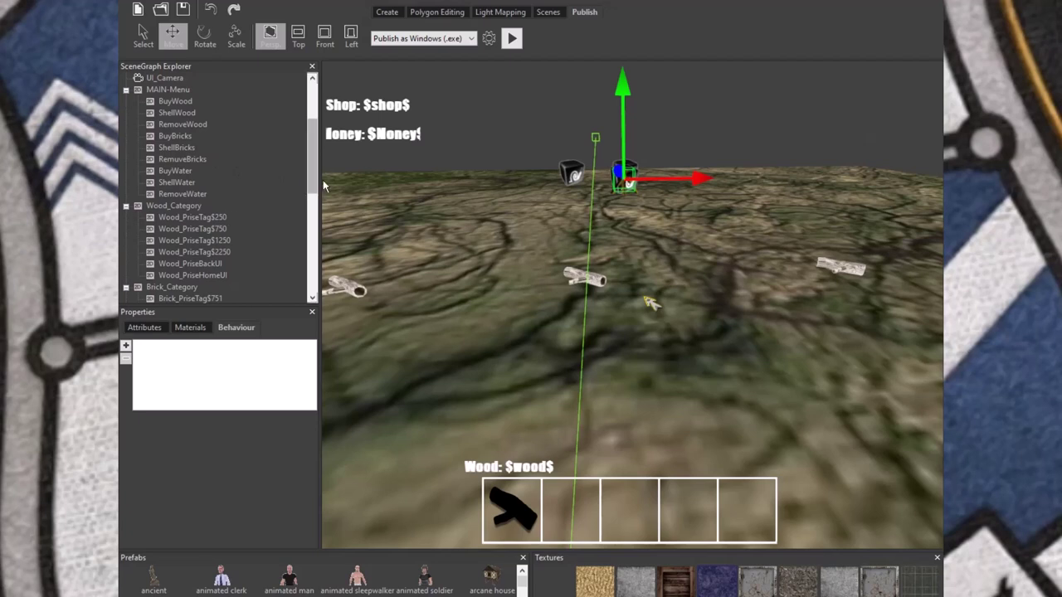
- Add an Animate a Texture behaviour from Effect behaviors to Billboard1
scroll(188, 209, down, 5)
scroll(187, 205, down, 3)
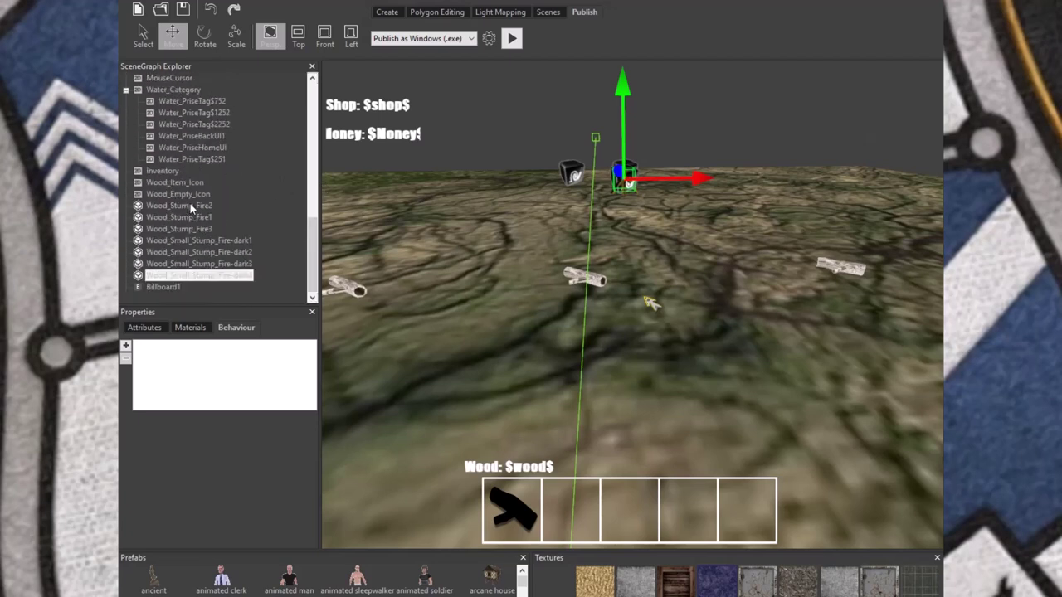
click(176, 288)
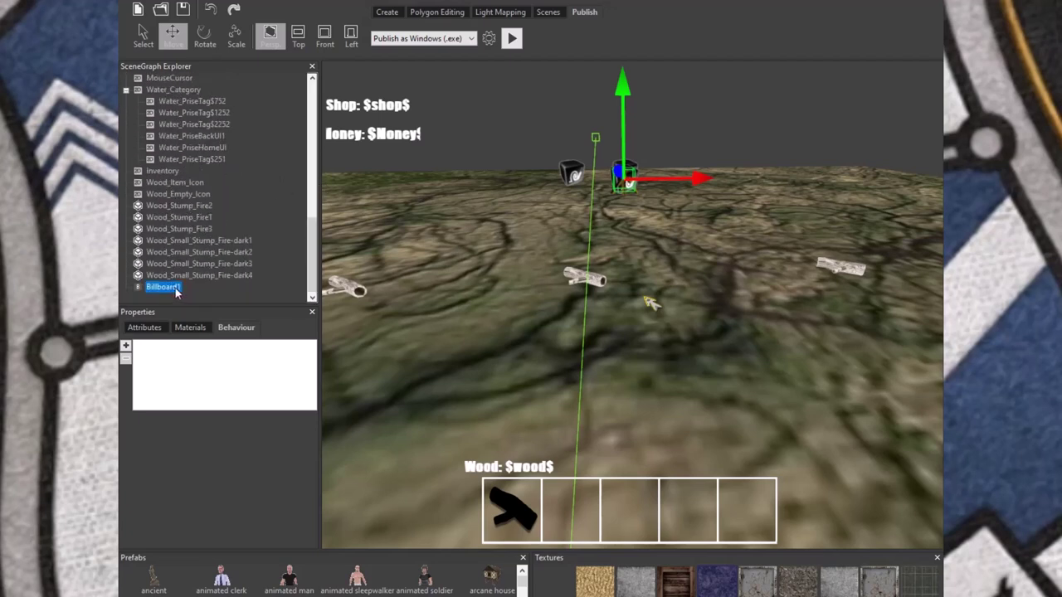
click(154, 329)
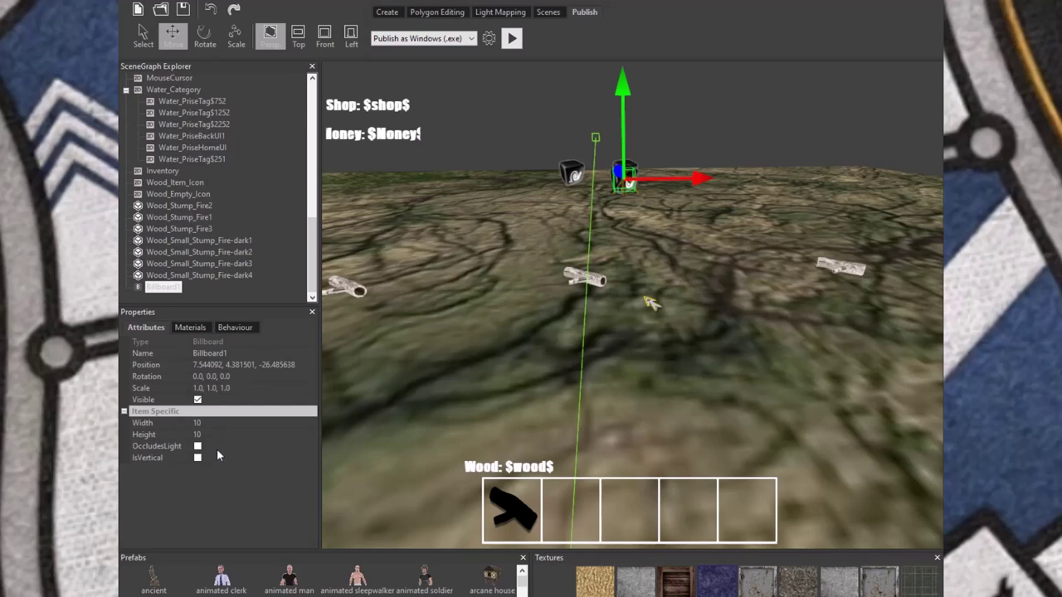
click(231, 328)
click(125, 345)
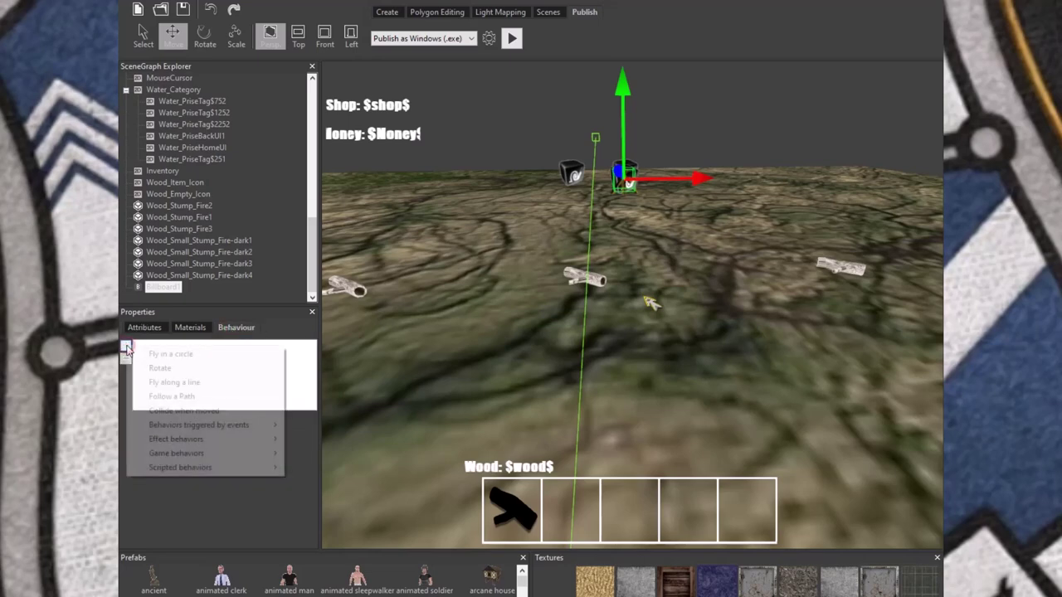
mouse_move(200, 472)
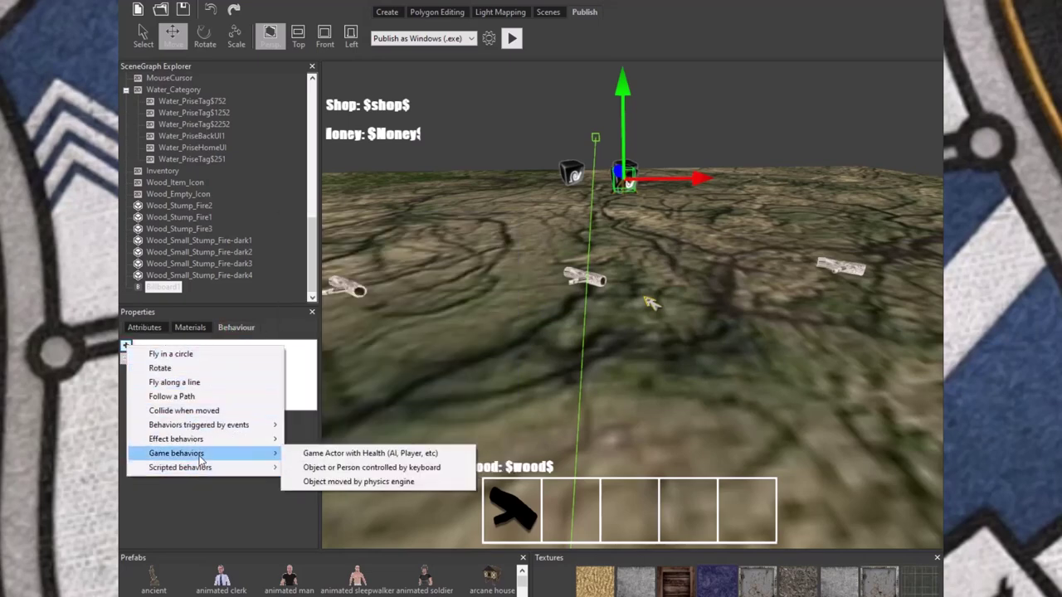
mouse_move(200, 445)
click(328, 438)
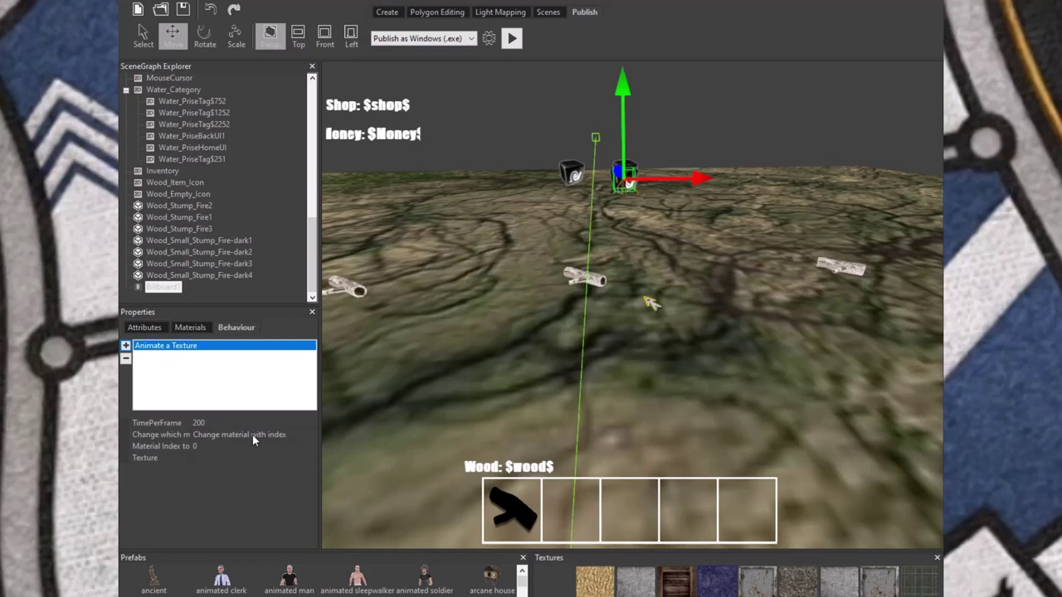
- Bring up the texture chooser for the animation's Texture field
click(297, 446)
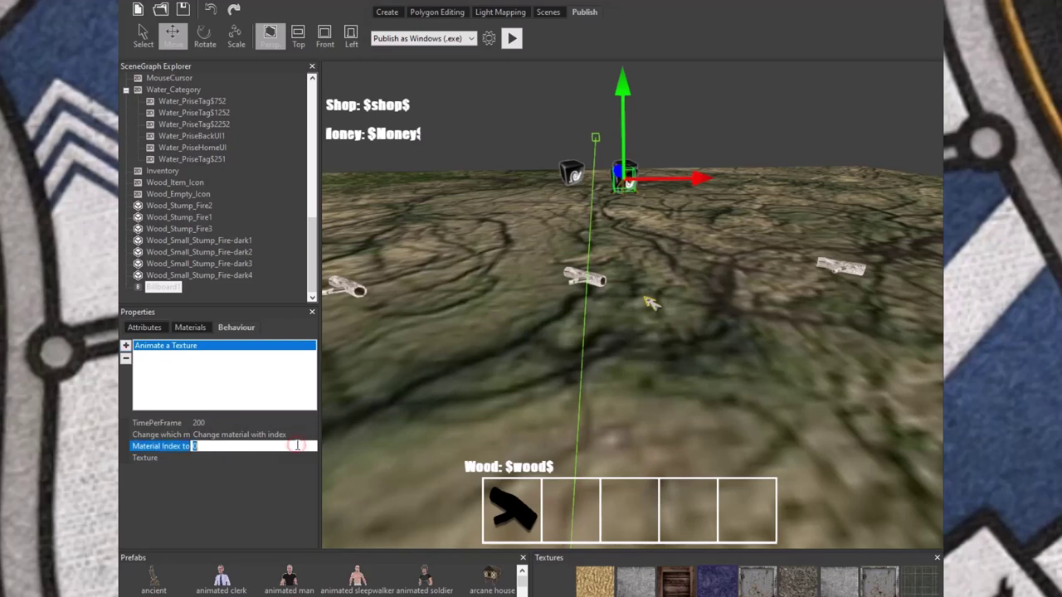
click(282, 459)
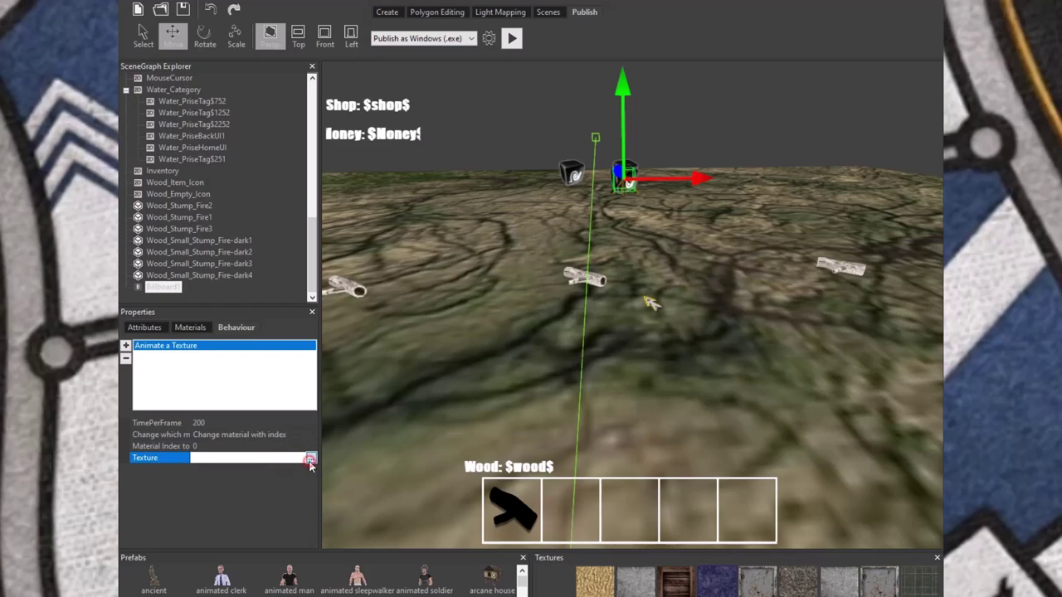
click(309, 460)
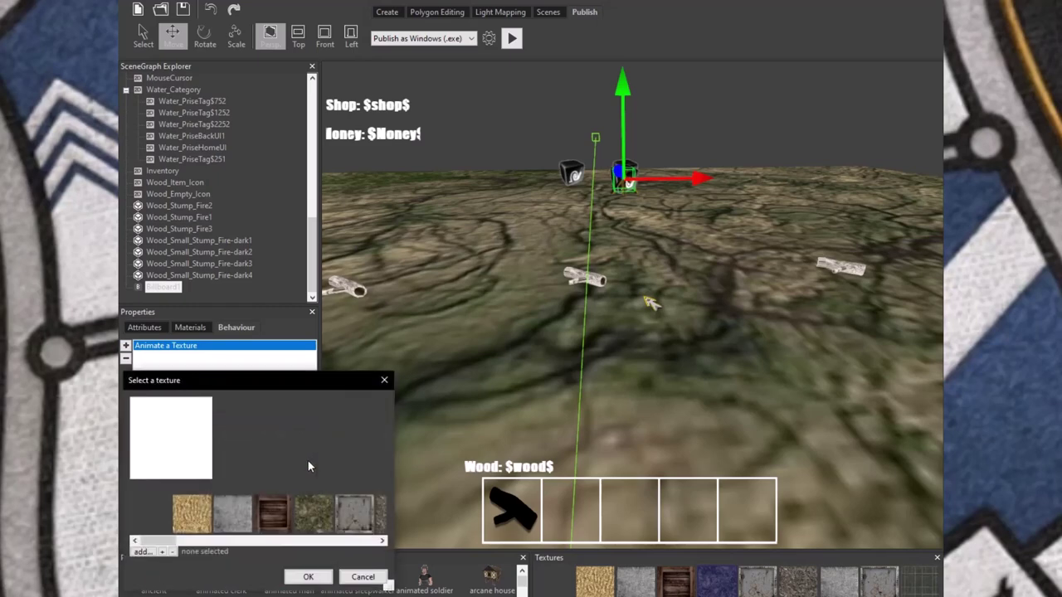
- Browse the texture file dialog to Survival_Series > Img > Sprites > health bar
click(144, 553)
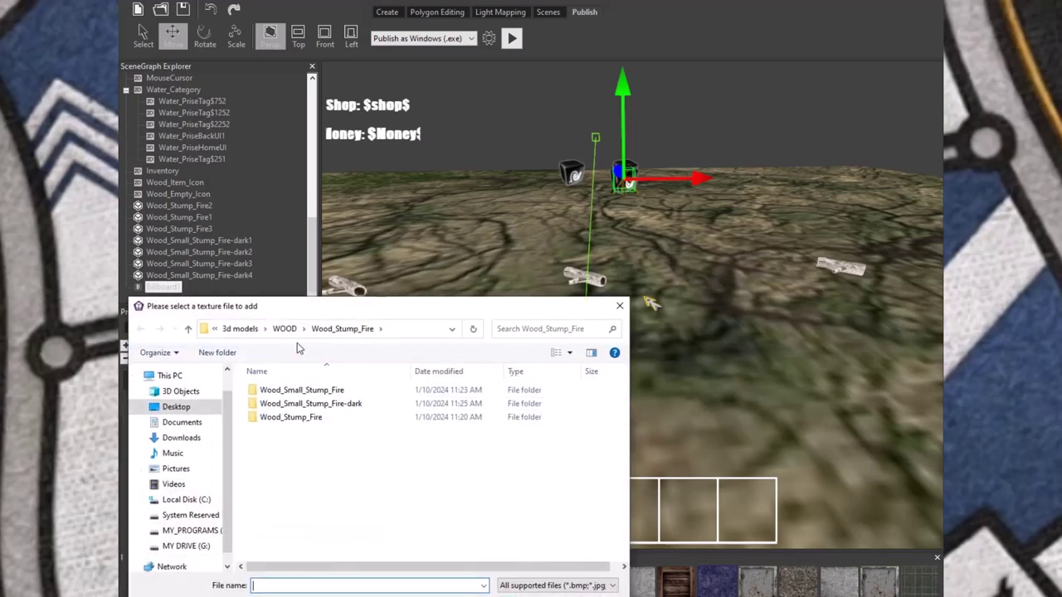
click(284, 329)
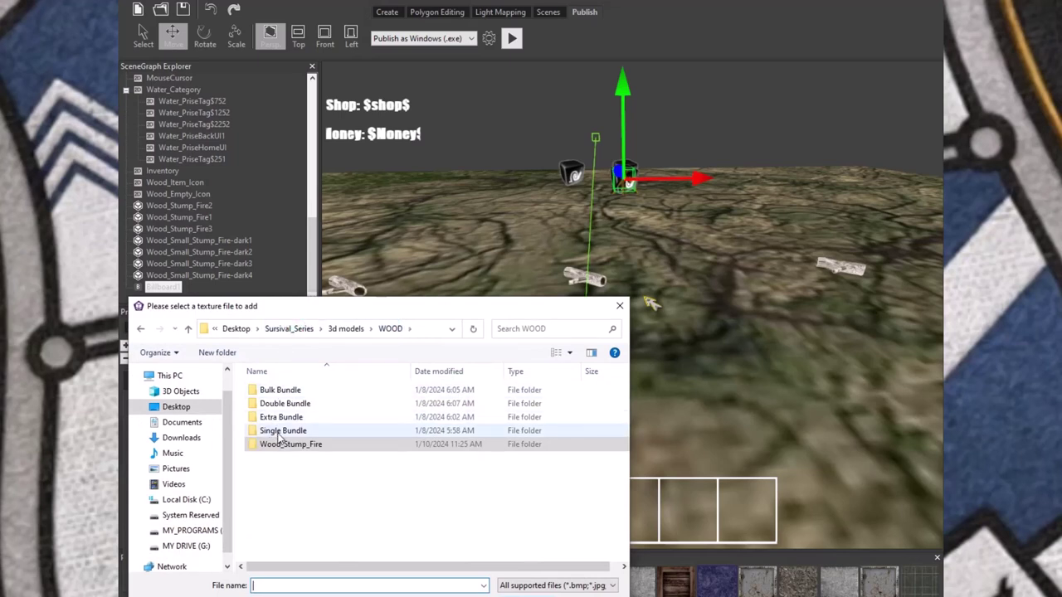
click(289, 328)
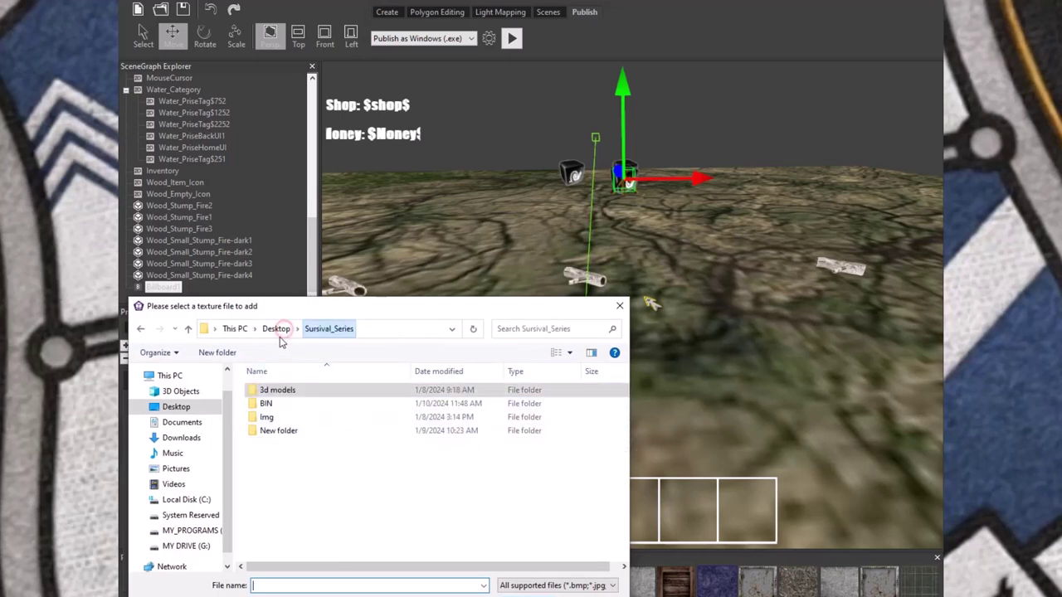
double_click(272, 419)
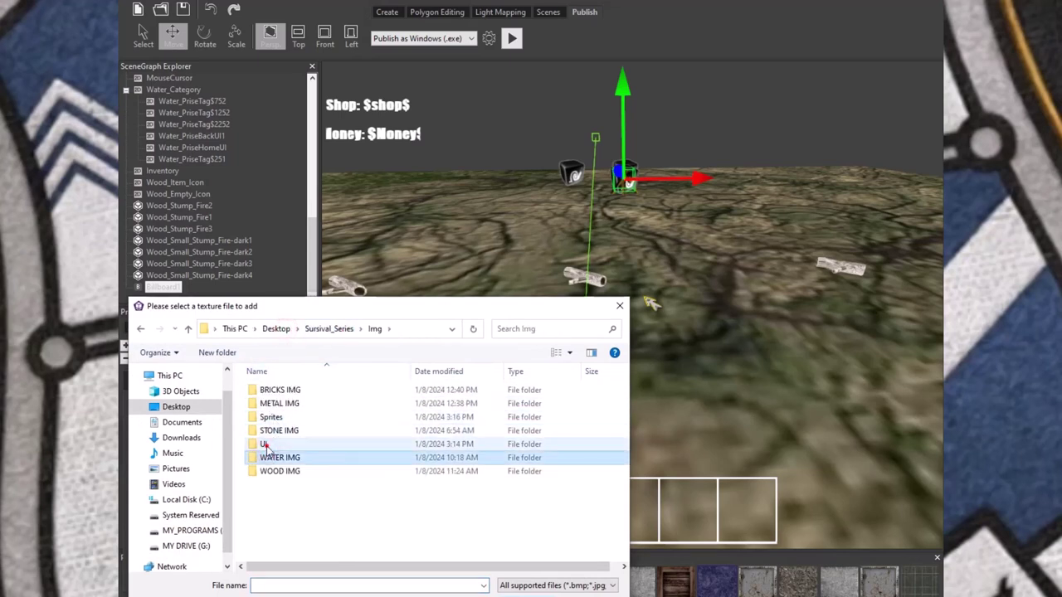
double_click(267, 444)
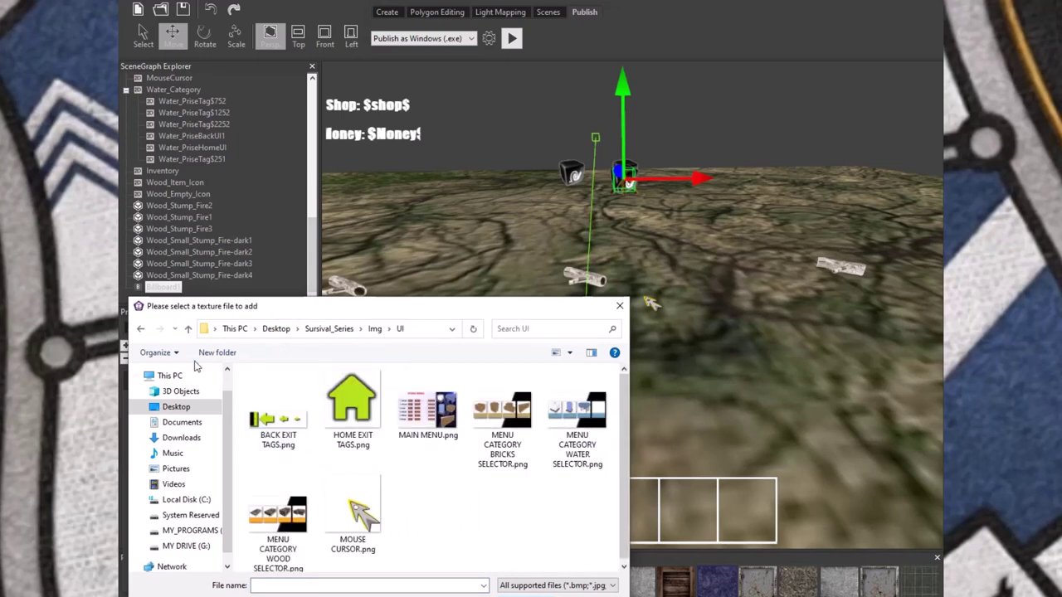
click(139, 330)
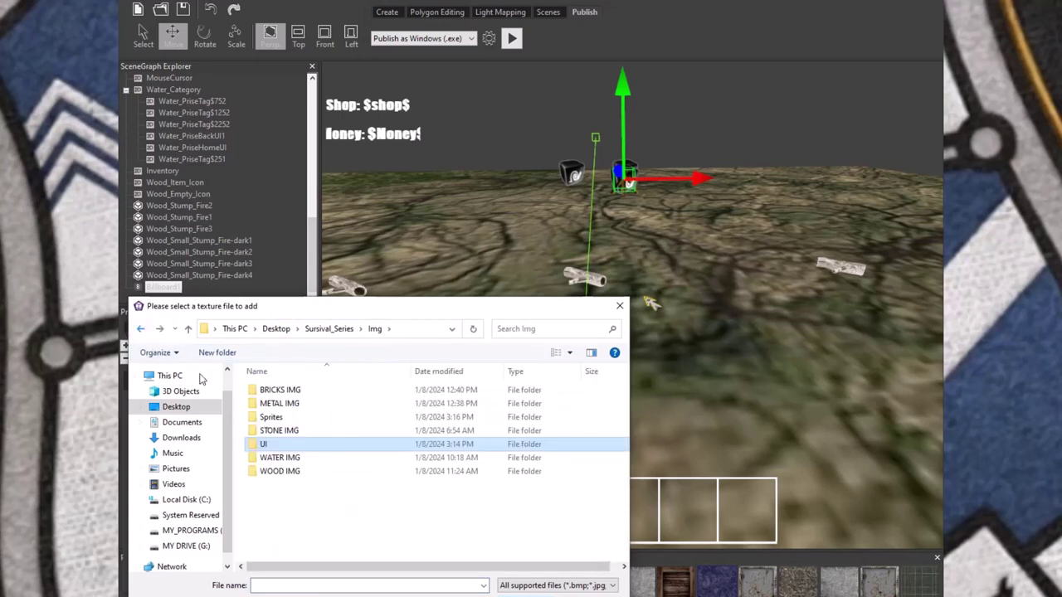
double_click(279, 423)
double_click(279, 391)
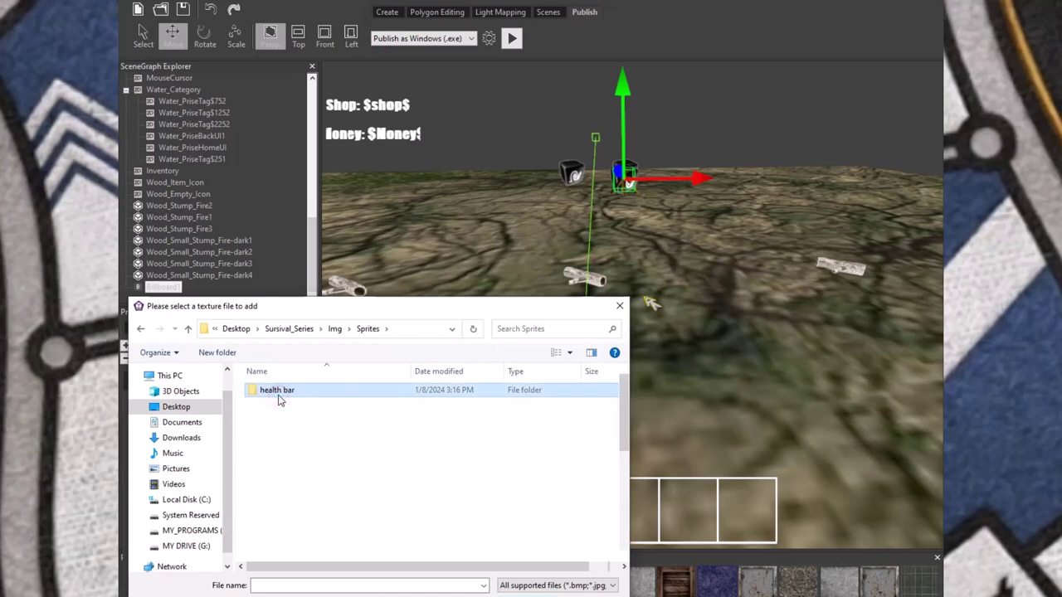
- Look through the health bar images, then cancel the file dialog and Select a texture
scroll(279, 401, down, 5)
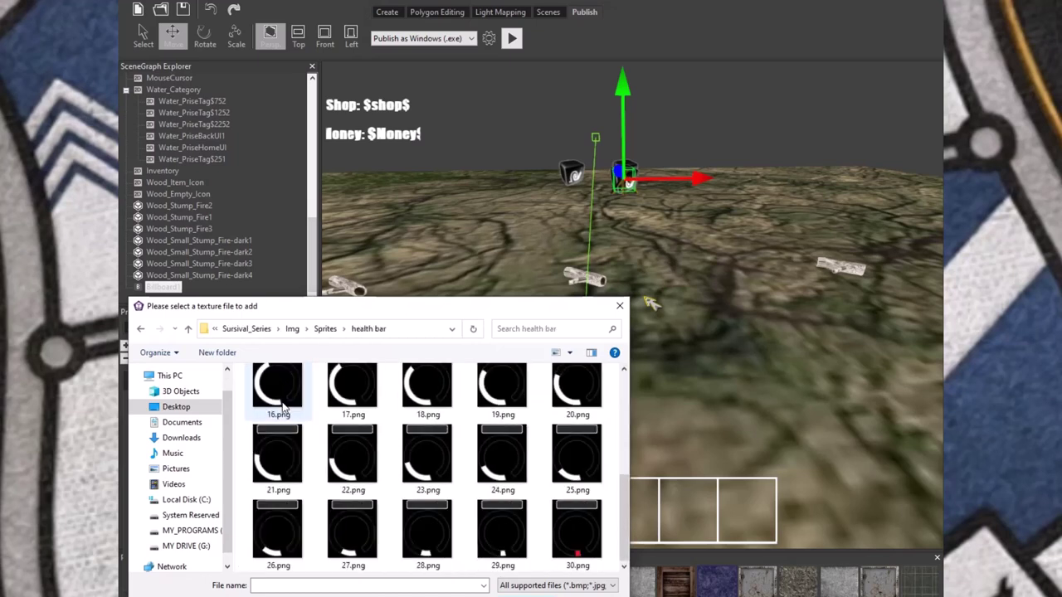
scroll(282, 407, up, 5)
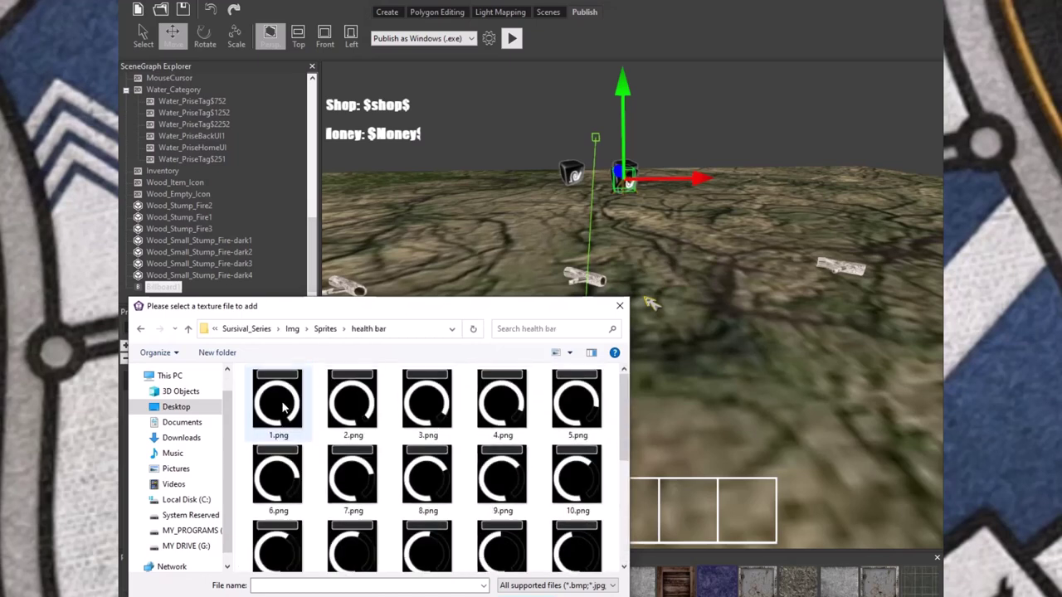
scroll(282, 407, down, 5)
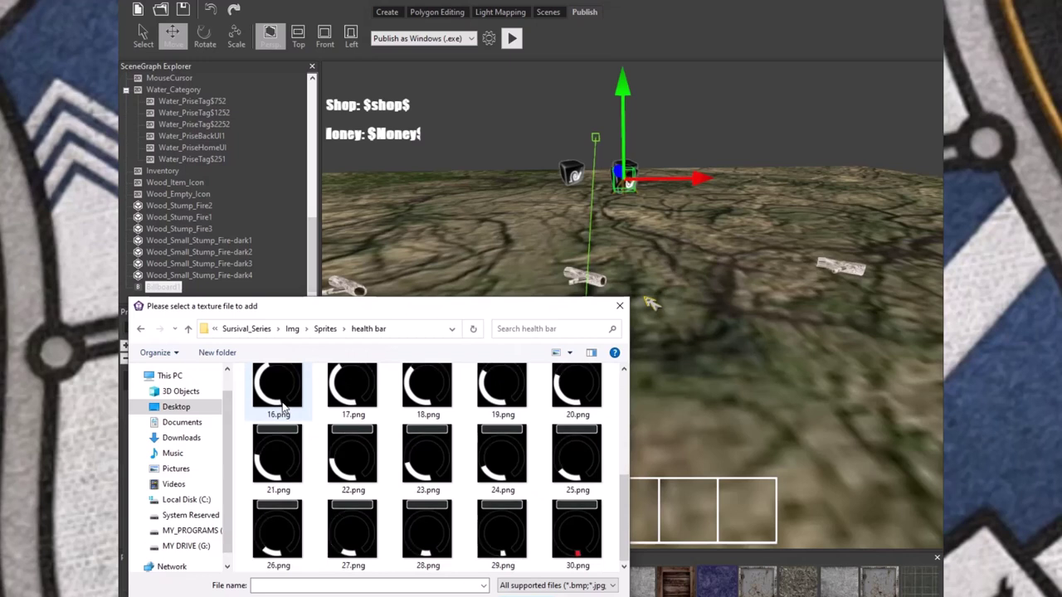
scroll(282, 406, up, 5)
scroll(282, 406, down, 5)
scroll(282, 407, up, 3)
scroll(282, 406, down, 3)
scroll(282, 407, up, 5)
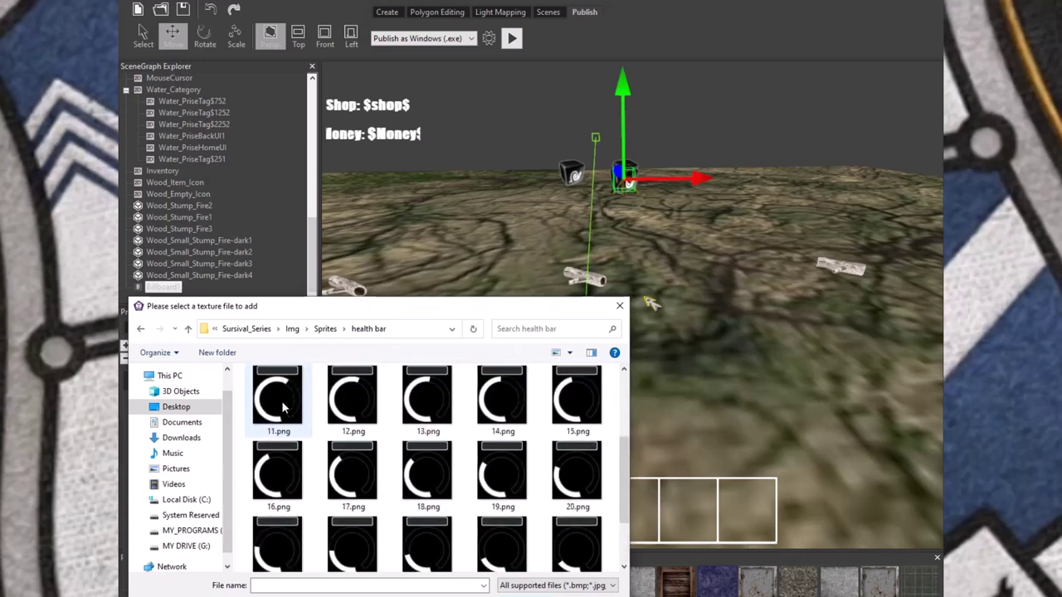
scroll(282, 407, down, 5)
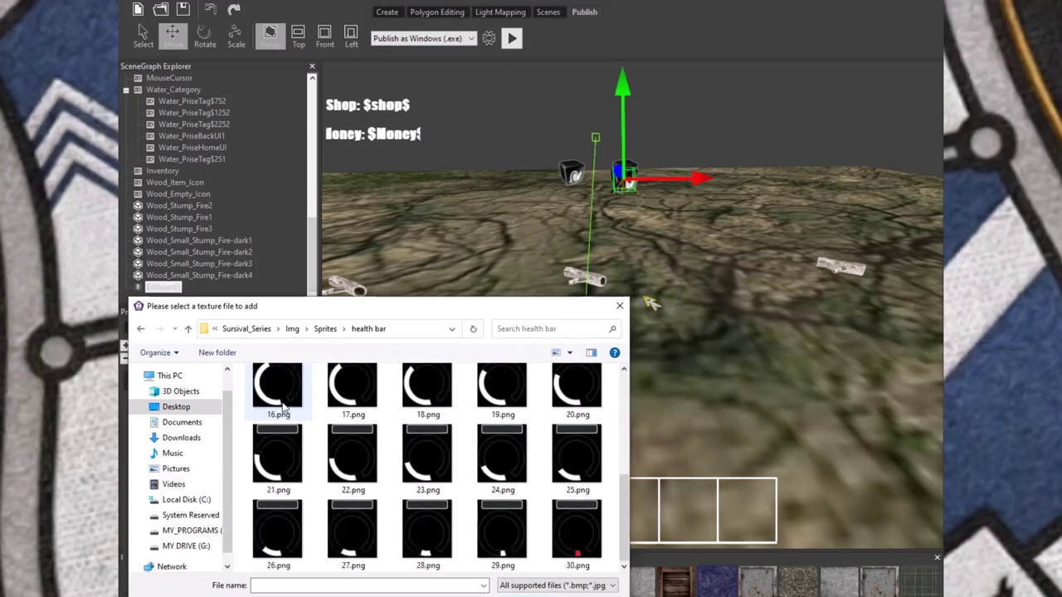
scroll(367, 497, up, 5)
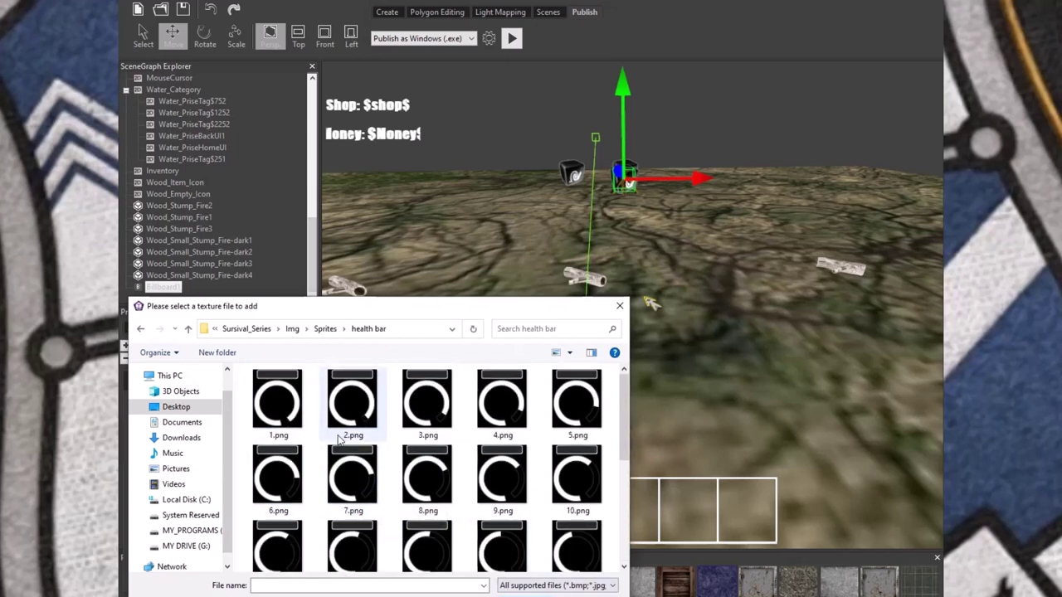
scroll(278, 411, down, 5)
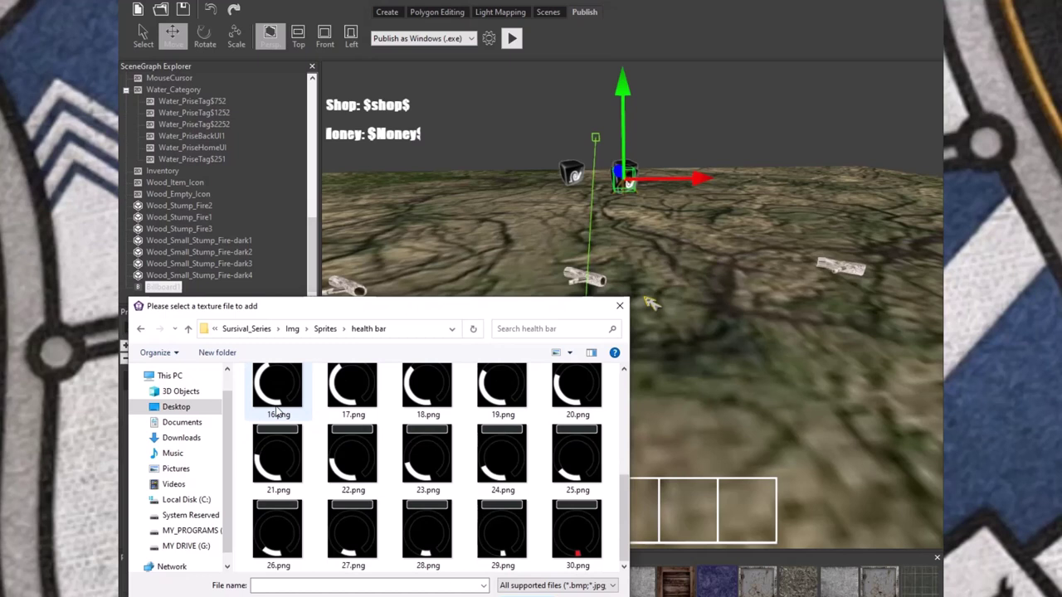
scroll(279, 411, up, 5)
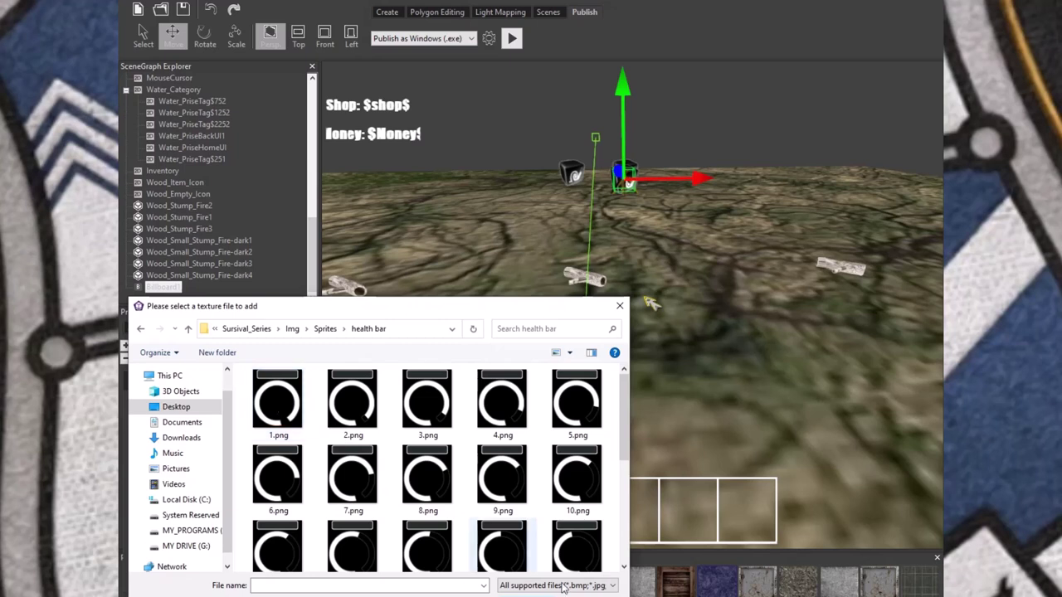
double_click(550, 557)
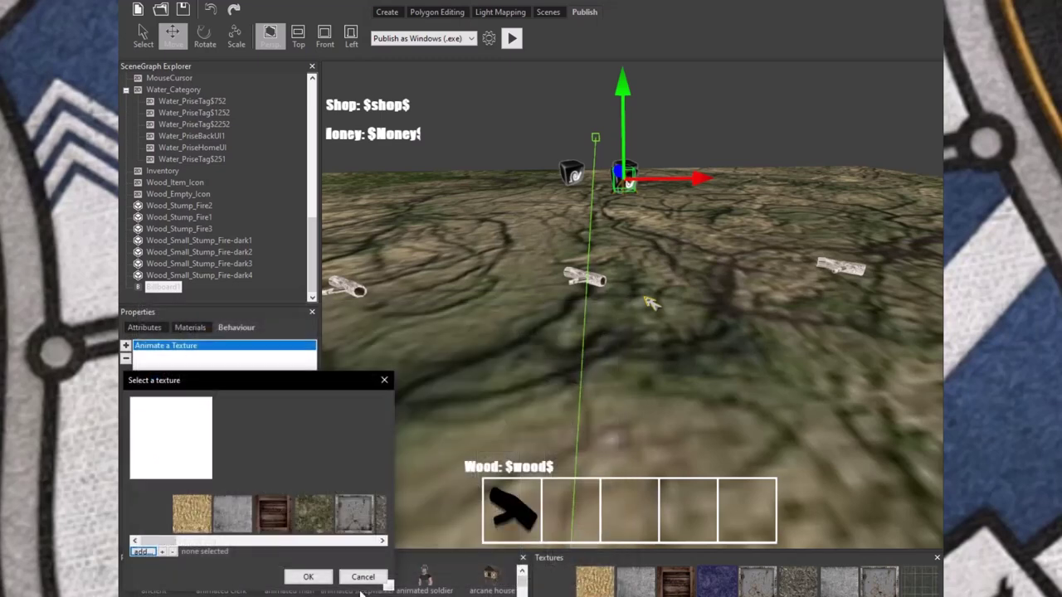
click(363, 578)
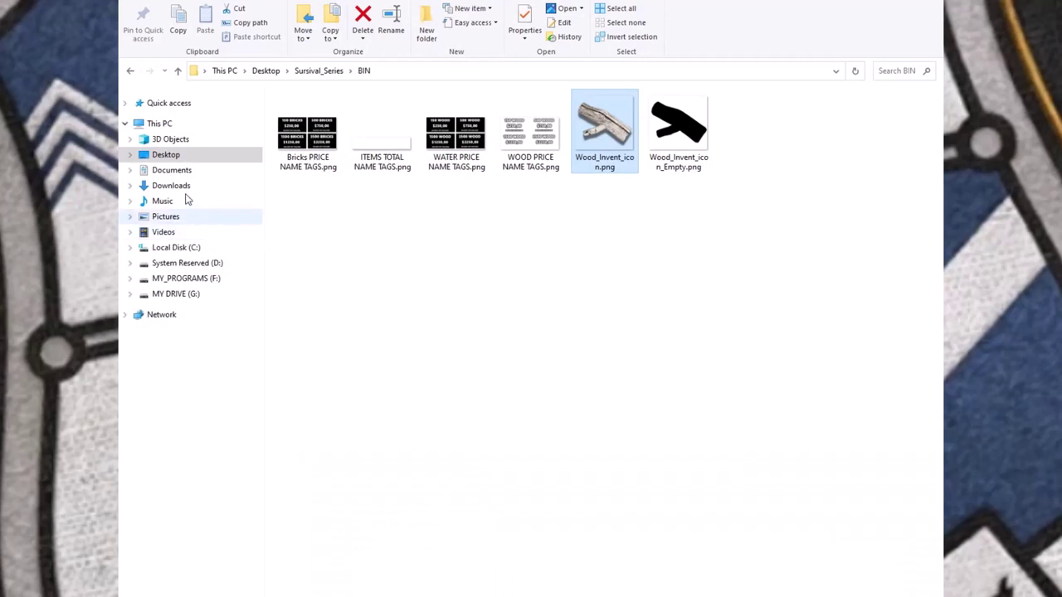
- Open the Lost in a Forest project folder and look inside its ui folder
click(174, 169)
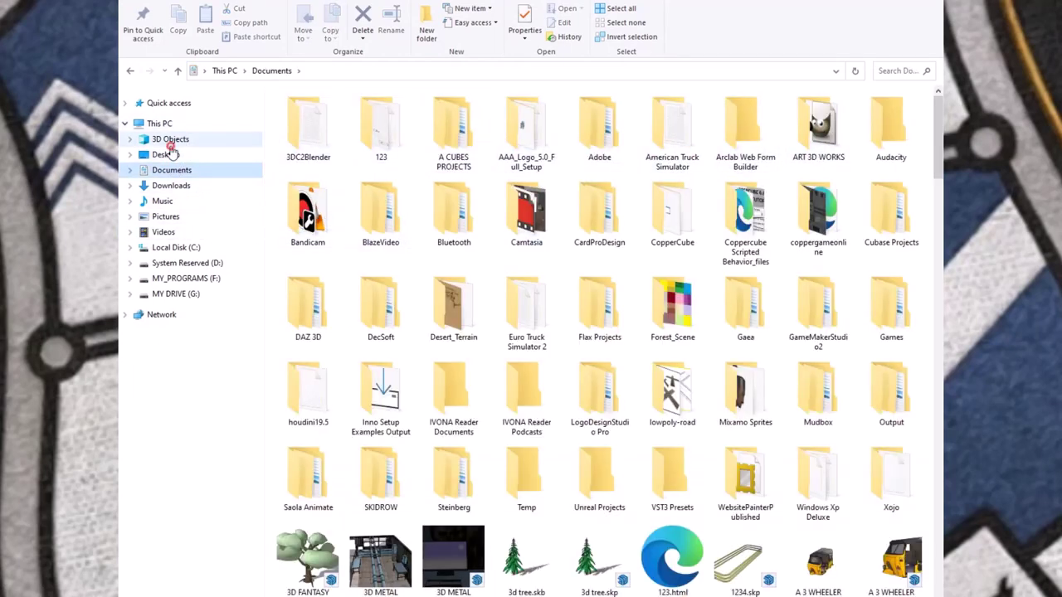
click(170, 141)
click(168, 156)
double_click(572, 170)
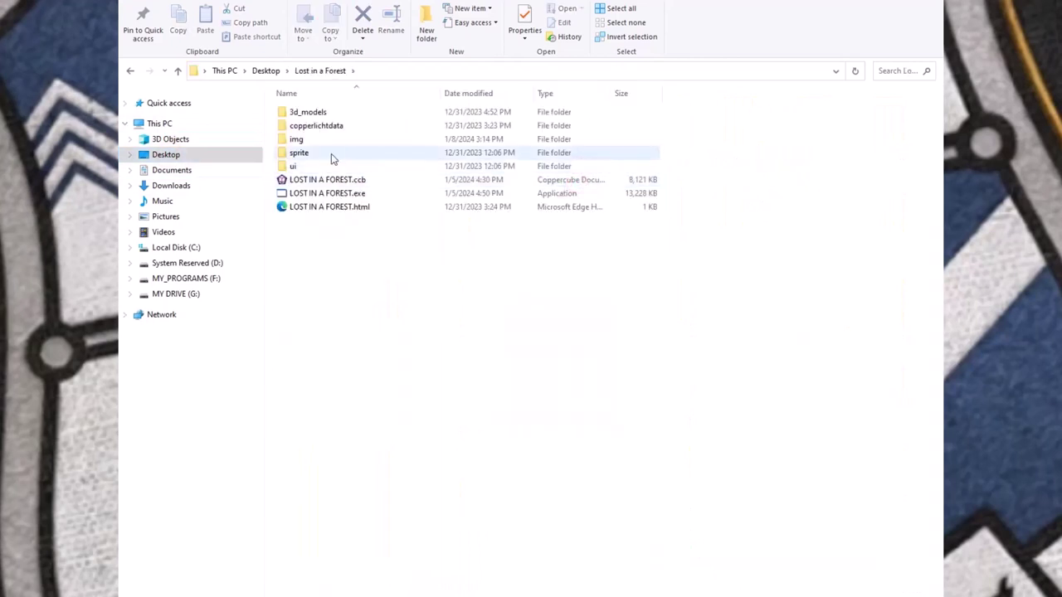
click(297, 166)
double_click(297, 166)
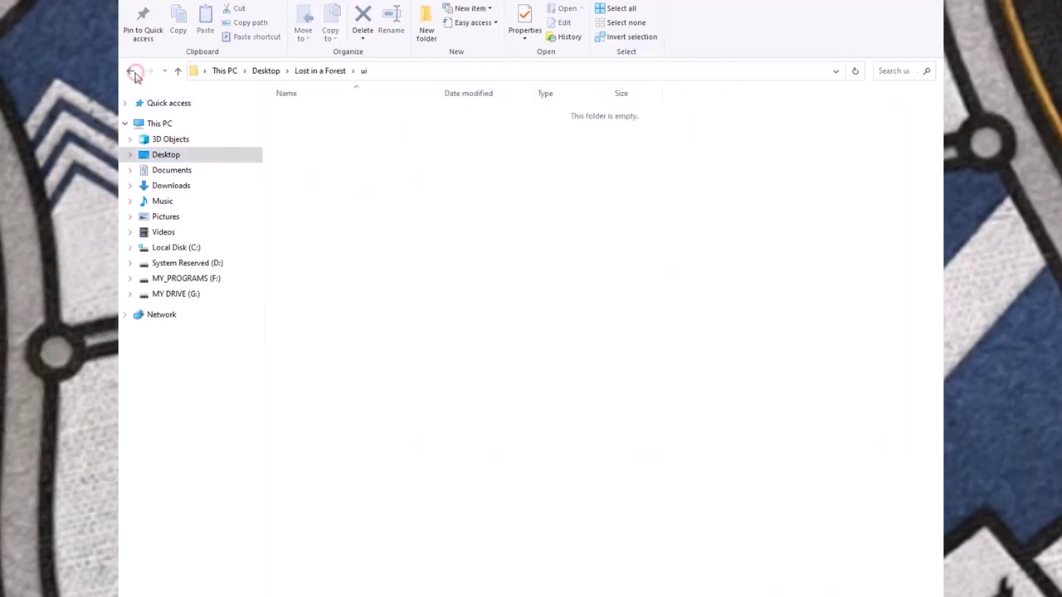
- Check the sprite, img and Health icons folders of Lost in a Forest
click(132, 72)
double_click(298, 153)
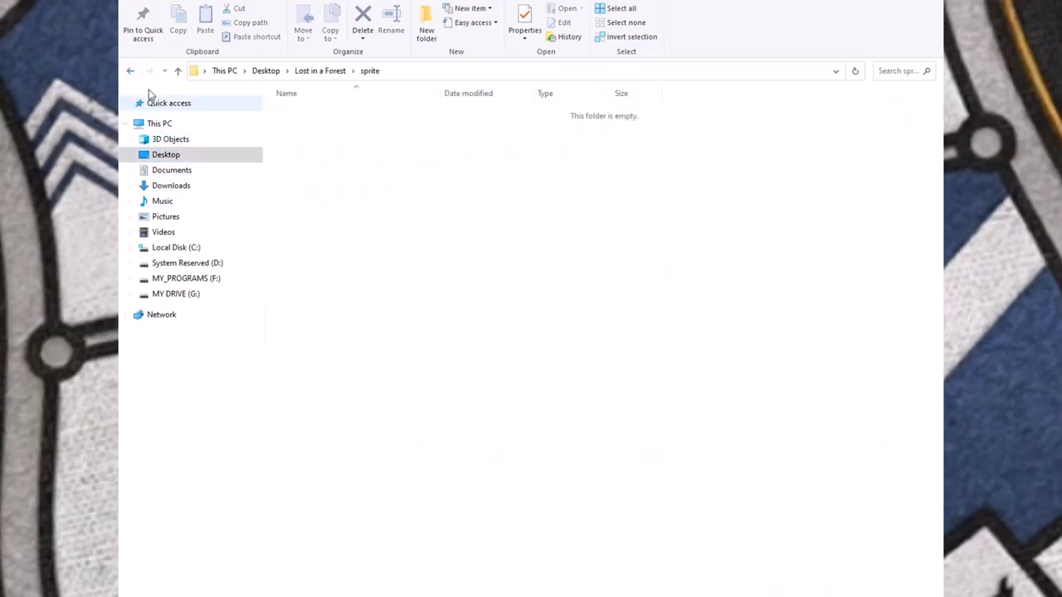
click(131, 73)
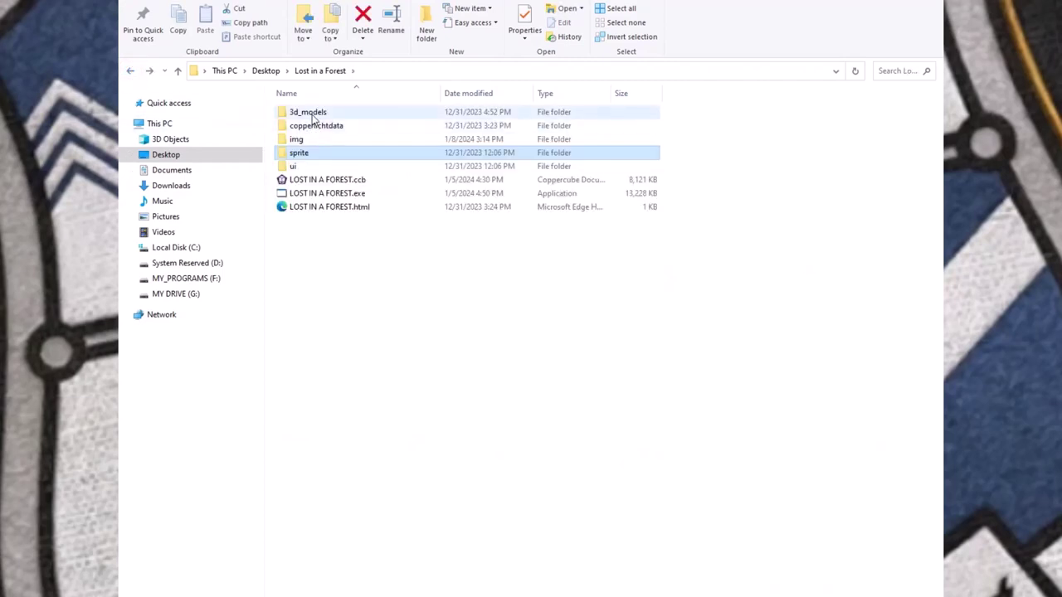
double_click(299, 138)
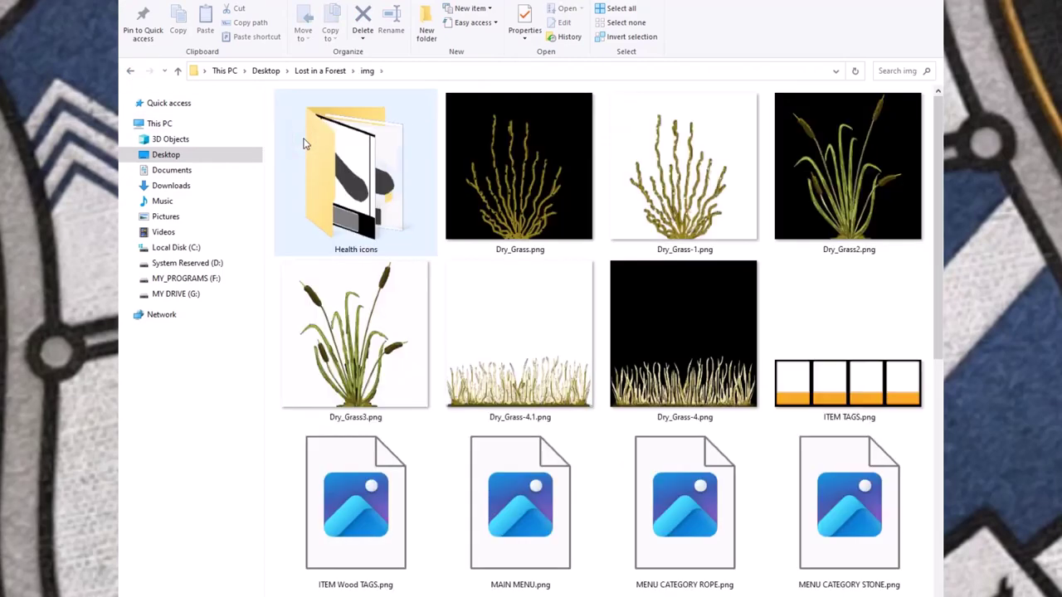
double_click(354, 163)
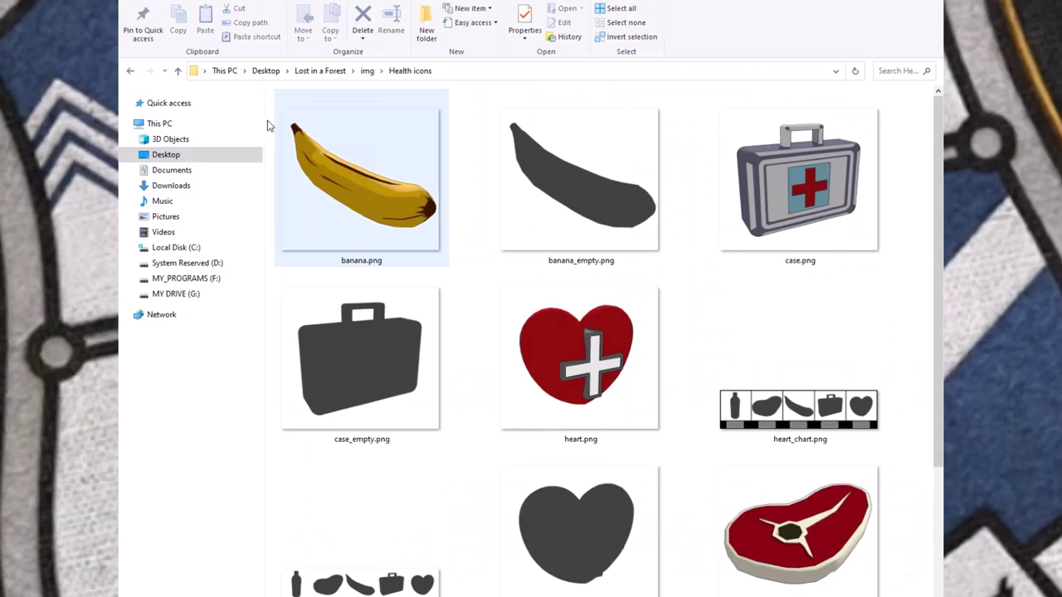
click(131, 72)
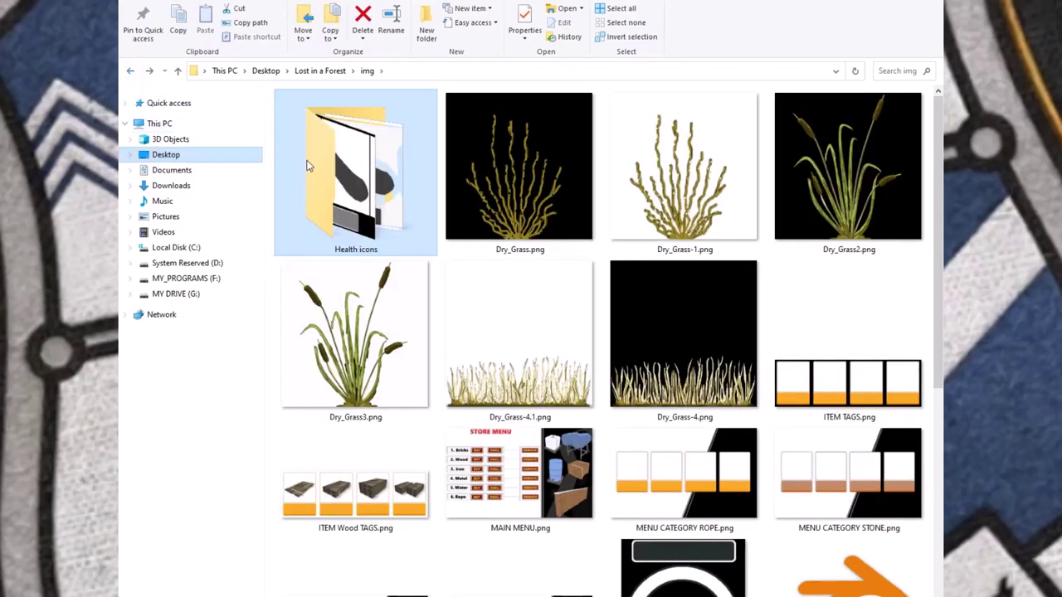
scroll(335, 170, down, 4)
scroll(337, 169, down, 2)
scroll(336, 170, up, 5)
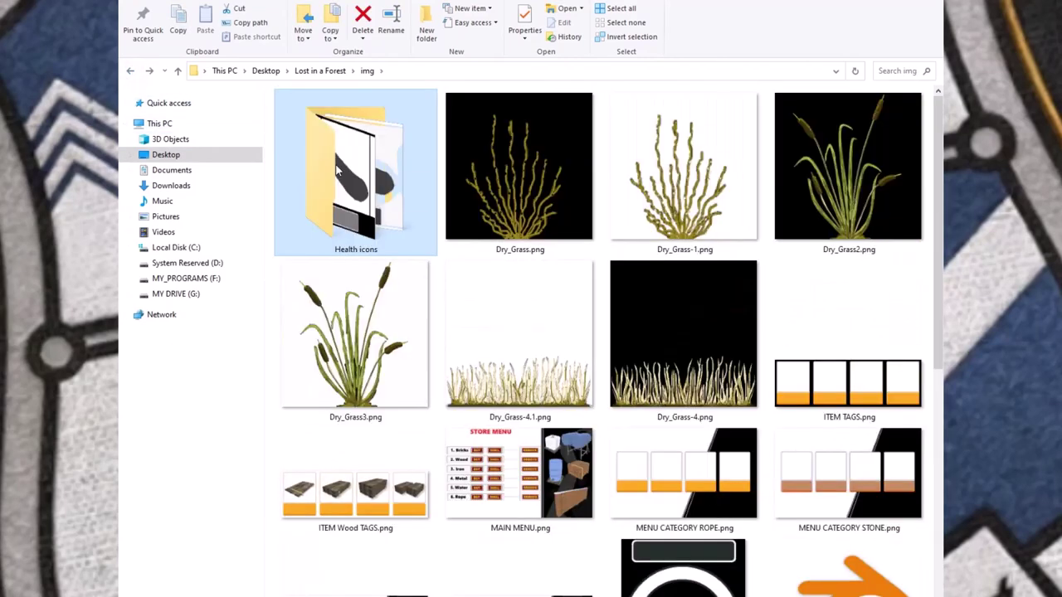
- Move the health bar folder from Desktop\fire gif onto the Desktop, then return to CopperCube
click(178, 156)
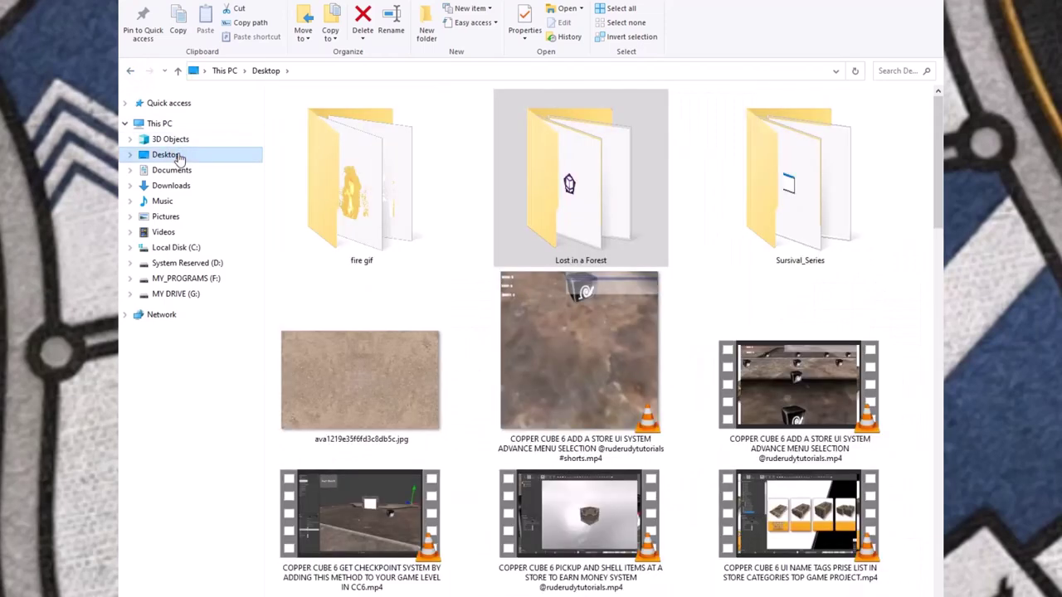
click(349, 187)
double_click(345, 190)
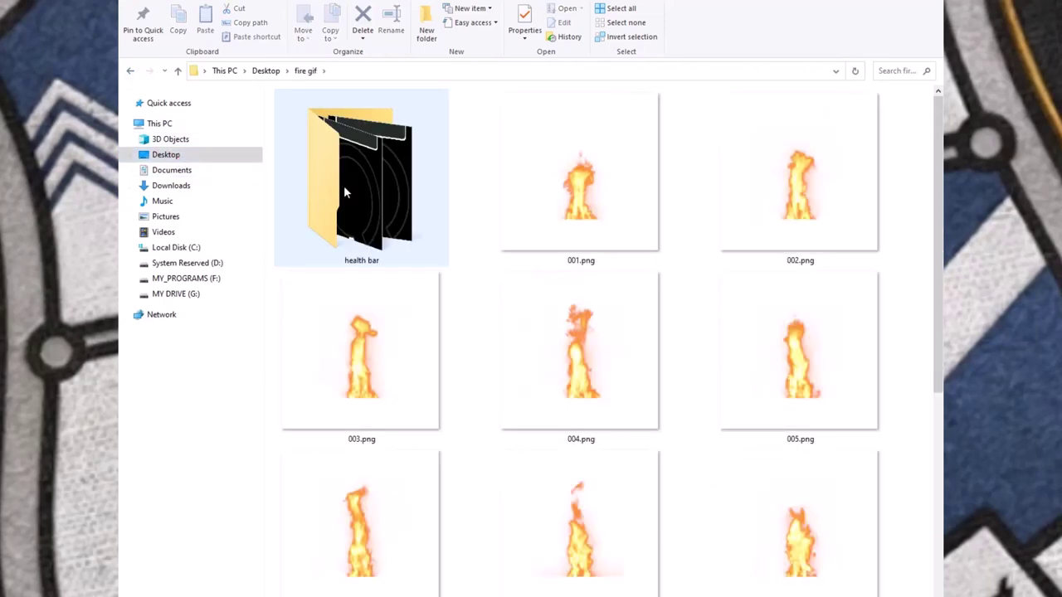
drag(345, 191, 277, 73)
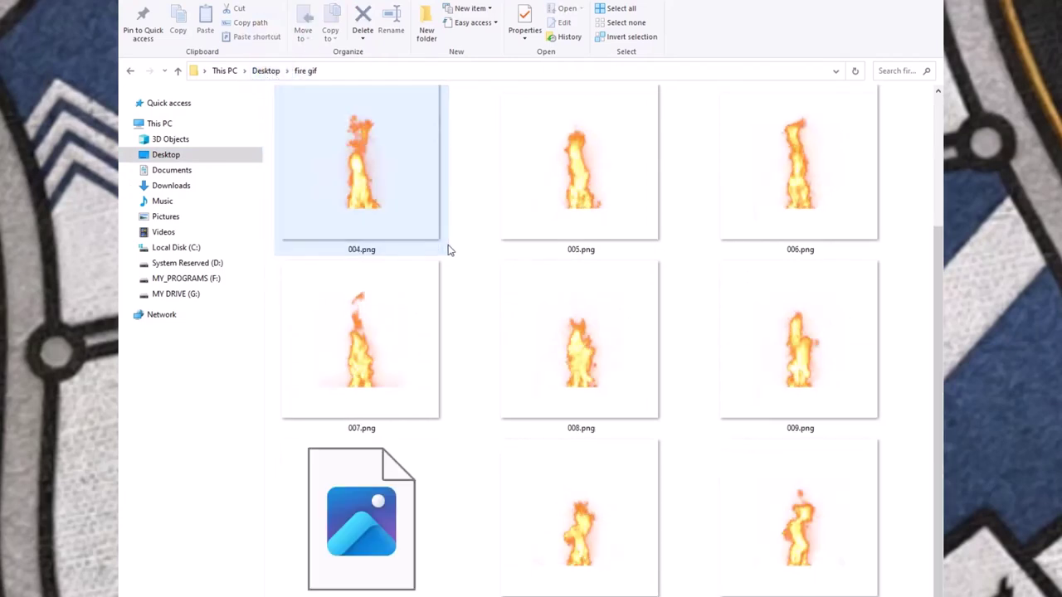
mouse_move(417, 594)
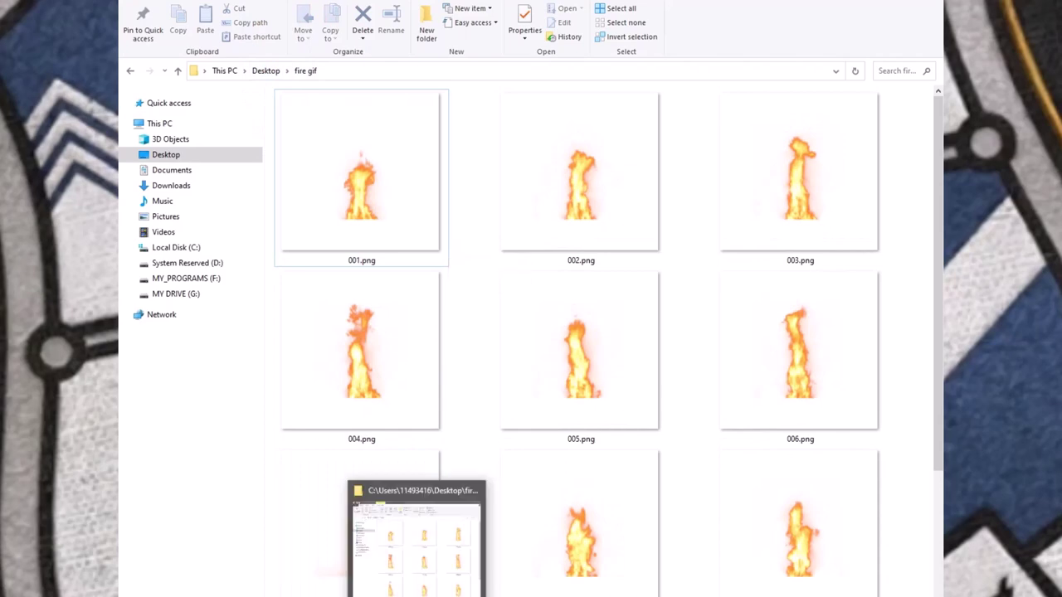
mouse_move(562, 590)
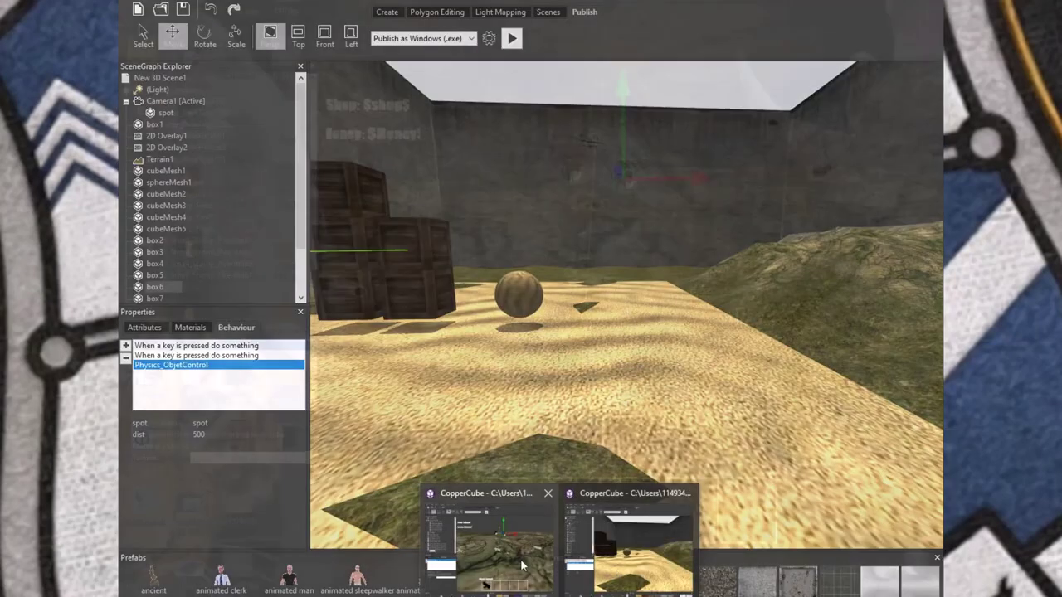
click(522, 565)
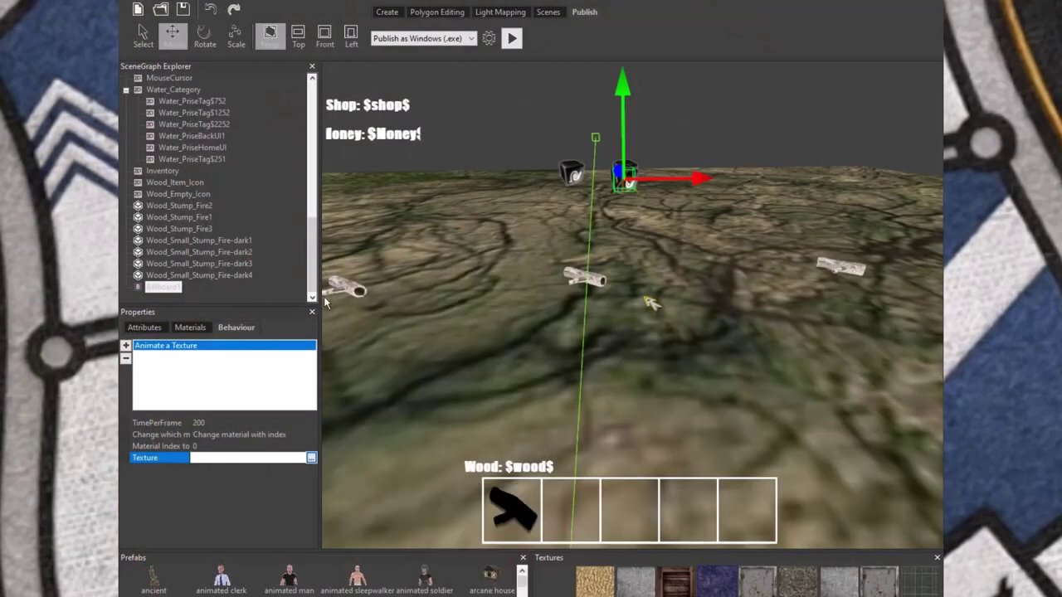
click(162, 288)
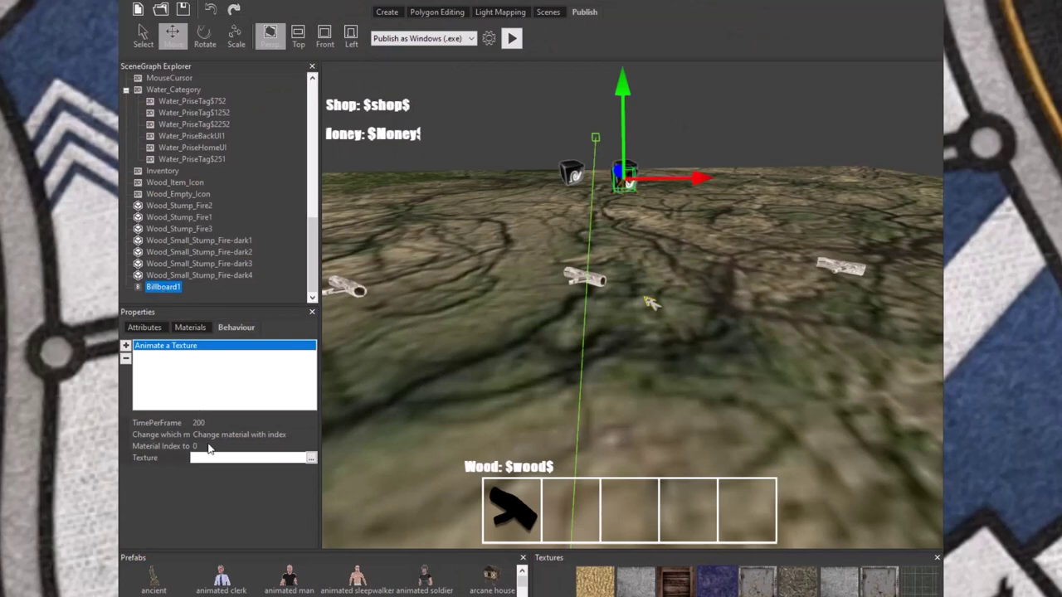
click(257, 461)
click(312, 458)
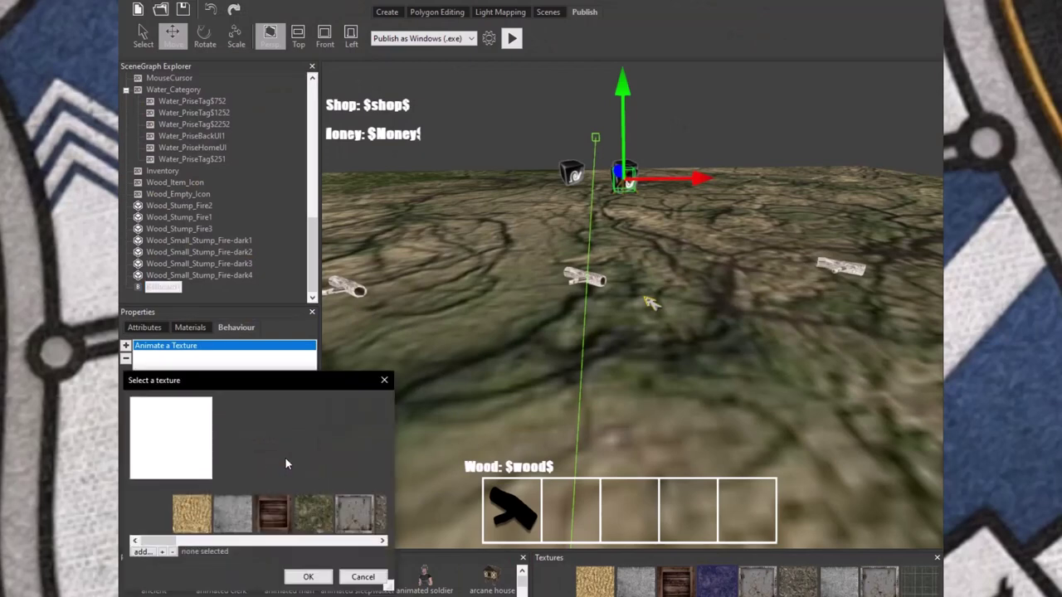
click(144, 552)
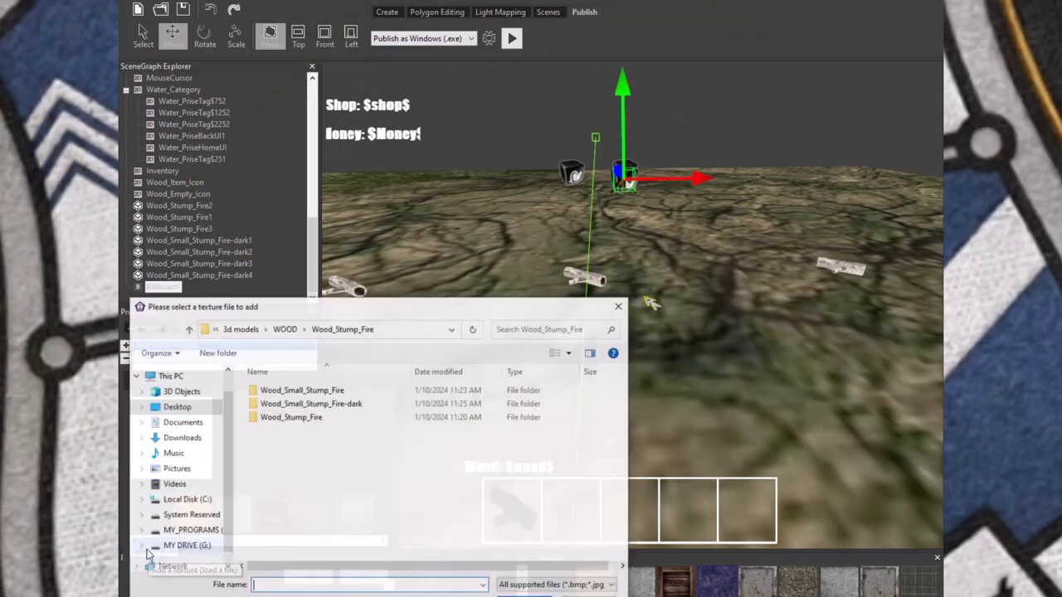
click(197, 407)
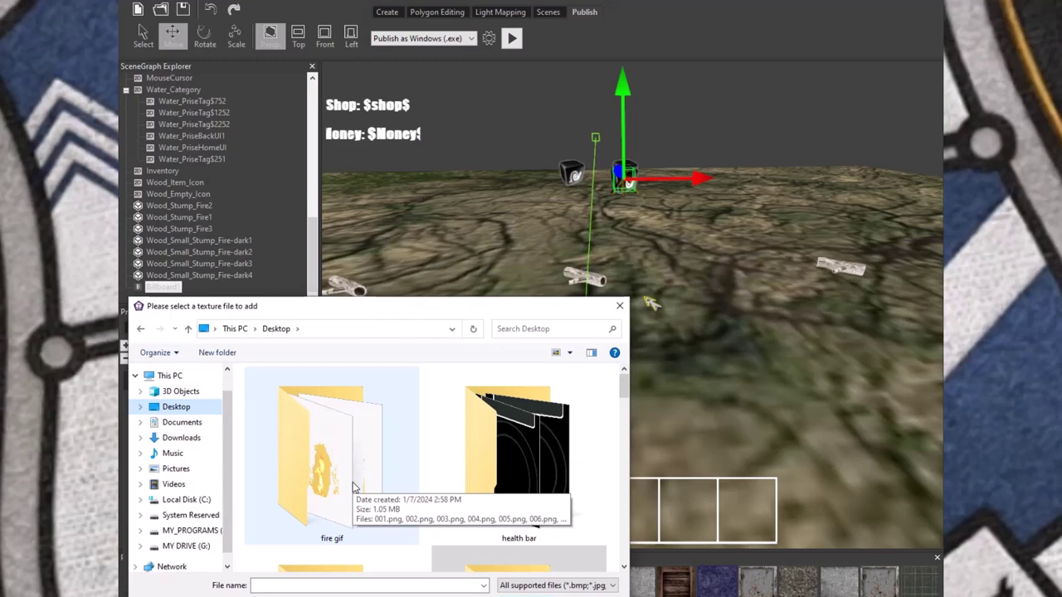
click(562, 578)
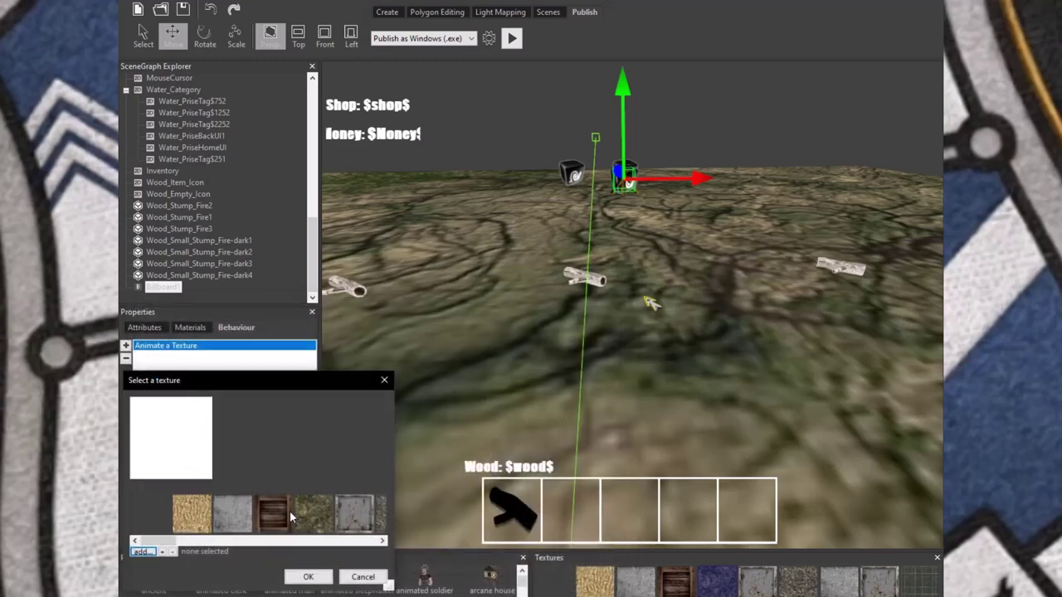
click(327, 577)
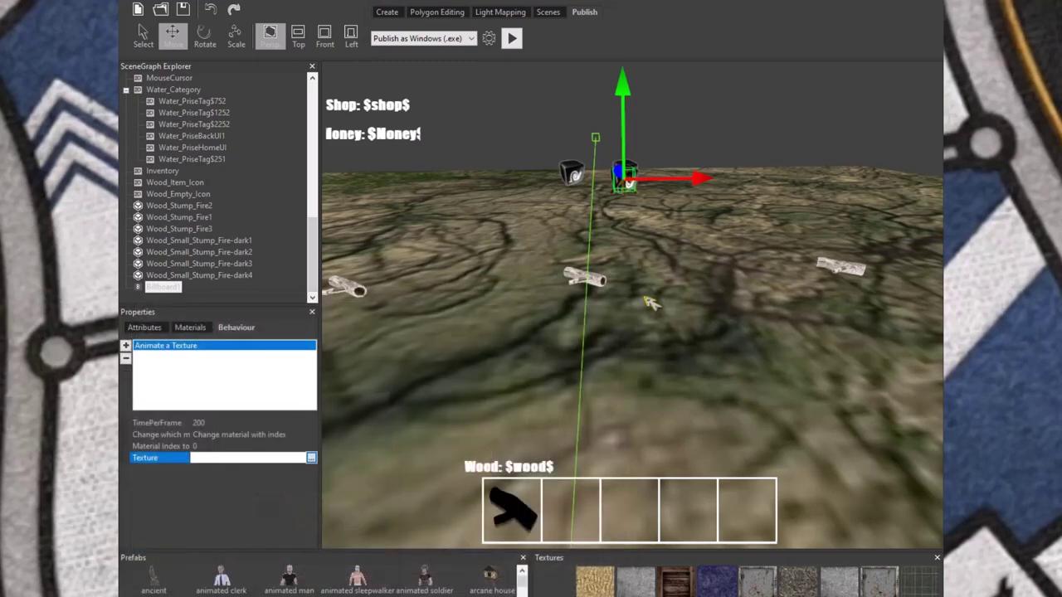
- Copy the fire gif folder from the Desktop
click(458, 561)
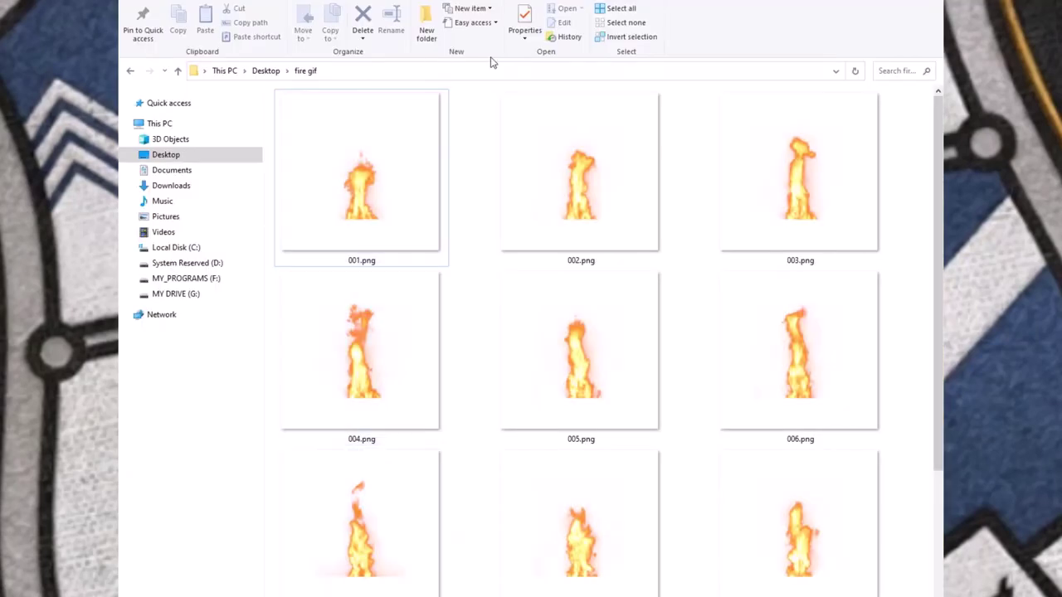
click(278, 75)
right_click(357, 212)
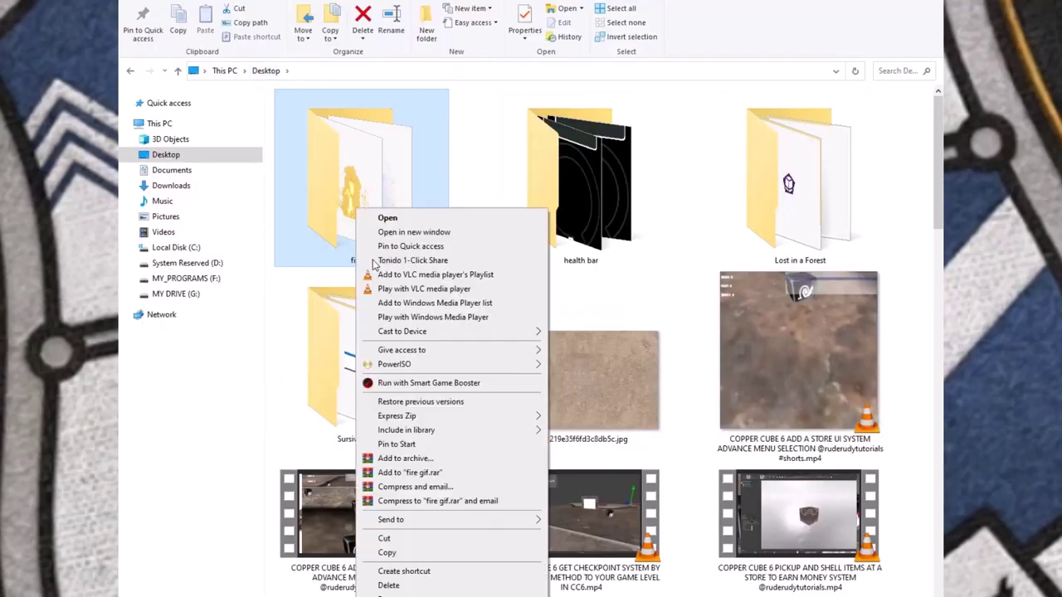
click(387, 553)
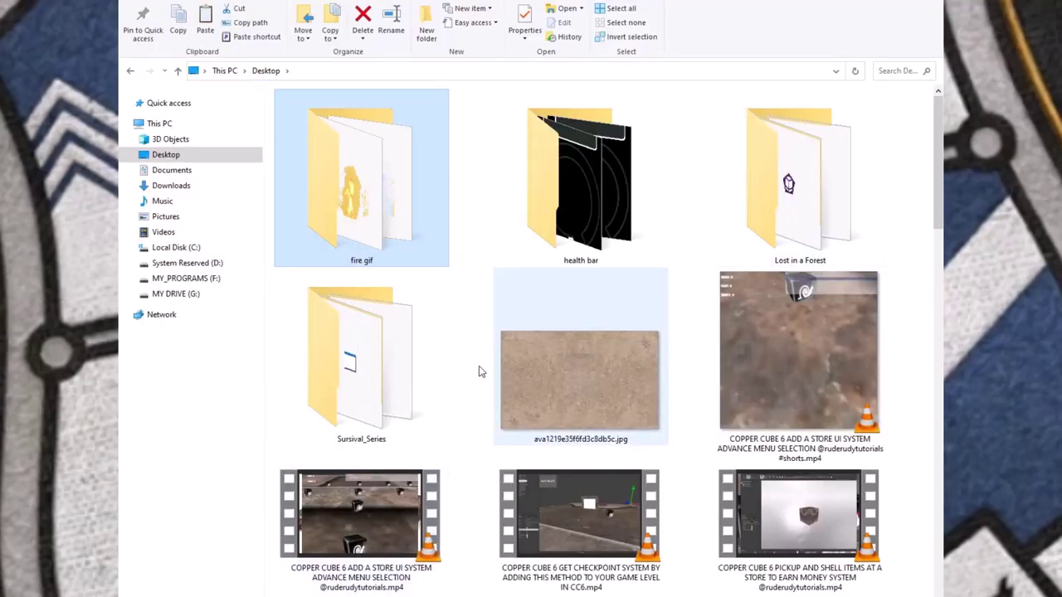
- Paste fire gif into Survival_Series\Img\Sprites and return to CopperCube
double_click(392, 392)
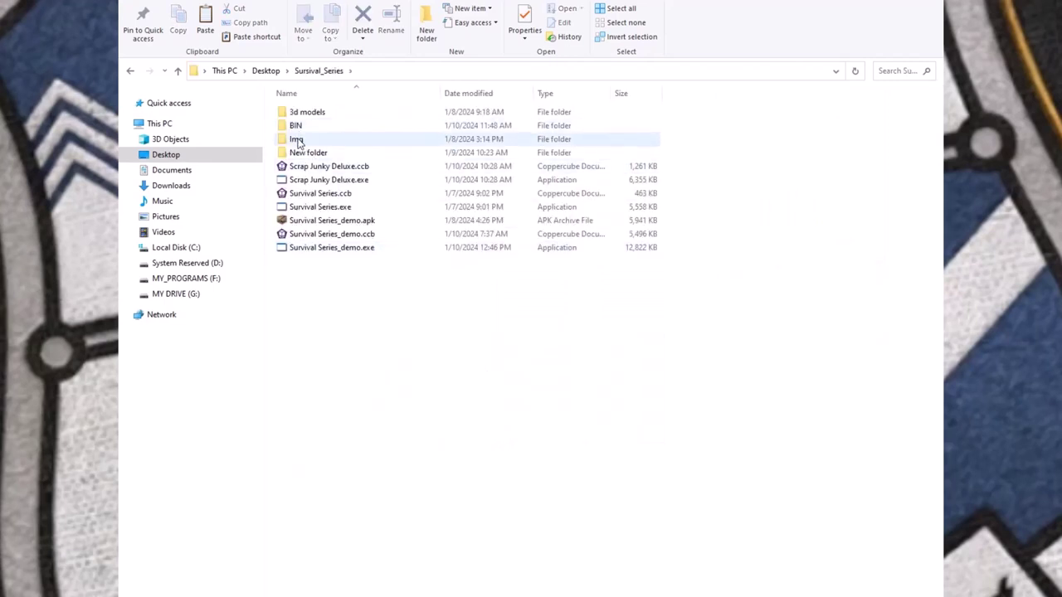
click(296, 139)
double_click(296, 139)
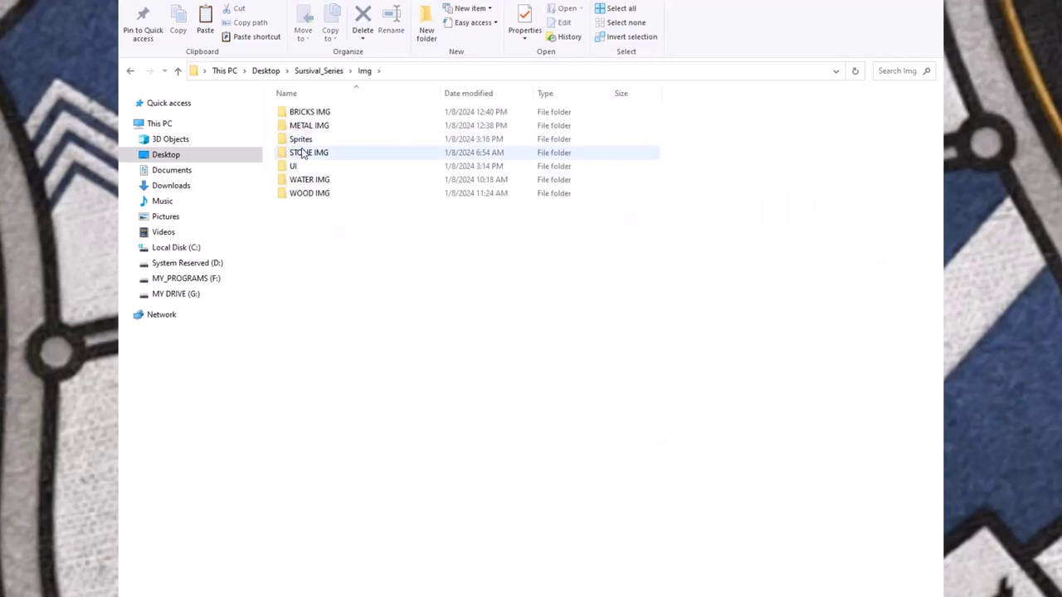
click(301, 141)
double_click(303, 142)
right_click(308, 175)
click(336, 262)
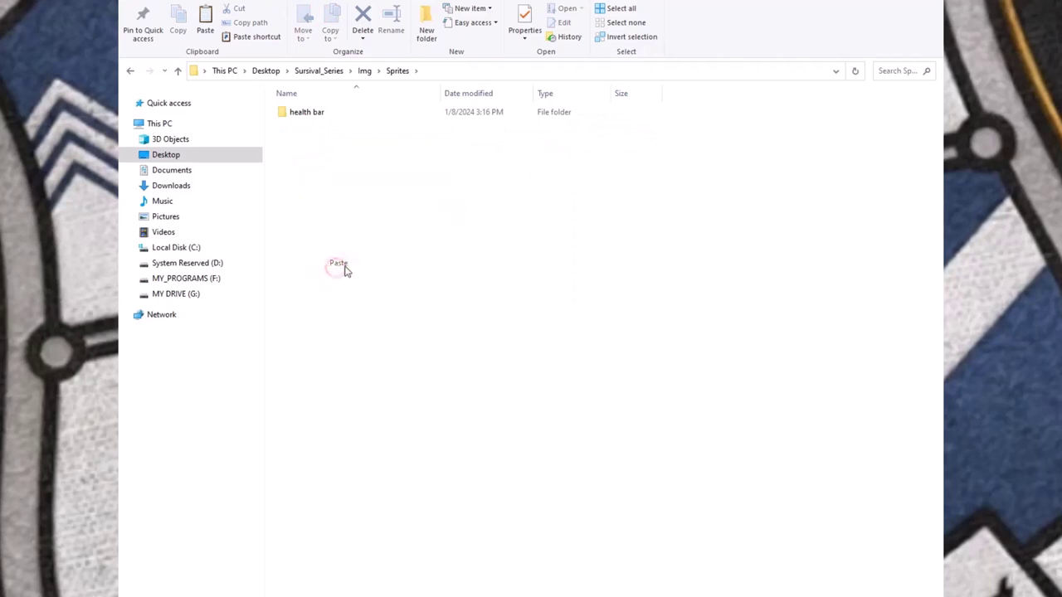
click(373, 270)
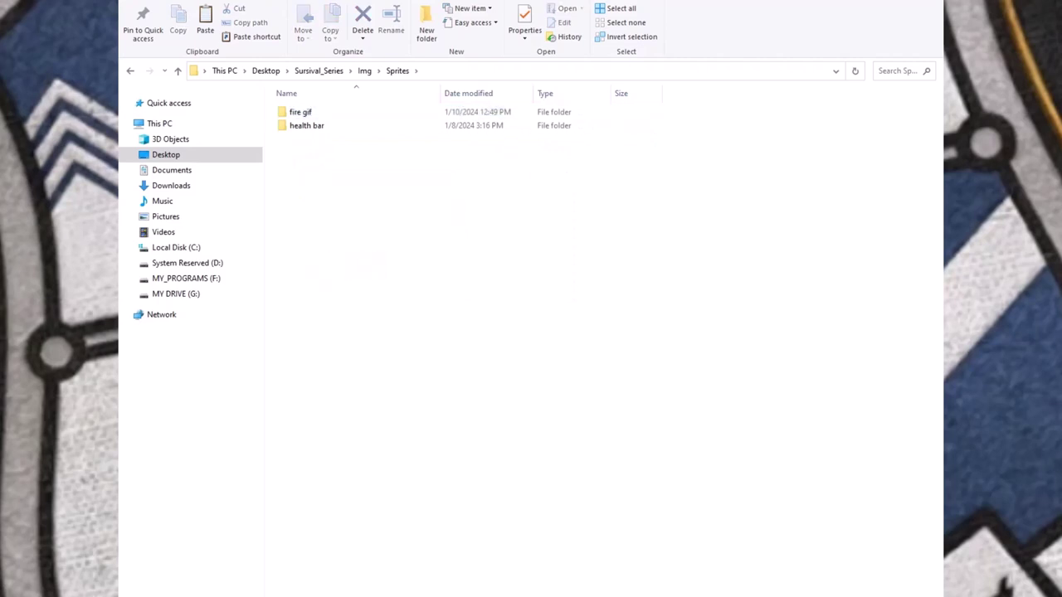
click(626, 535)
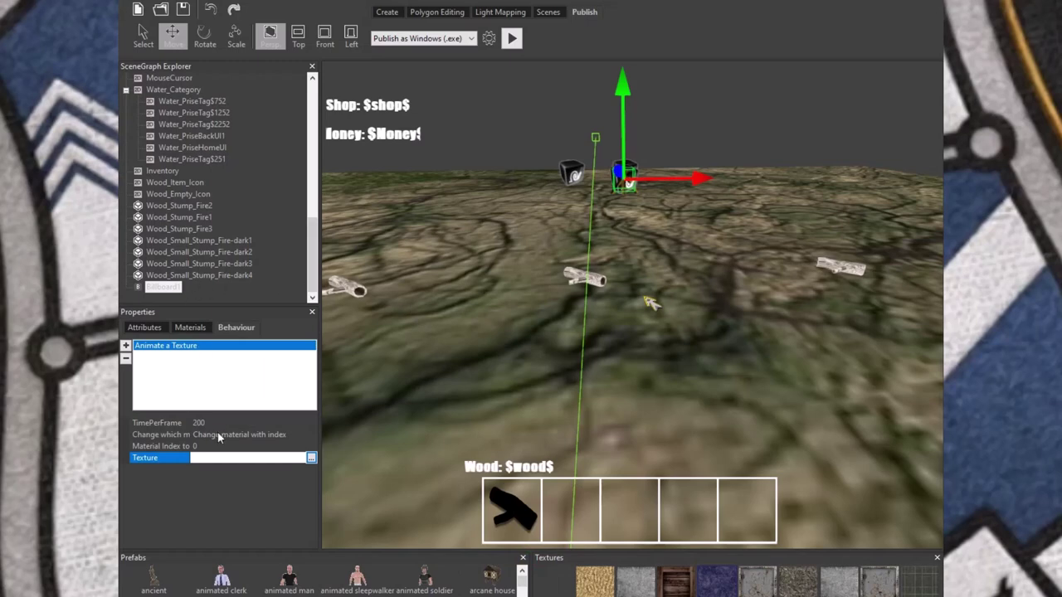
- Load Img\Sprites\fire gif\001.png as the animation texture and accept it with OK
click(312, 459)
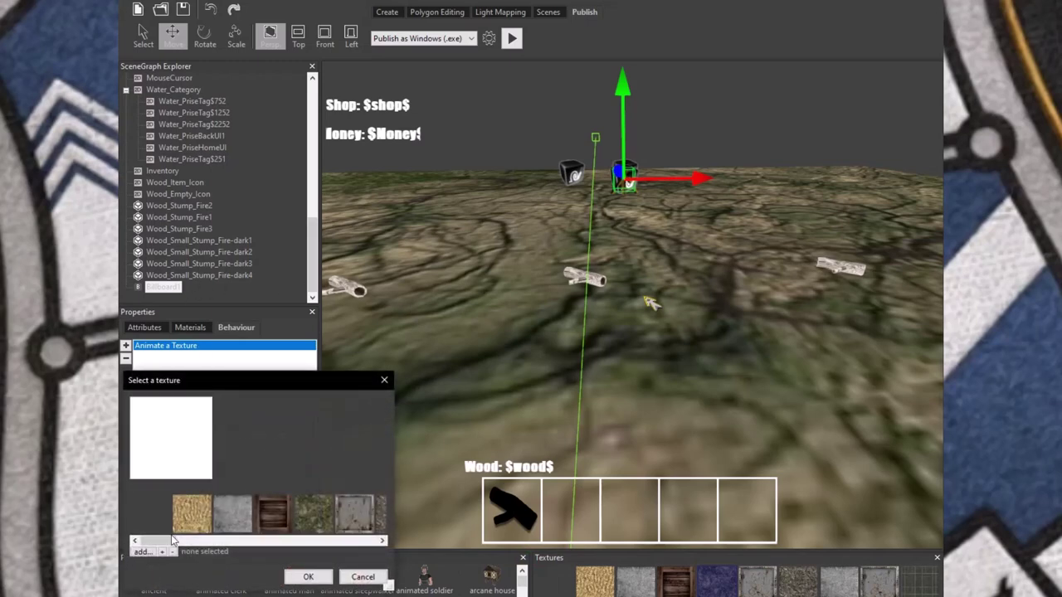
click(142, 552)
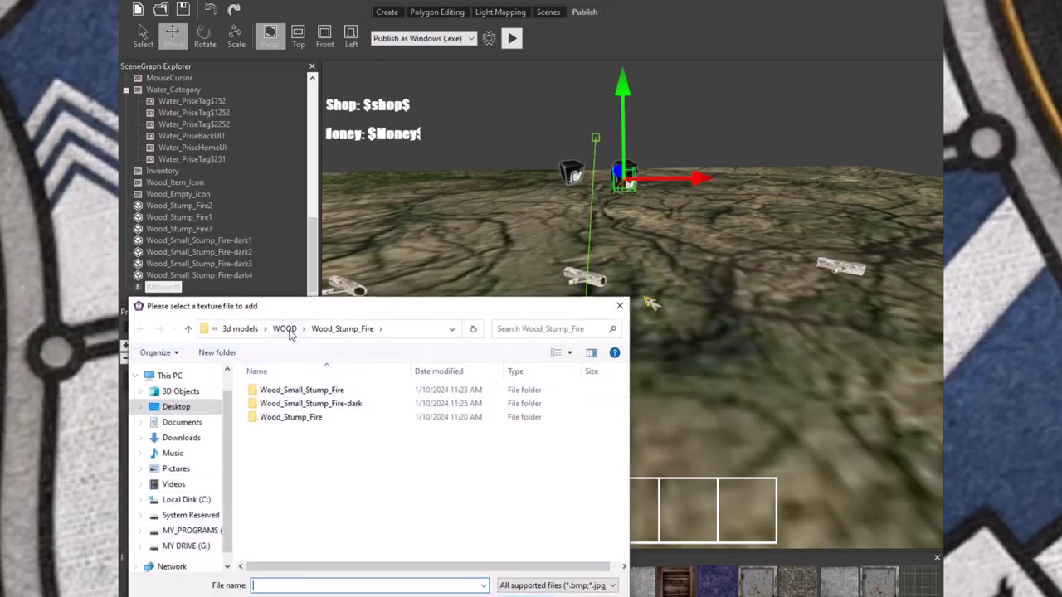
click(290, 329)
click(345, 328)
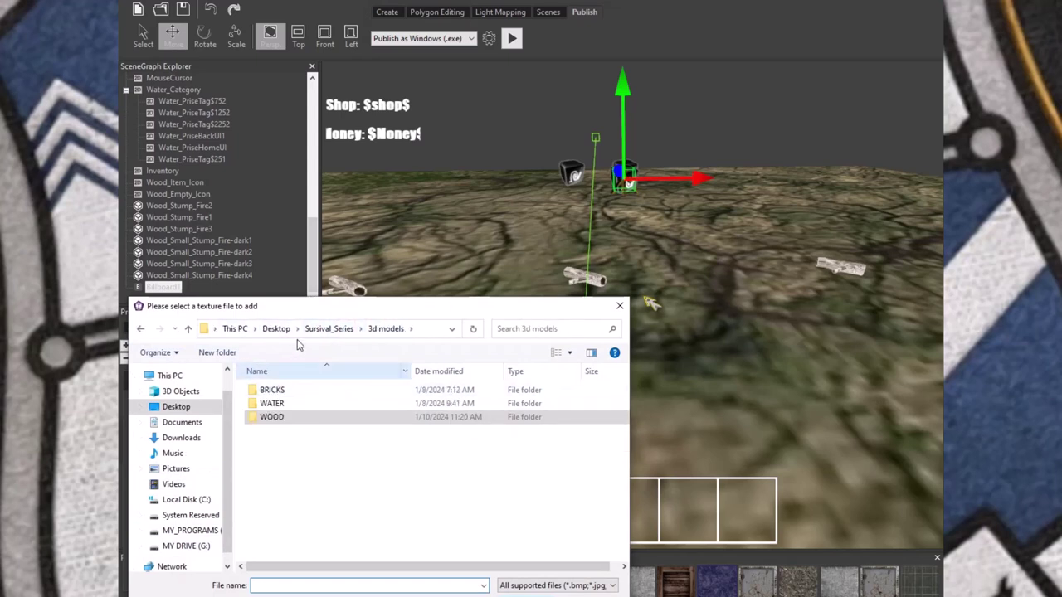
click(322, 329)
double_click(266, 417)
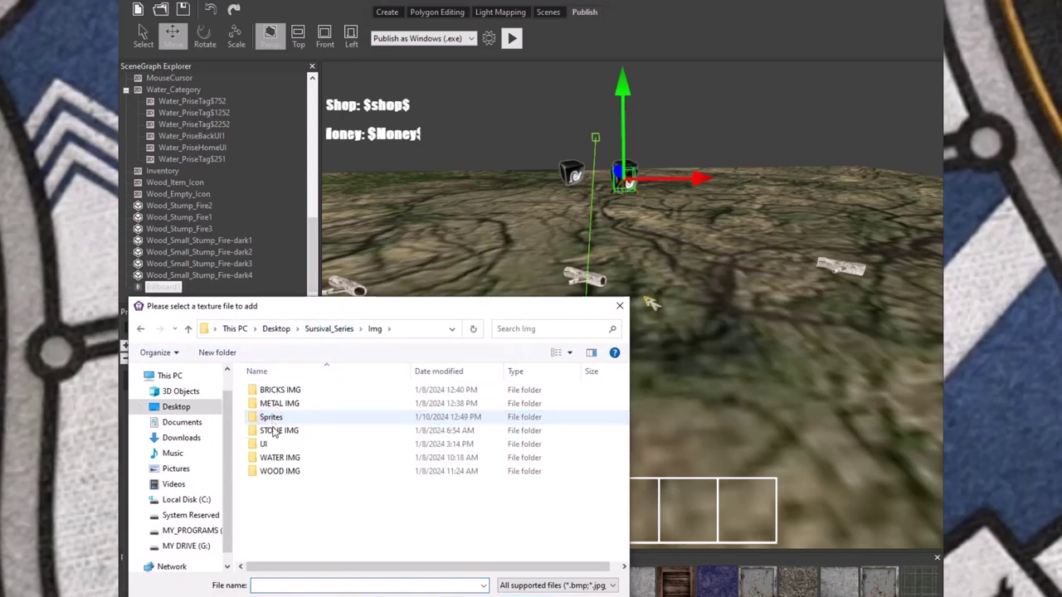
click(266, 444)
double_click(271, 417)
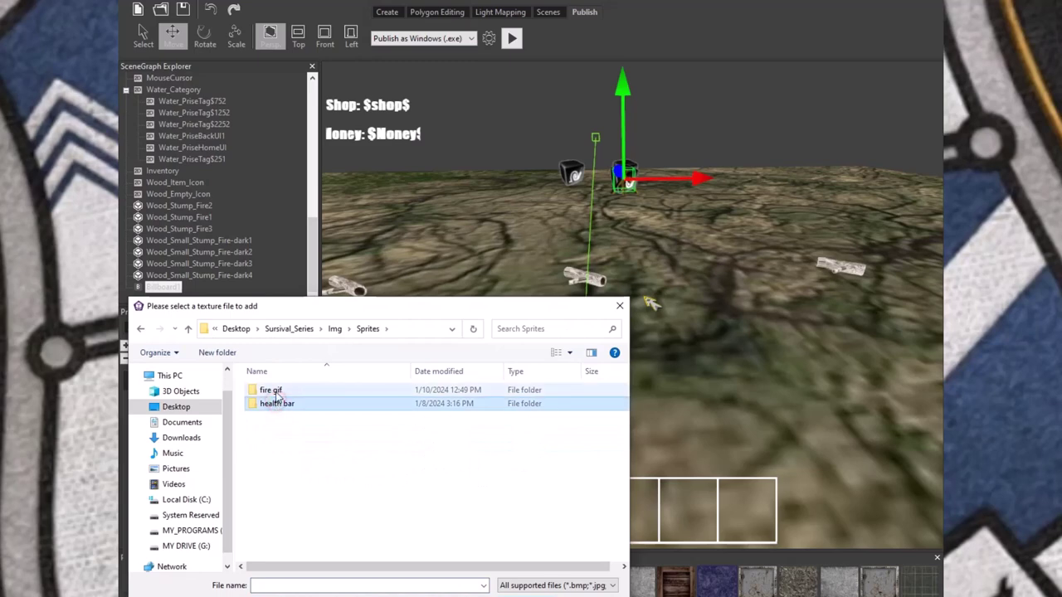
double_click(277, 397)
click(277, 397)
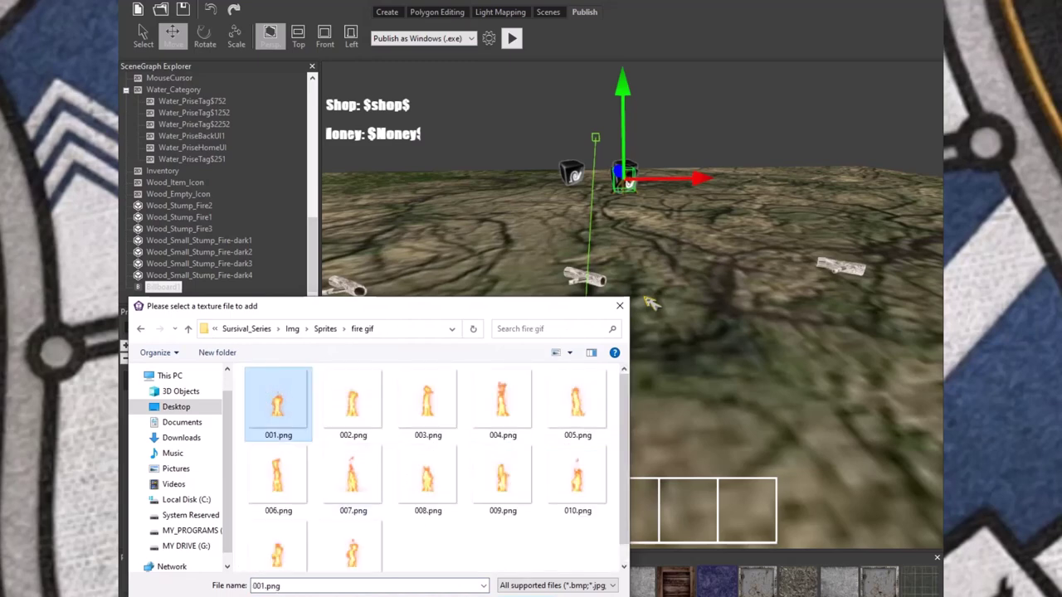
key(Return)
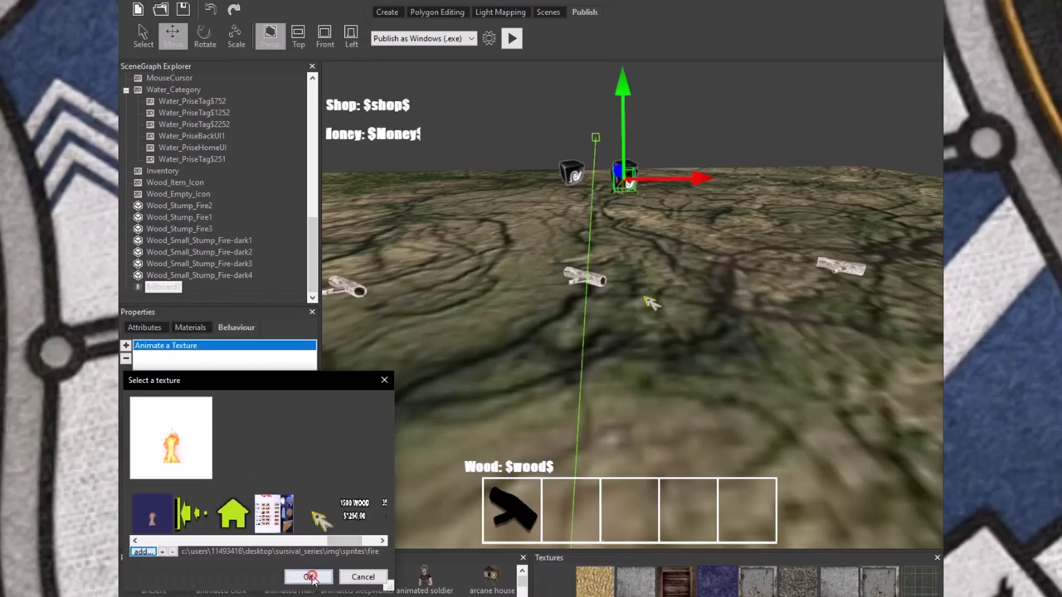
click(309, 576)
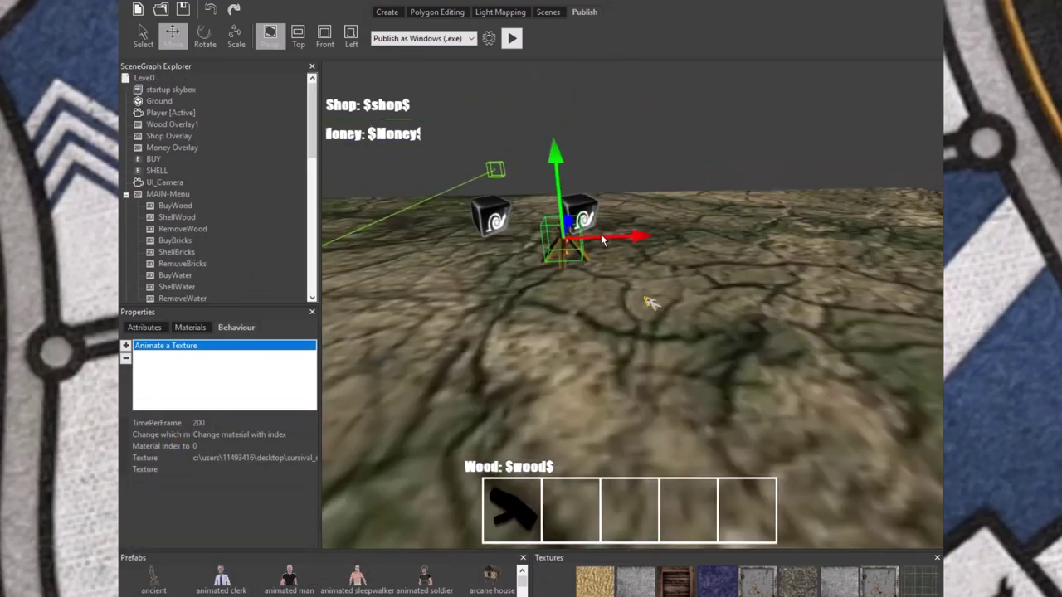
- Scale the fire billboard up around the campfire
scroll(602, 240, up, 5)
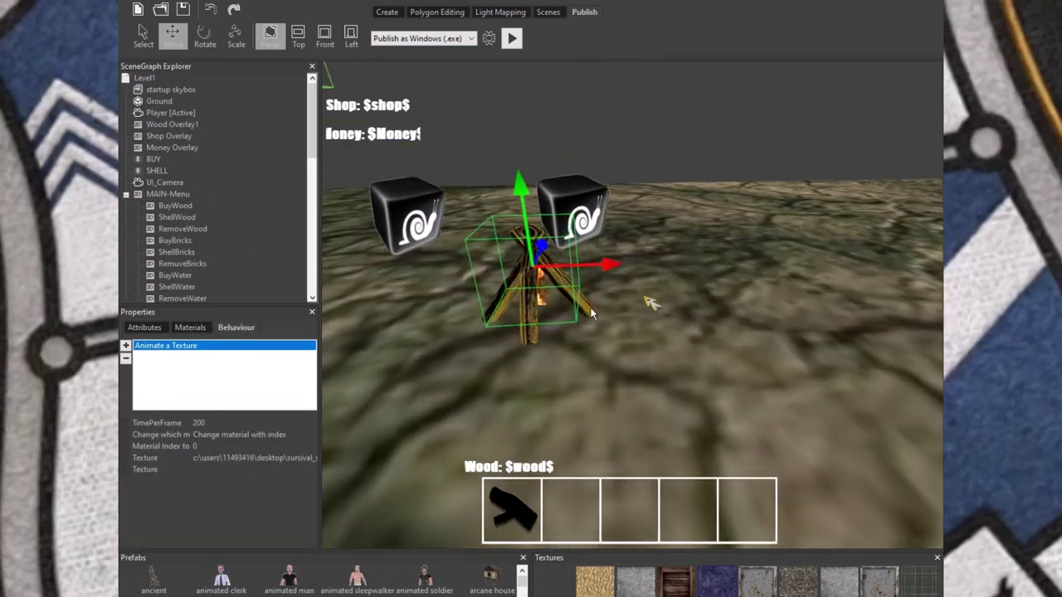
drag(591, 314, 597, 327)
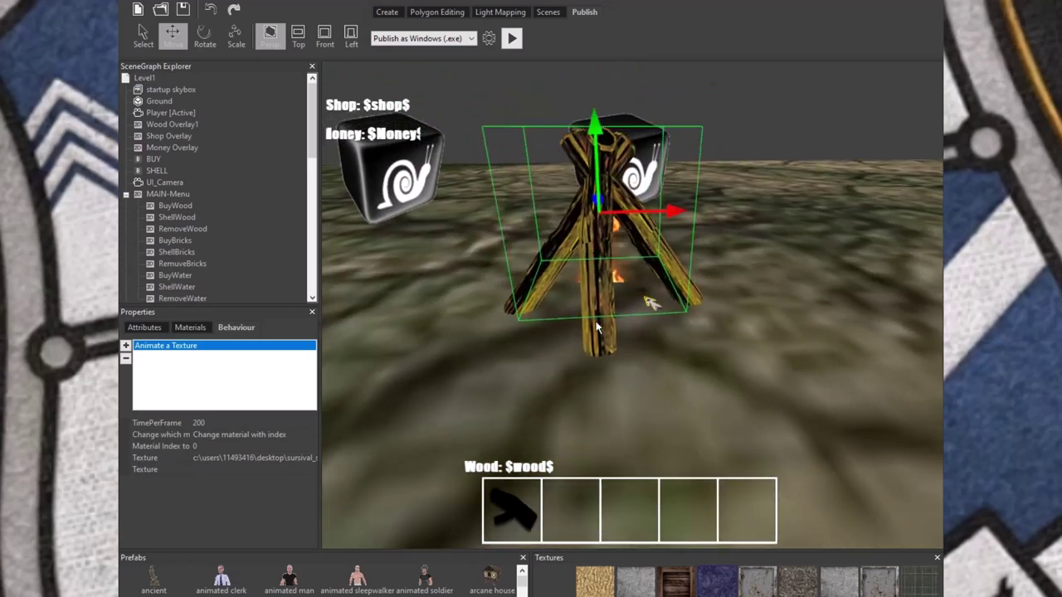
click(234, 40)
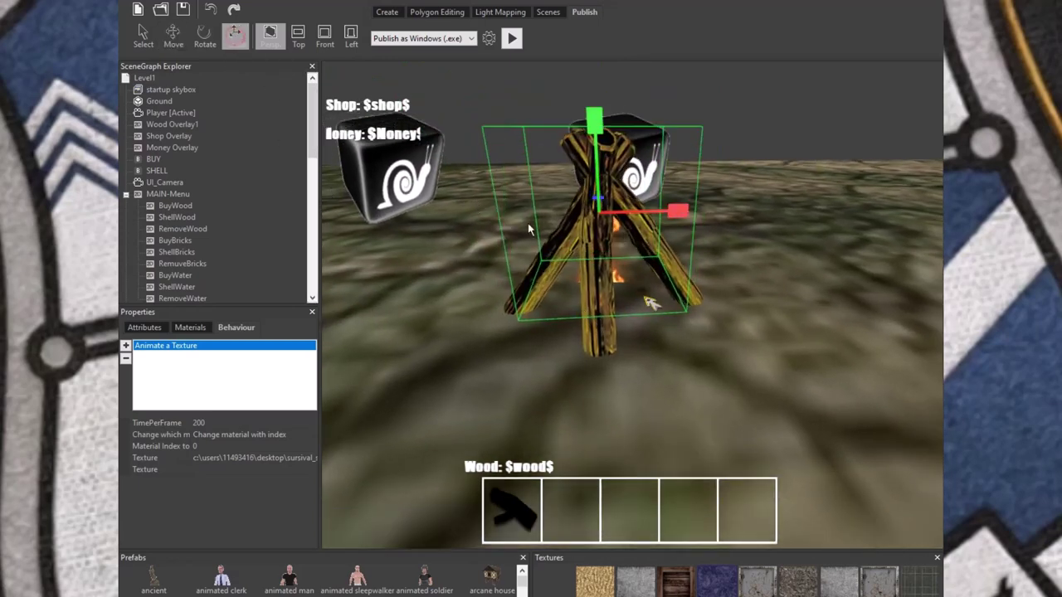
drag(603, 202, 442, 213)
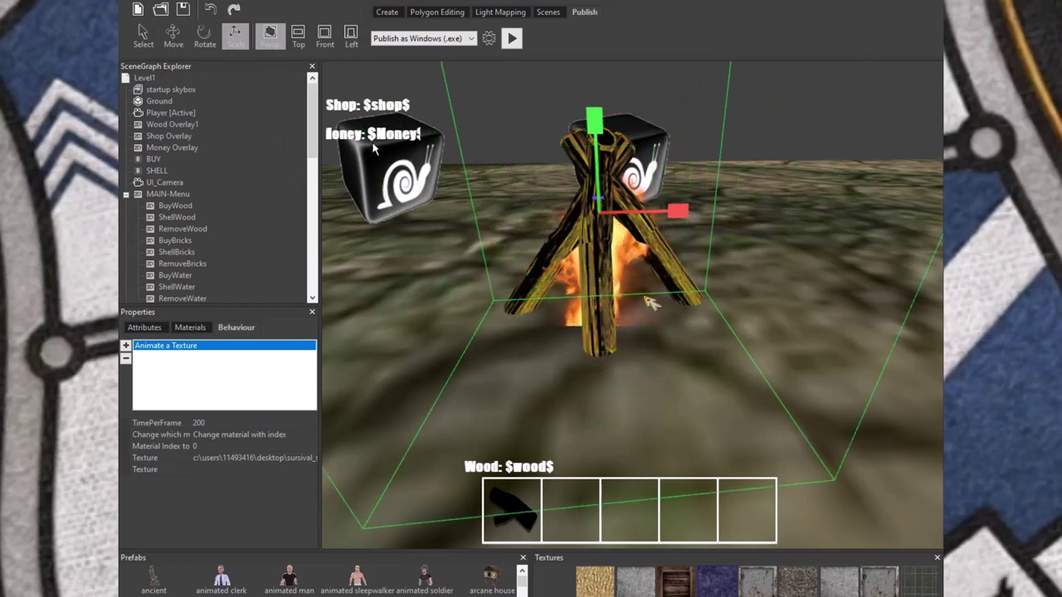
click(142, 33)
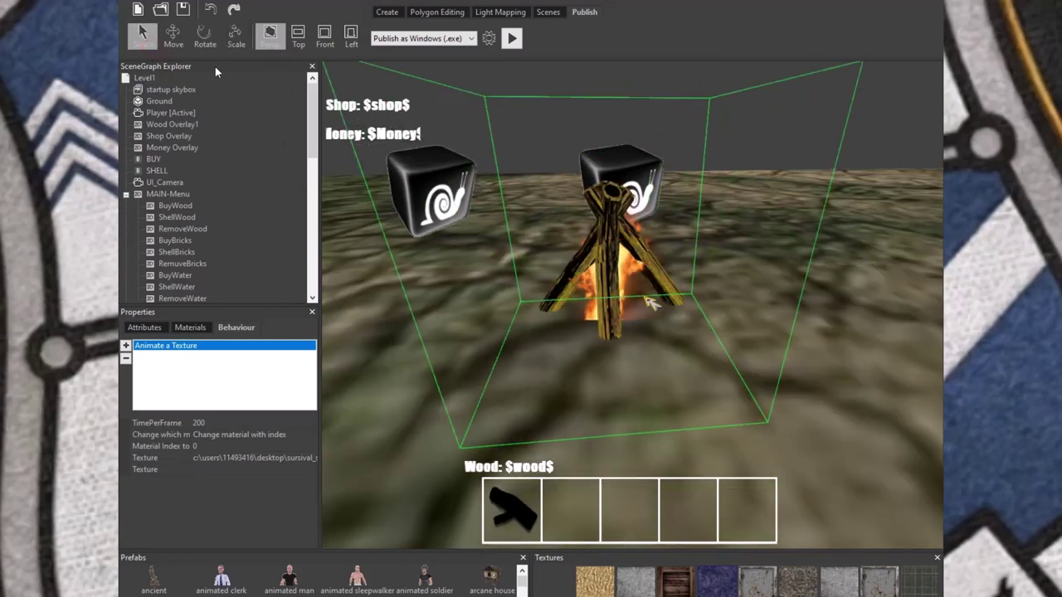
scroll(534, 208, down, 3)
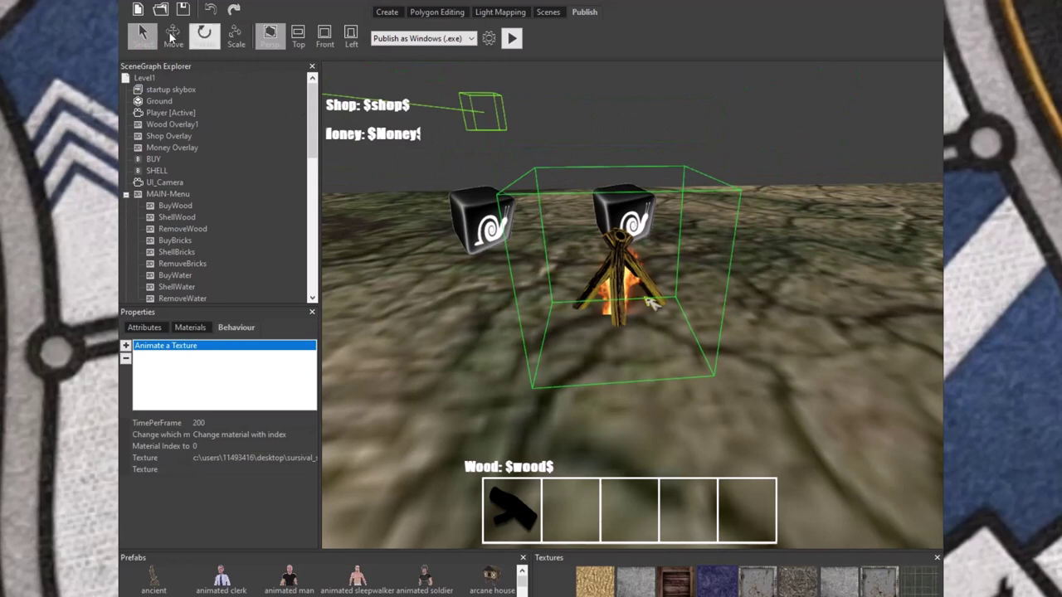
- Enlarge the fire billboard further and raise it upward along the Y axis
click(172, 33)
mouse_move(593, 296)
mouse_down()
mouse_move(595, 311)
mouse_move(647, 237)
mouse_move(615, 199)
mouse_up()
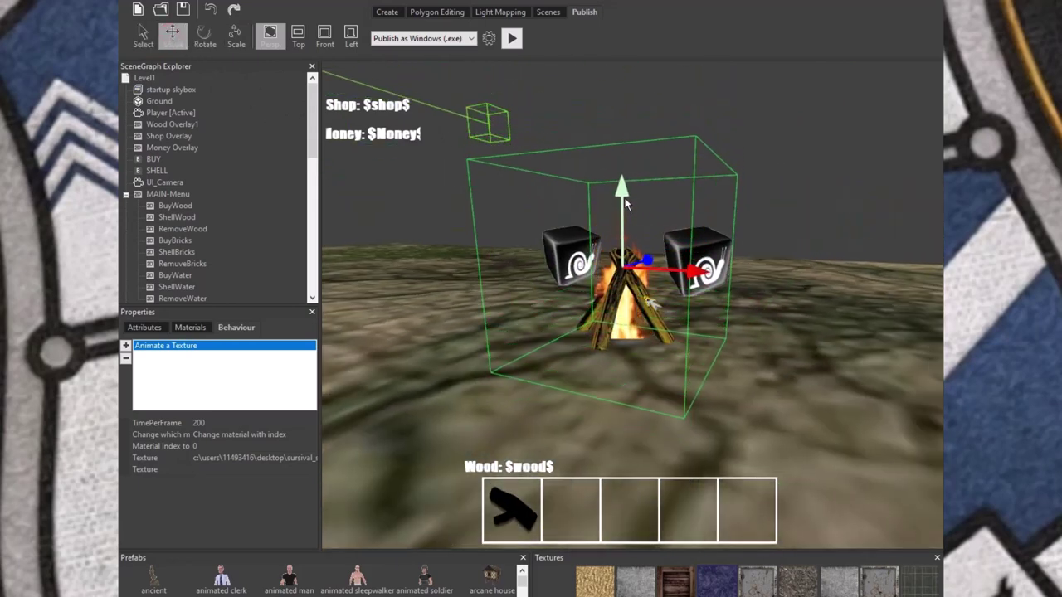
click(240, 43)
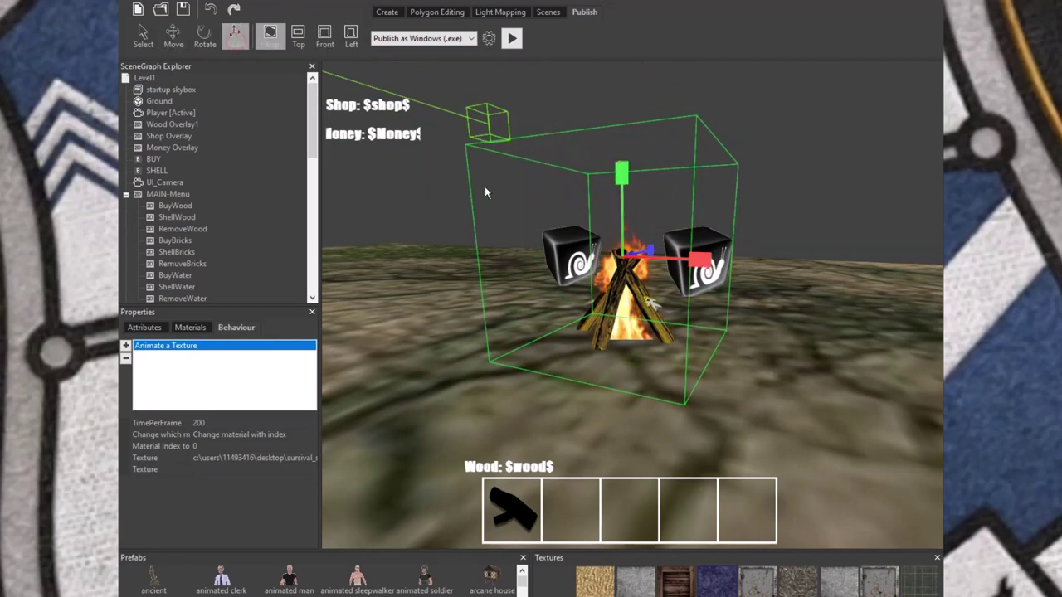
mouse_move(629, 251)
mouse_down()
mouse_move(730, 249)
mouse_move(666, 213)
mouse_up()
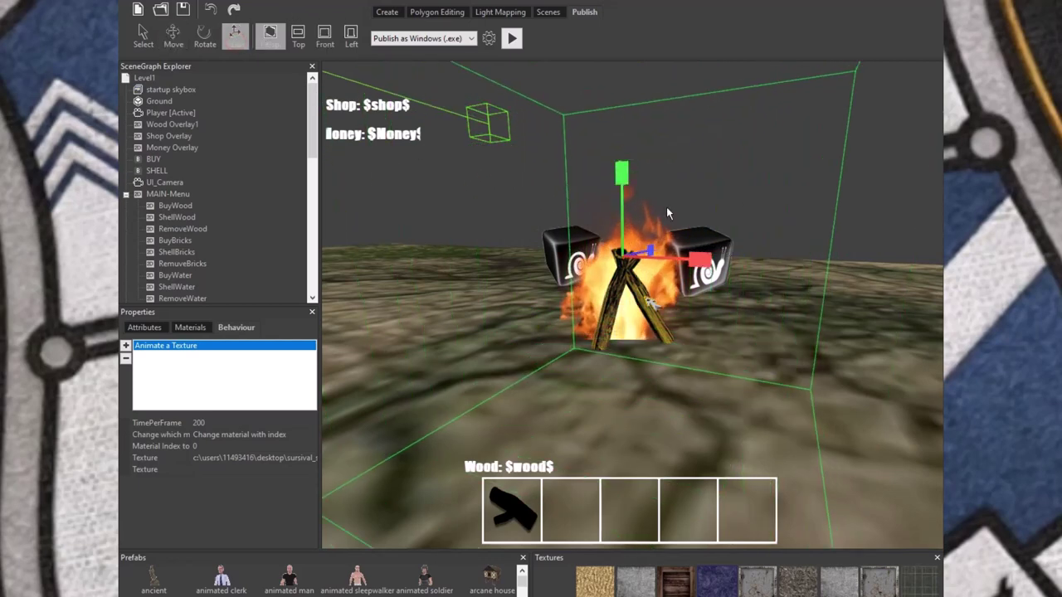
click(173, 34)
drag(622, 170, 625, 141)
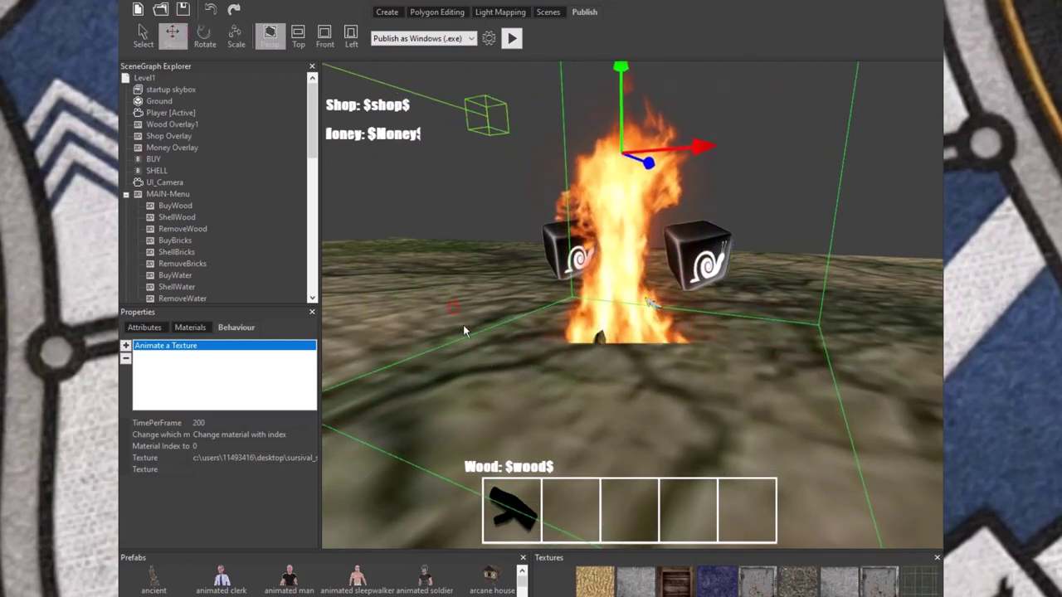
- Orbit and zoom around the campfire to check the raised flames
mouse_move(463, 325)
mouse_down()
mouse_move(576, 280)
mouse_move(612, 375)
mouse_up()
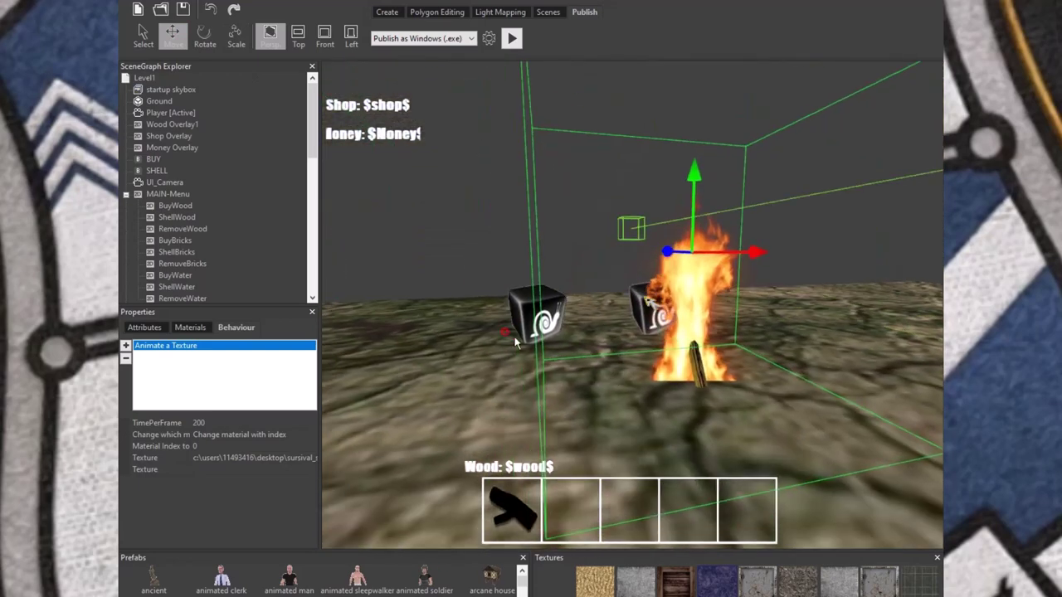
drag(515, 343, 574, 310)
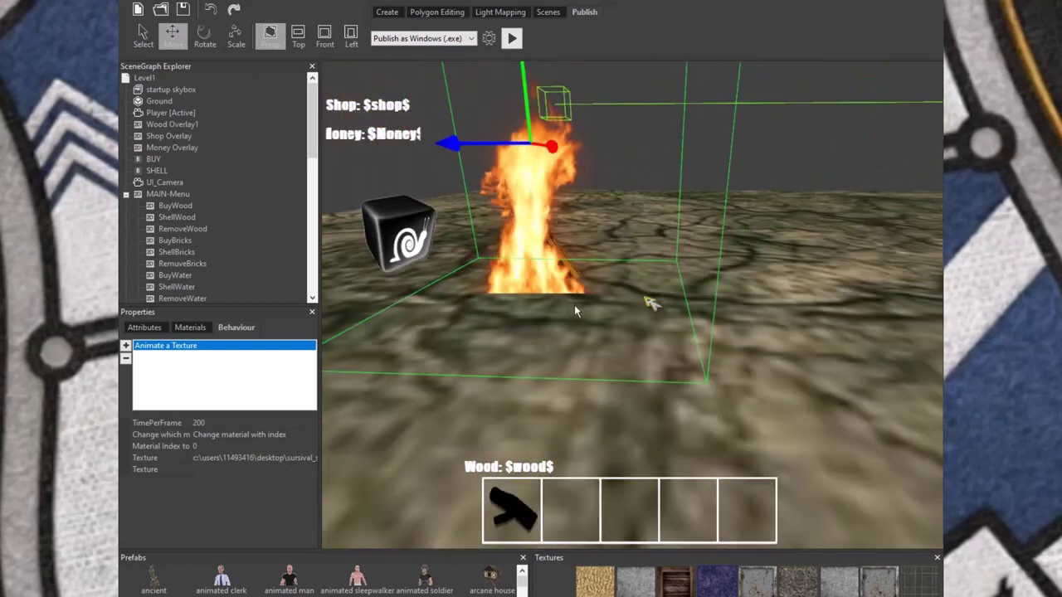
scroll(574, 308, up, 5)
mouse_move(570, 312)
mouse_down()
mouse_move(483, 336)
mouse_move(464, 327)
mouse_up()
scroll(184, 277, down, 5)
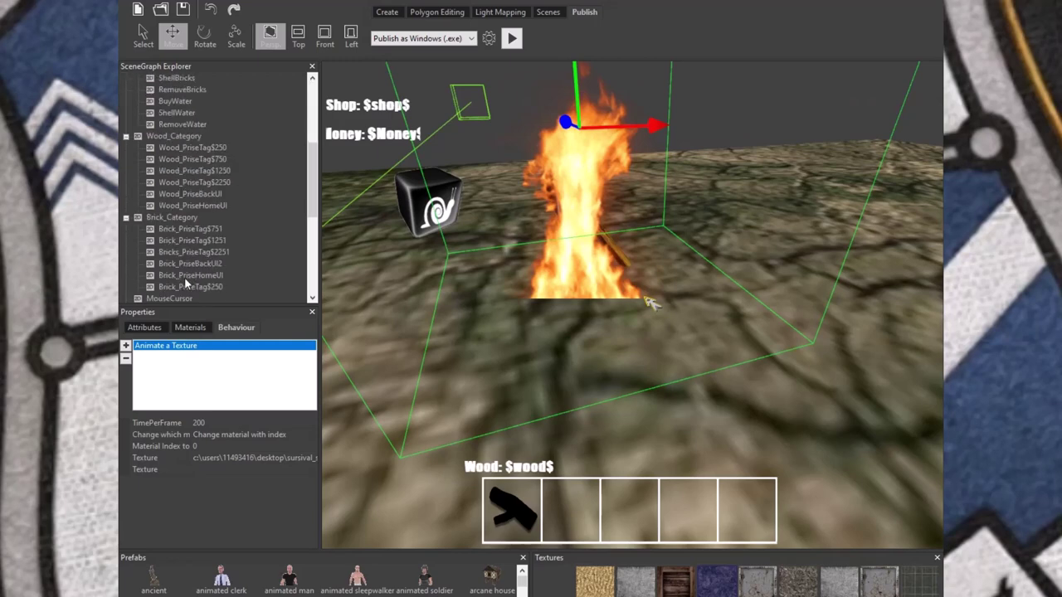
scroll(184, 277, down, 3)
scroll(184, 273, down, 3)
- Delete the oversized fire Billboard from the scene
right_click(183, 287)
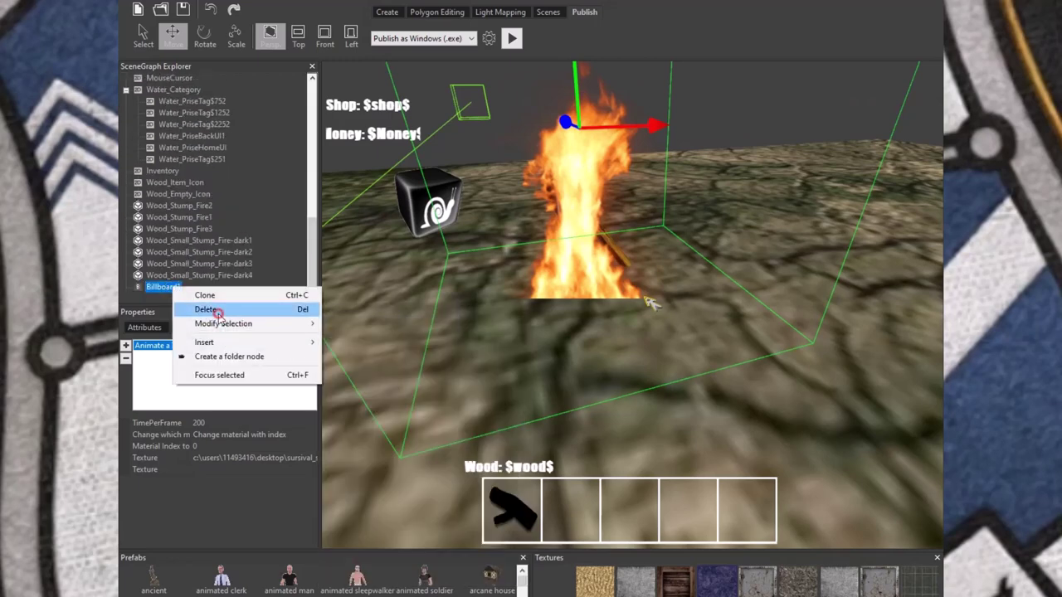
click(217, 310)
scroll(586, 247, up, 5)
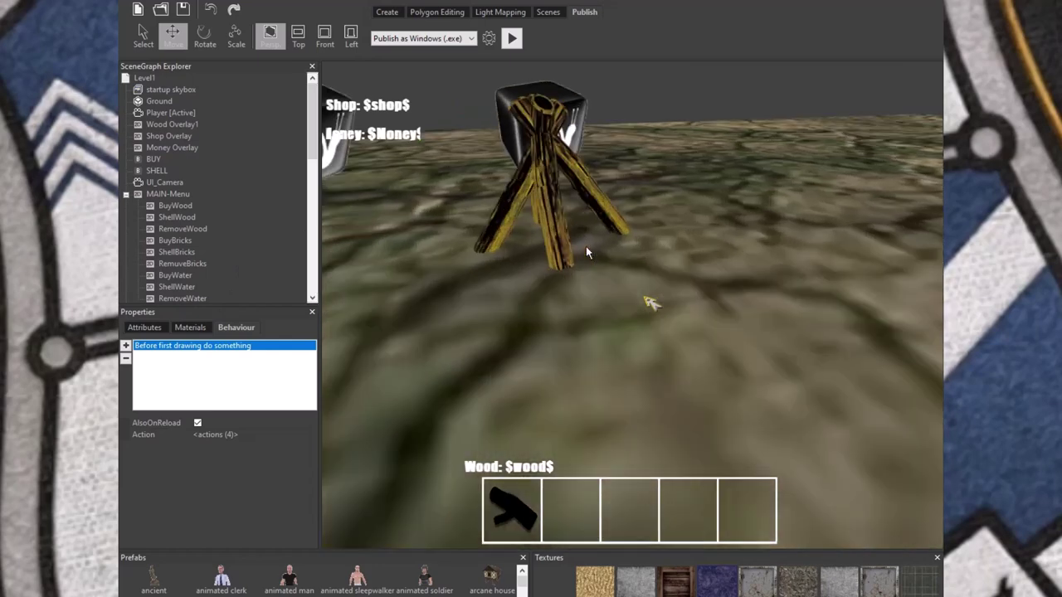
scroll(469, 113, down, 3)
- Create a vertical billboard and move it up and sideways into the campfire tripod
click(392, 11)
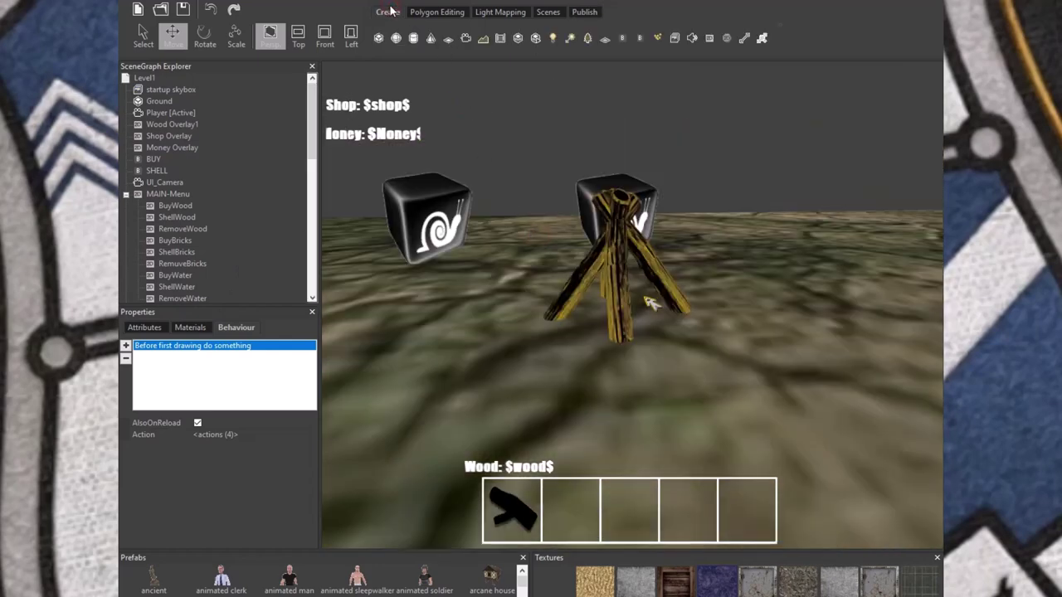
click(640, 40)
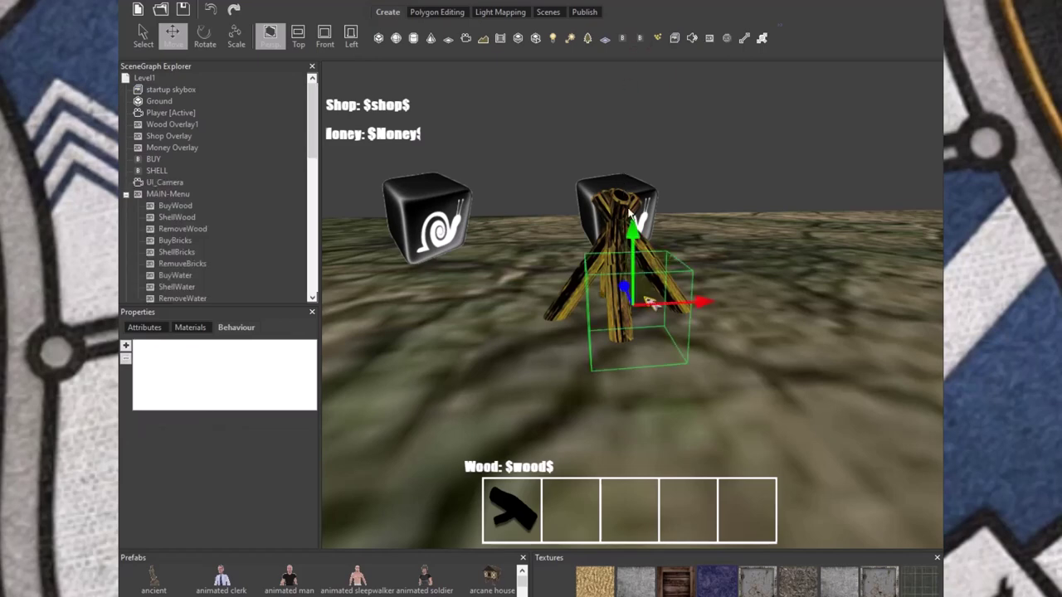
drag(639, 232, 638, 187)
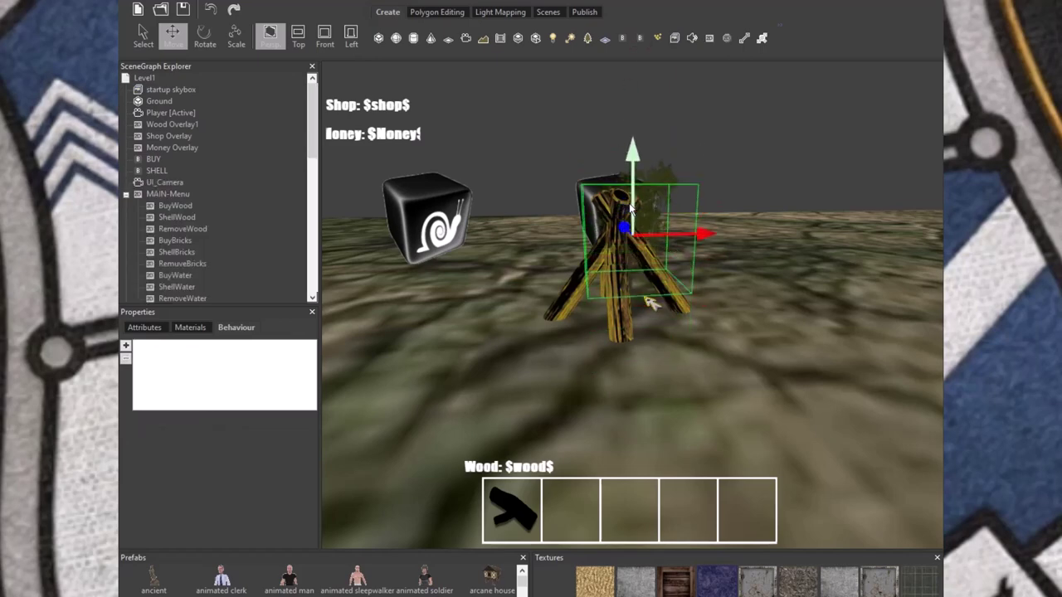
drag(554, 276, 498, 279)
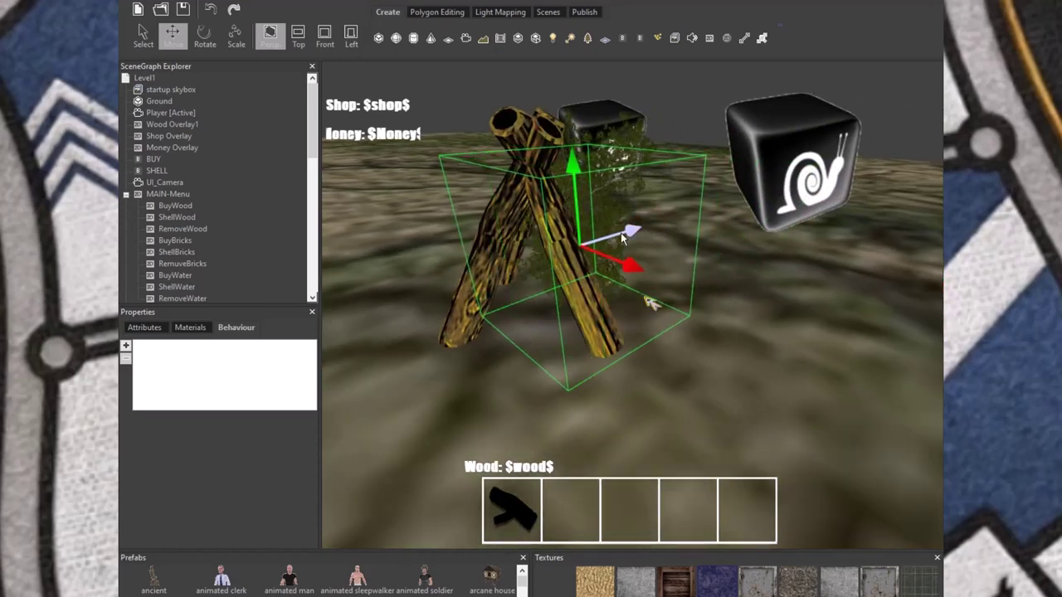
mouse_move(644, 233)
mouse_down()
mouse_move(531, 148)
mouse_move(479, 338)
mouse_move(459, 270)
mouse_up()
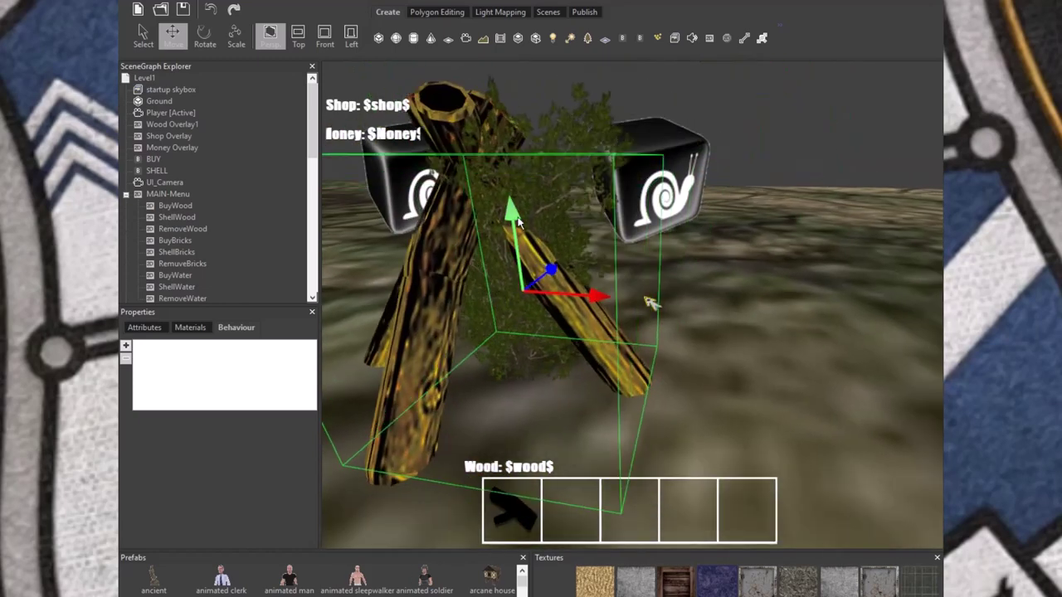
drag(516, 220, 524, 196)
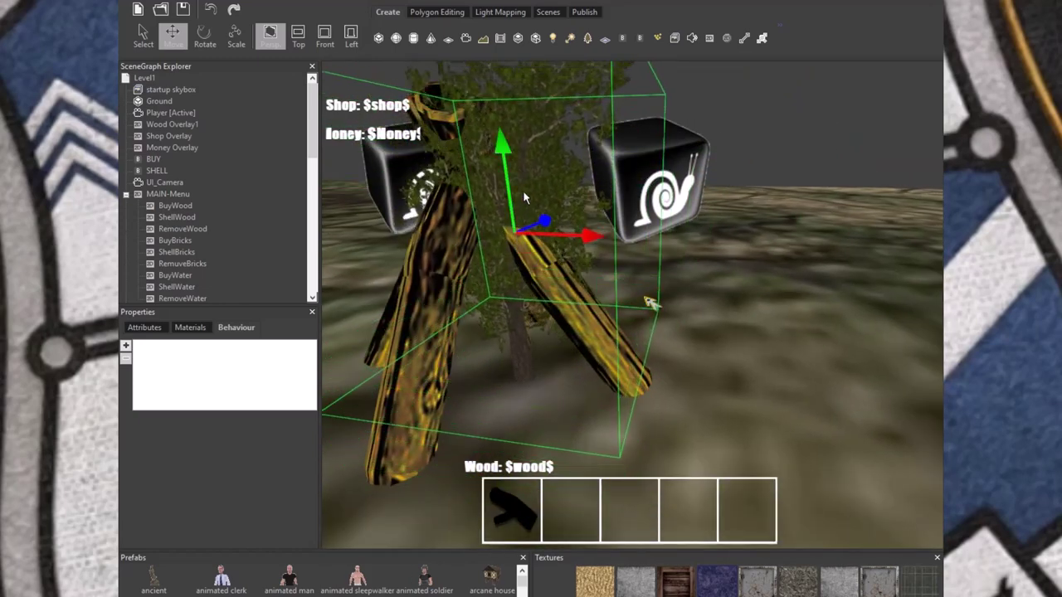
drag(594, 236, 572, 239)
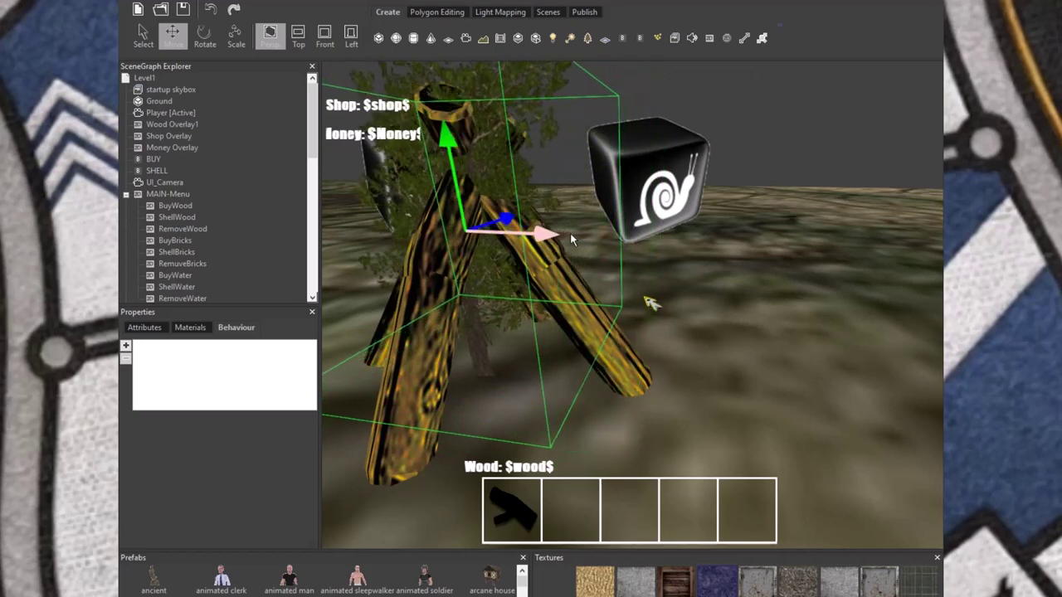
drag(505, 216, 502, 220)
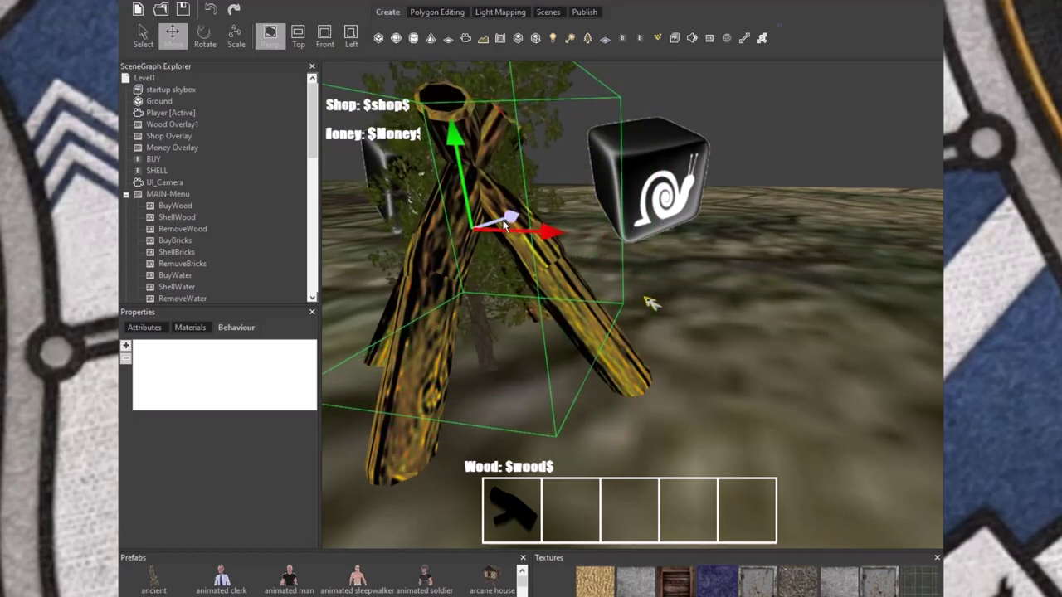
scroll(645, 307, down, 5)
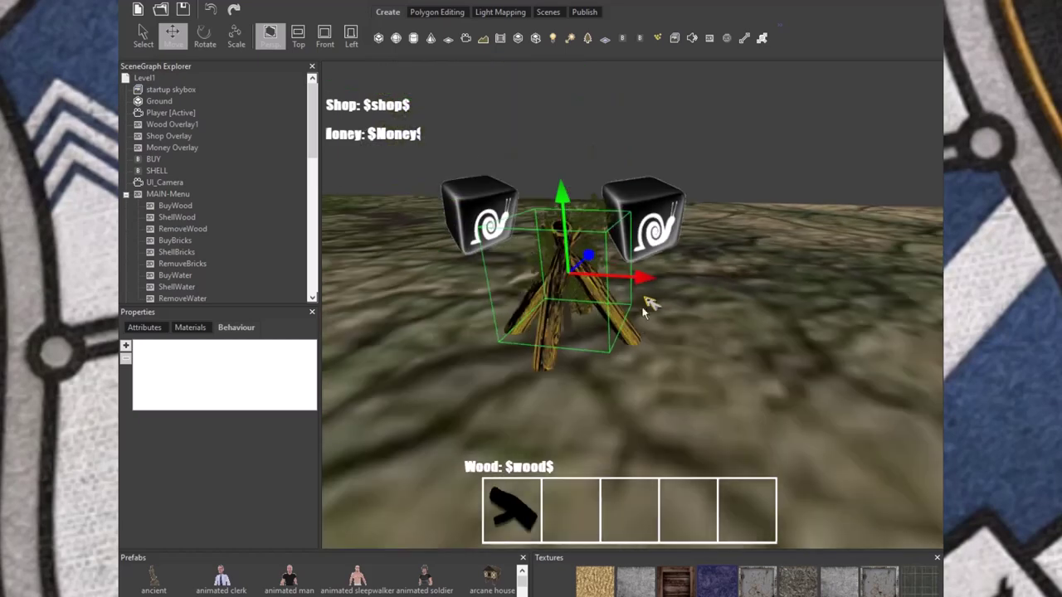
scroll(644, 305, up, 5)
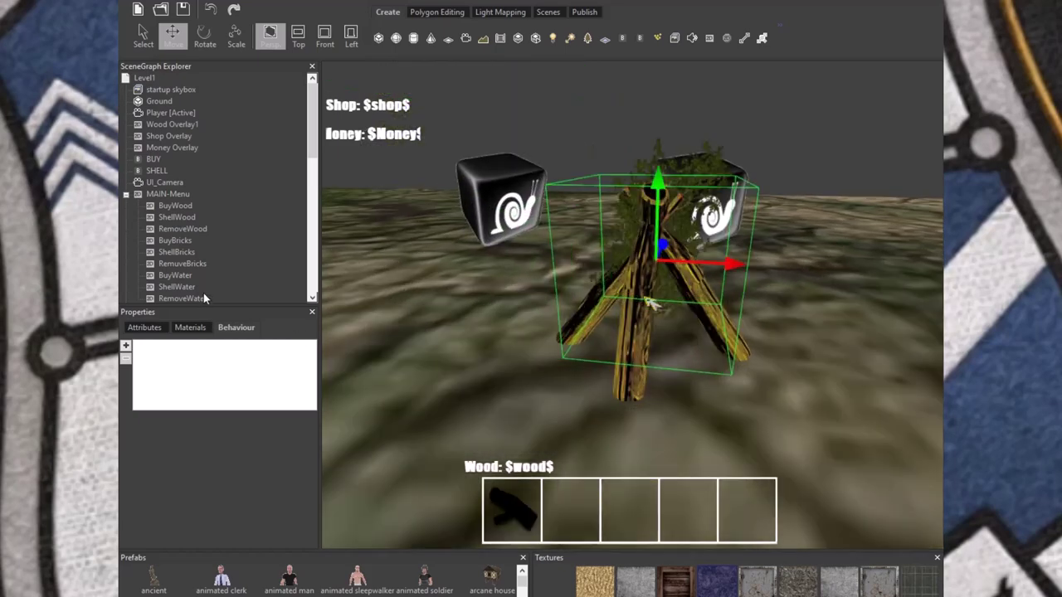
scroll(203, 298, down, 10)
- Set Billboard1's material texture to the flame frame 001.png from fire gif
click(171, 286)
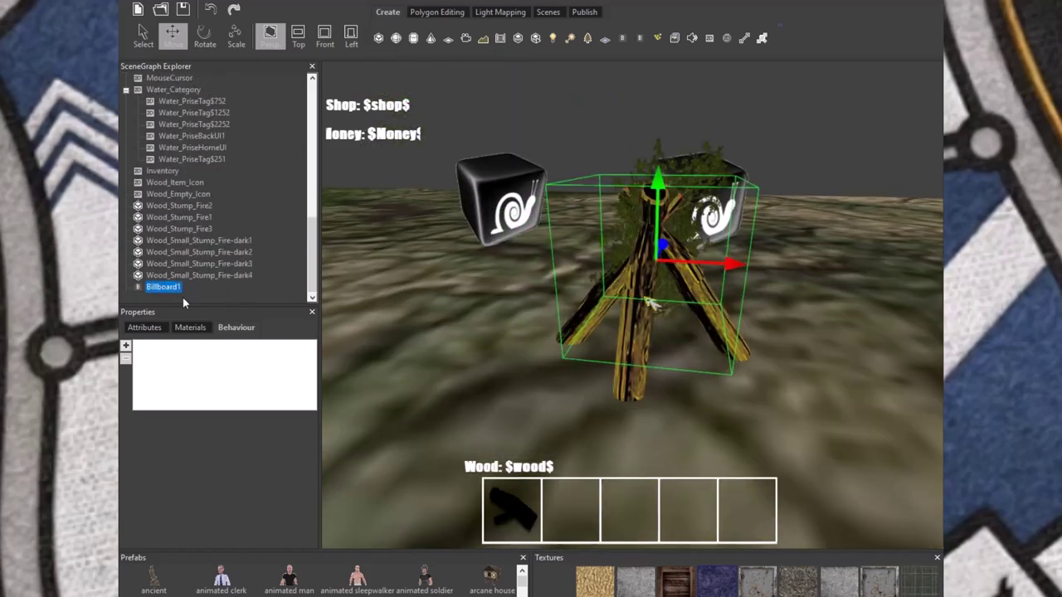
click(189, 329)
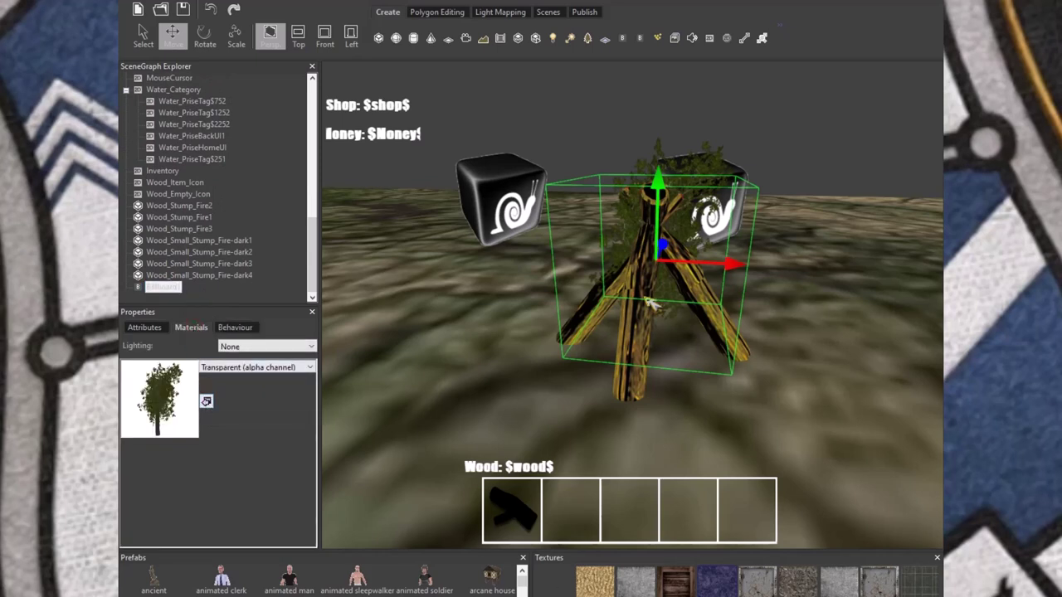
scroll(738, 581, down, 3)
scroll(738, 581, down, 3)
scroll(738, 581, down, 3)
scroll(738, 581, down, 3)
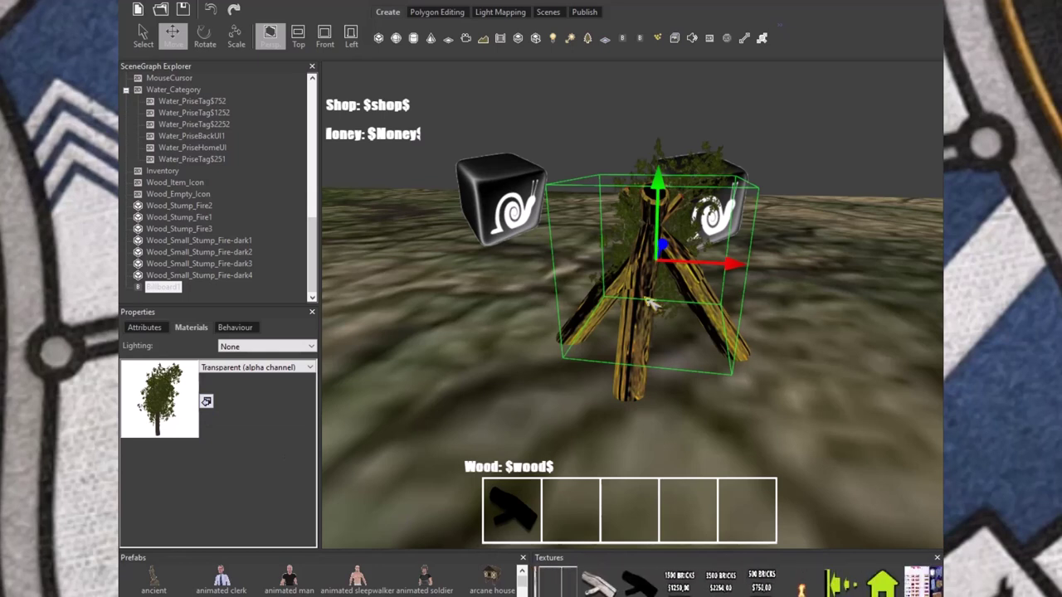
scroll(738, 581, down, 3)
scroll(764, 586, down, 3)
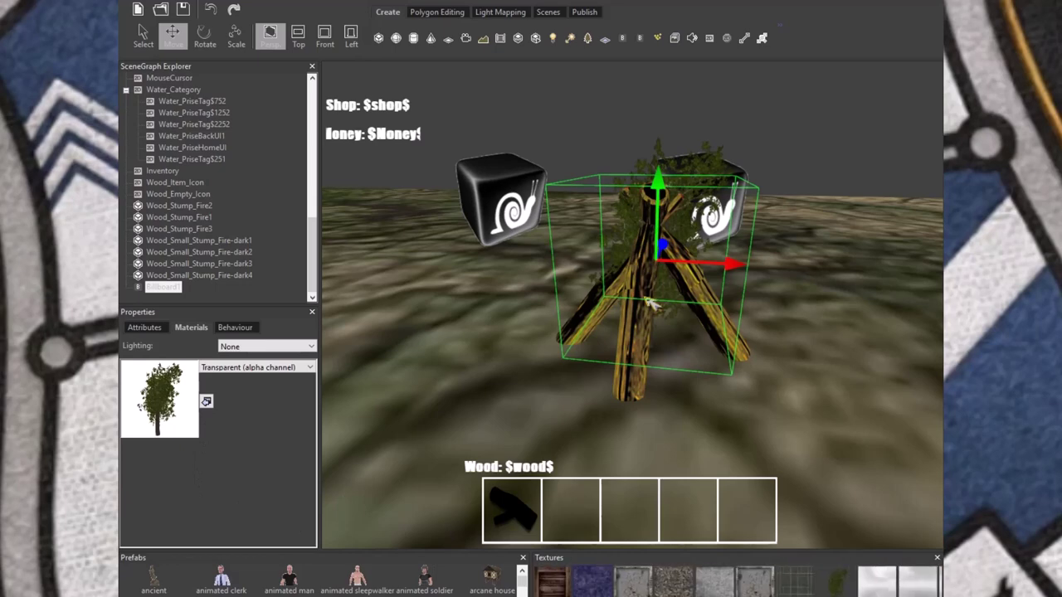
click(206, 400)
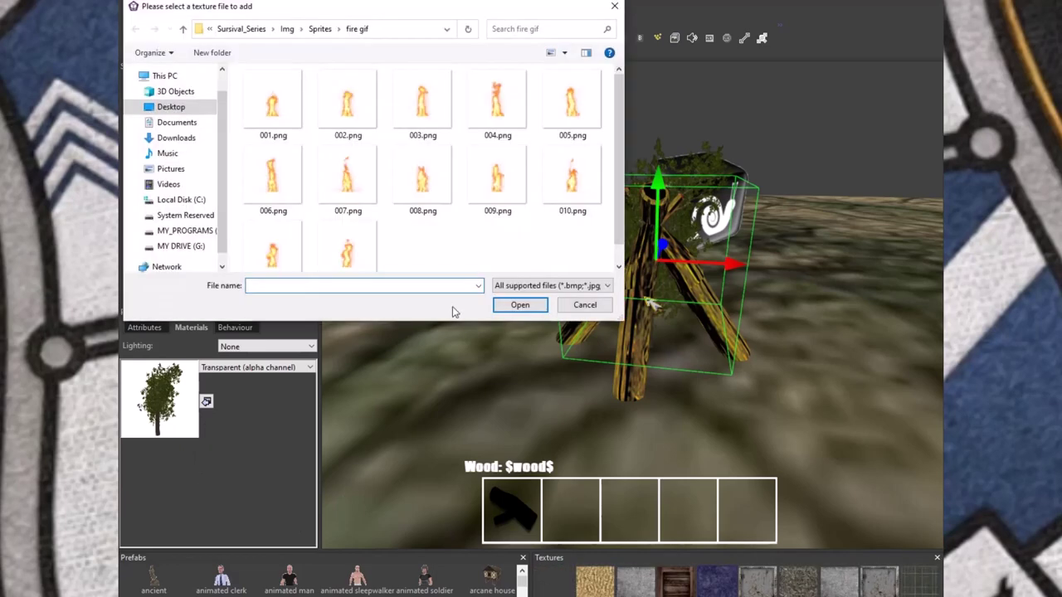
click(267, 104)
click(516, 304)
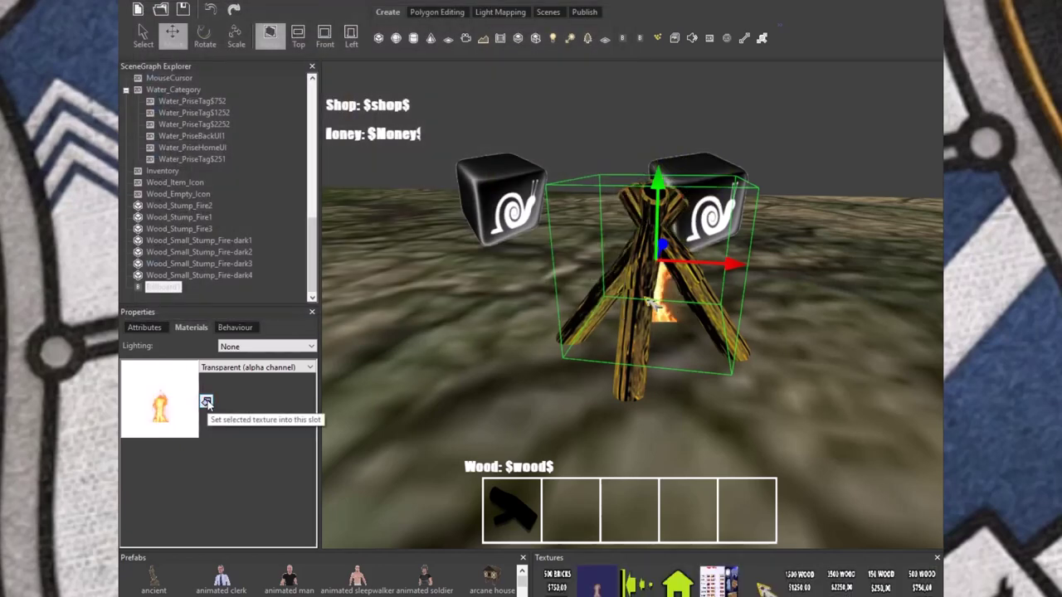
- Scale the fire billboard much bigger and raise it higher above the ground
click(237, 38)
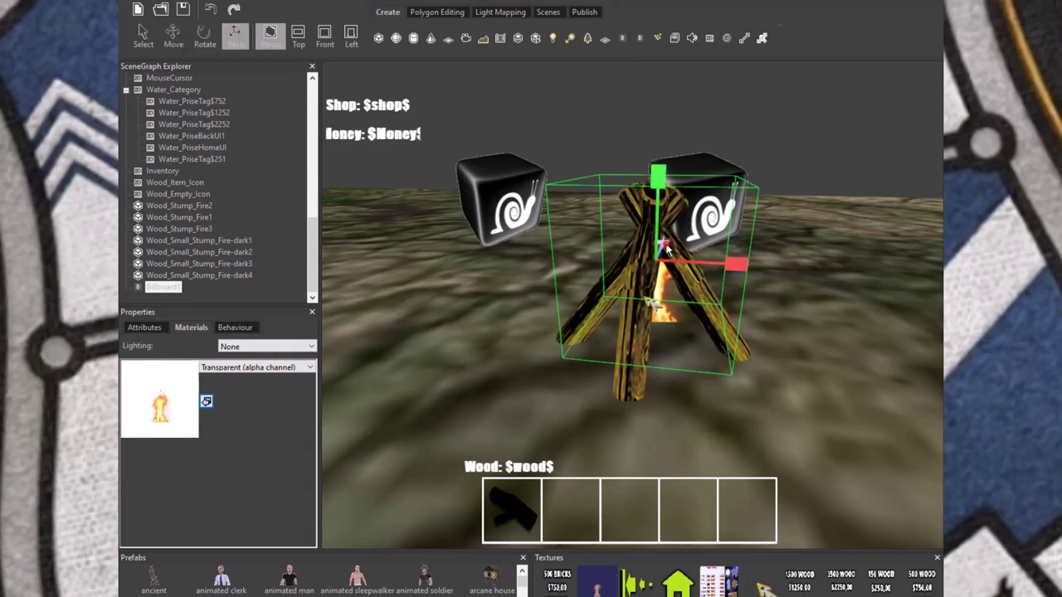
drag(663, 247, 821, 197)
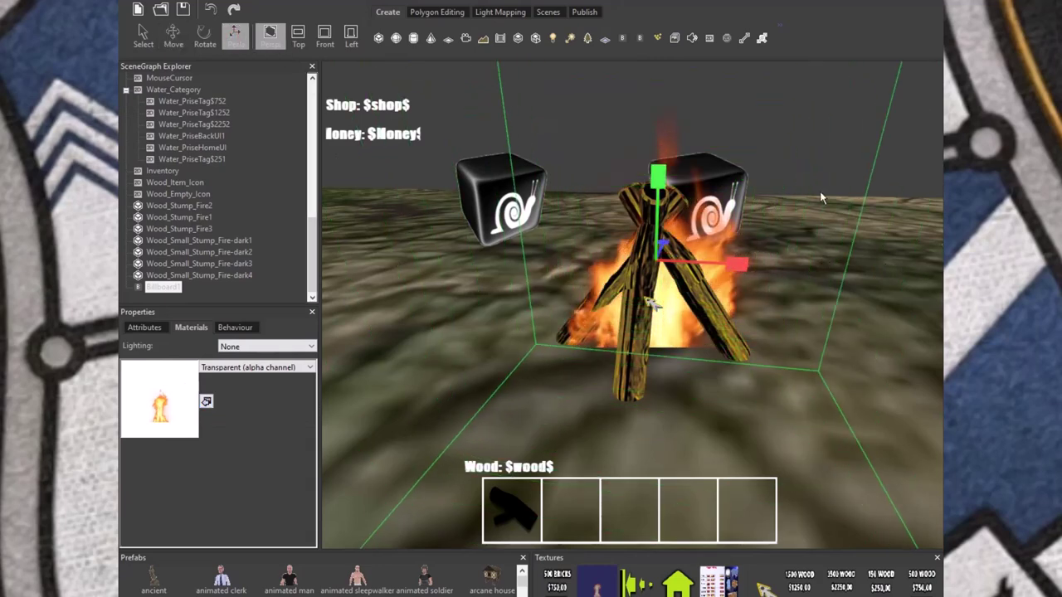
click(172, 34)
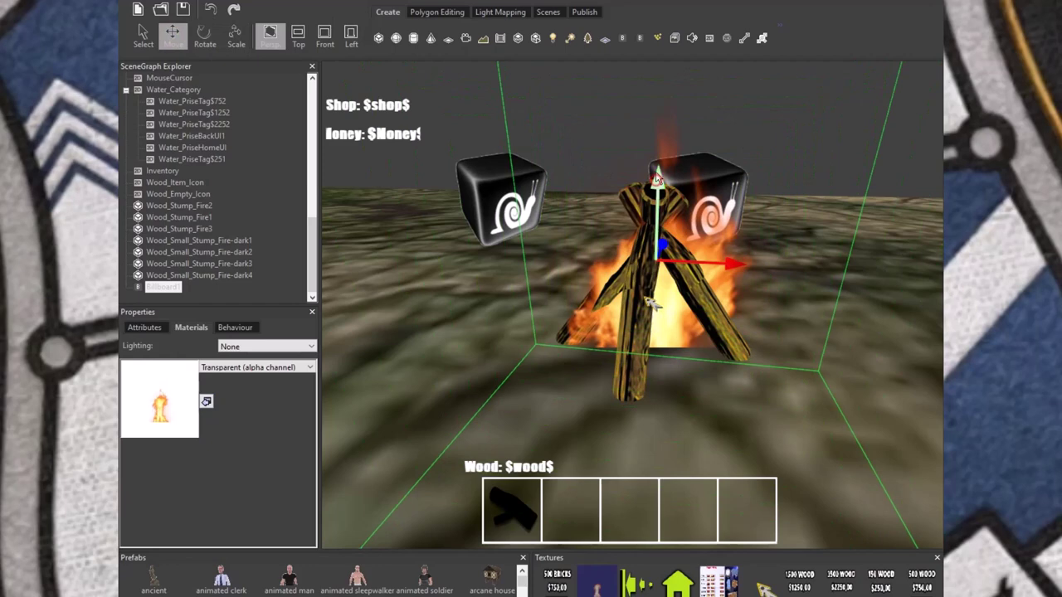
drag(655, 176, 652, 101)
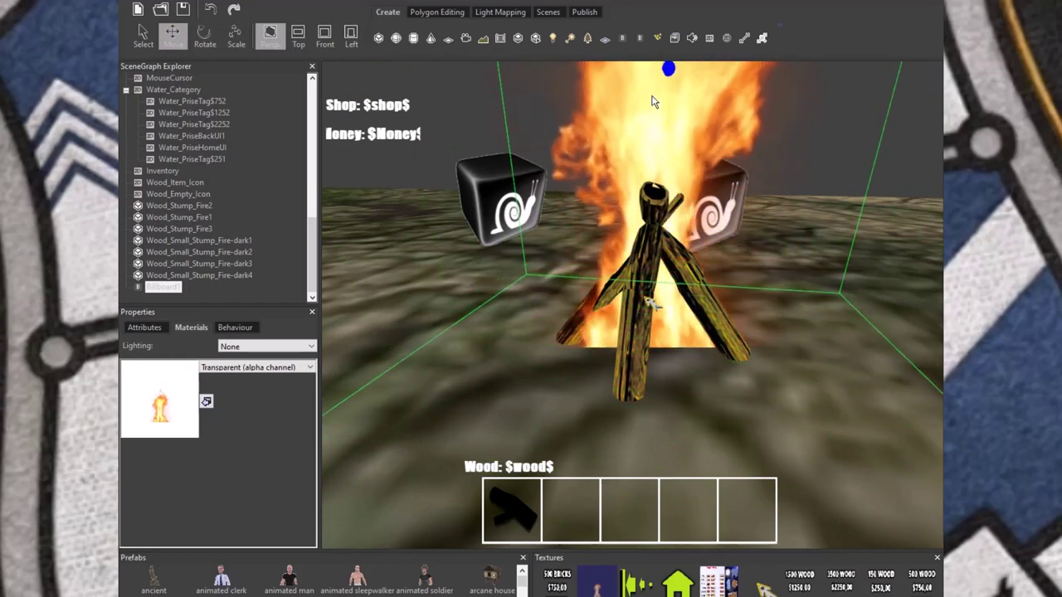
scroll(578, 226, down, 3)
scroll(503, 323, down, 2)
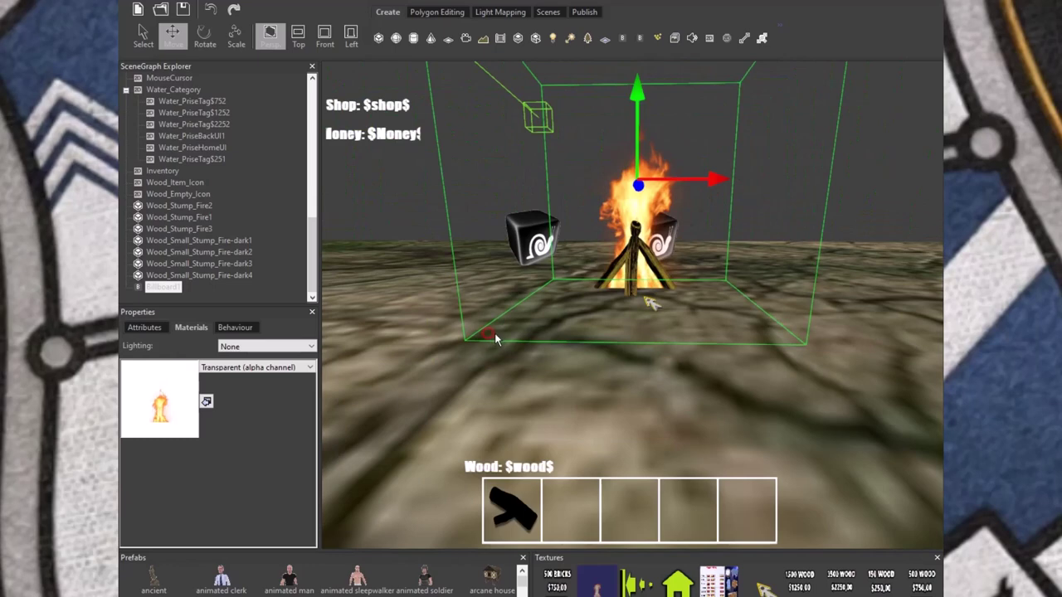
drag(496, 338, 516, 349)
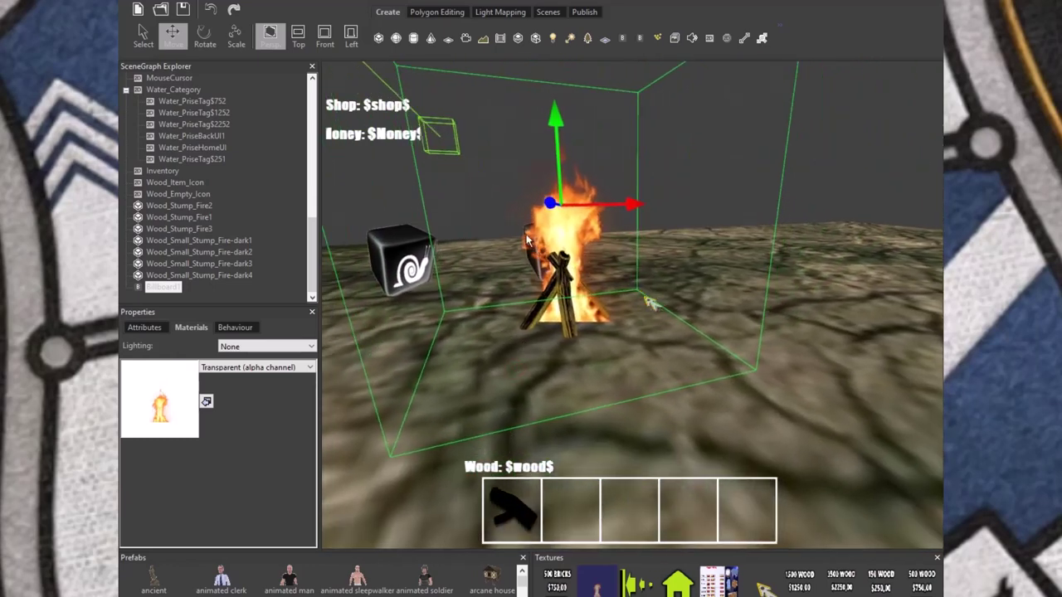
- Stretch the billboard's height and lower it so the flames sit on the logs
click(236, 37)
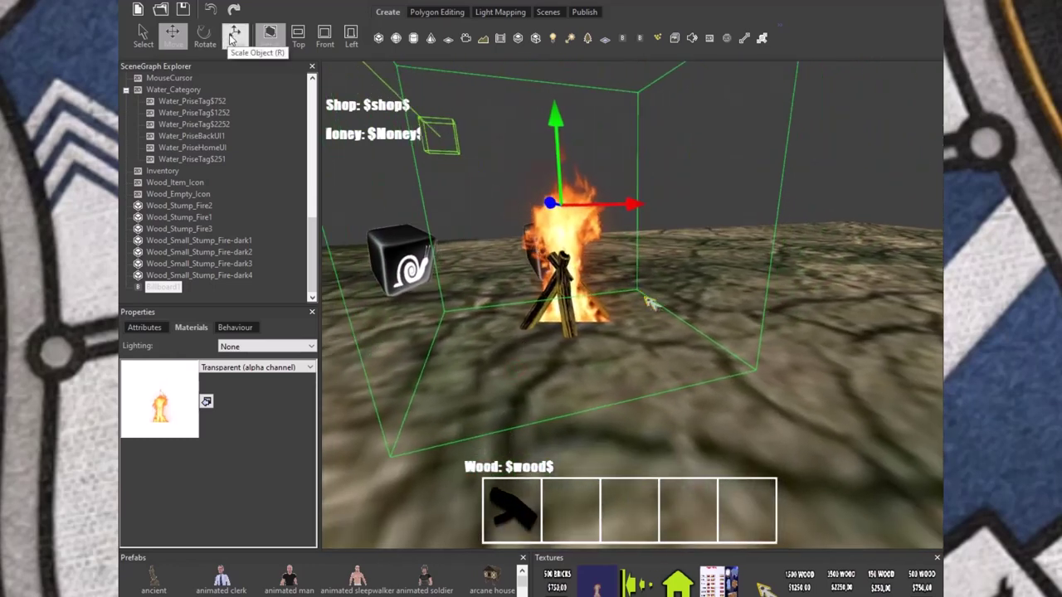
drag(552, 113, 555, 123)
click(172, 33)
mouse_move(490, 269)
right_down()
mouse_move(500, 358)
mouse_move(474, 311)
mouse_move(581, 356)
right_up()
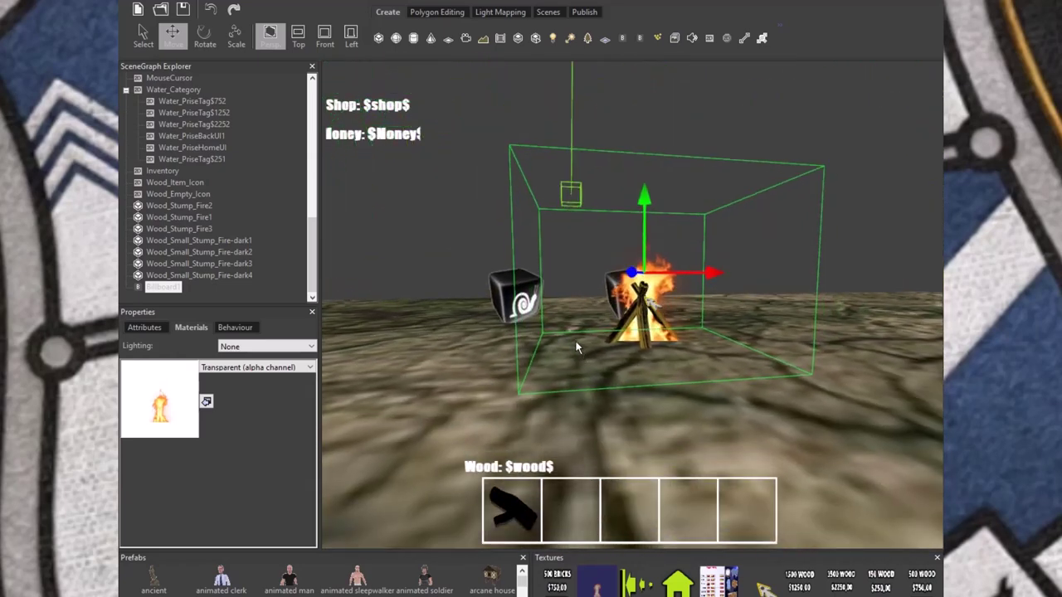
scroll(688, 344, up, 3)
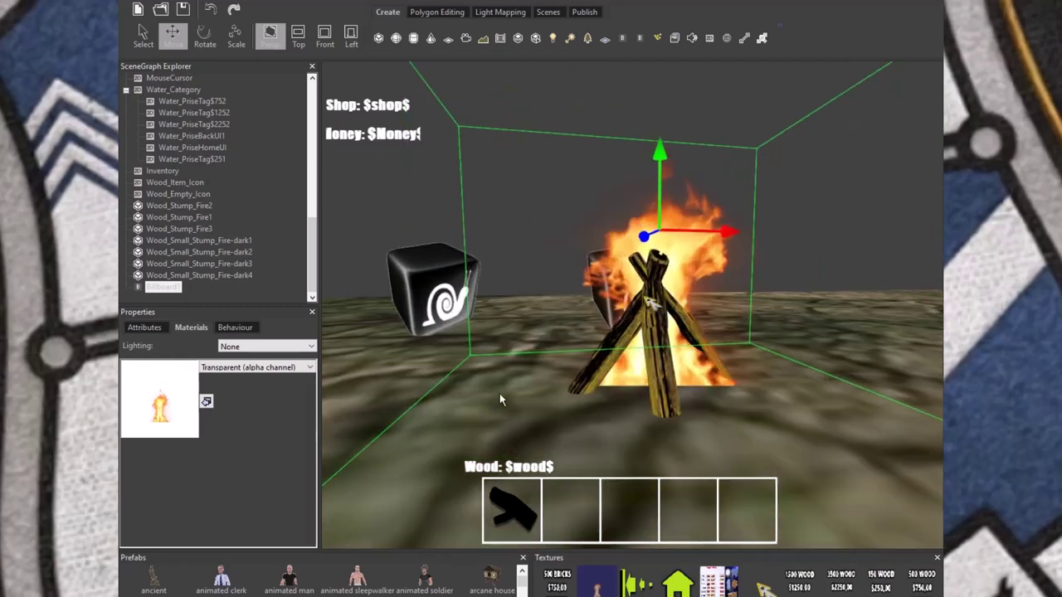
scroll(515, 388, up, 3)
right_drag(516, 390, 508, 380)
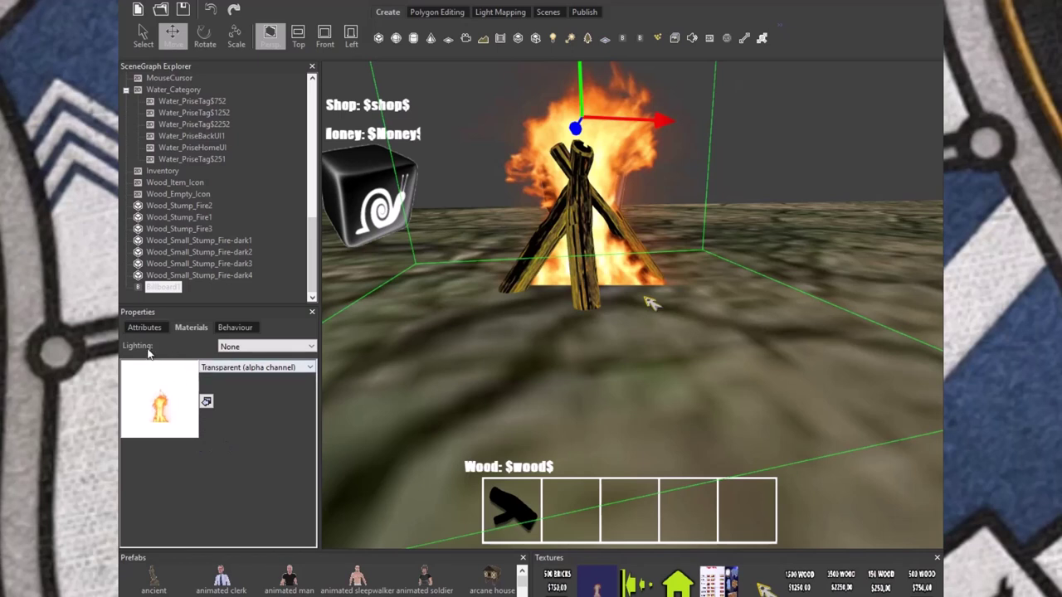
- Add an Animate a Texture behaviour from Effect behaviors to the fire billboard
click(237, 328)
click(126, 345)
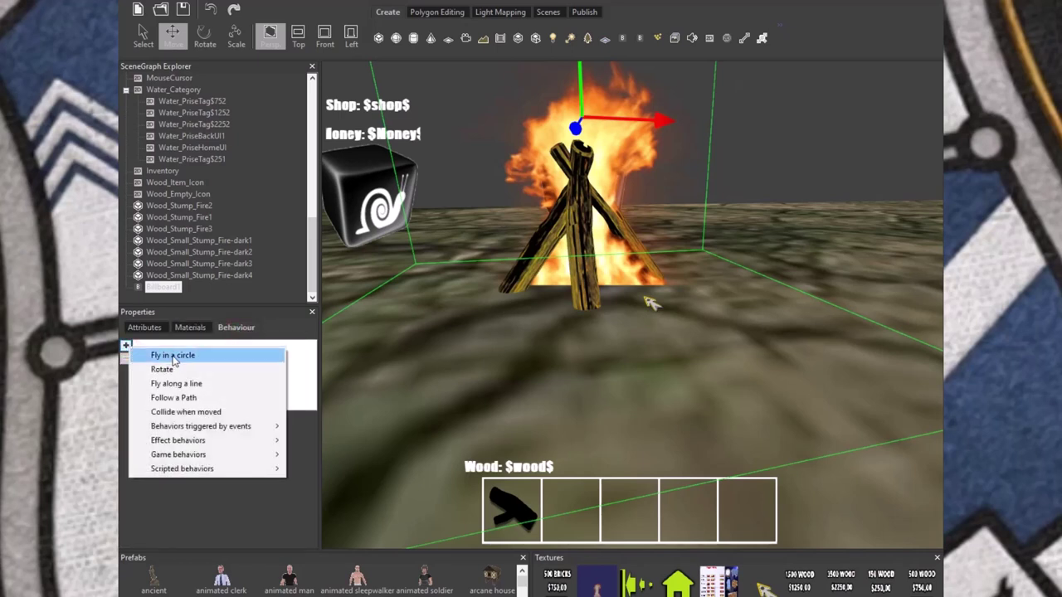
mouse_move(189, 426)
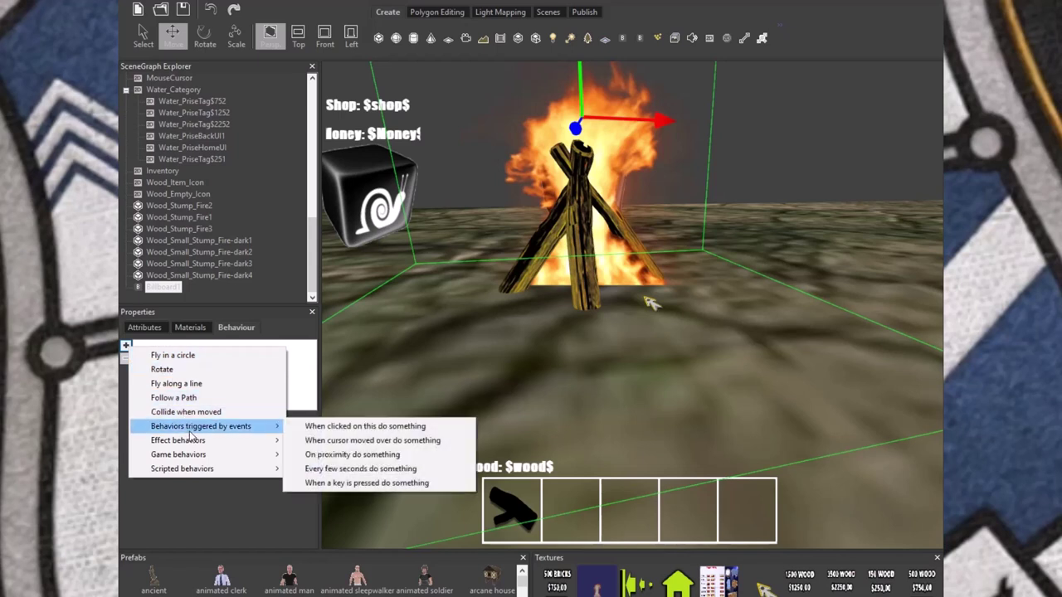
mouse_move(247, 440)
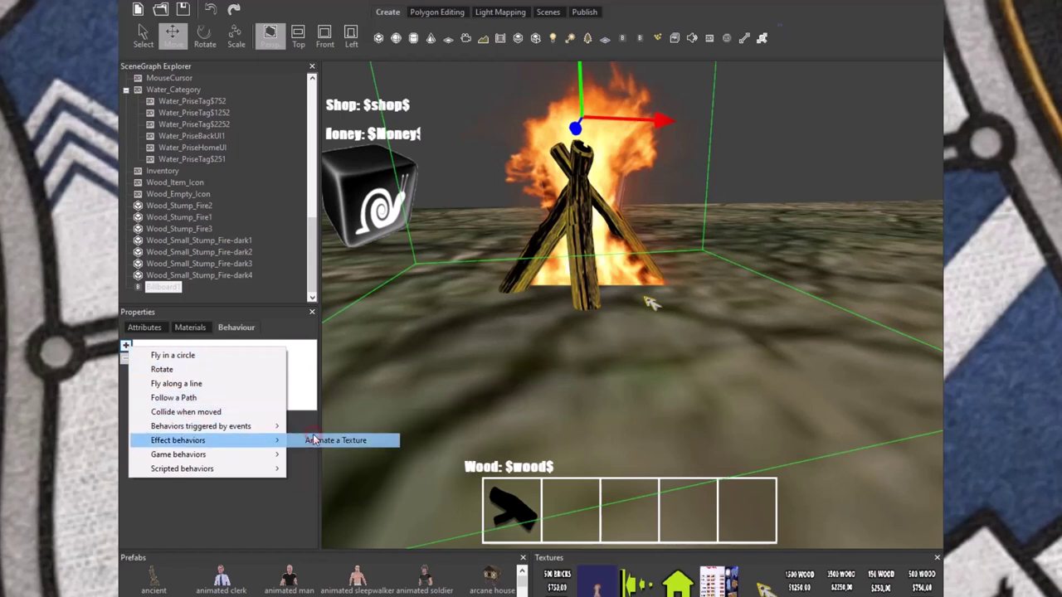
click(365, 440)
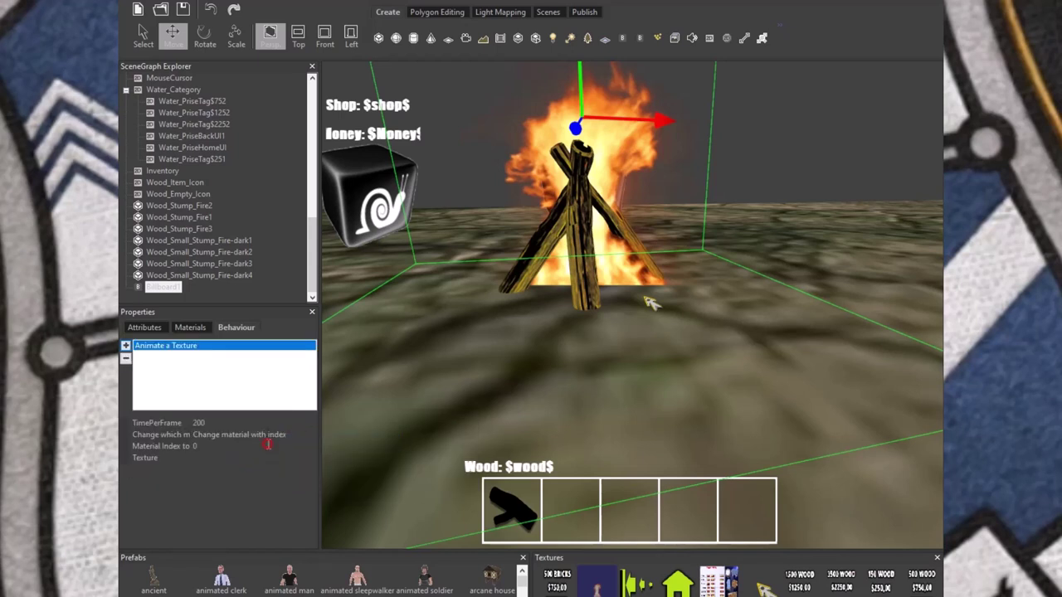
- Pick a flame image from Sprites\fire gif as the animation's first texture
click(265, 445)
click(272, 457)
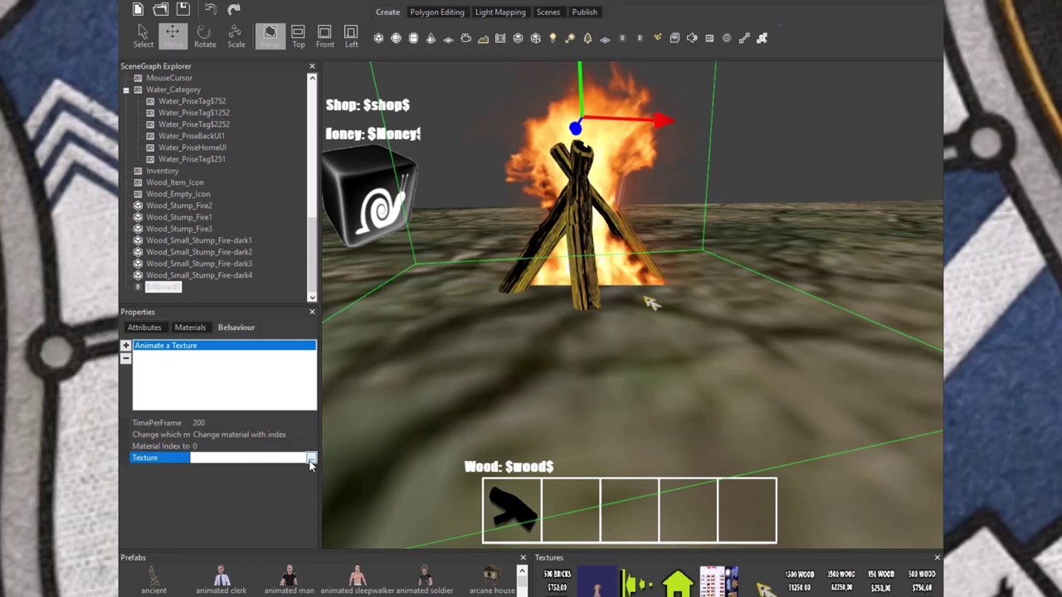
click(310, 459)
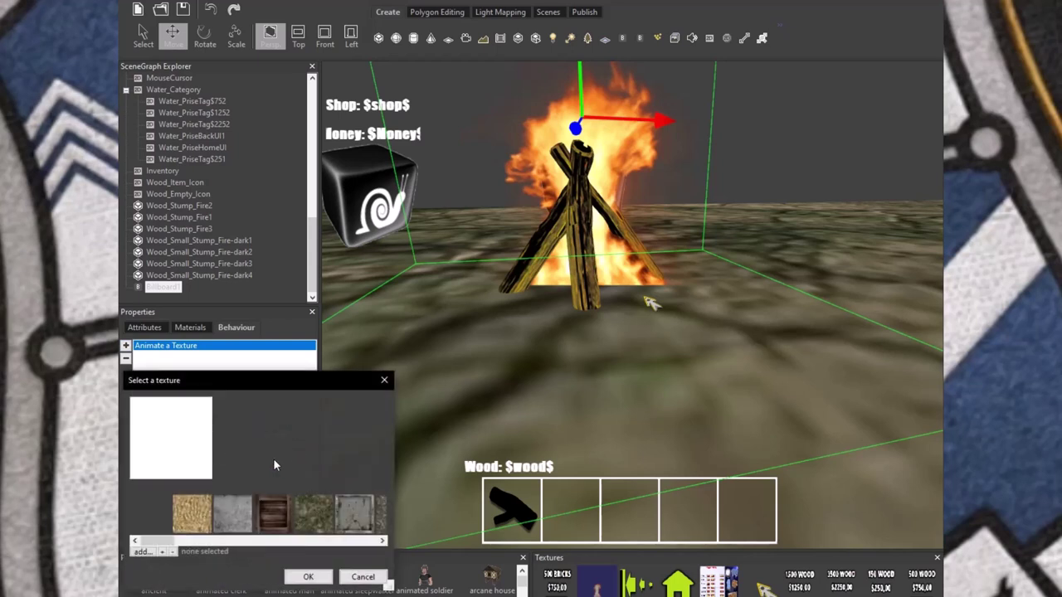
mouse_move(147, 541)
mouse_down()
mouse_move(351, 541)
mouse_move(314, 540)
mouse_up()
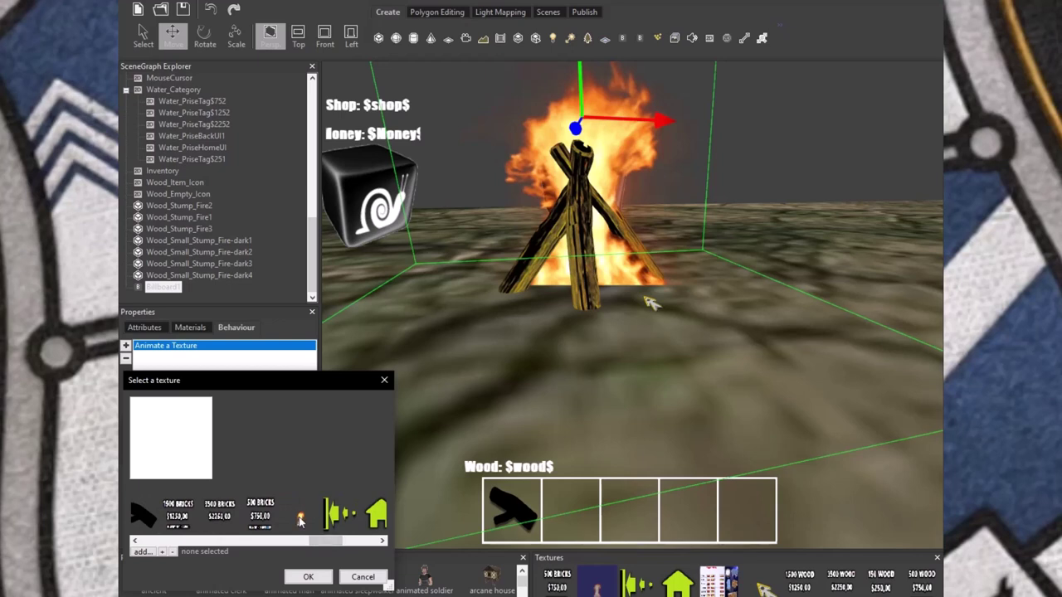
click(300, 521)
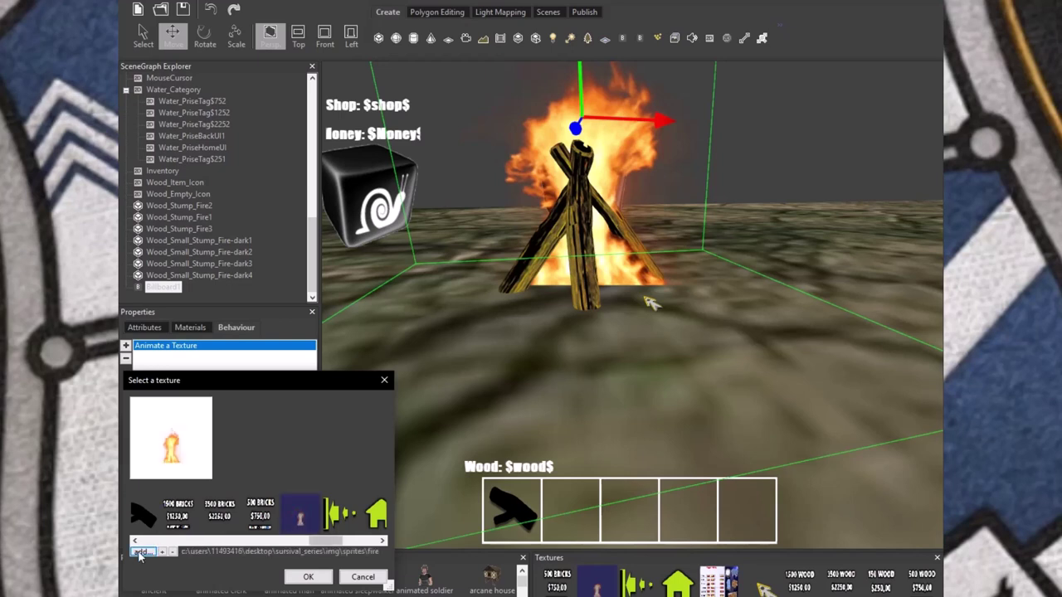
- Confirm the first frame and add 002.png as the second flame frame
click(302, 576)
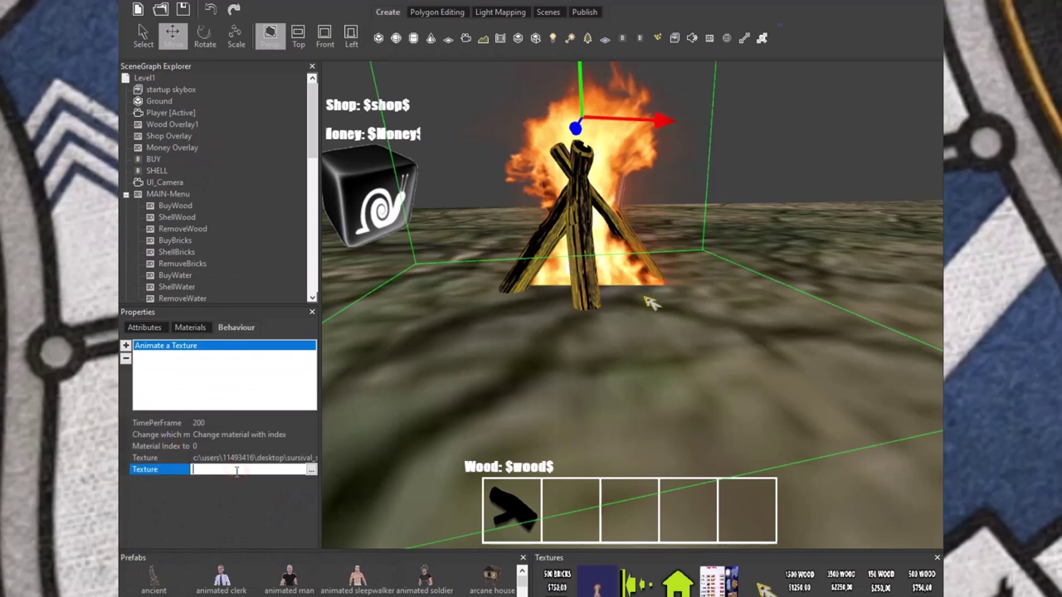
click(313, 470)
click(141, 552)
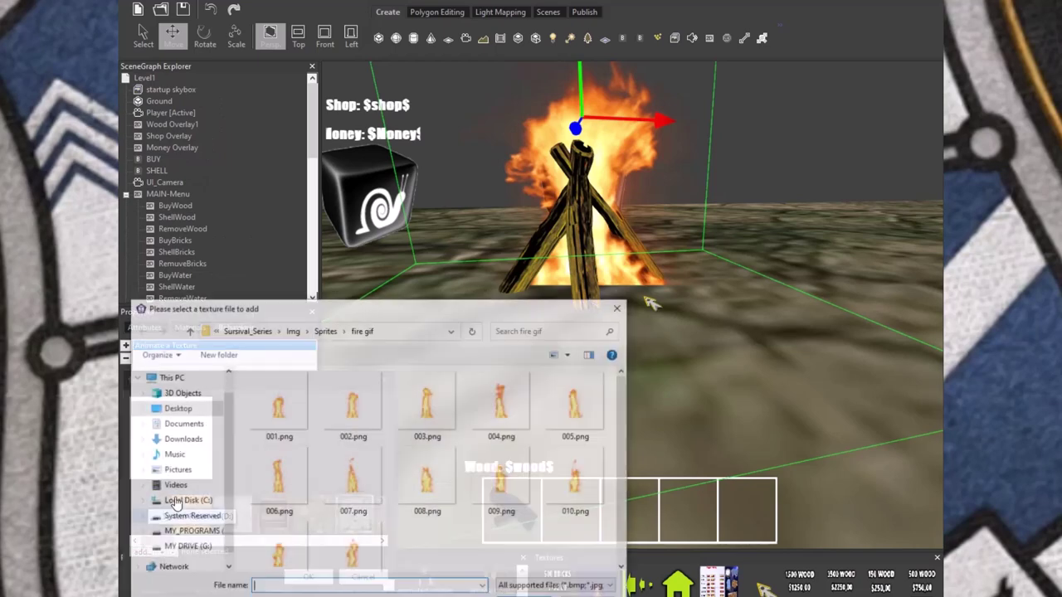
click(353, 405)
key(Return)
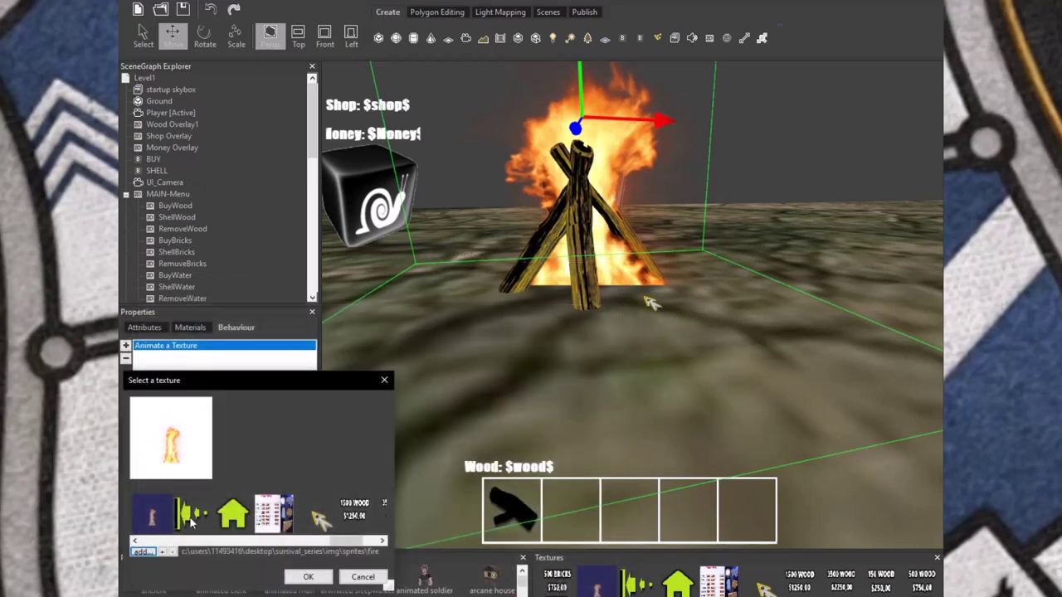
click(325, 578)
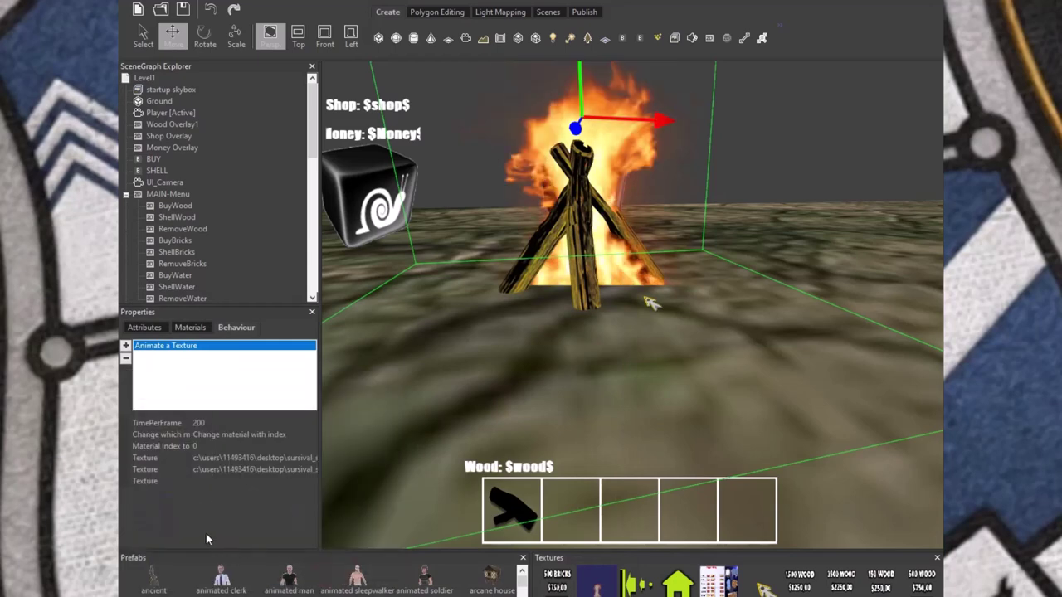
scroll(453, 415, down, 3)
scroll(481, 396, down, 2)
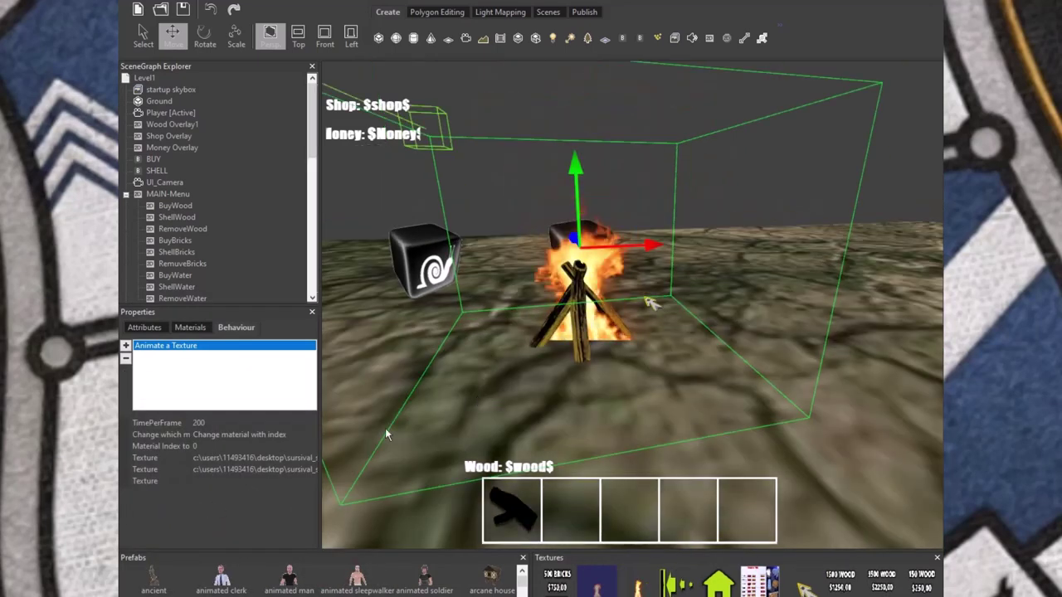
scroll(488, 439, up, 3)
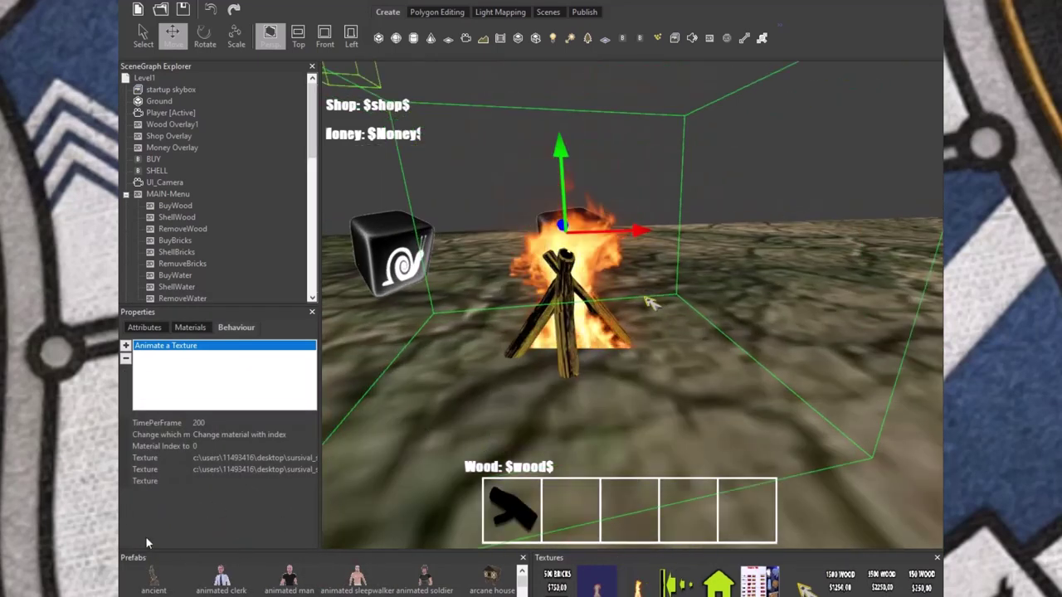
- Add 003.png and 004.png as the third and fourth flame frames
click(195, 486)
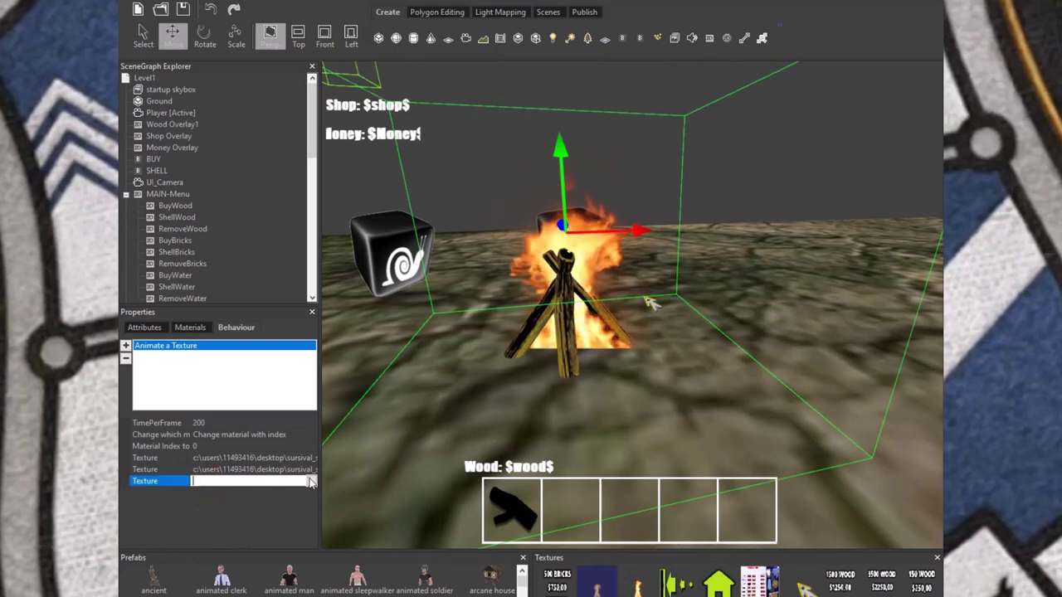
click(144, 552)
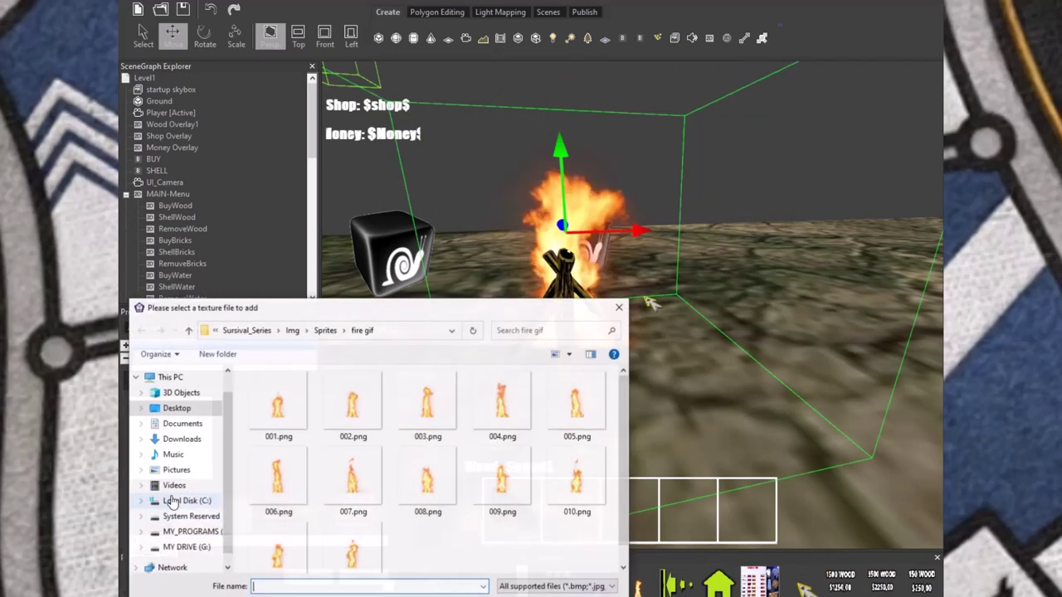
click(428, 405)
key(Return)
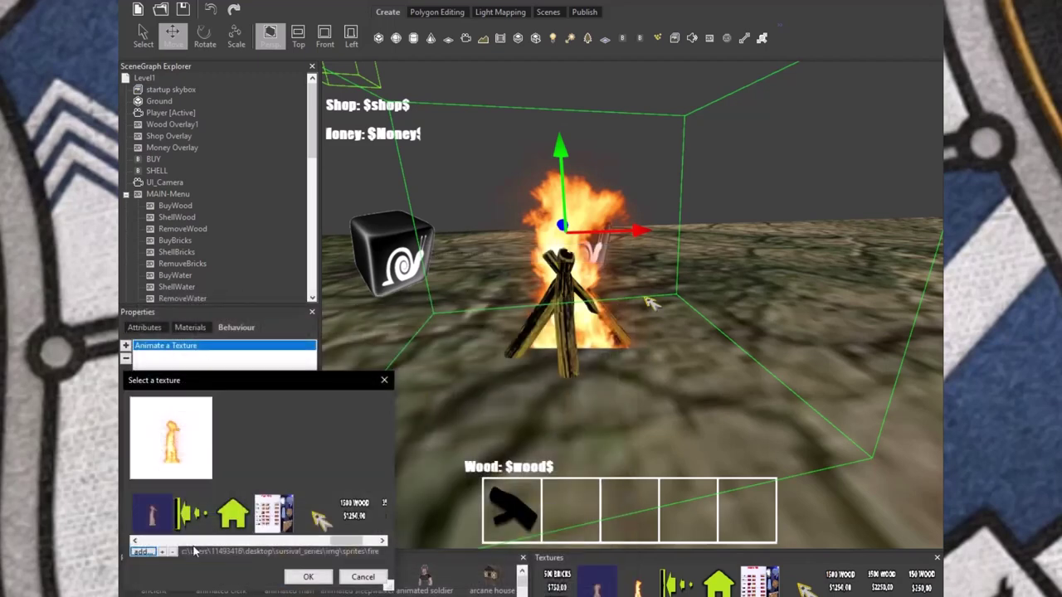
click(300, 577)
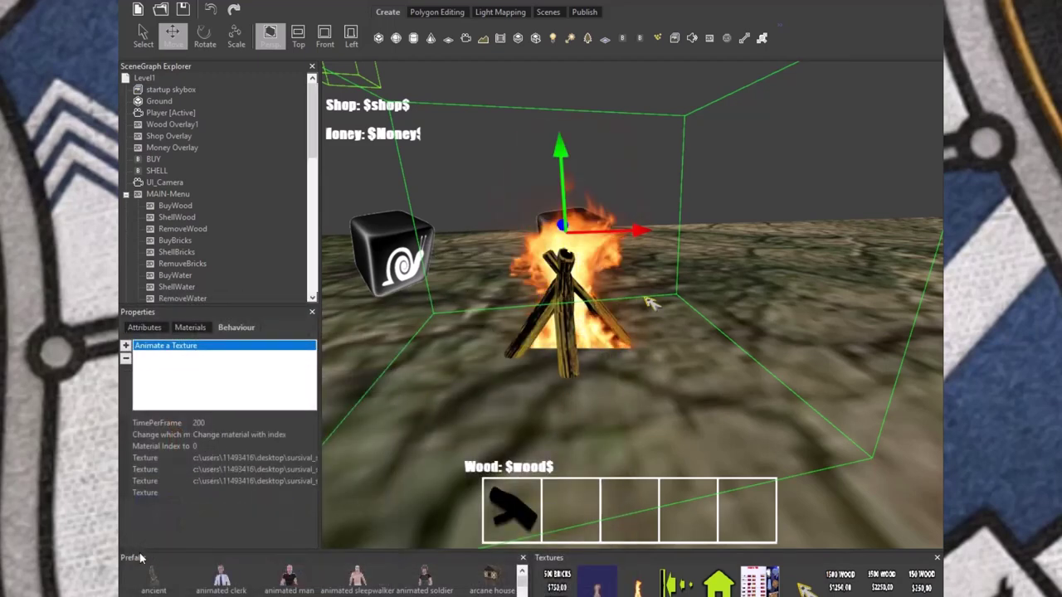
click(201, 496)
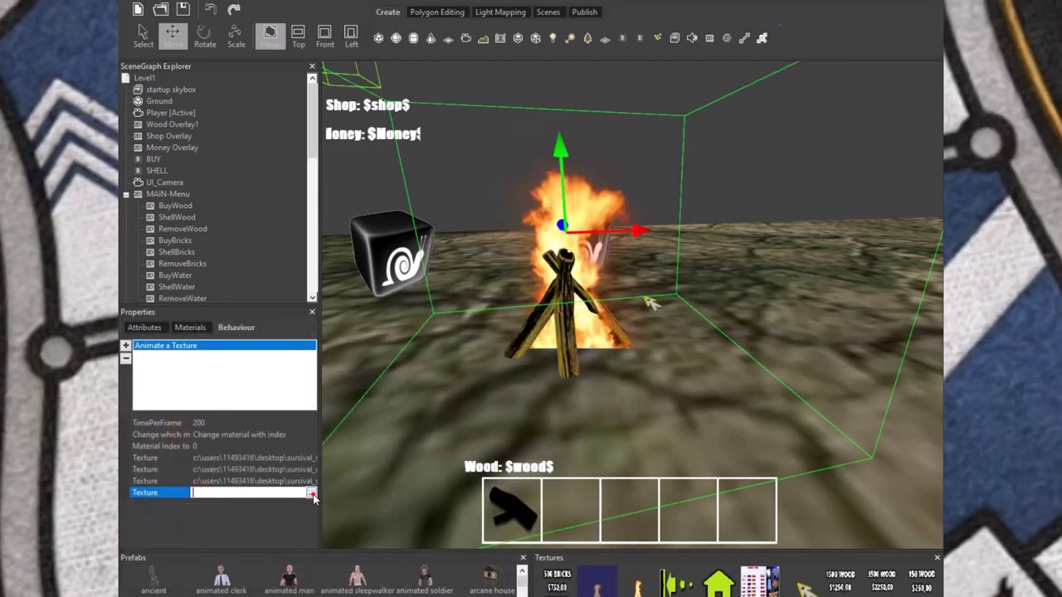
click(142, 552)
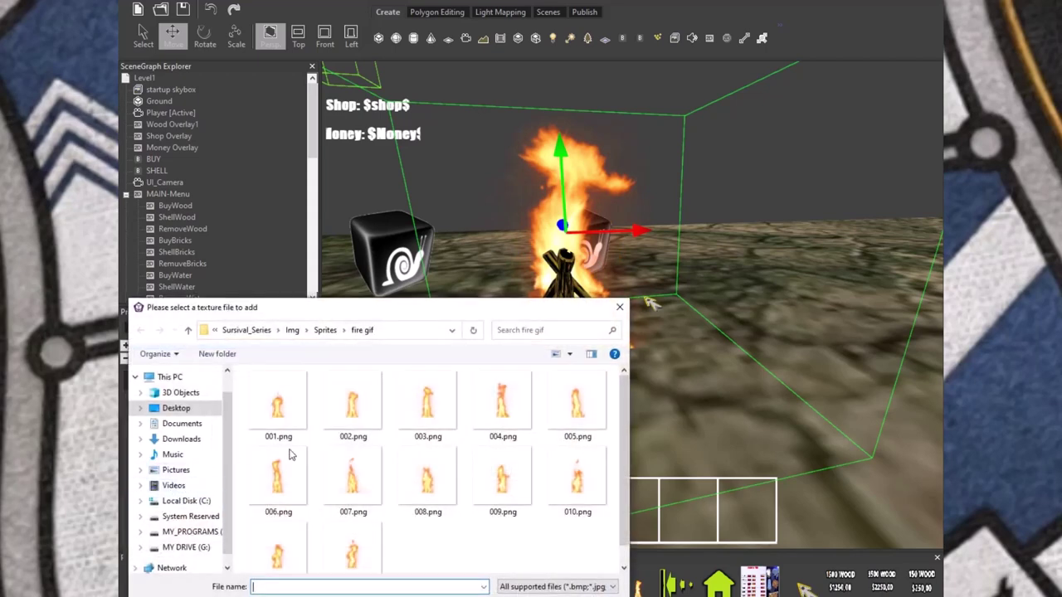
click(508, 416)
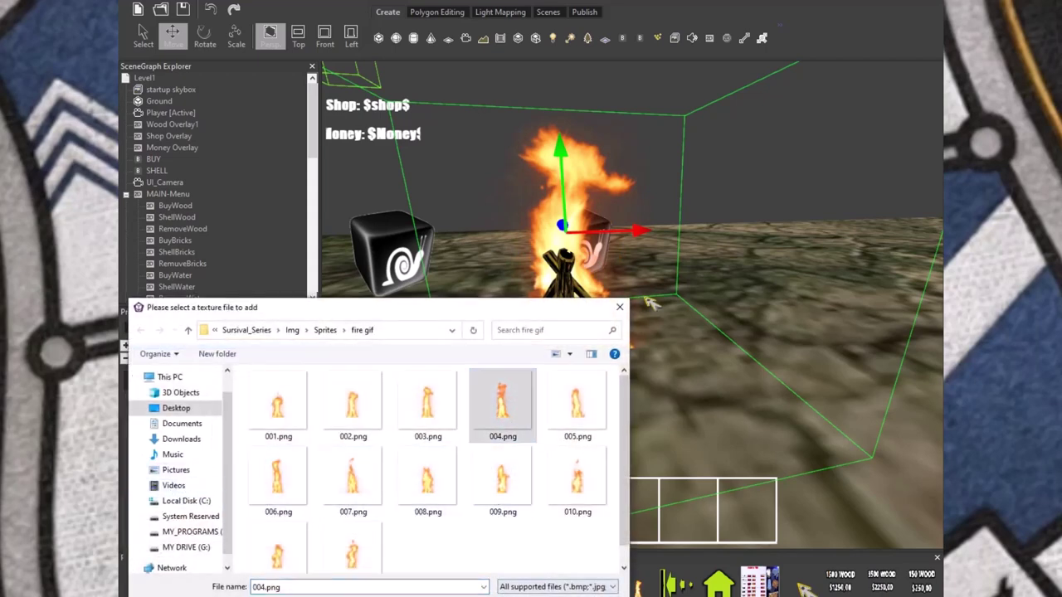
key(Return)
click(307, 576)
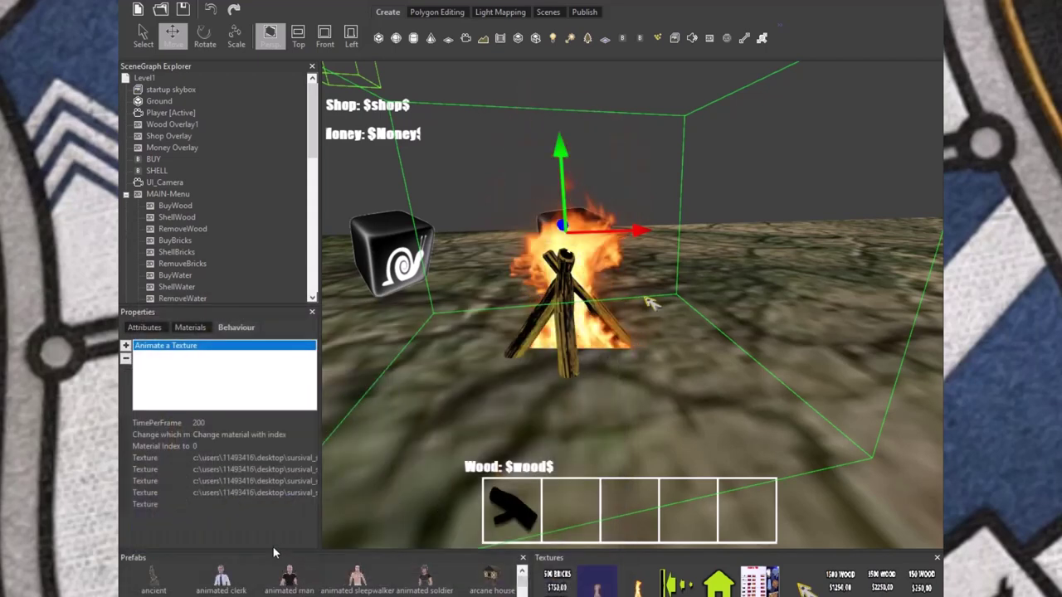
- Add 005.png and 006.png as the next flame frames
click(211, 504)
click(308, 504)
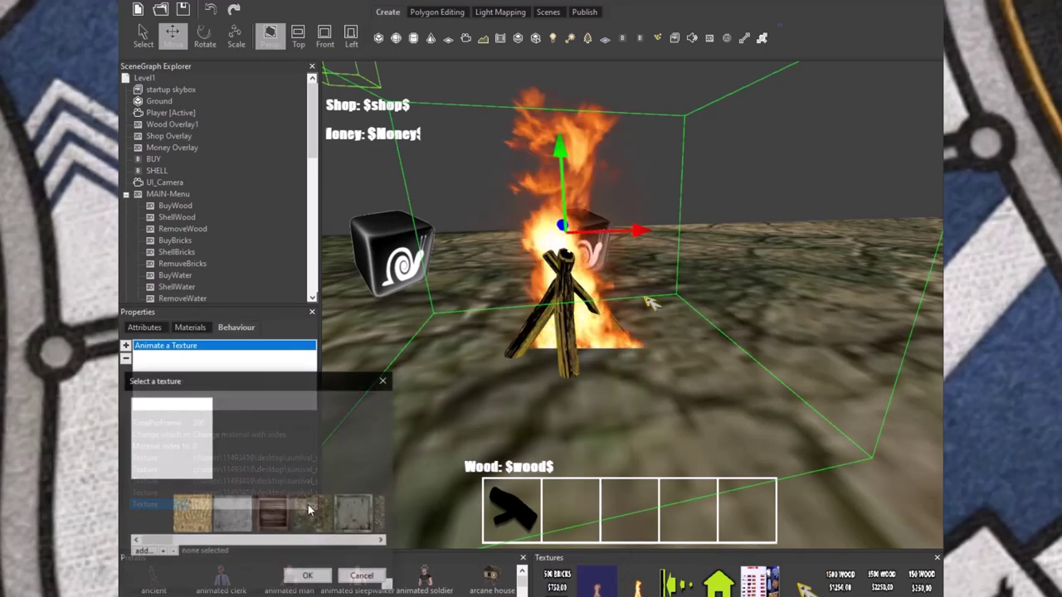
click(152, 554)
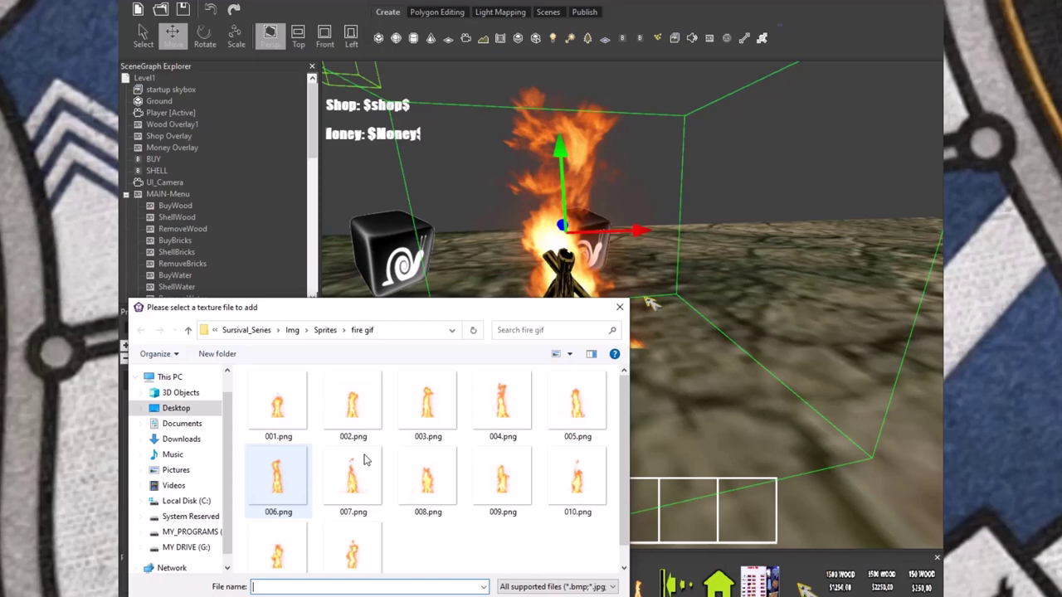
click(569, 423)
key(Return)
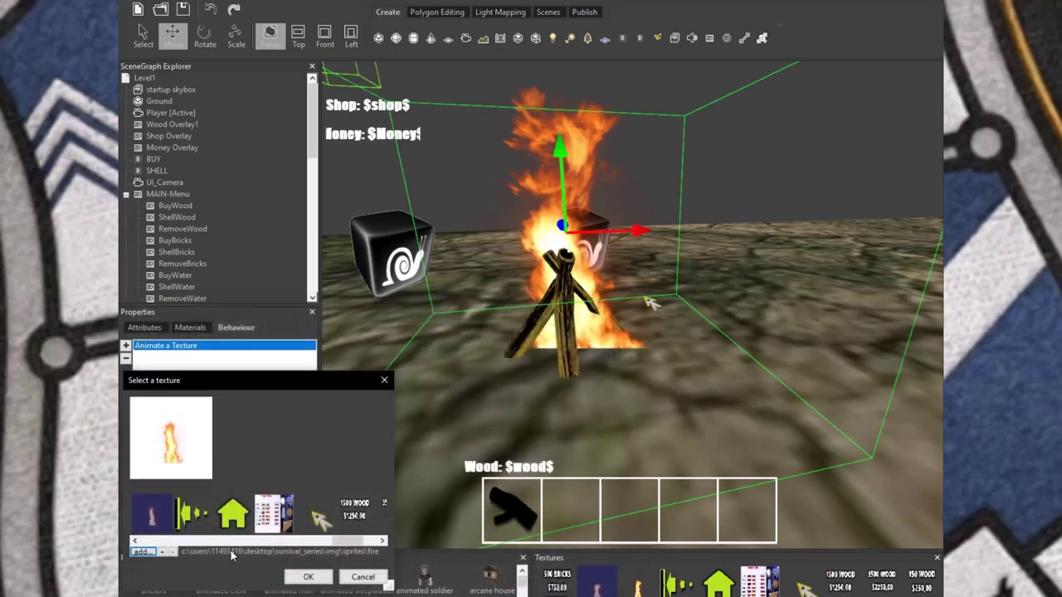
click(300, 576)
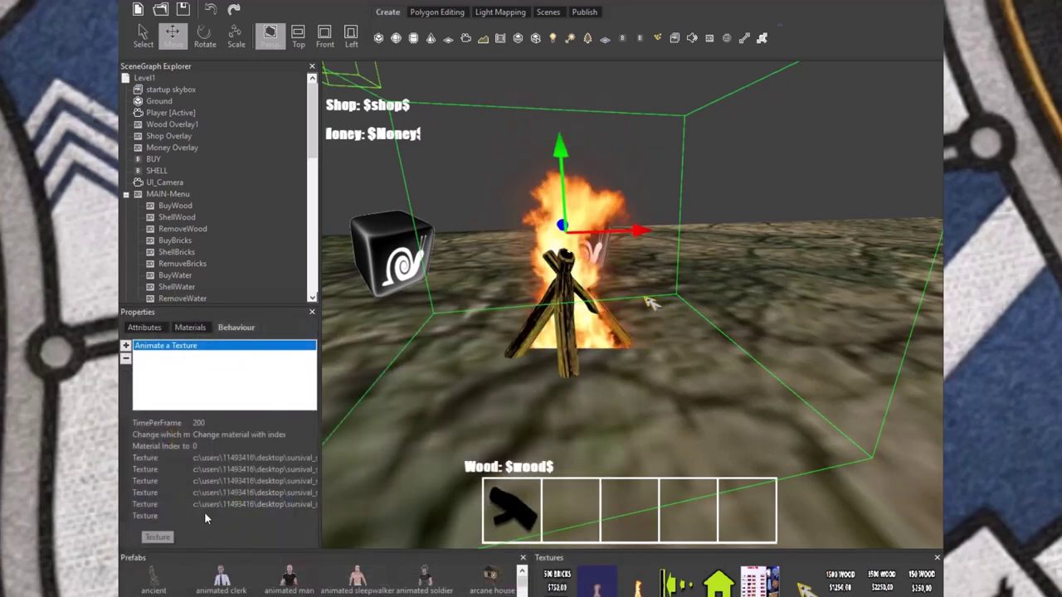
click(213, 516)
click(310, 515)
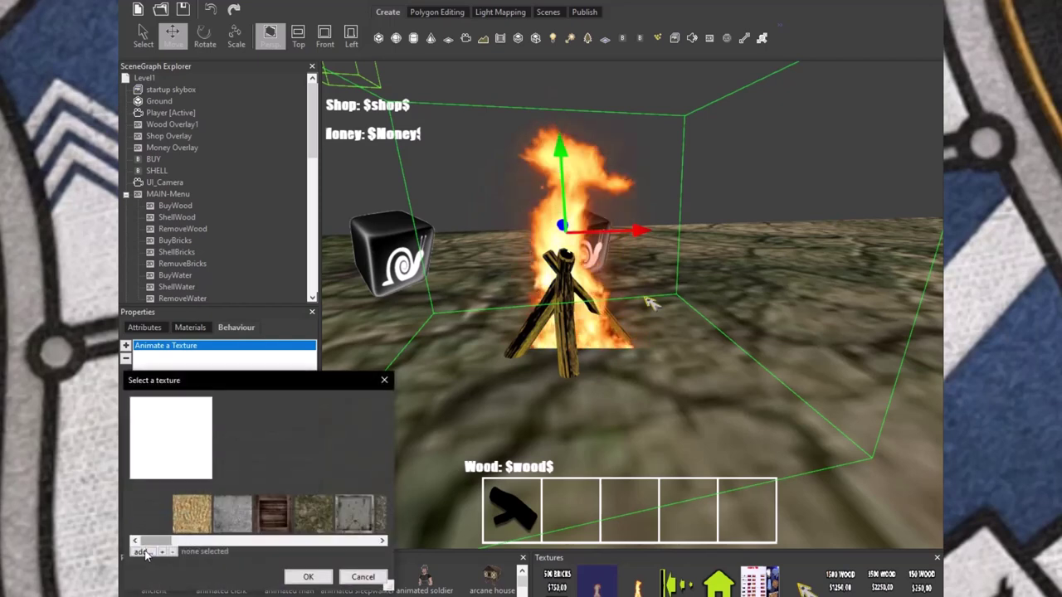
click(143, 551)
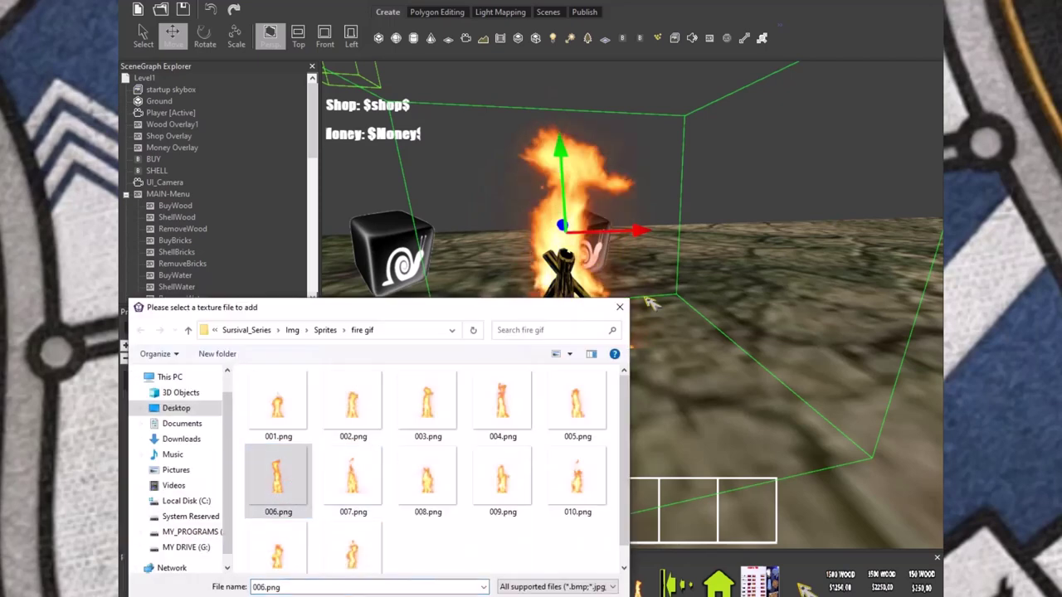
key(Return)
click(304, 577)
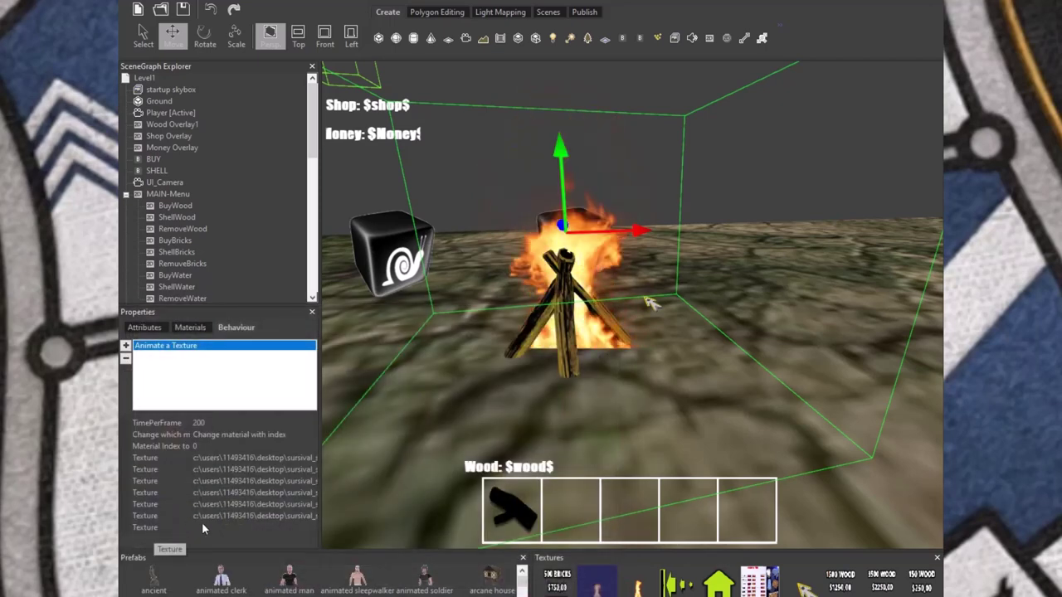
- Add 007.png and 008.png to the flame animation
click(307, 529)
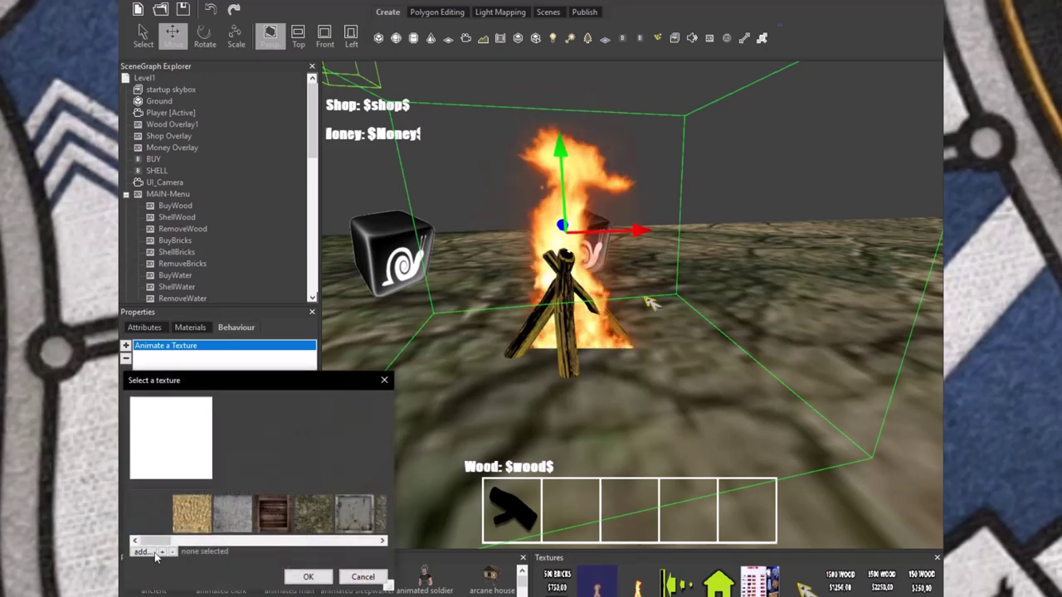
click(142, 552)
click(353, 481)
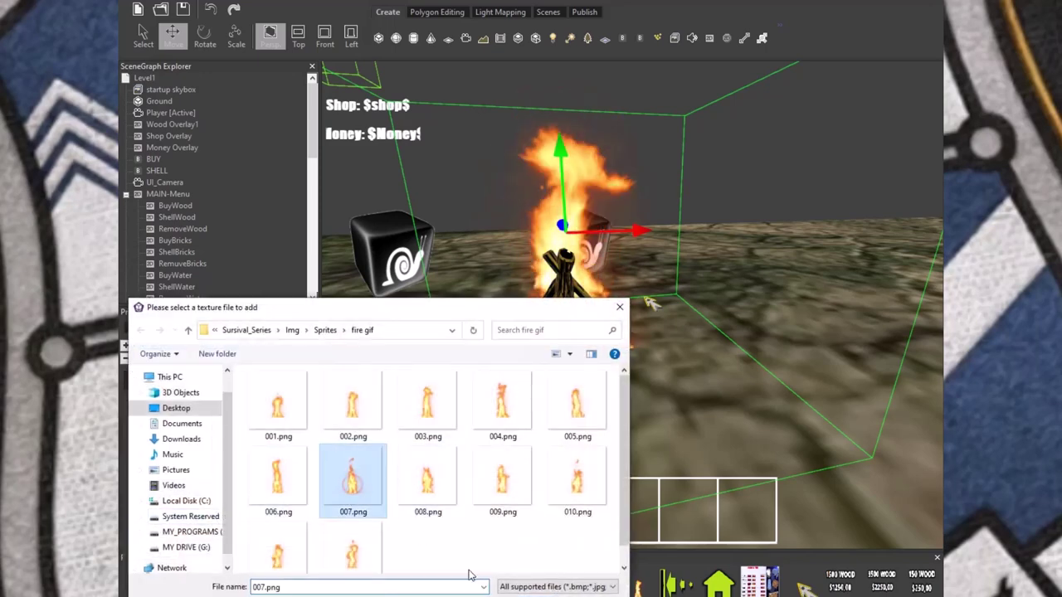
key(Return)
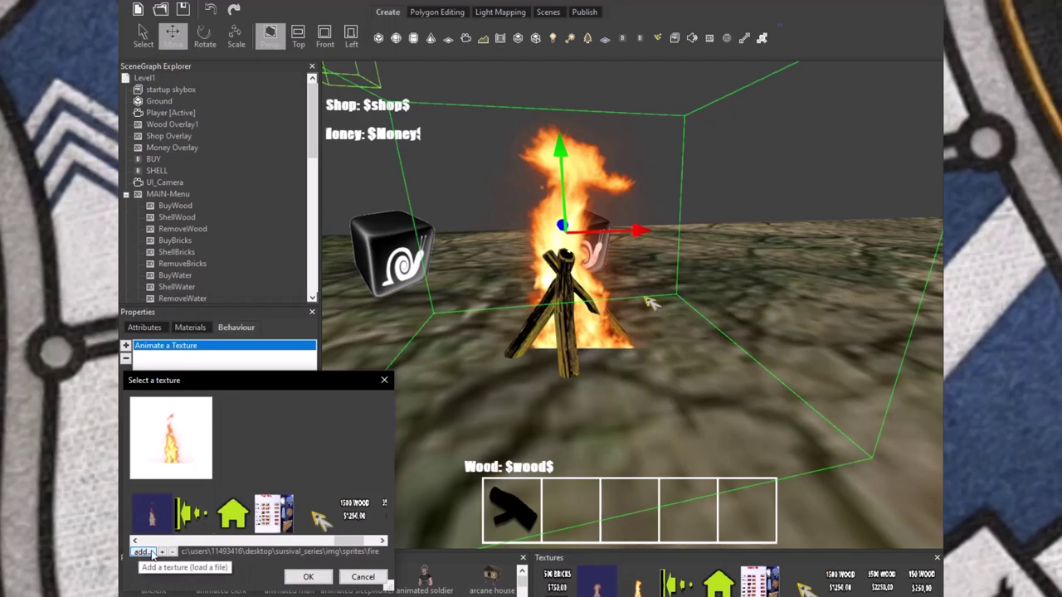
click(302, 579)
click(161, 541)
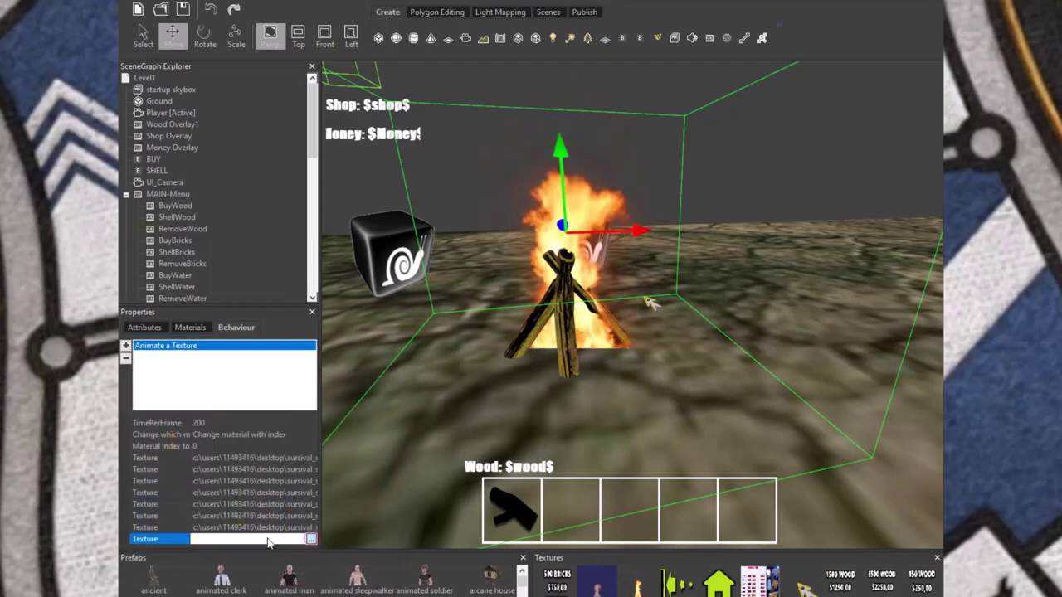
click(311, 539)
click(143, 552)
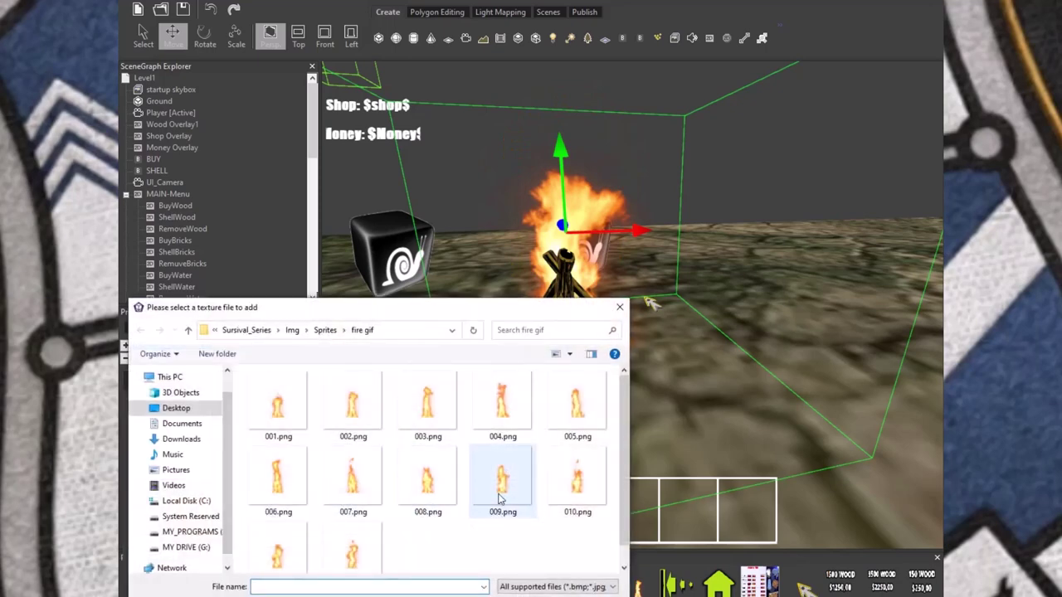
click(435, 491)
key(Return)
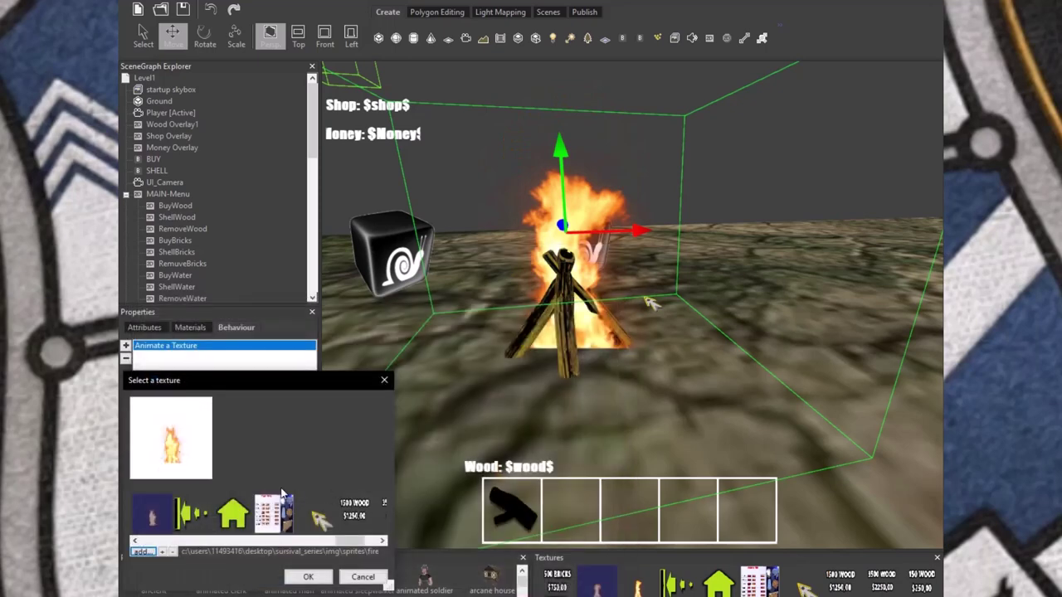
click(306, 575)
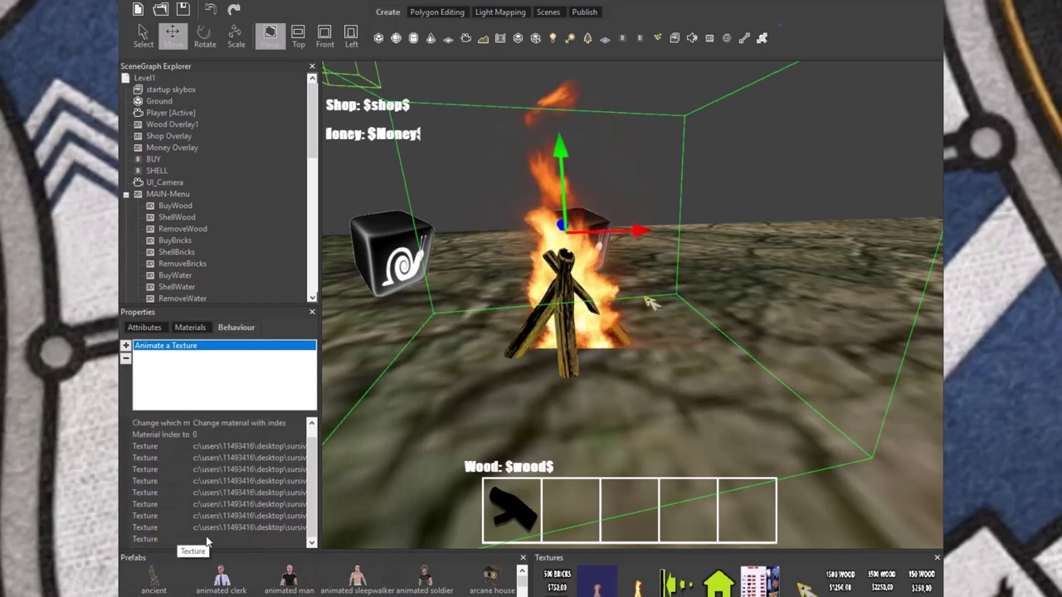
- Add 009.png and 010.png to the flame animation
click(172, 543)
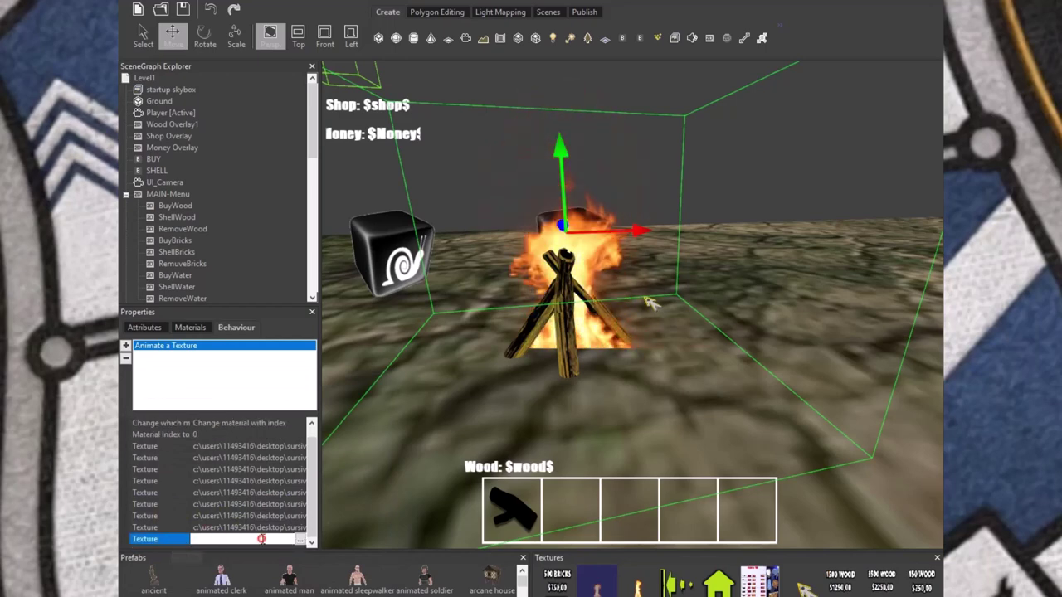
click(301, 540)
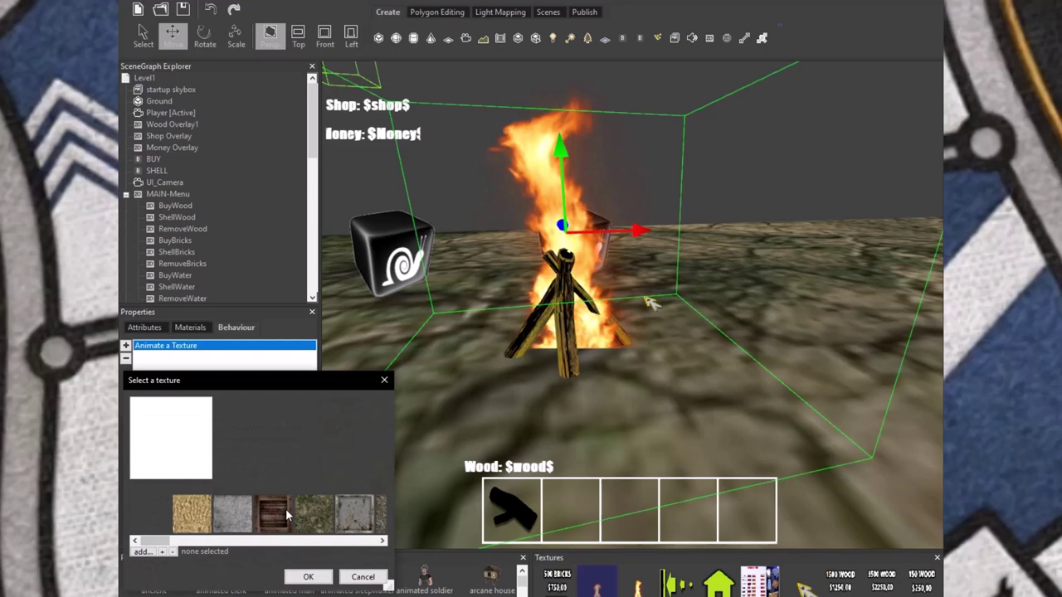
click(169, 549)
click(500, 490)
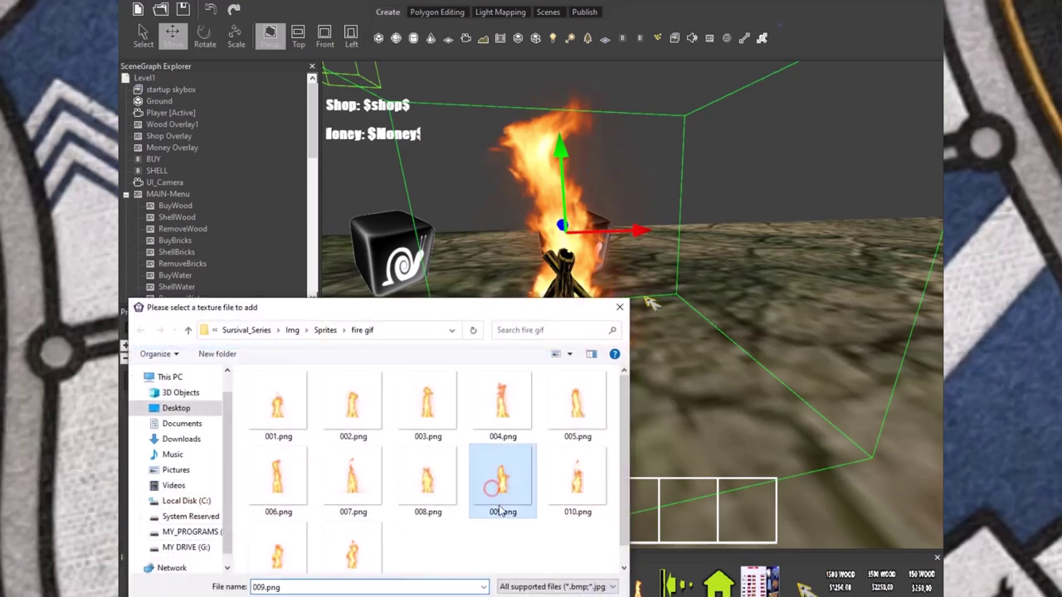
key(Return)
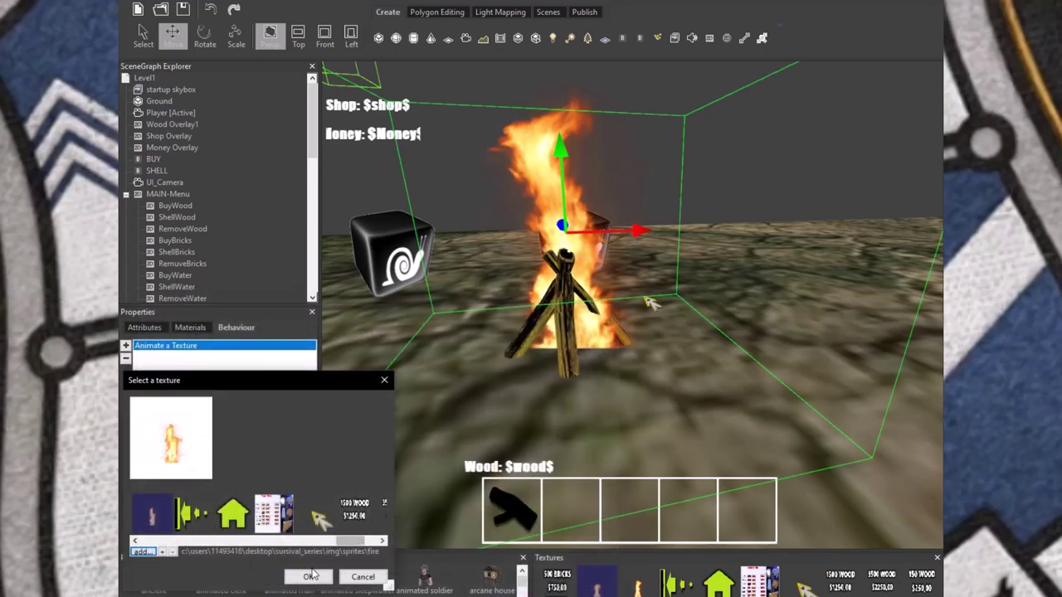
click(310, 576)
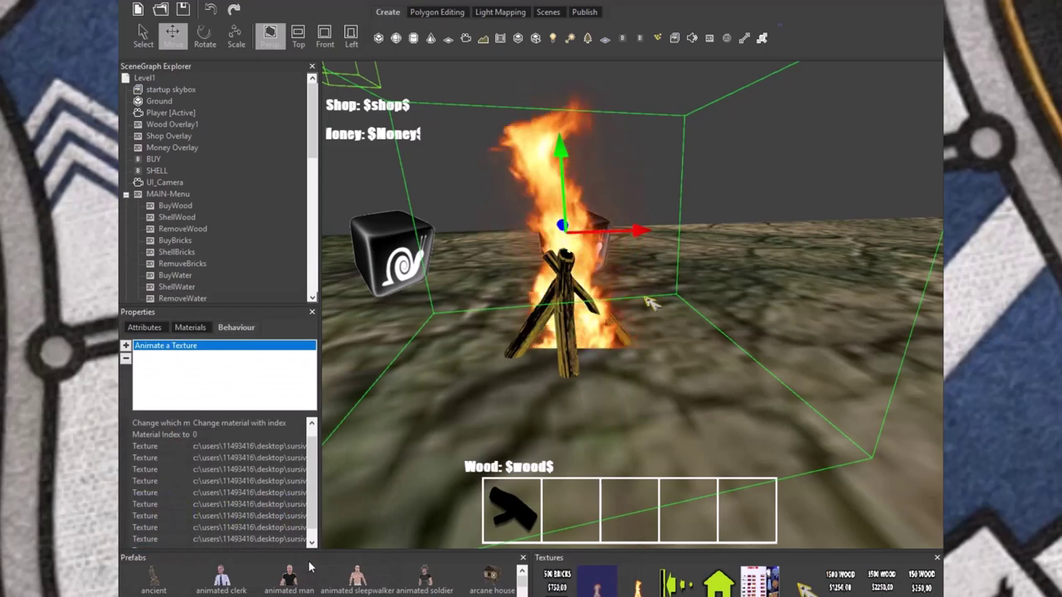
click(197, 539)
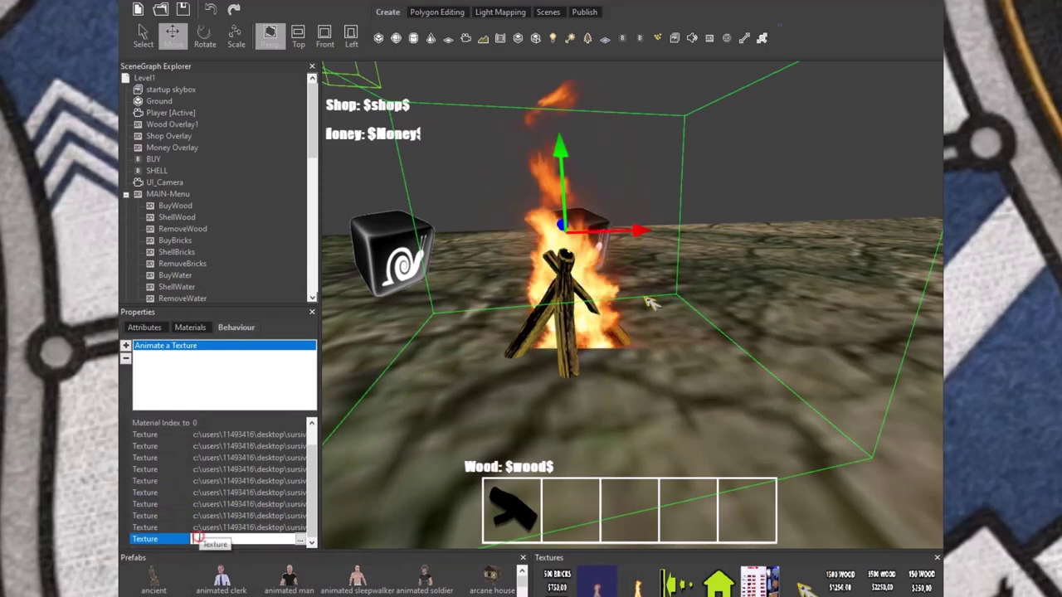
click(301, 540)
click(142, 552)
scroll(502, 452, down, 1)
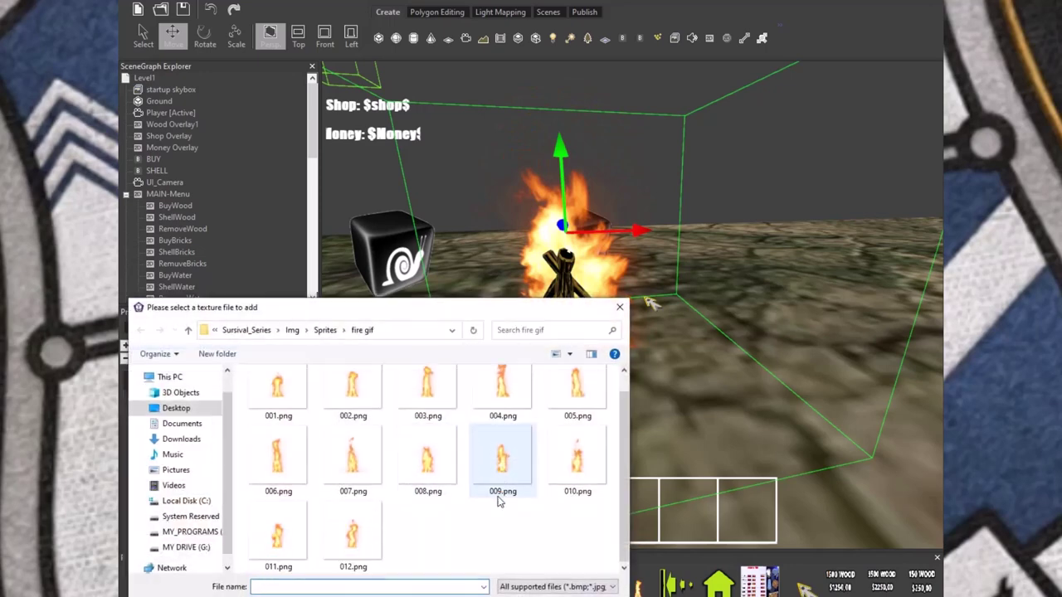
click(576, 460)
double_click(577, 460)
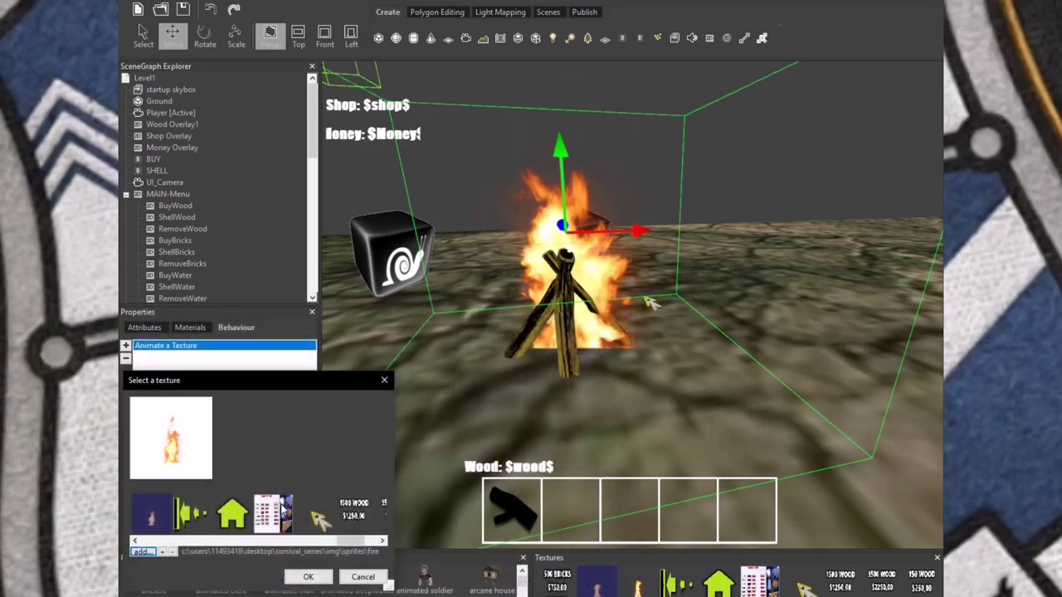
click(309, 576)
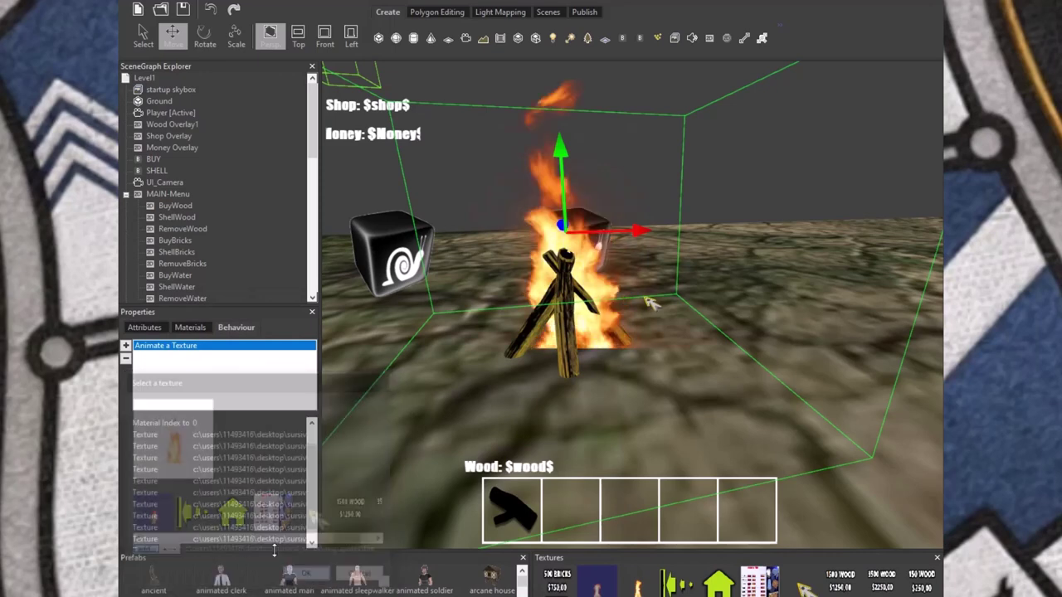
- Add 011.png and 012.png as the final flame frames
click(200, 536)
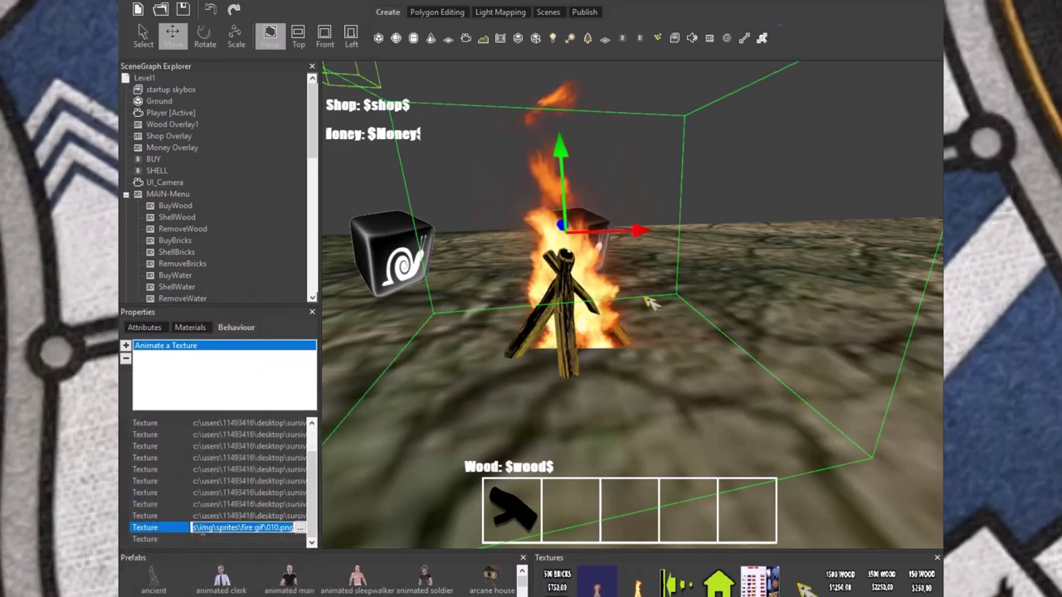
click(301, 540)
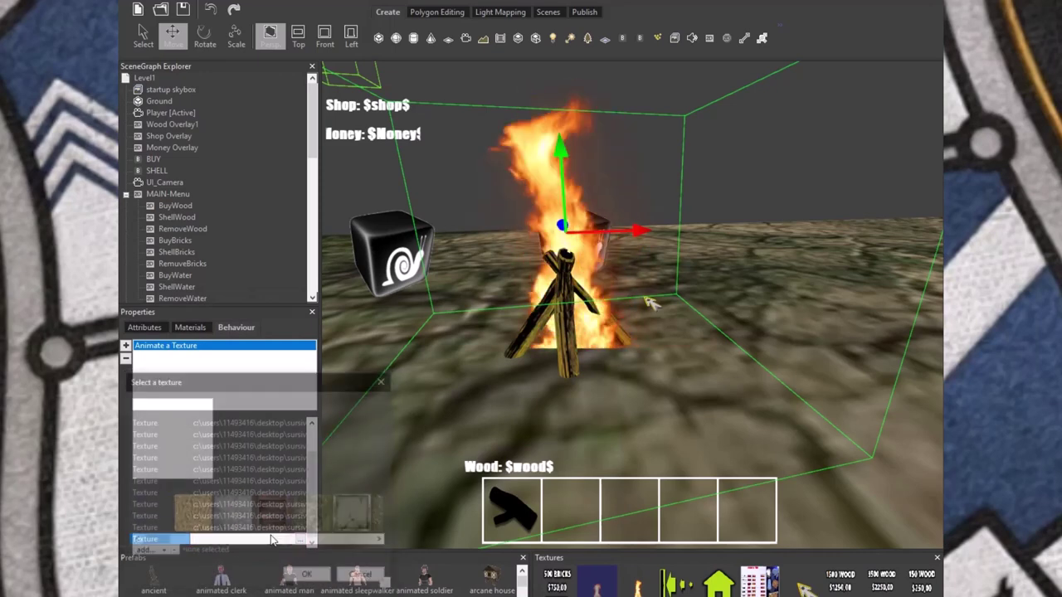
click(141, 551)
scroll(301, 474, down, 1)
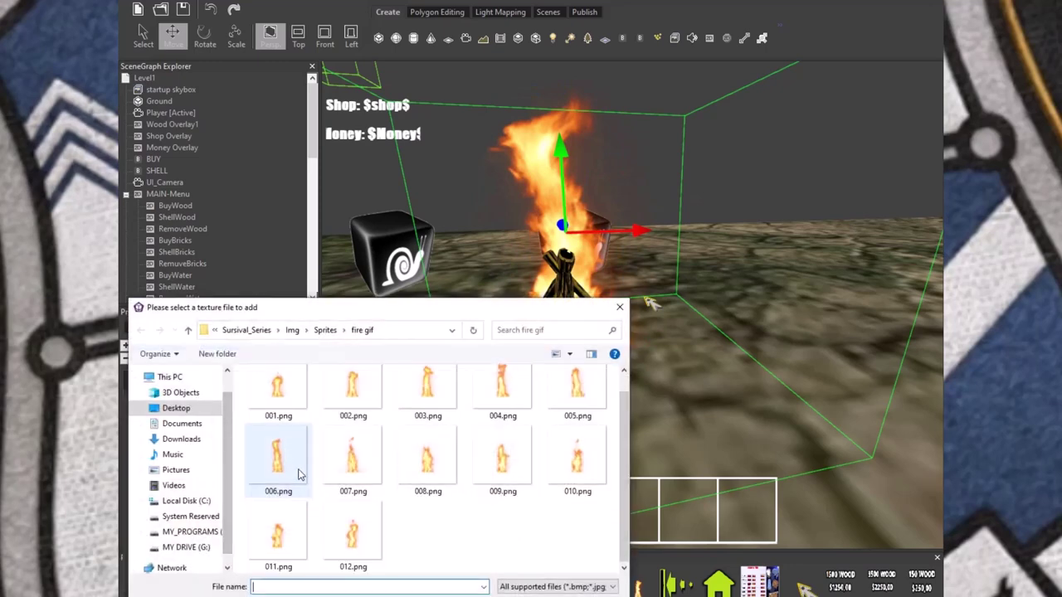
click(278, 537)
key(Return)
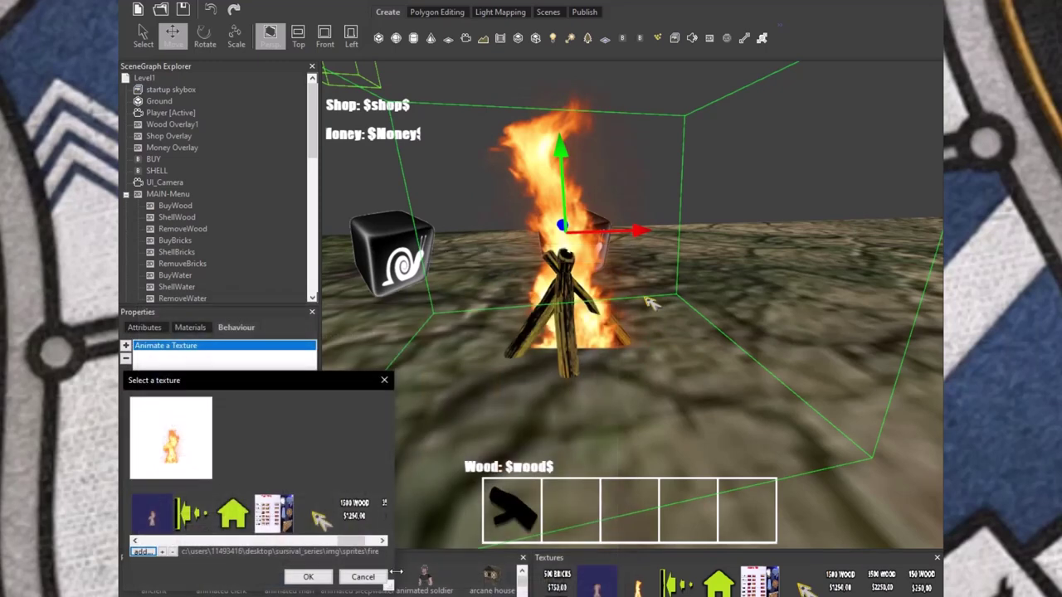
click(306, 577)
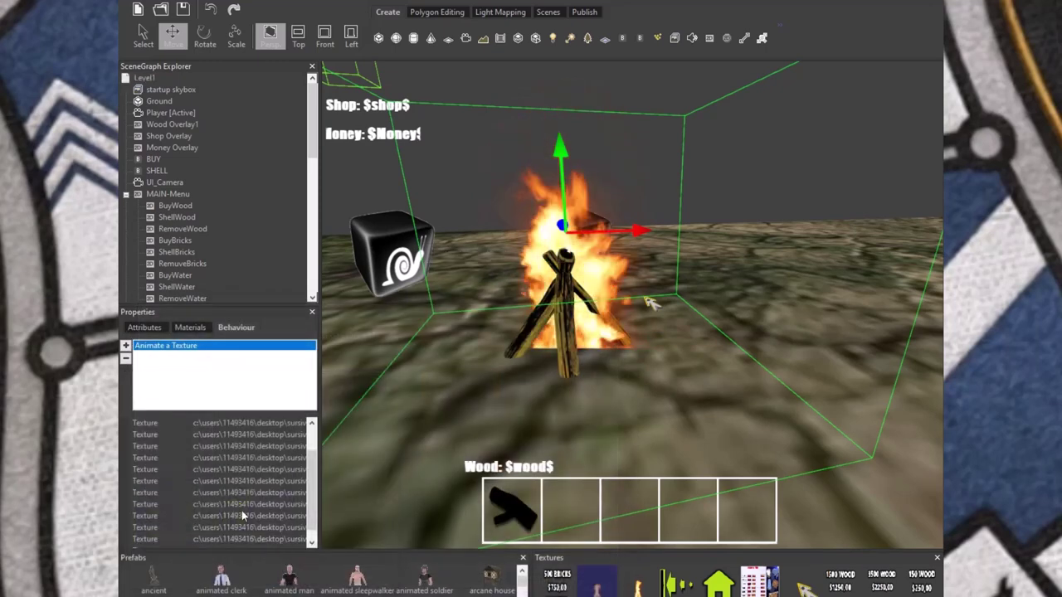
click(200, 538)
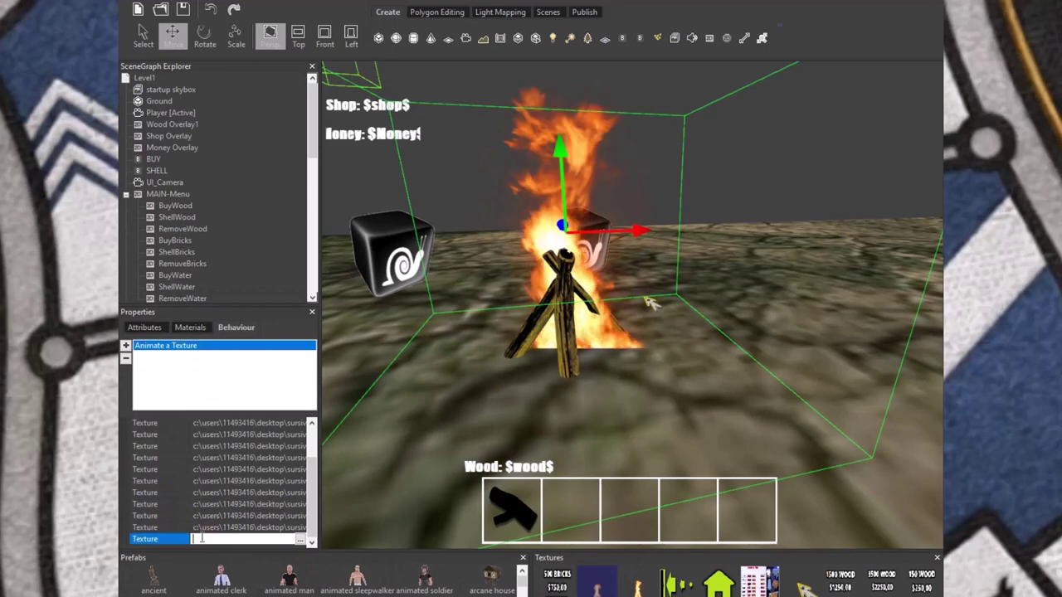
click(300, 541)
click(142, 553)
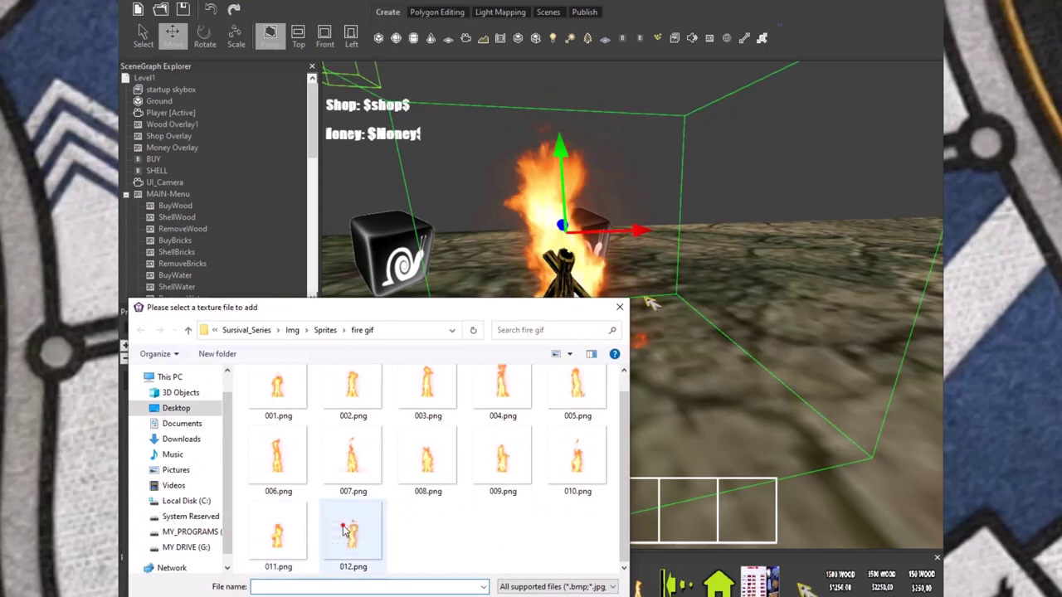
click(351, 538)
key(Return)
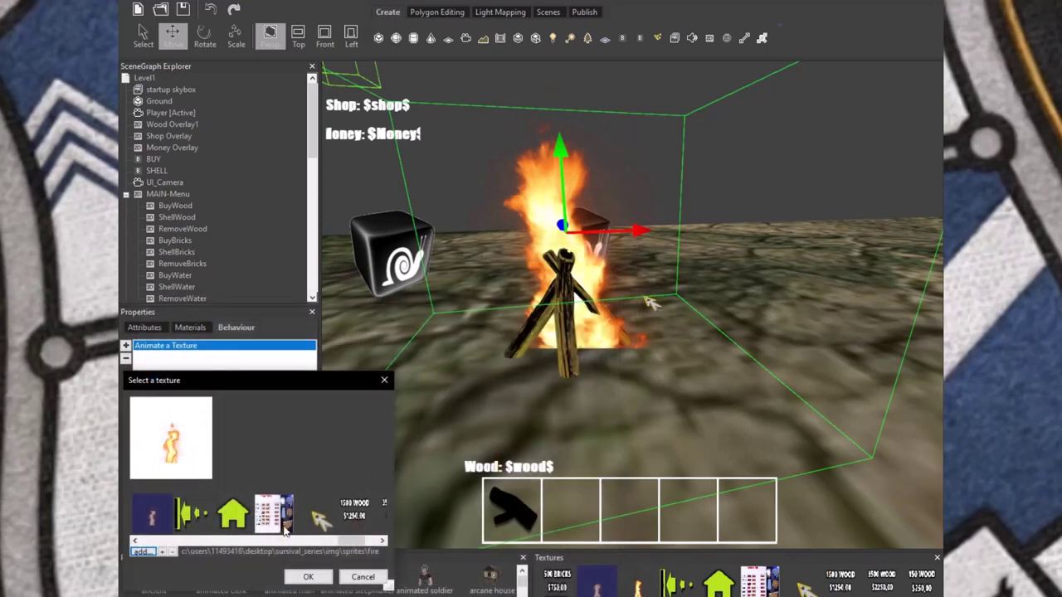
click(305, 577)
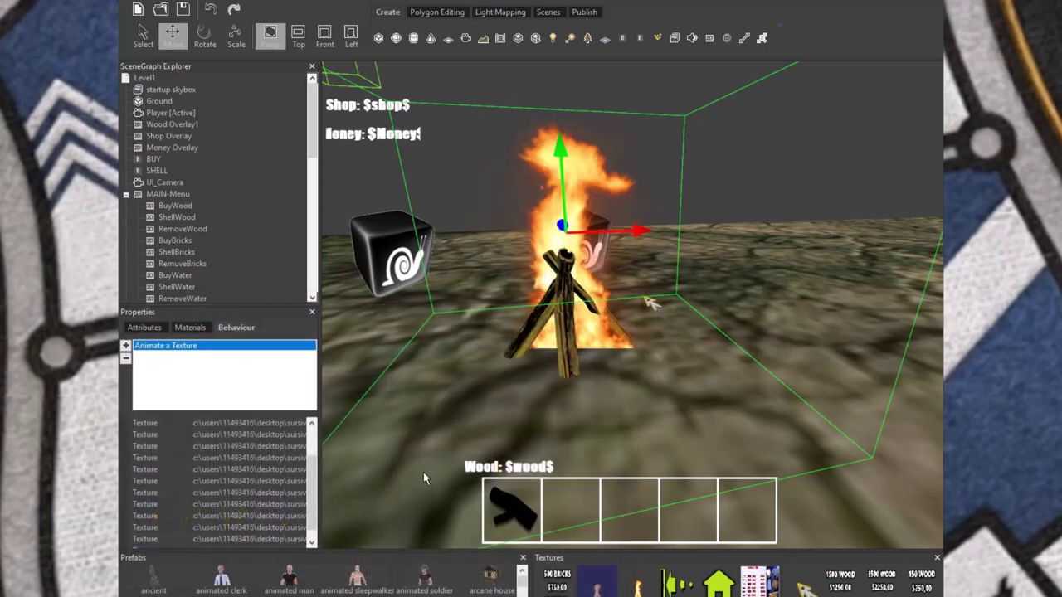
- Launch the game preview from the Publish tab
right_drag(423, 472, 417, 448)
scroll(418, 446, down, 3)
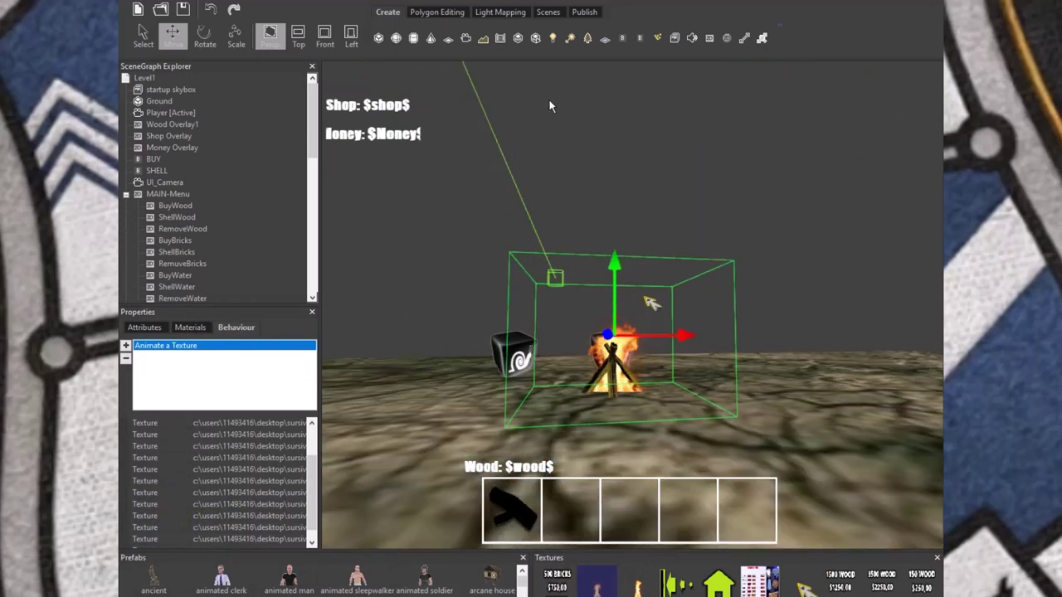
click(586, 14)
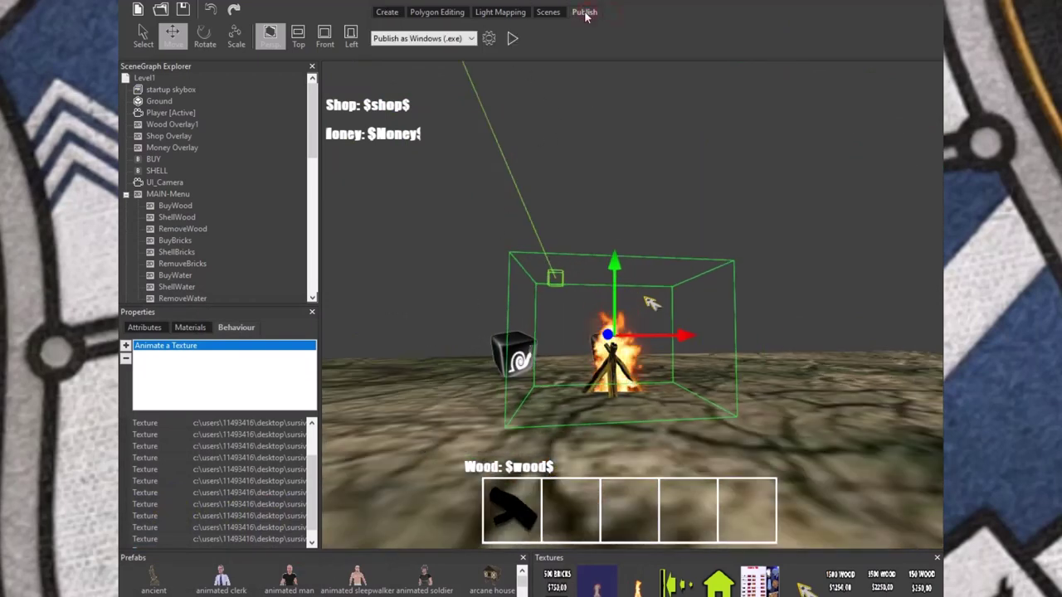
click(513, 39)
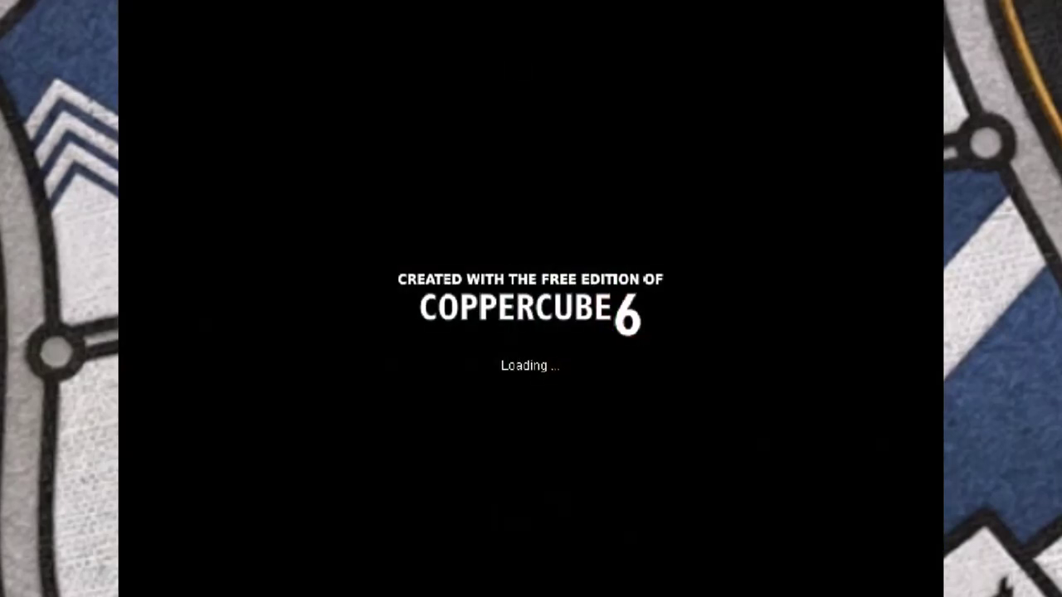
- Walk up to the campfire in the preview to watch the animated flames
key(w)
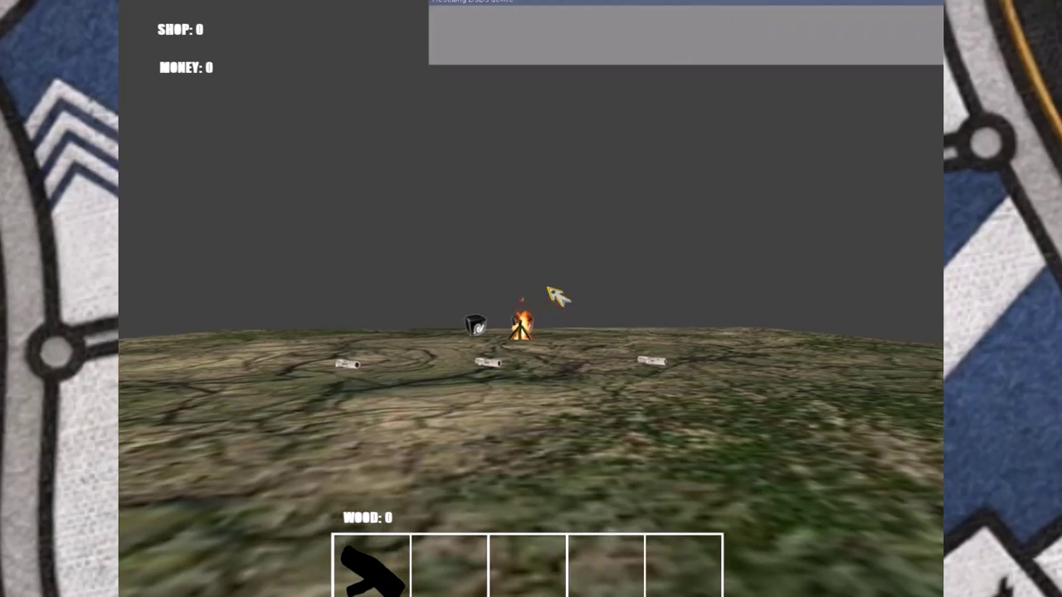
key(w)
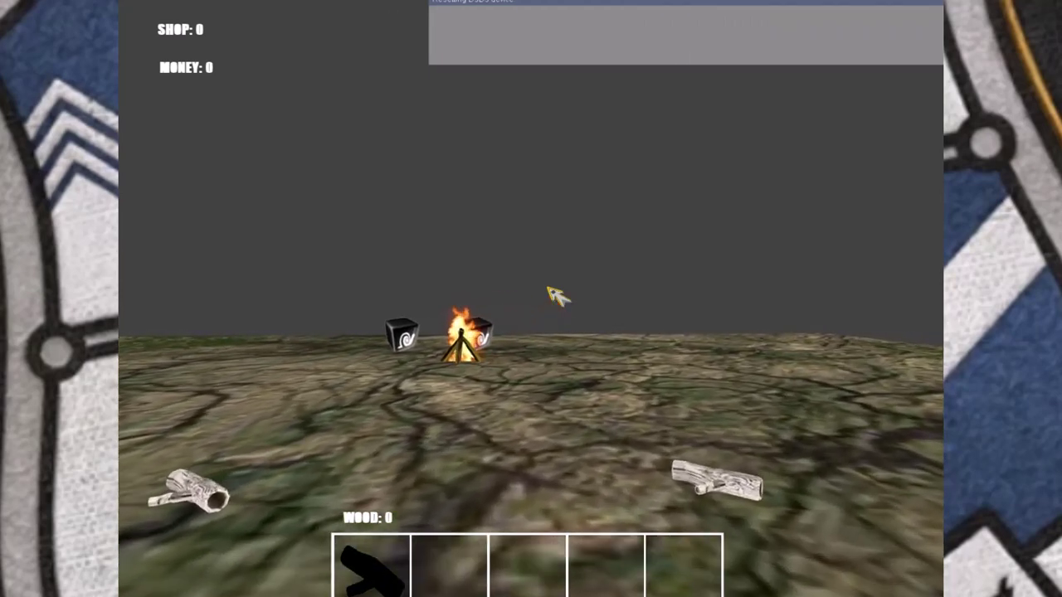
key(w)
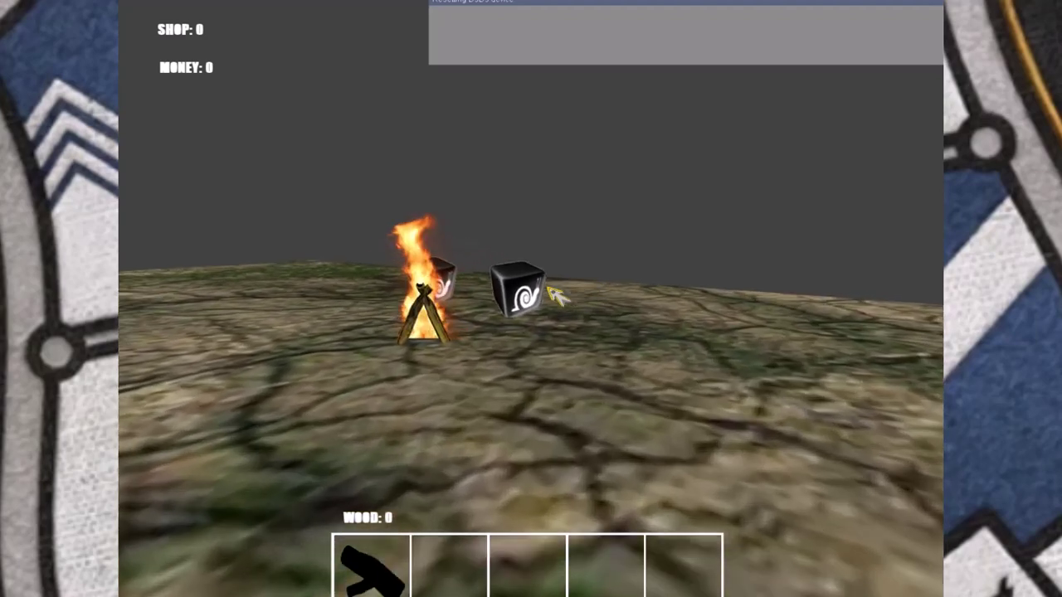
key(w)
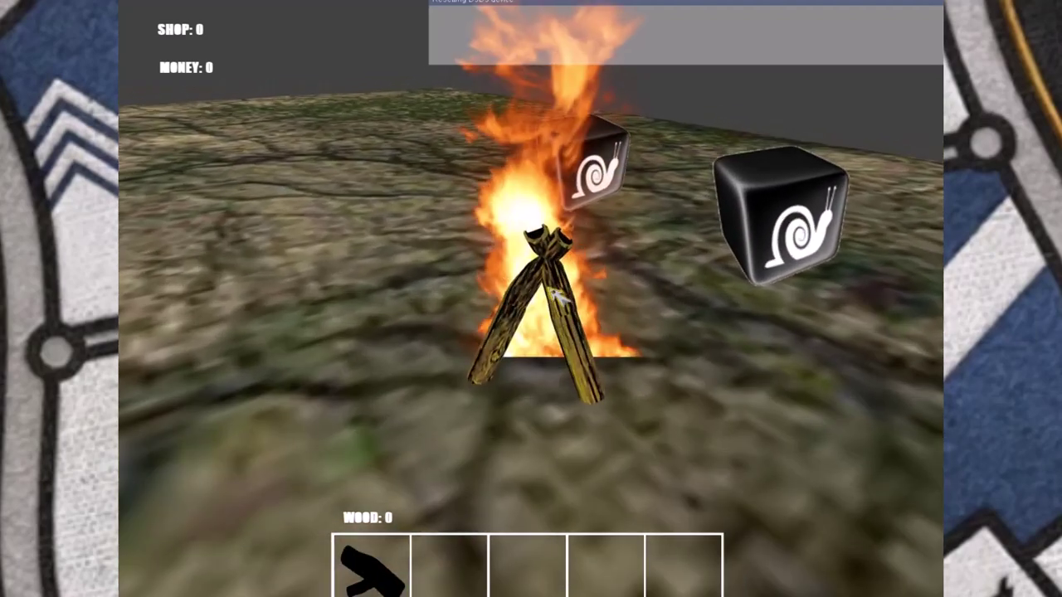
key(w)
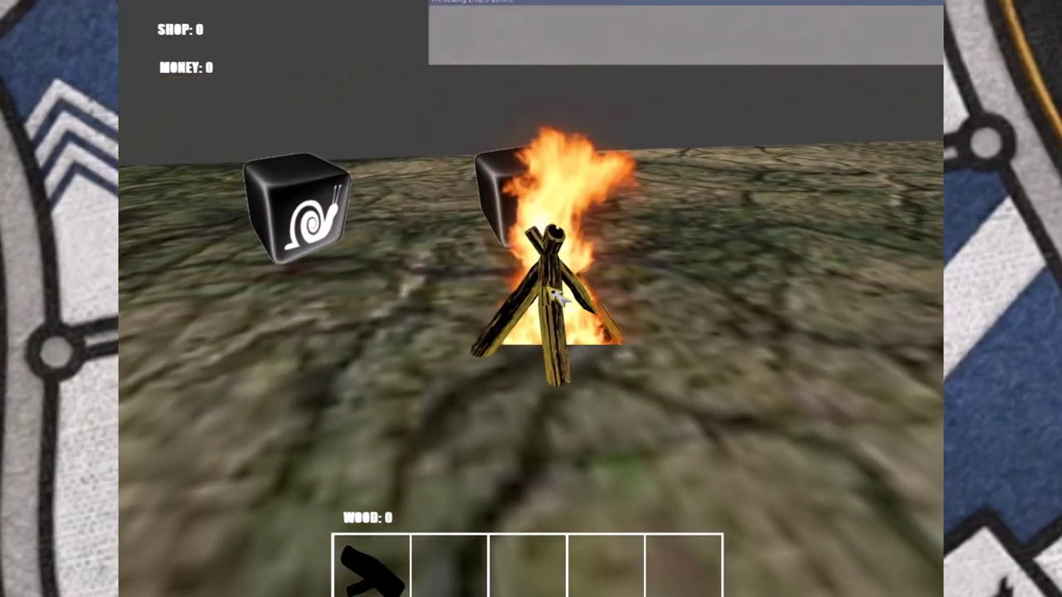
key(s)
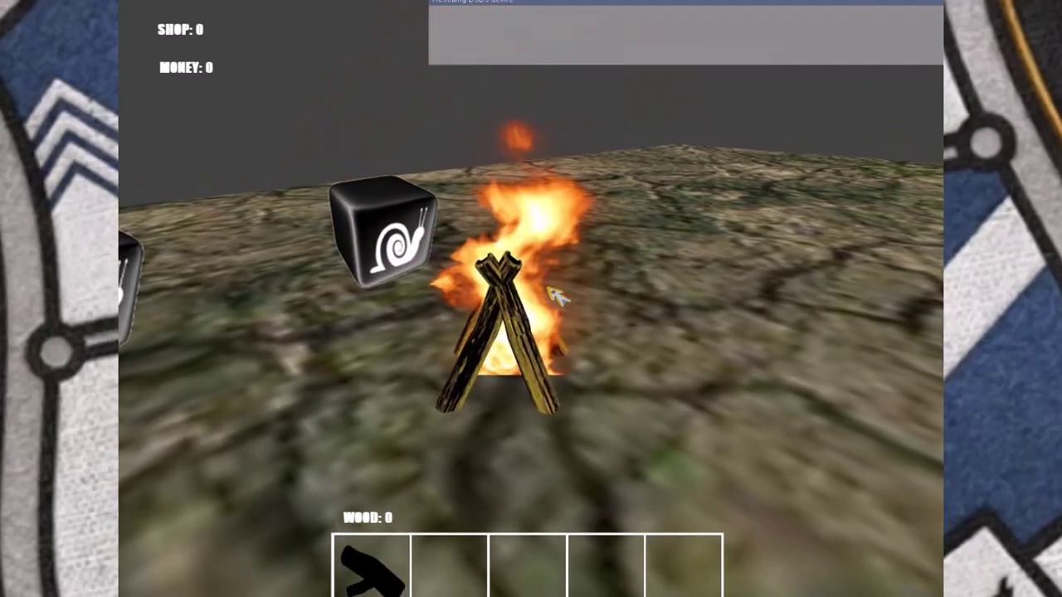
key(w)
- Circle around the fire and the cubes, then close the preview with Escape
key(a)
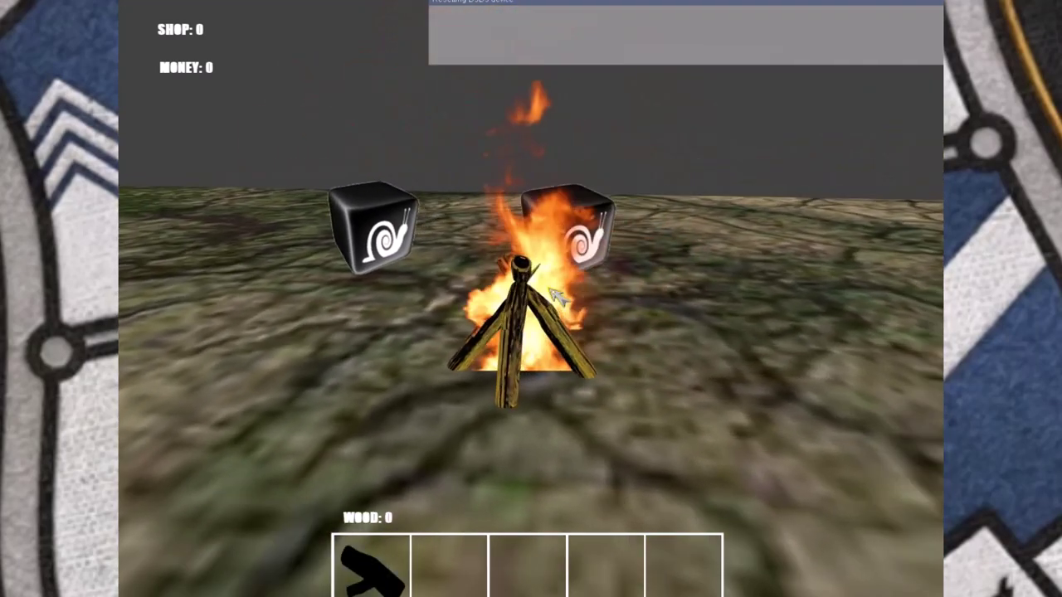
key(s)
key(d)
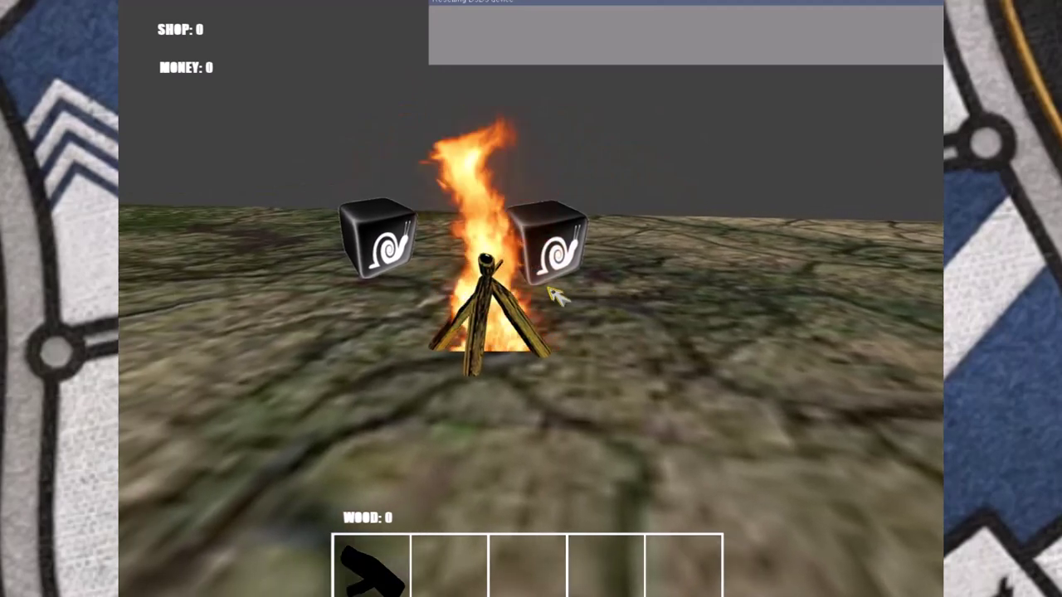
key(s)
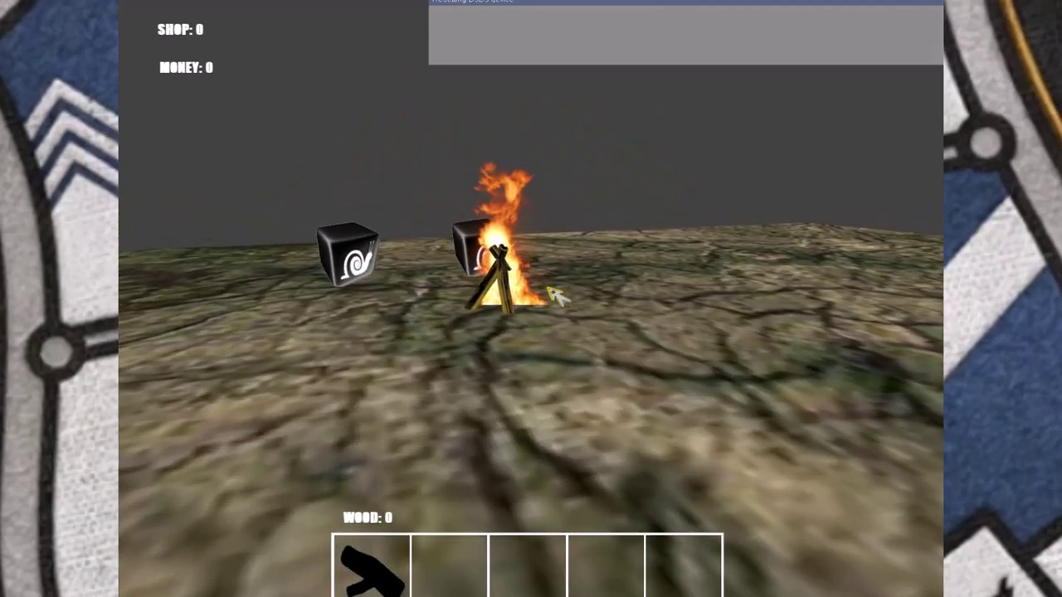
key(a)
key(w)
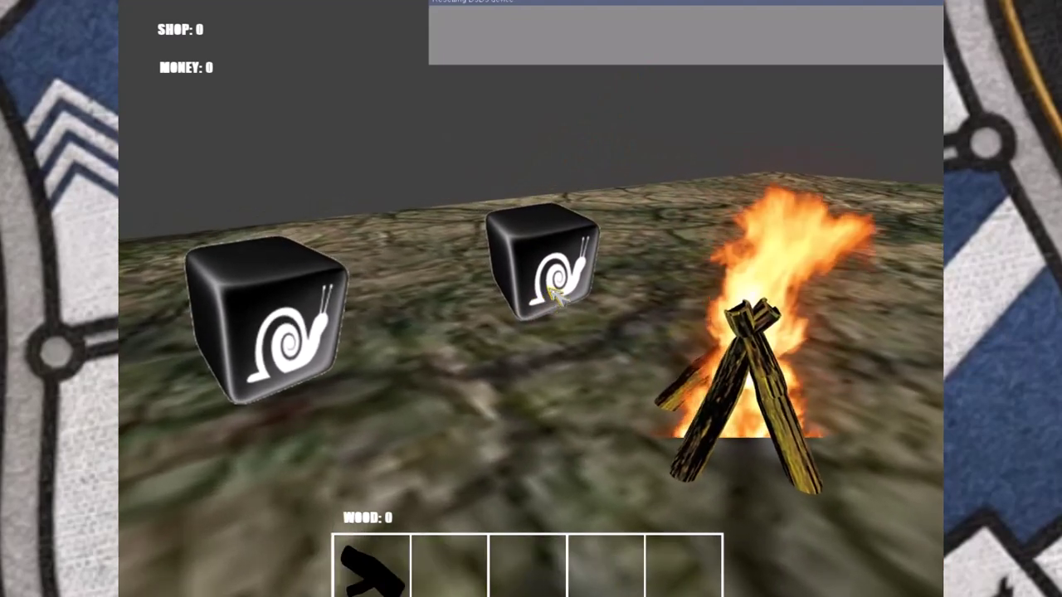
key(w)
key(d)
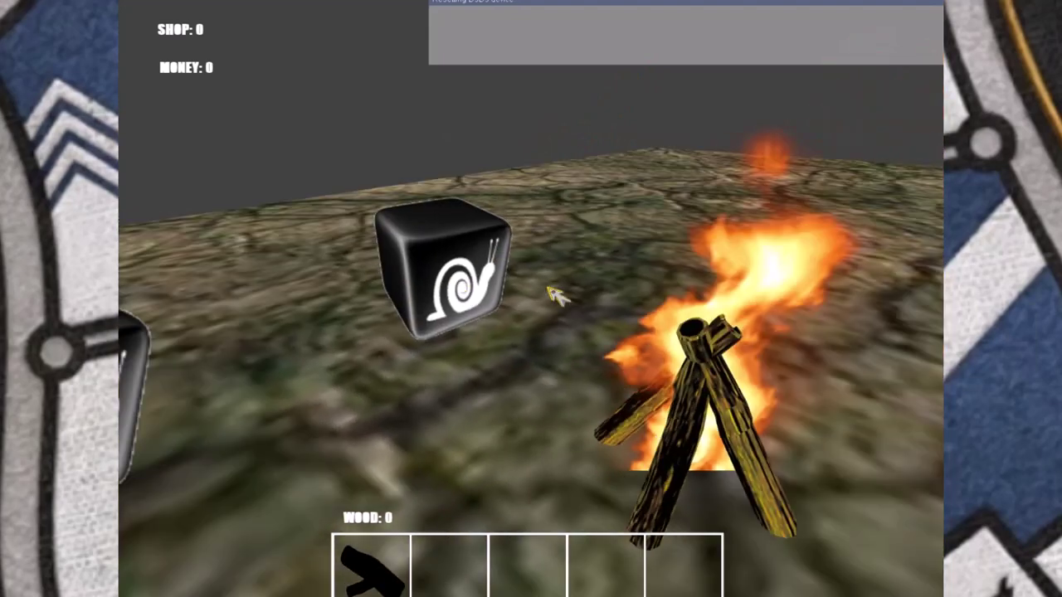
key(d)
key(s)
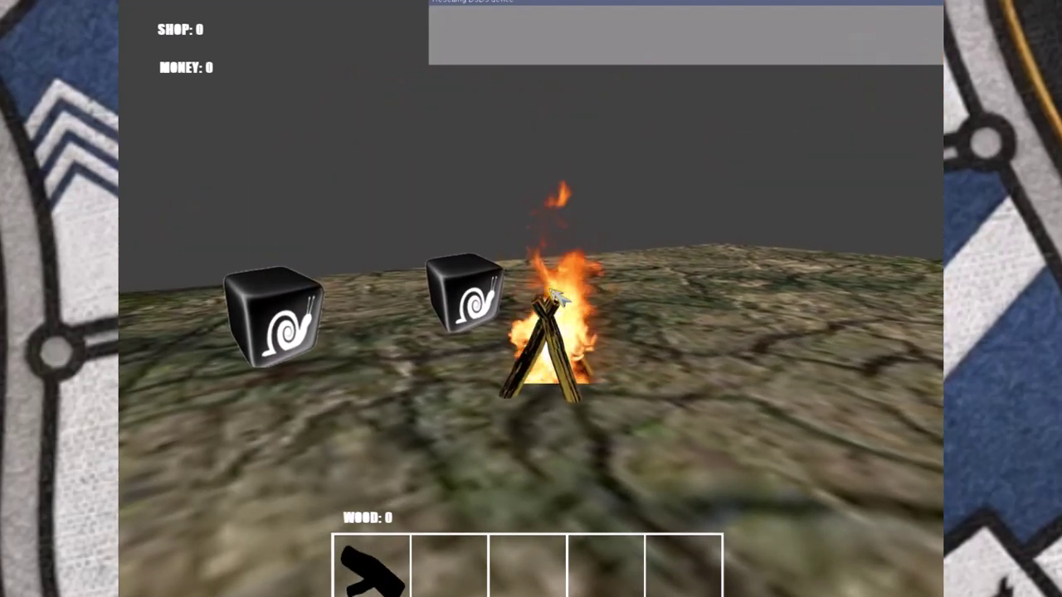
key(Escape)
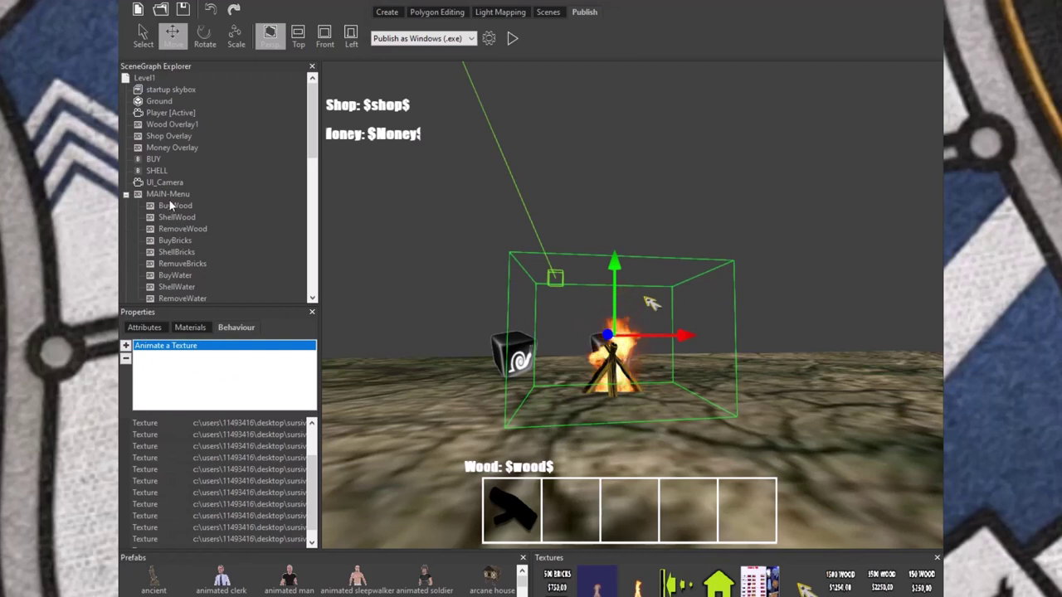
- Rename Billboard1 to 'Fire' in its Attributes, then bring up File > Save As
scroll(169, 205, down, 10)
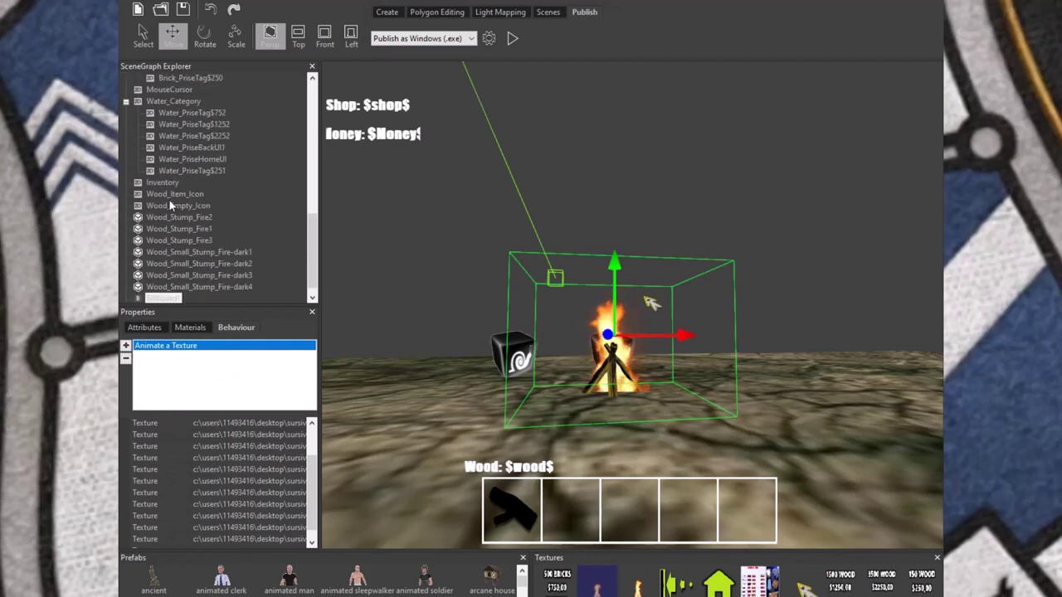
click(166, 288)
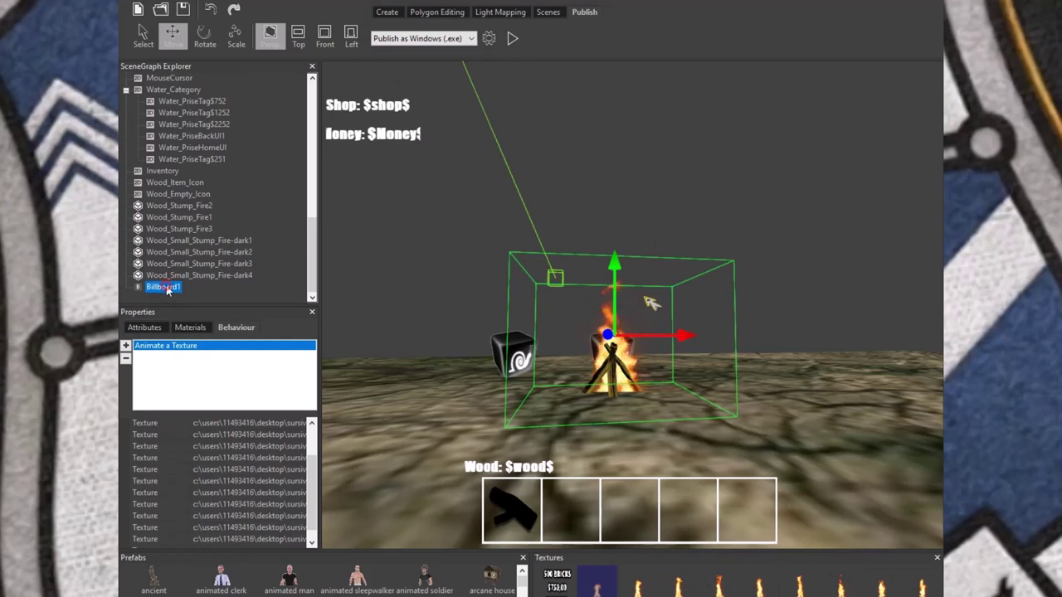
click(144, 329)
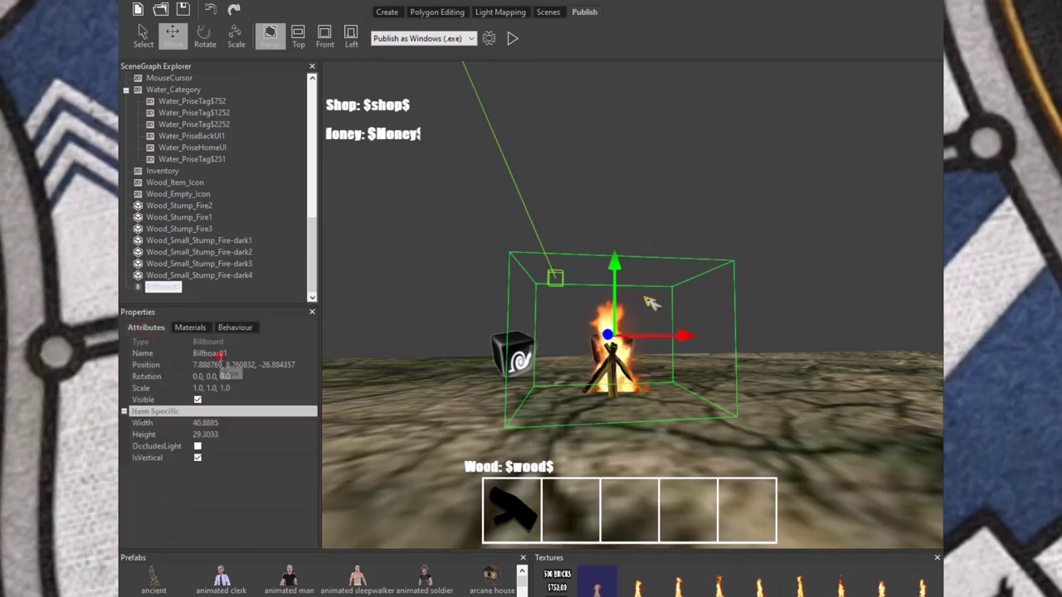
click(220, 354)
text(Fire)
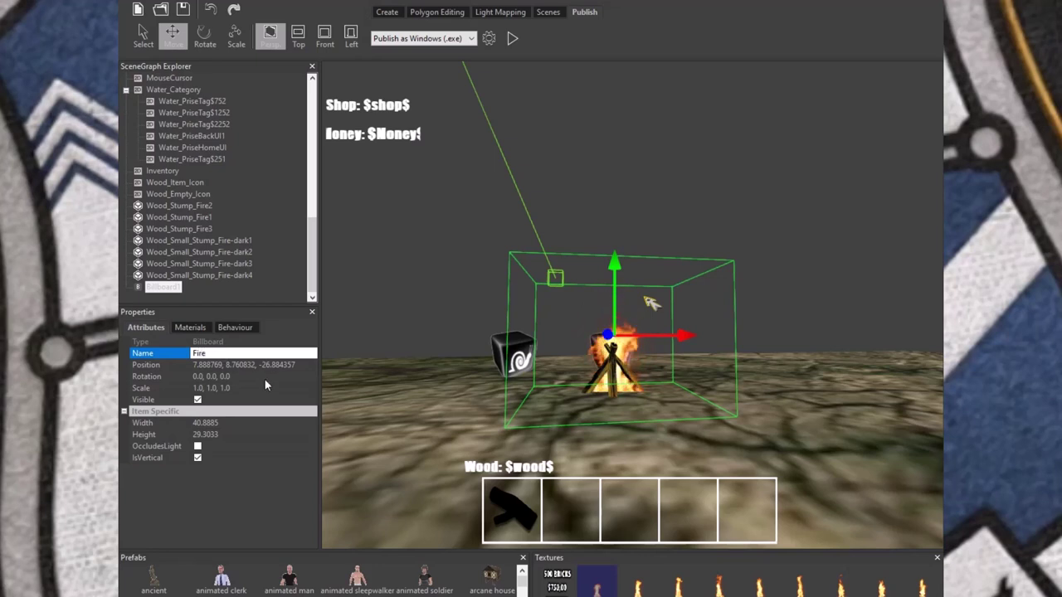
key(Return)
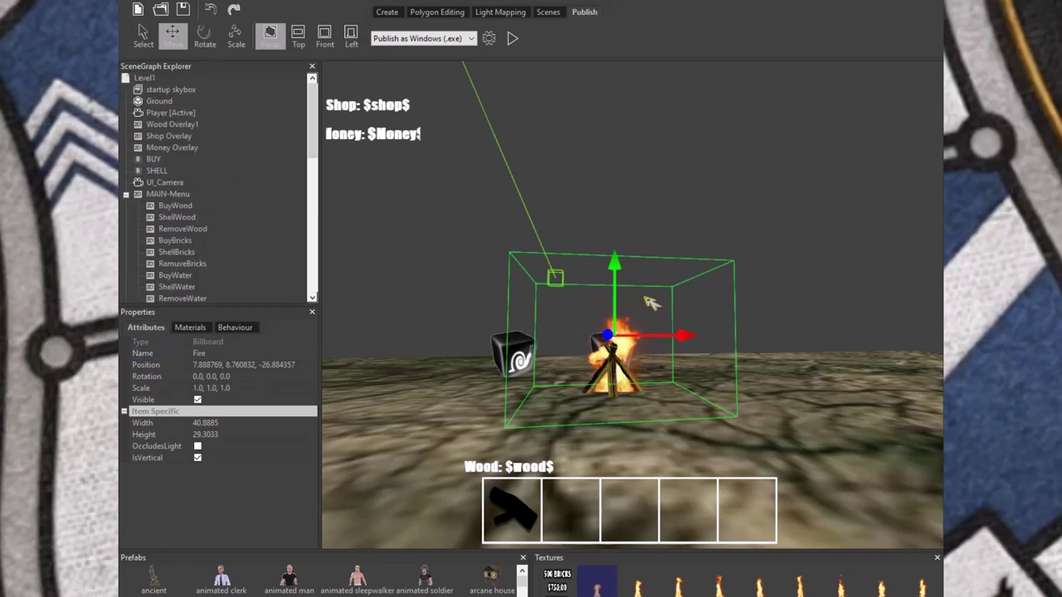
click(121, 15)
click(147, 55)
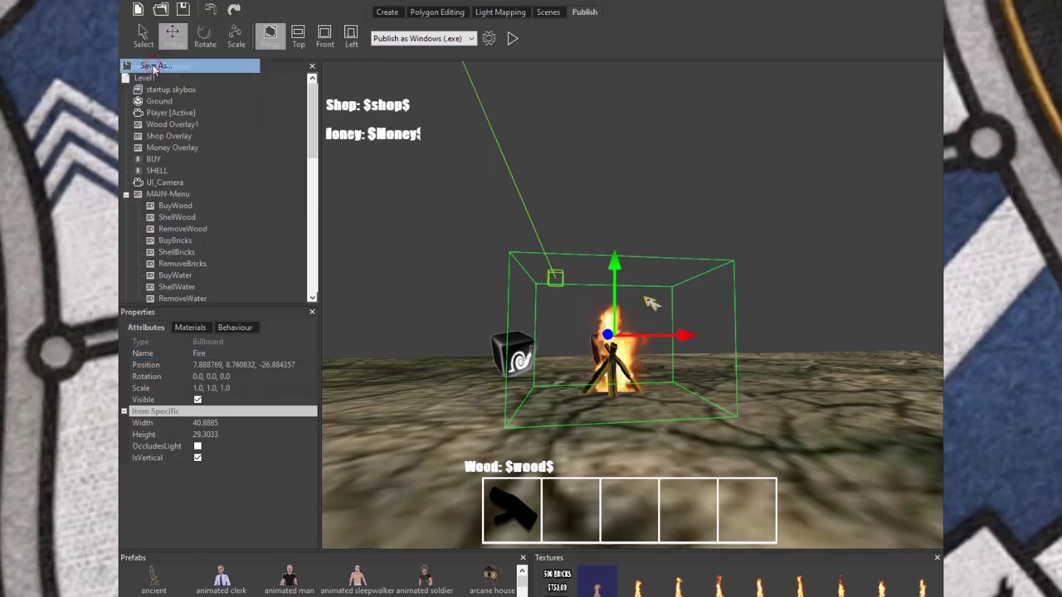
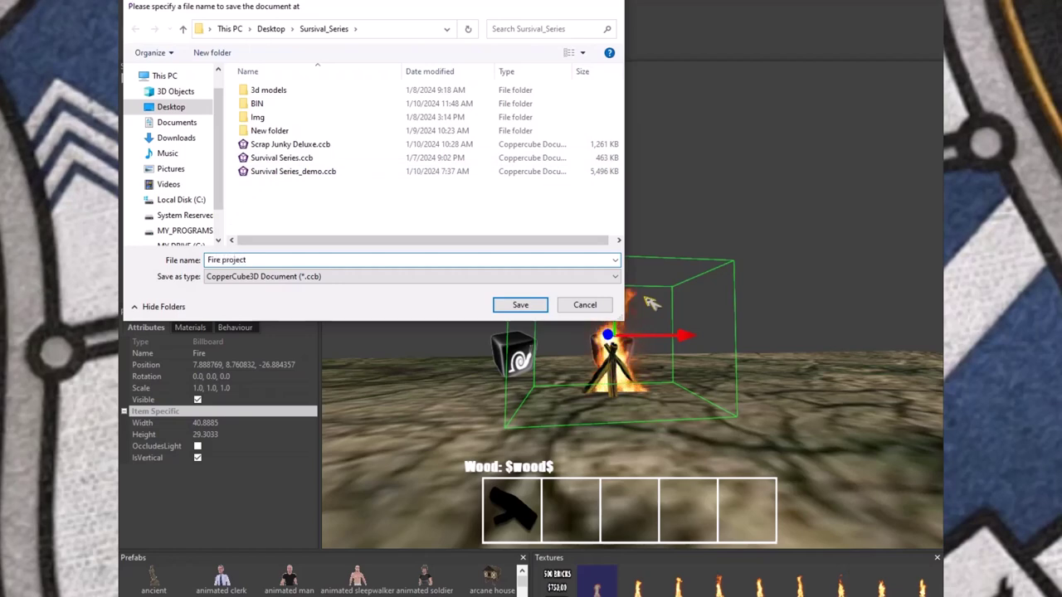
- Save the project as 'Fire project' and make the Fire billboard's flame invisible
key(Return)
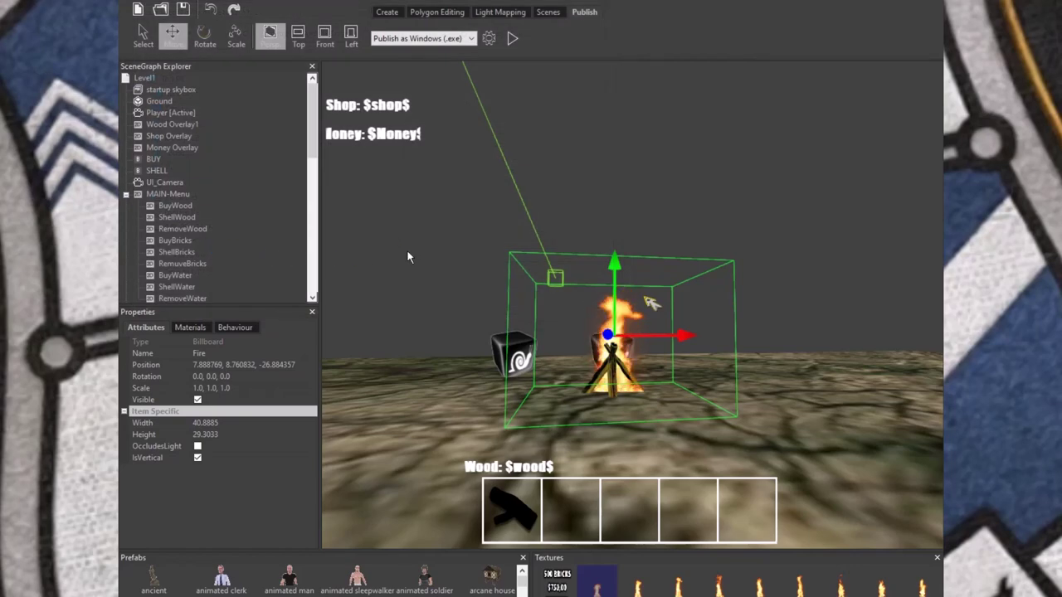
drag(406, 256, 446, 307)
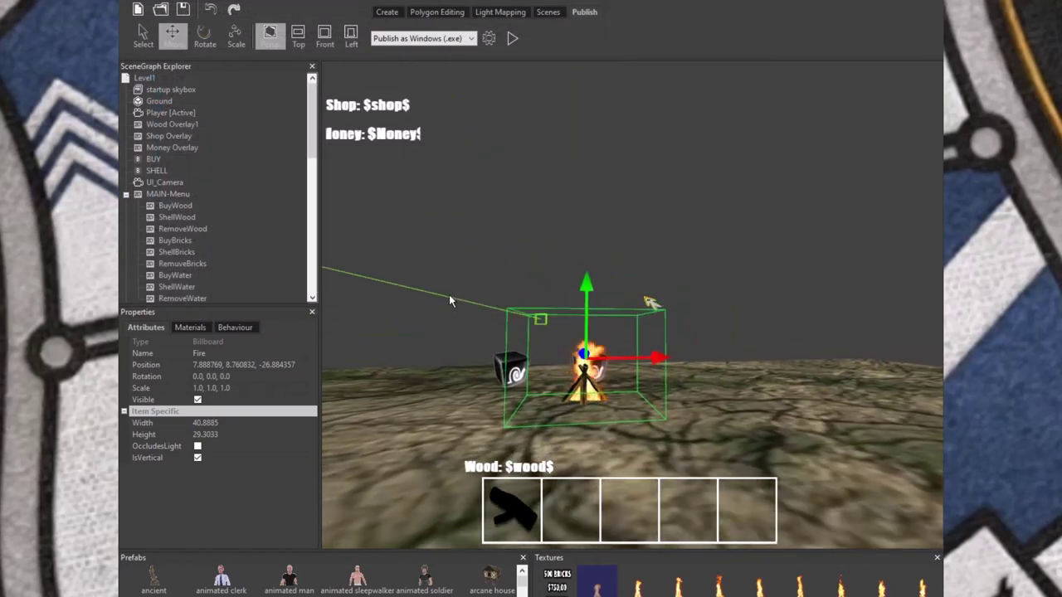
scroll(192, 276, down, 6)
scroll(193, 276, down, 5)
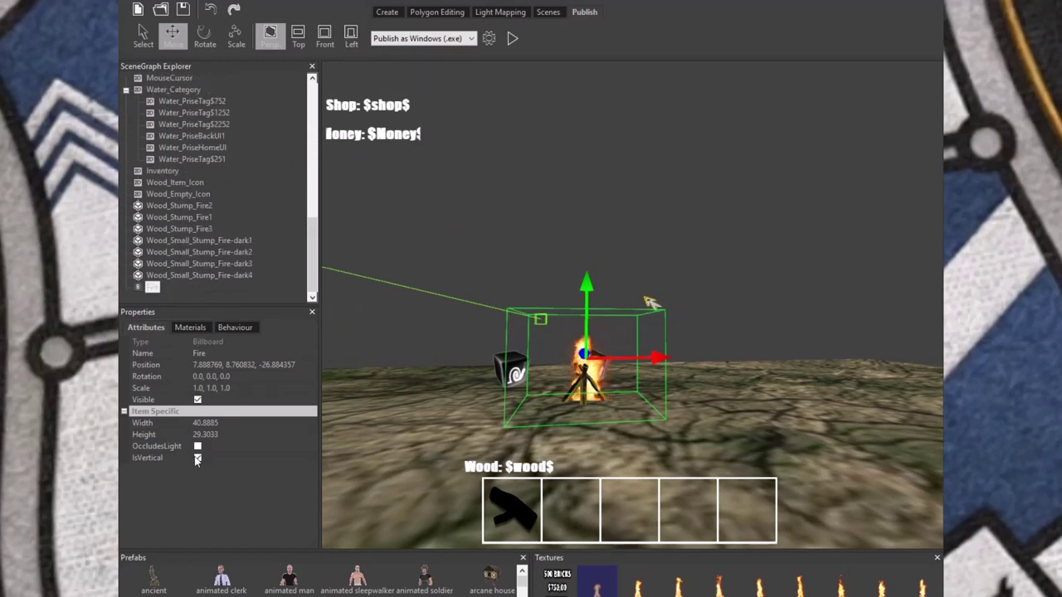
click(198, 403)
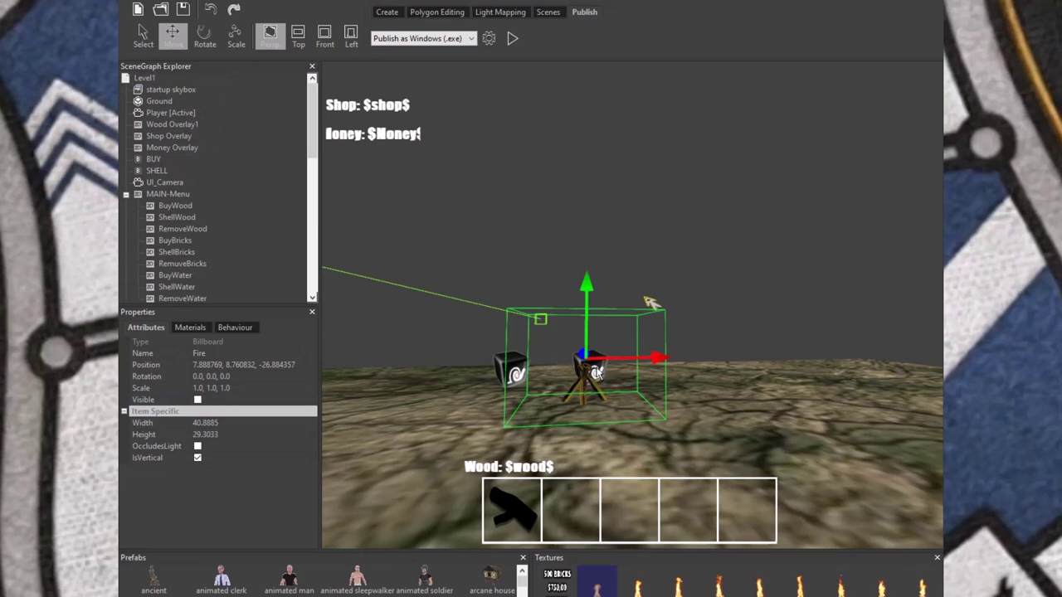
- Move the Wood_Small_Stump_Fire-dark3 campfire log along X to 5.219507
scroll(589, 399, up, 2)
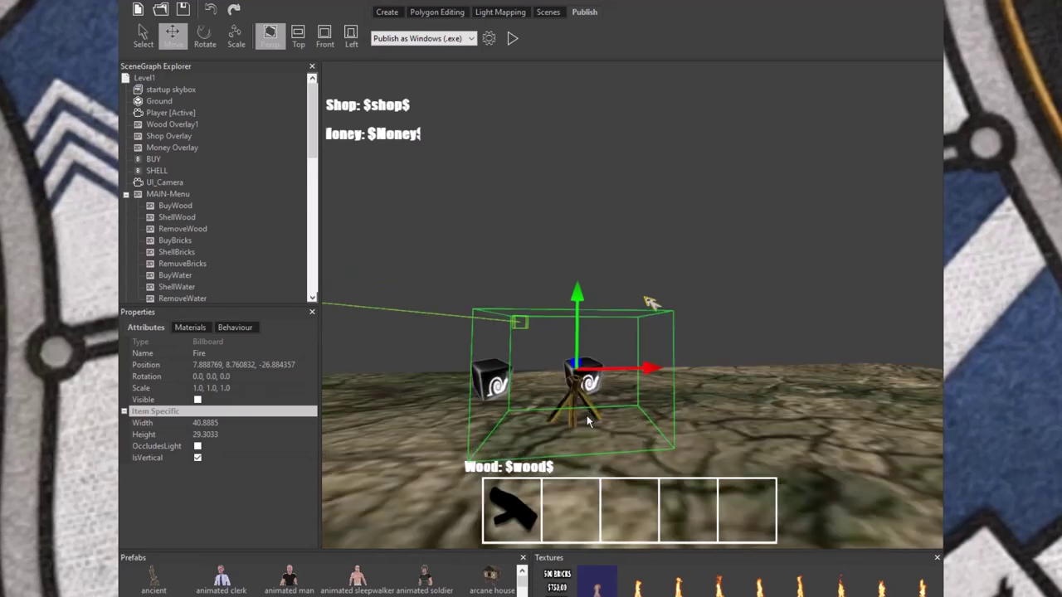
scroll(589, 402, up, 2)
scroll(589, 404, up, 2)
scroll(586, 406, up, 2)
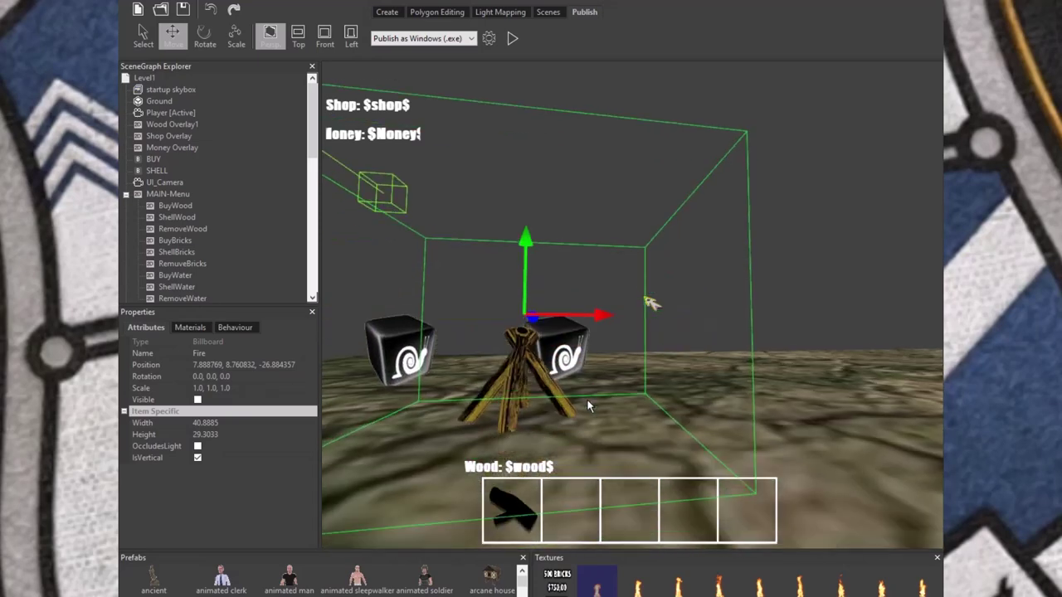
scroll(587, 406, up, 1)
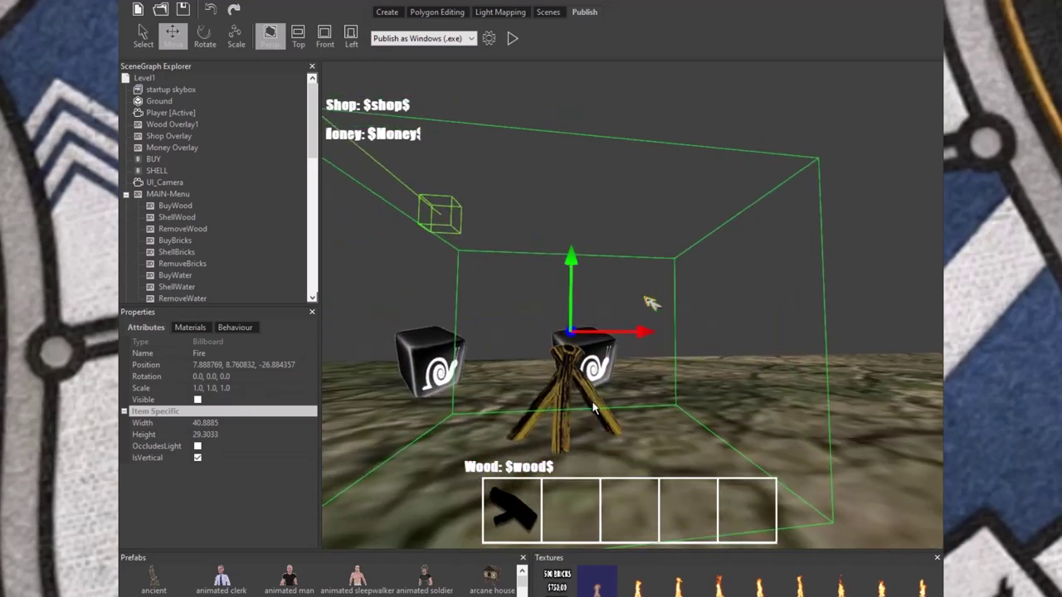
scroll(587, 407, up, 2)
scroll(588, 407, up, 2)
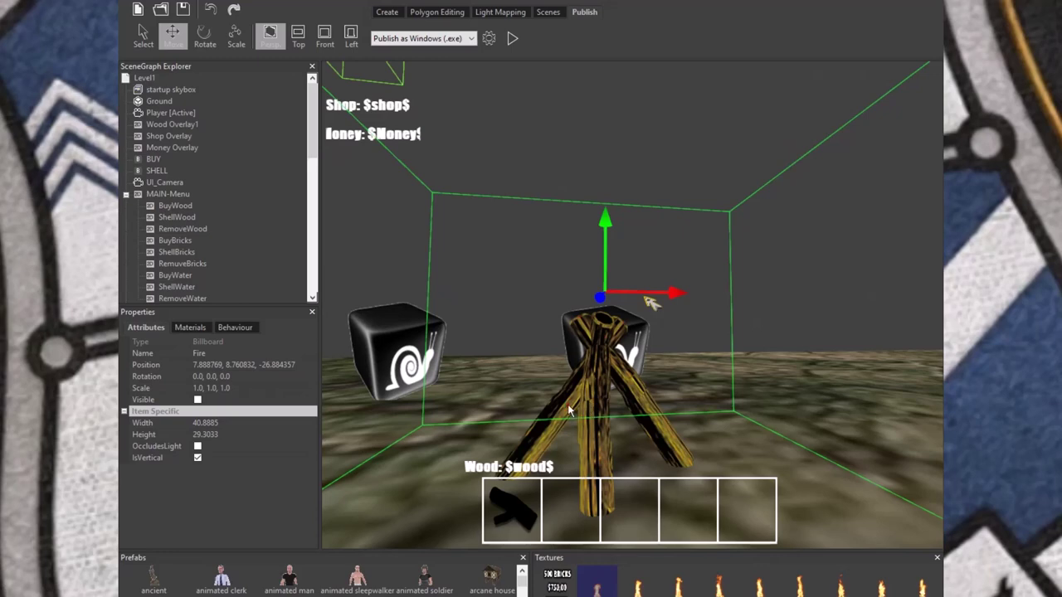
click(569, 410)
drag(622, 404, 574, 429)
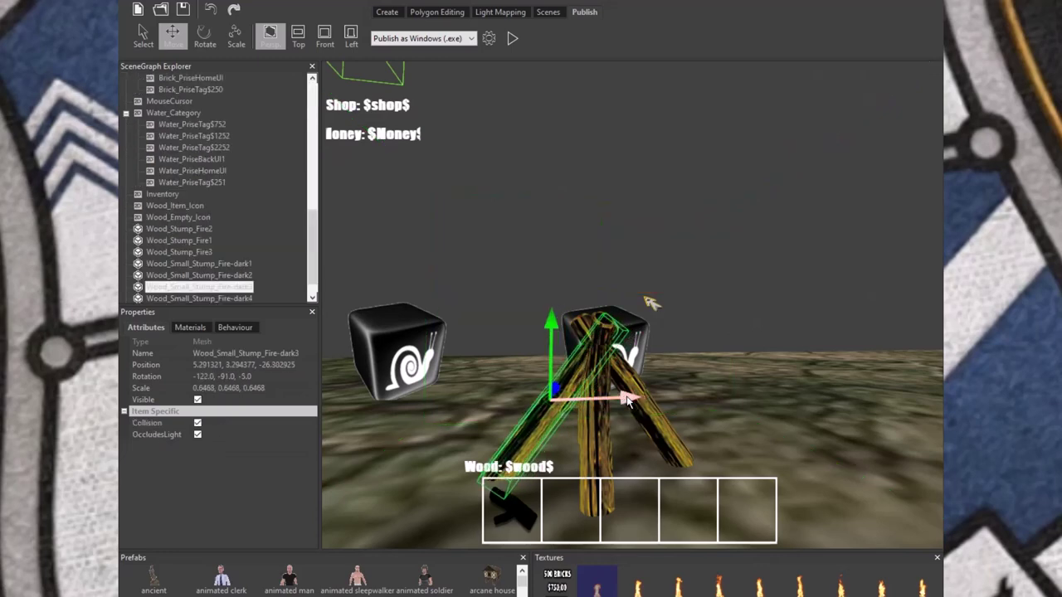
key(Right)
key(Right)
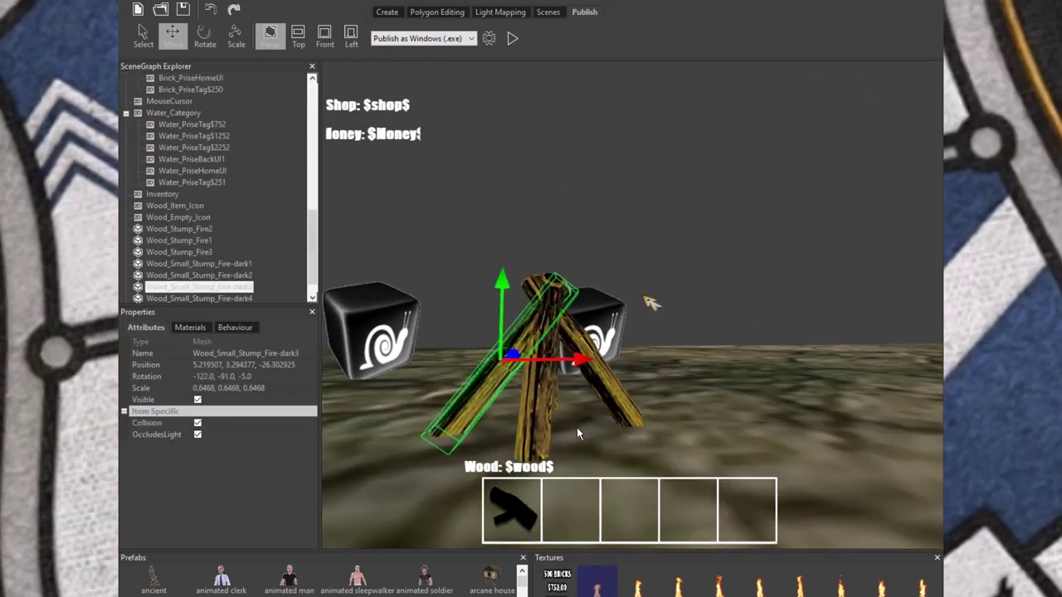
key(Right)
key(Right)
- Move the SHELL snail cube to the right side of the campfire
click(496, 383)
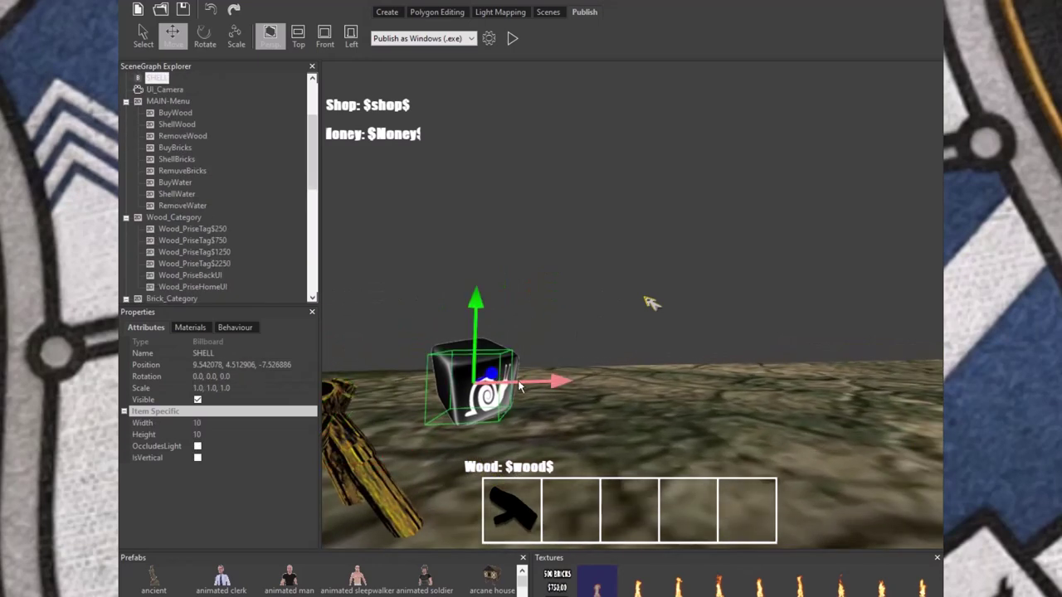
drag(577, 387, 670, 409)
key(Down)
key(Down)
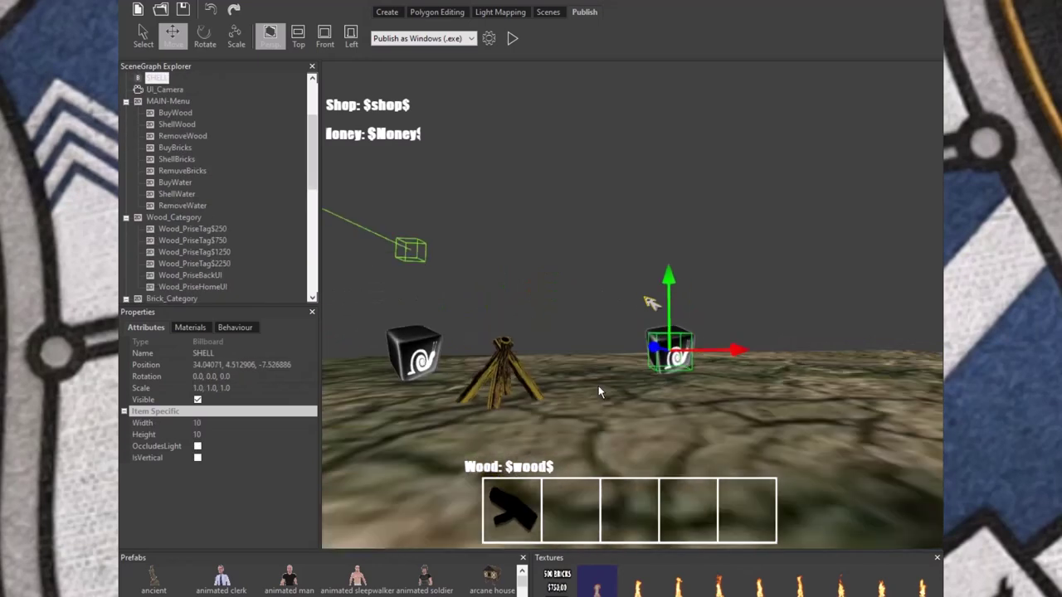
key(Left)
key(Up)
key(Up)
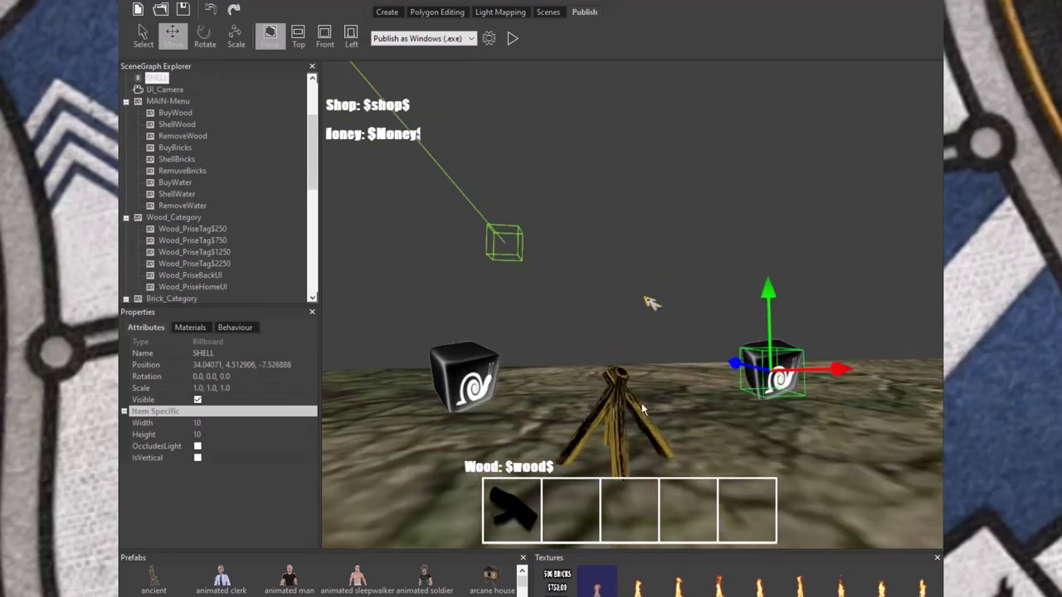
mouse_move(838, 373)
mouse_down()
mouse_move(750, 456)
mouse_move(757, 446)
mouse_up()
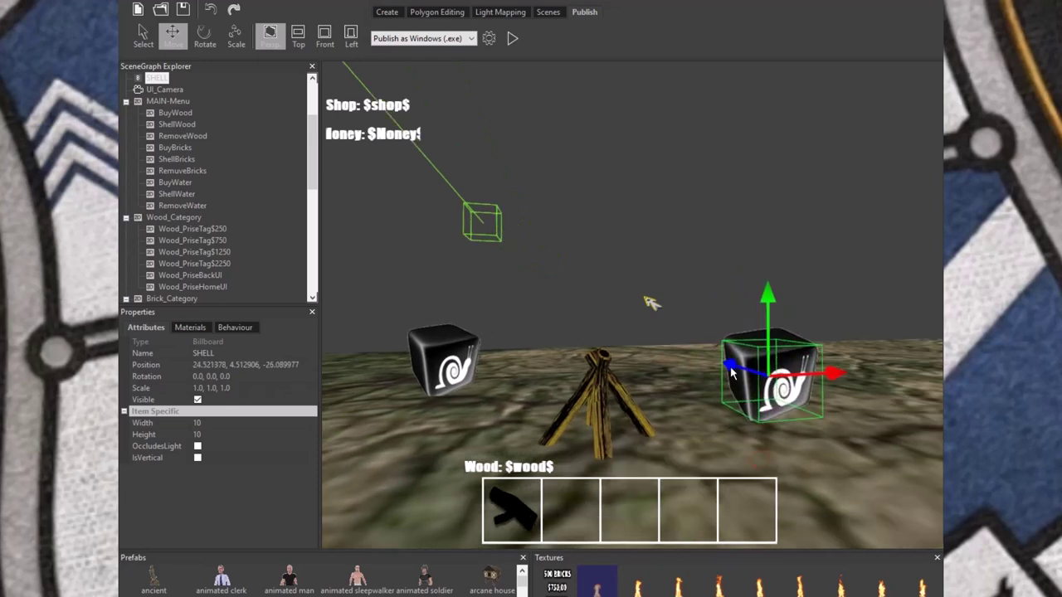
drag(731, 373, 836, 410)
- Move the BUY snail cube to the campfire's left, at -4.130953, 4.512906, -27.476007
click(468, 359)
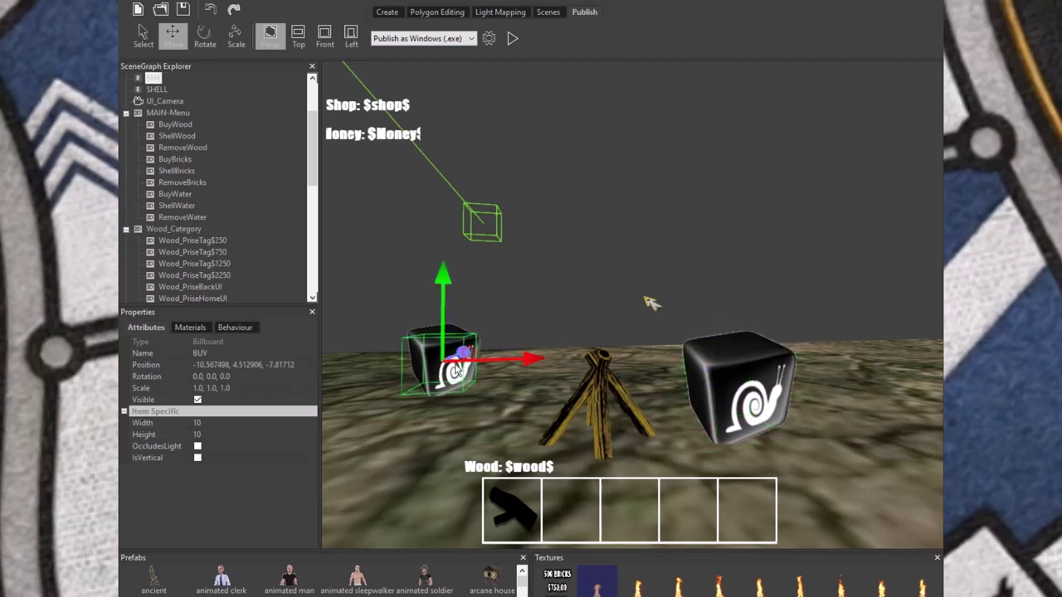
mouse_move(508, 362)
mouse_down()
mouse_move(520, 355)
mouse_move(505, 404)
mouse_move(514, 407)
mouse_up()
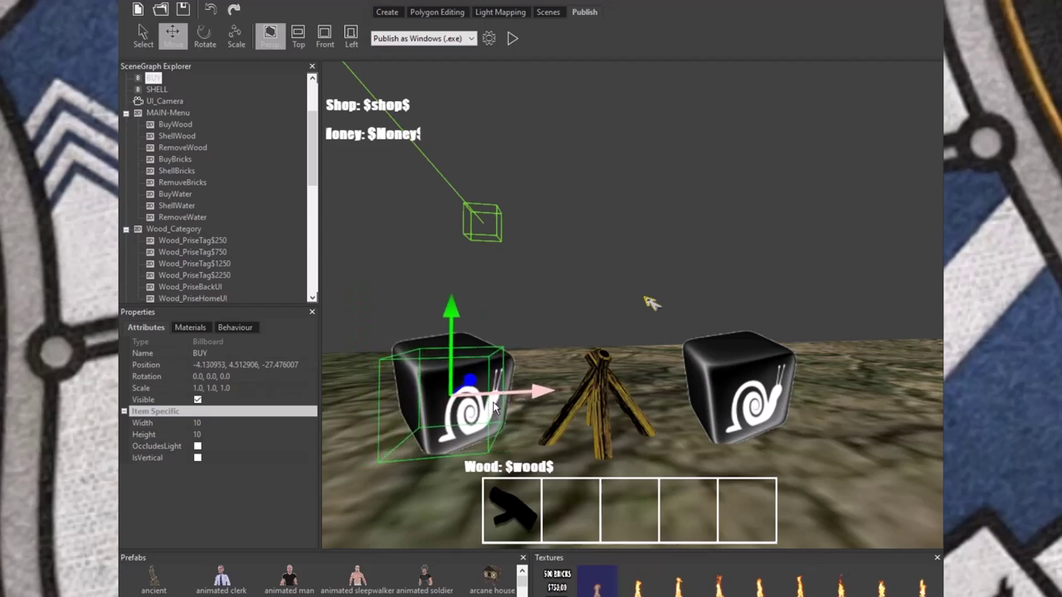
scroll(603, 407, down, 3)
scroll(572, 403, up, 3)
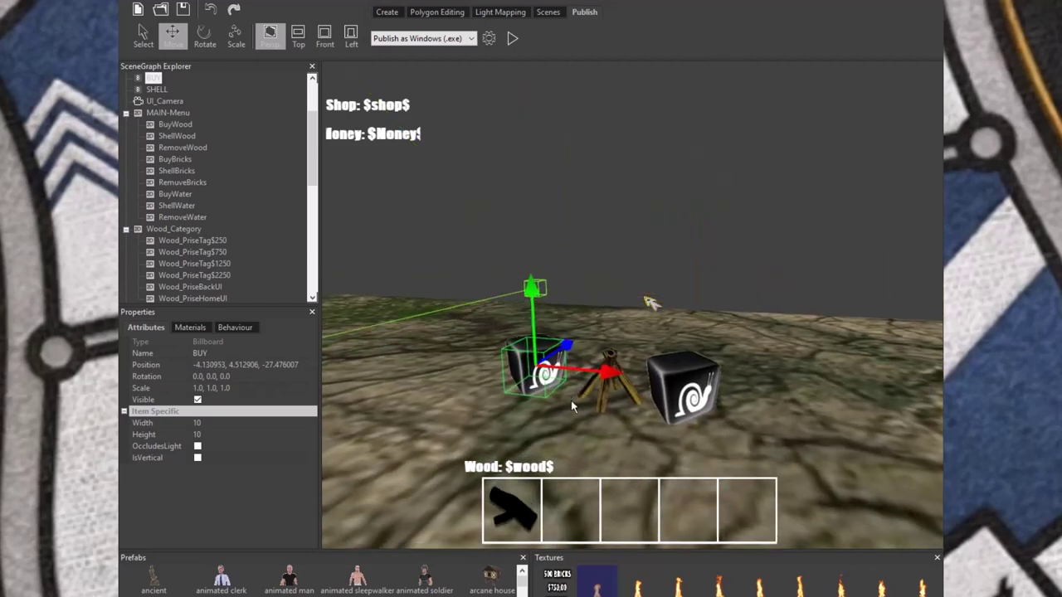
mouse_move(571, 400)
right_down()
mouse_move(573, 439)
mouse_move(558, 137)
right_up()
- Start the game preview and collect three logs from the ground
click(511, 38)
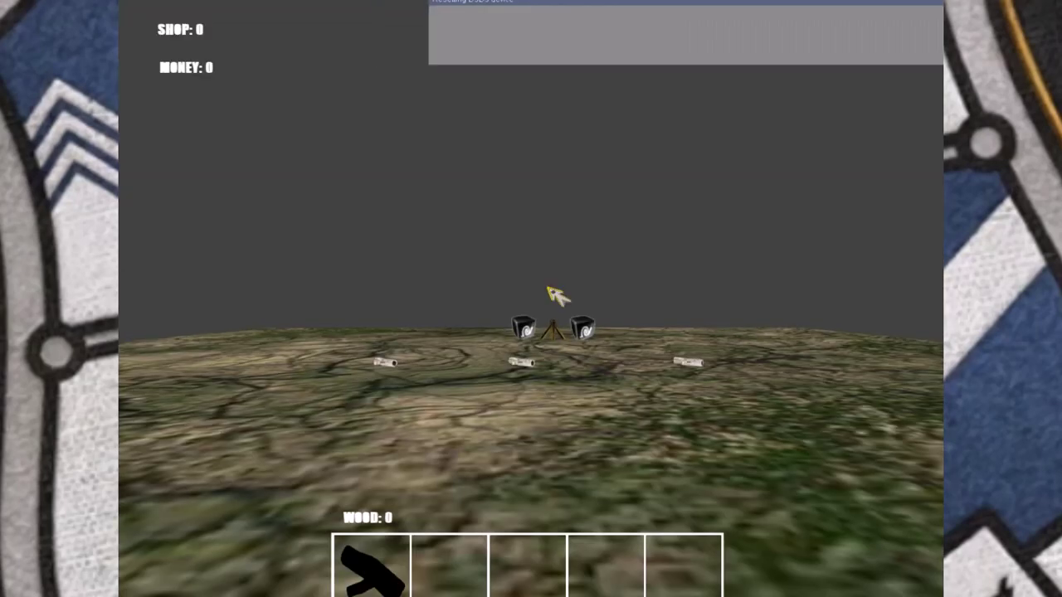
key(w)
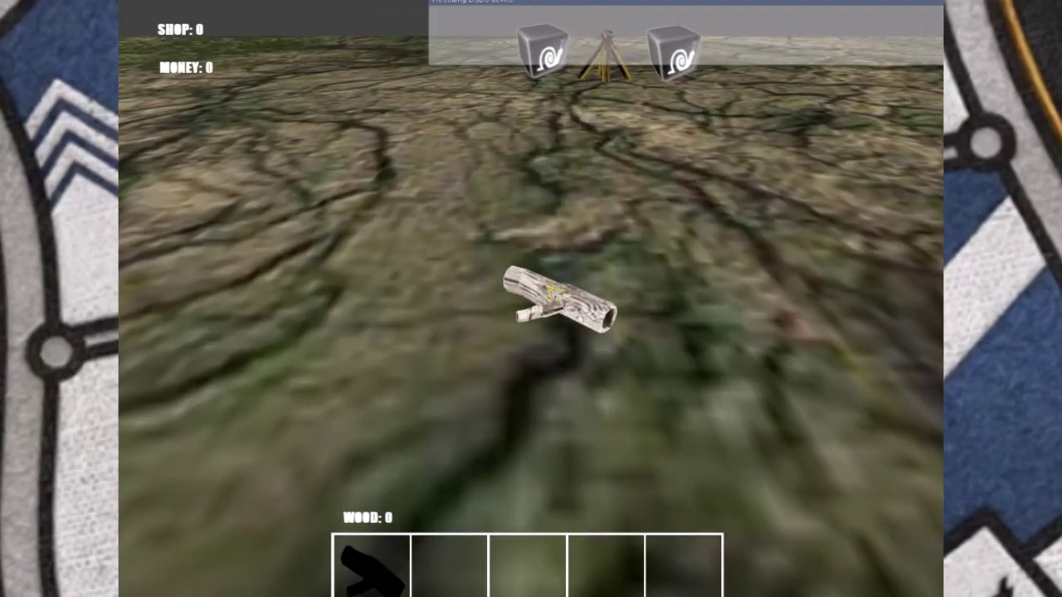
click(552, 292)
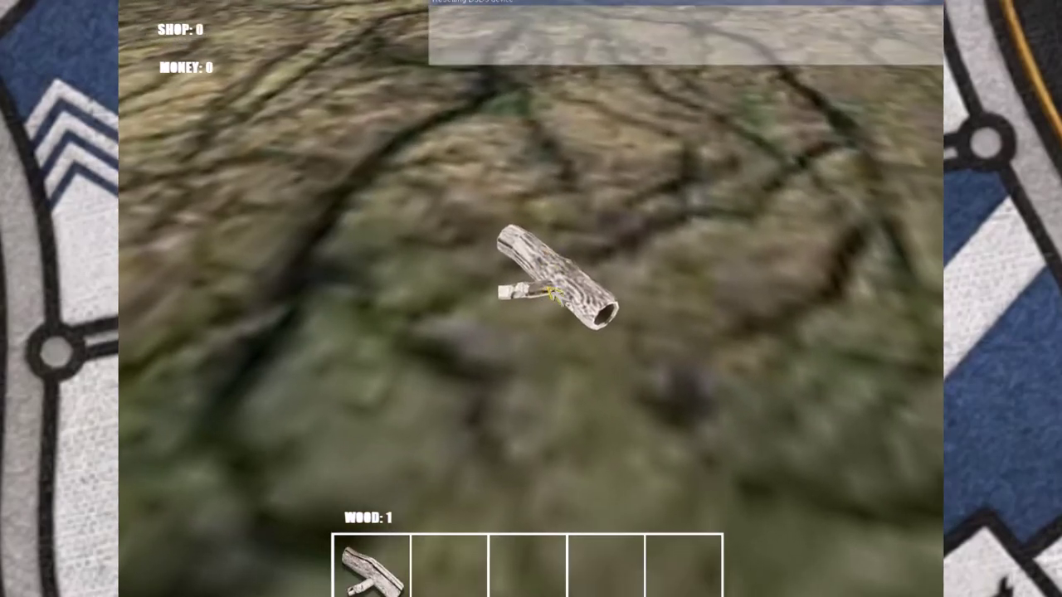
click(554, 295)
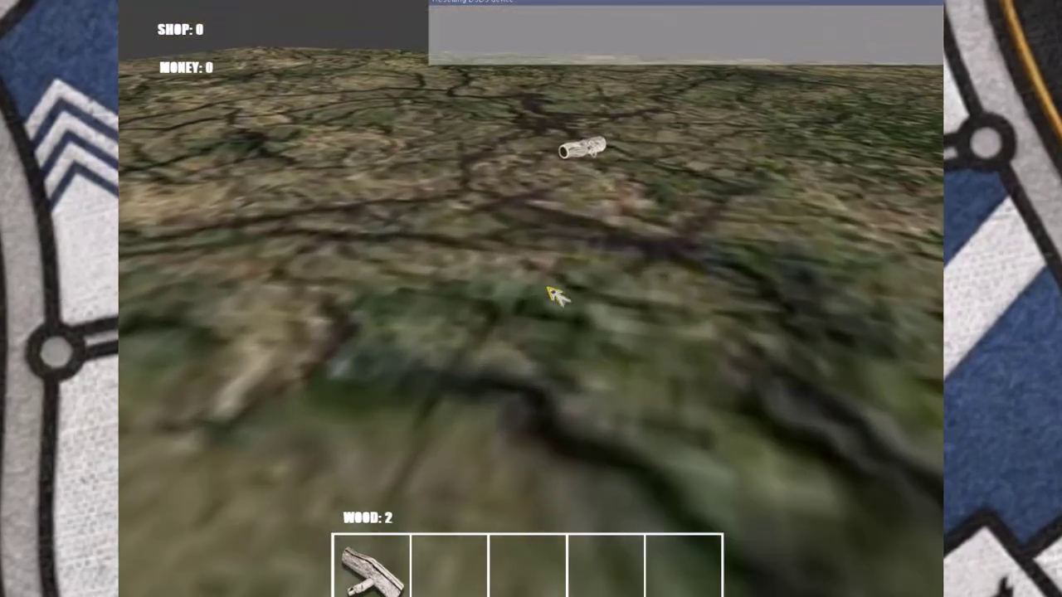
key(w)
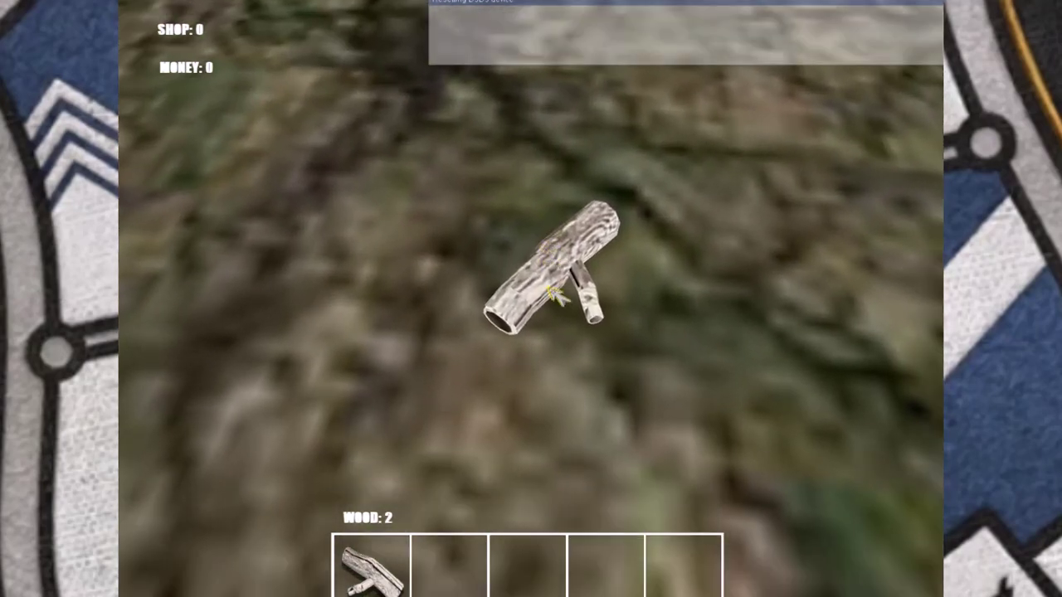
click(549, 288)
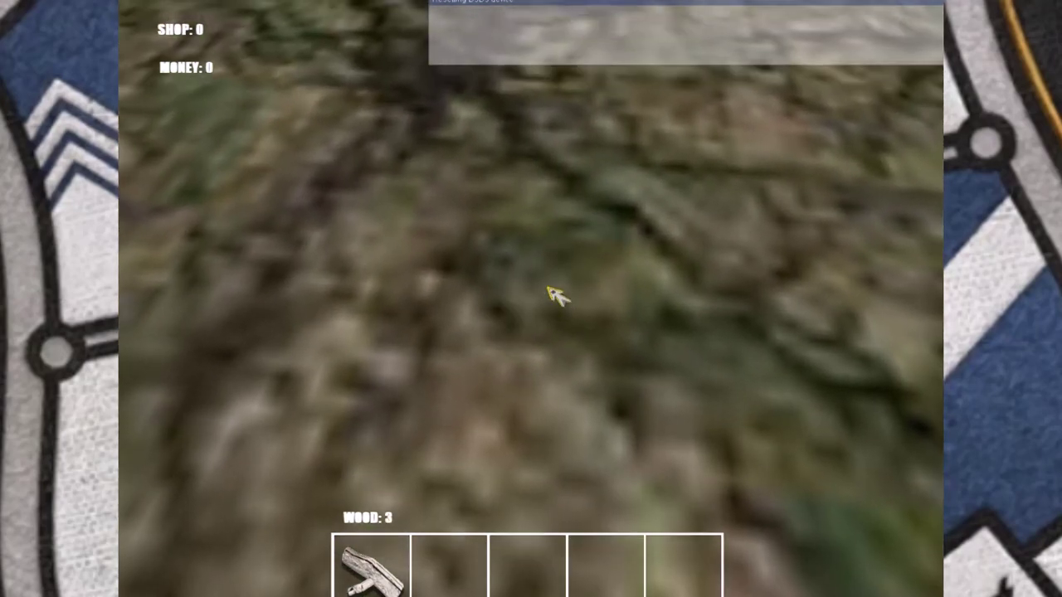
- Sell the wood at the SHELL cube for Shop 3 and Money 30, then exit the preview
key(w)
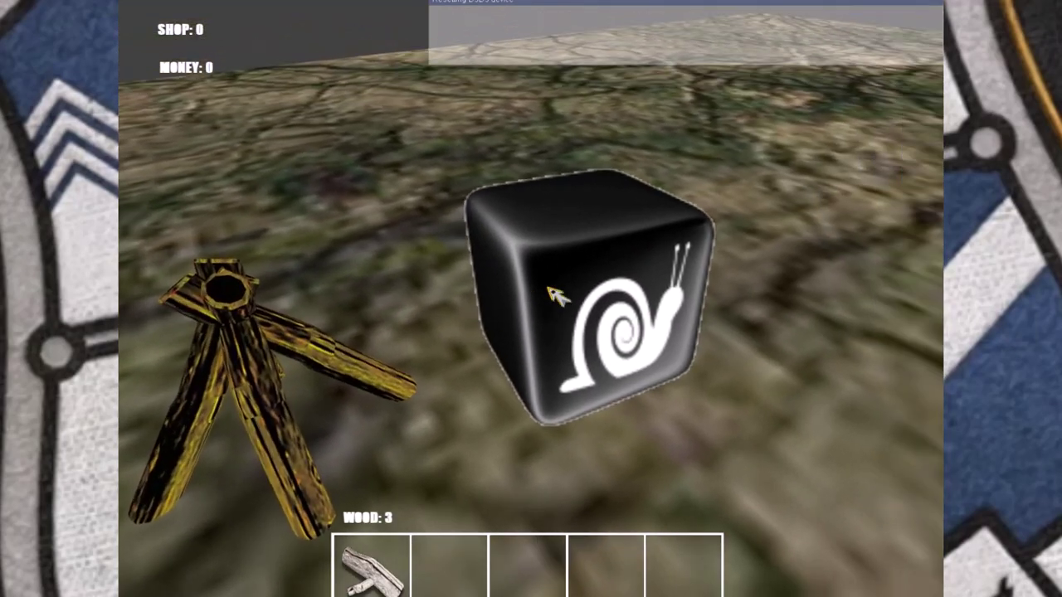
click(554, 295)
click(554, 296)
click(554, 296)
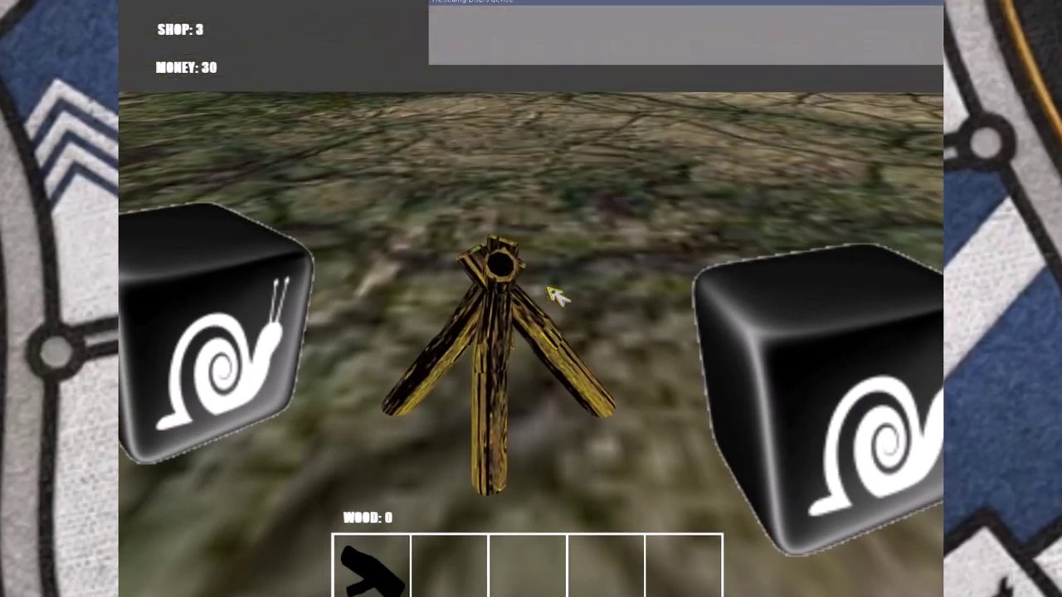
key(Escape)
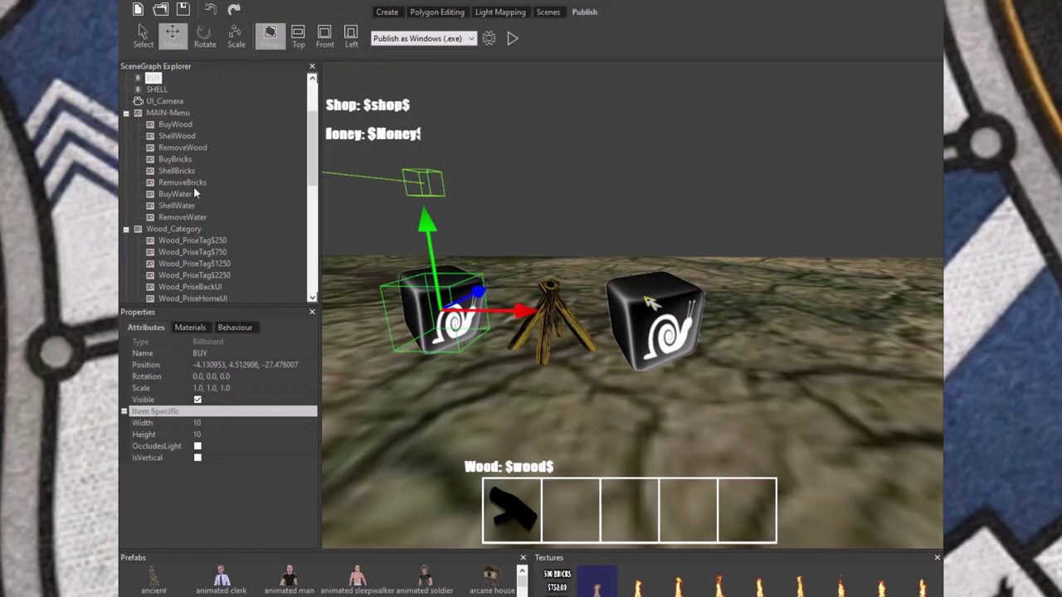
- Select the SHELL cube and show its 'When clicked on this do something' behaviour
click(177, 137)
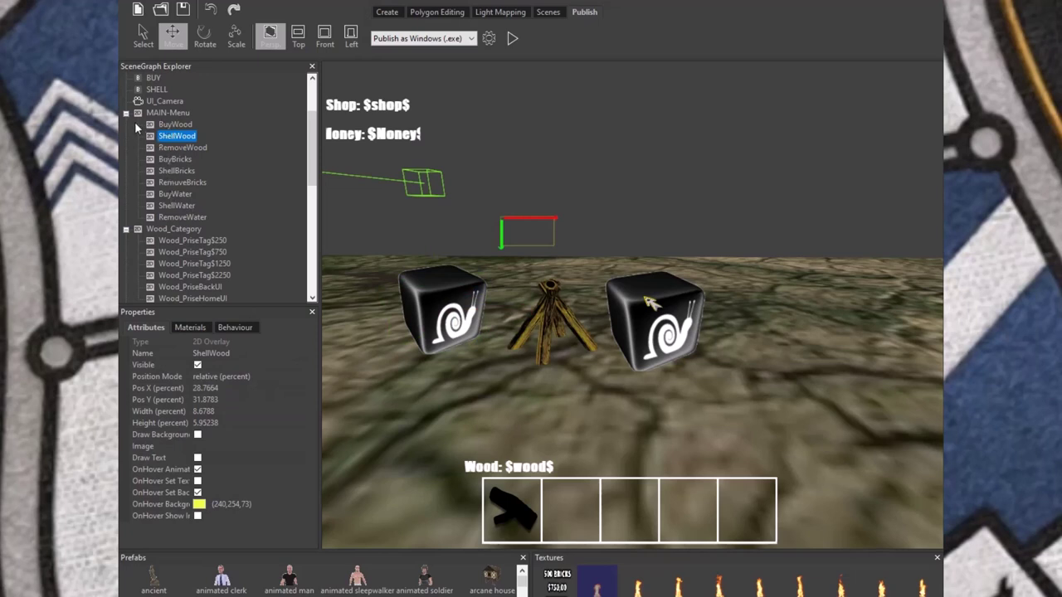
double_click(159, 91)
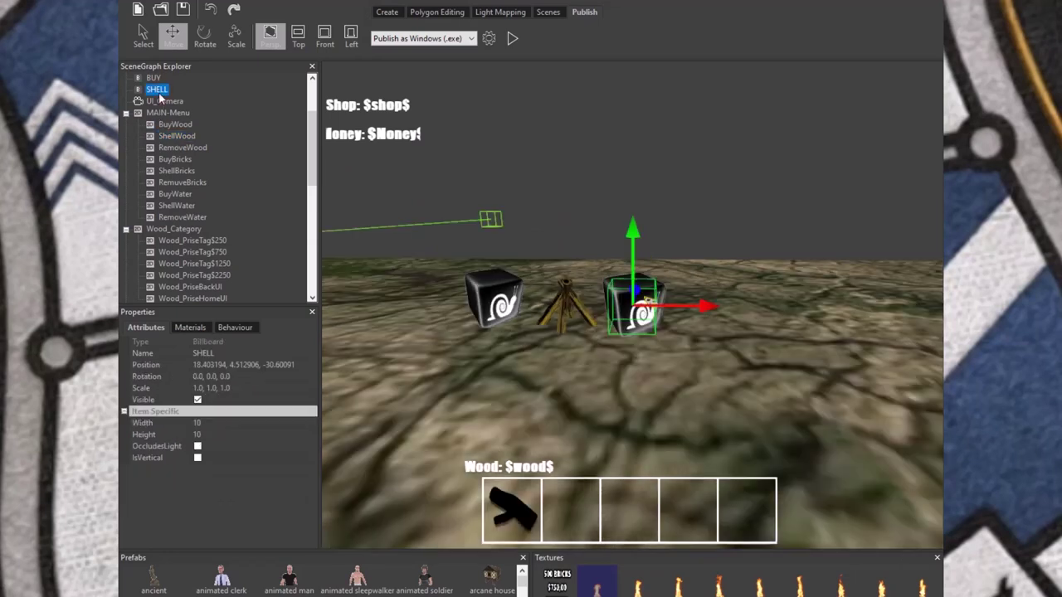
click(233, 328)
click(230, 347)
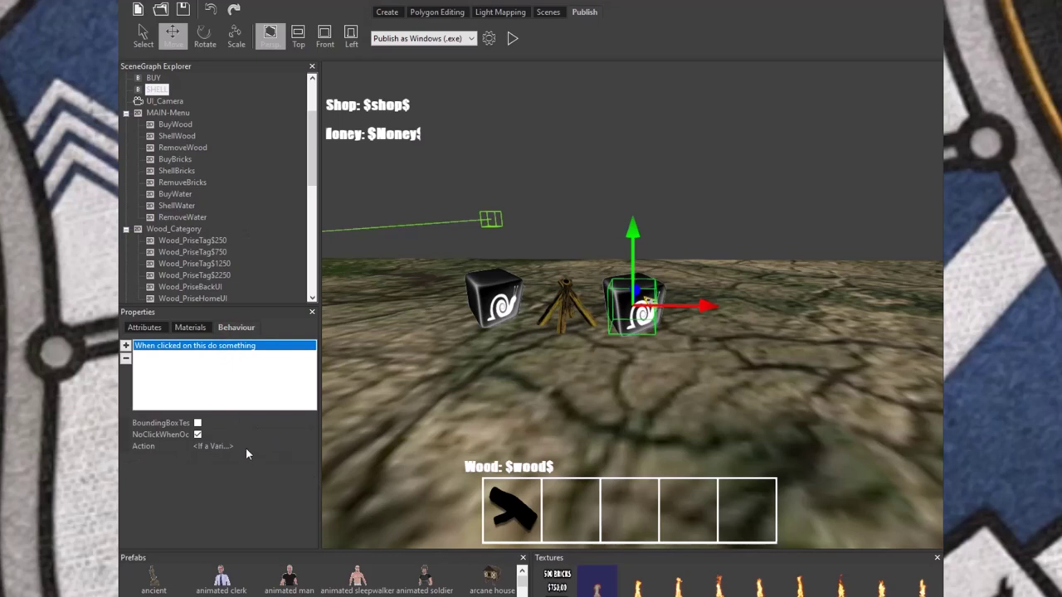
- Add a 'Hide or unhide a scene node' action to the If-a-variable condition's actions
click(246, 448)
click(309, 450)
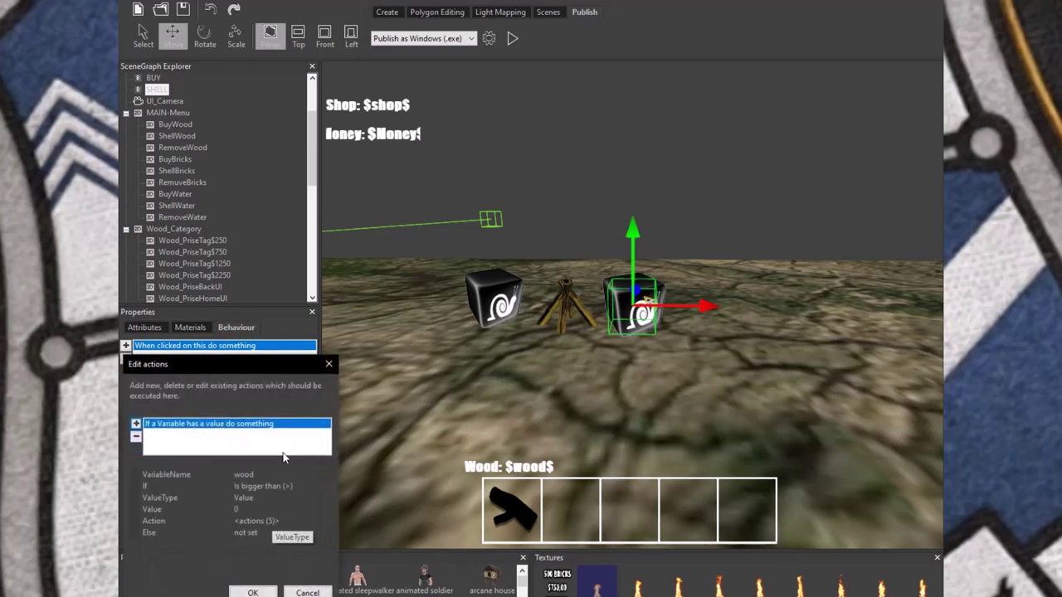
click(297, 522)
click(331, 521)
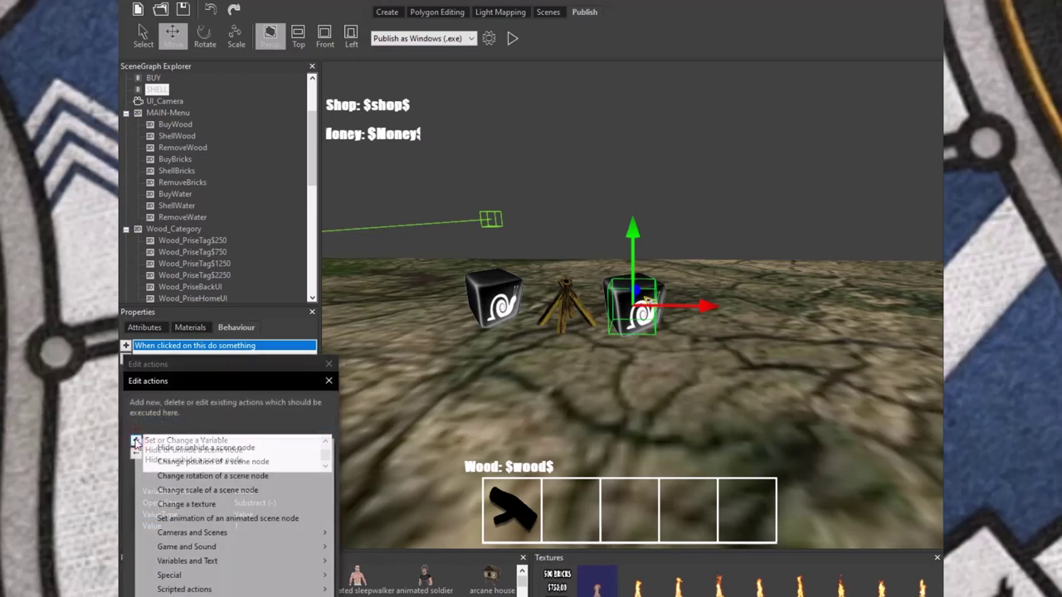
click(136, 441)
click(186, 449)
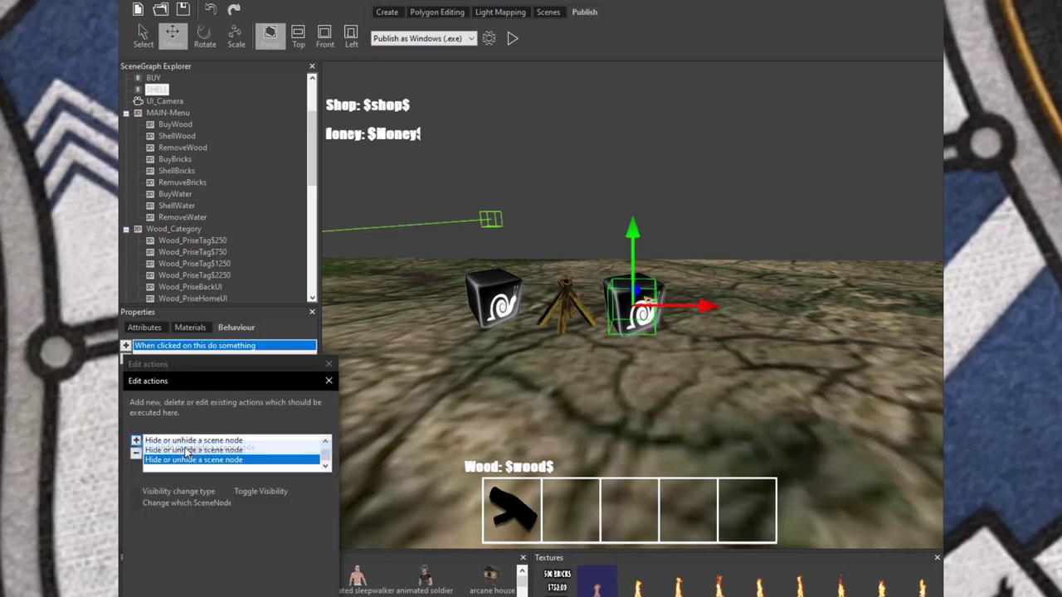
- Set the new action to Make Visible, targeting the Fire scene node
click(304, 501)
click(325, 498)
click(301, 515)
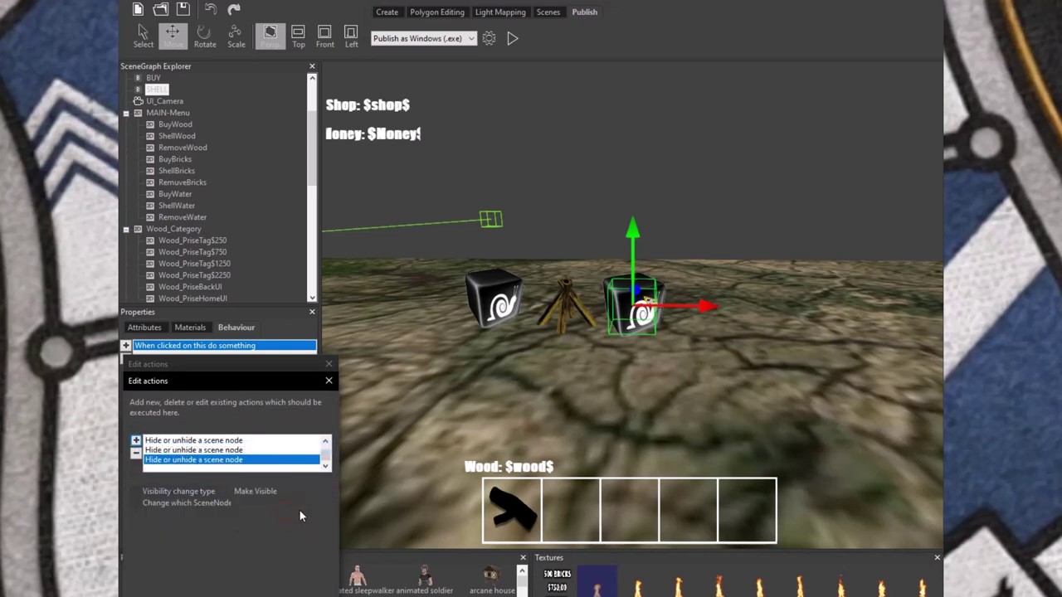
click(282, 503)
click(325, 503)
click(294, 529)
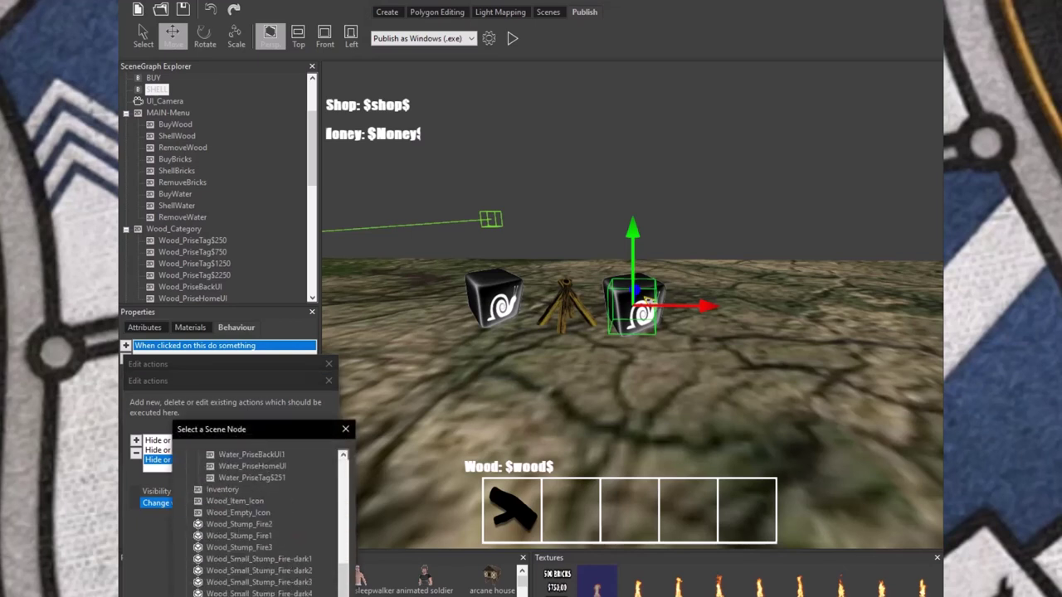
double_click(215, 468)
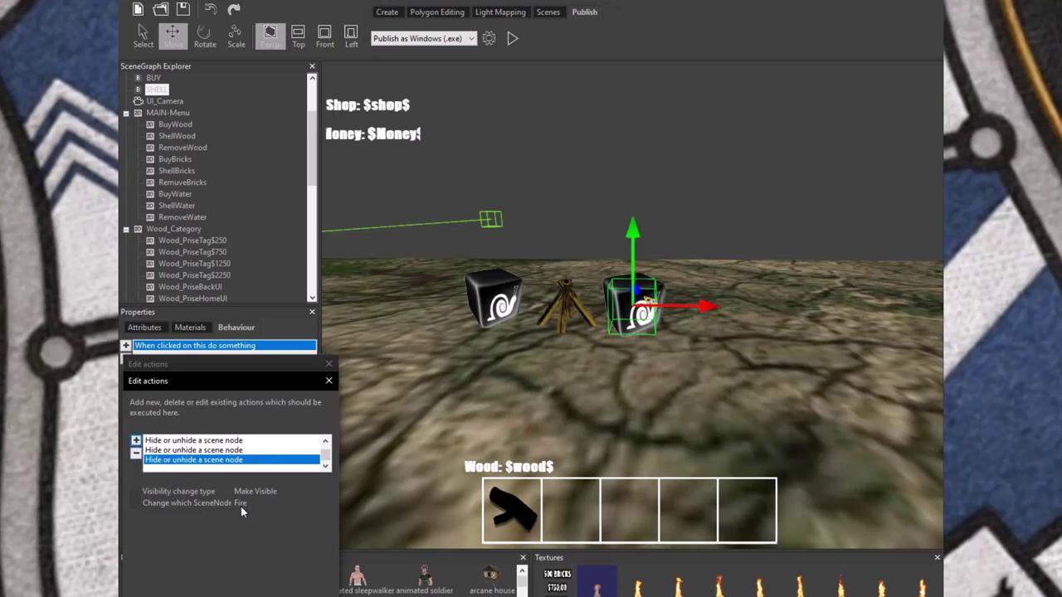
click(136, 444)
mouse_move(239, 567)
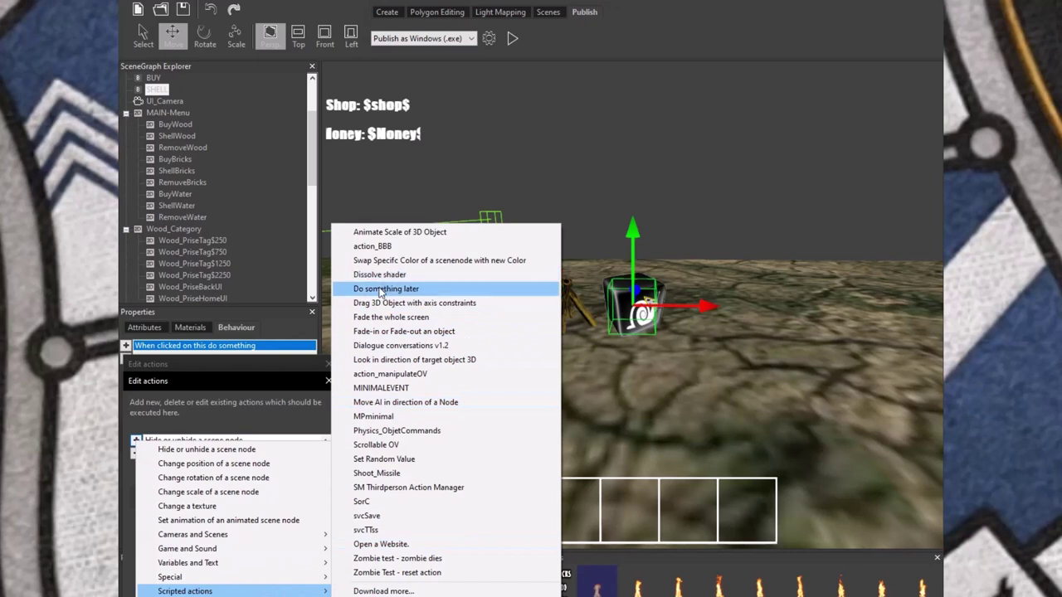
- Add a 'Do something later' action with its delay changed from 500 to 20 ms
click(383, 289)
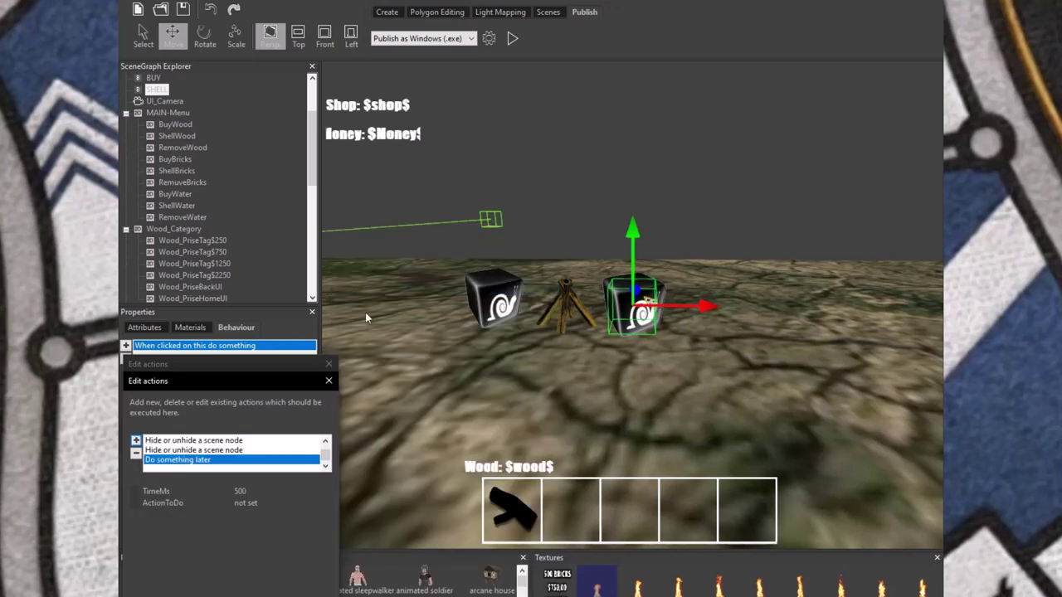
click(240, 491)
click(236, 491)
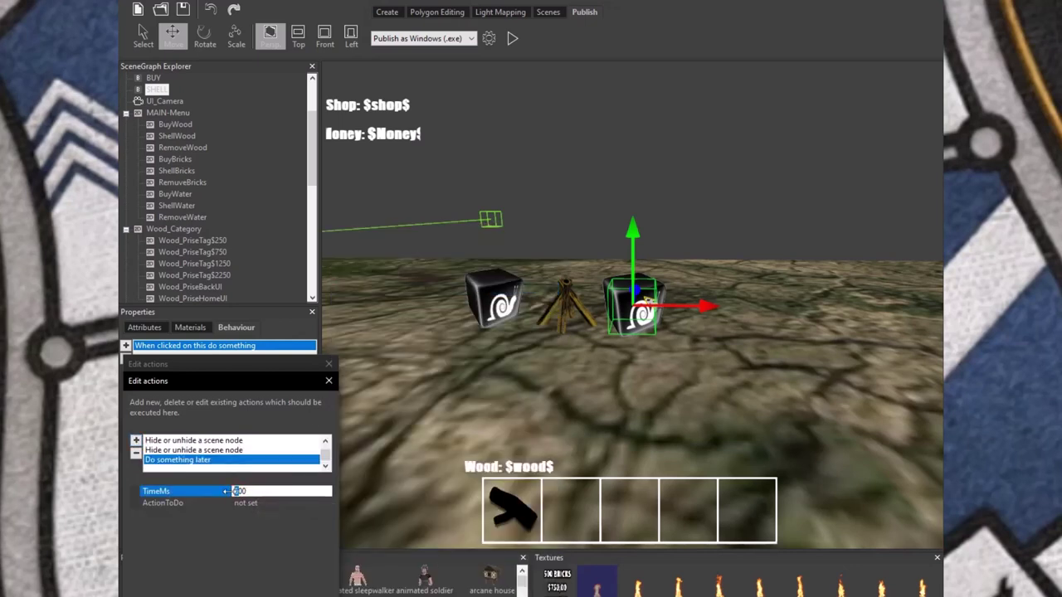
drag(234, 491, 239, 491)
drag(251, 491, 231, 495)
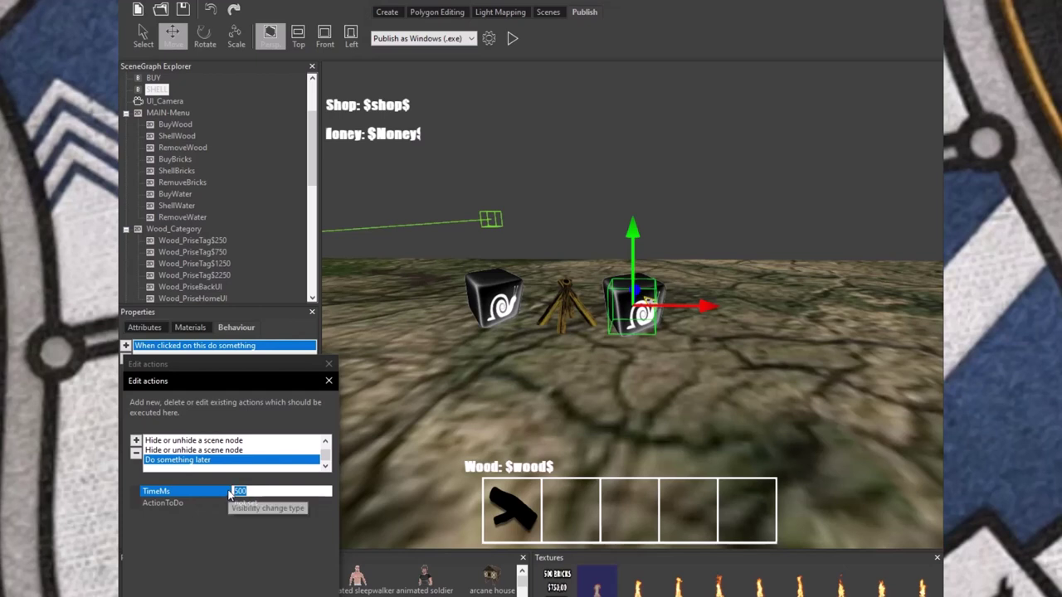
text(20)
key(Return)
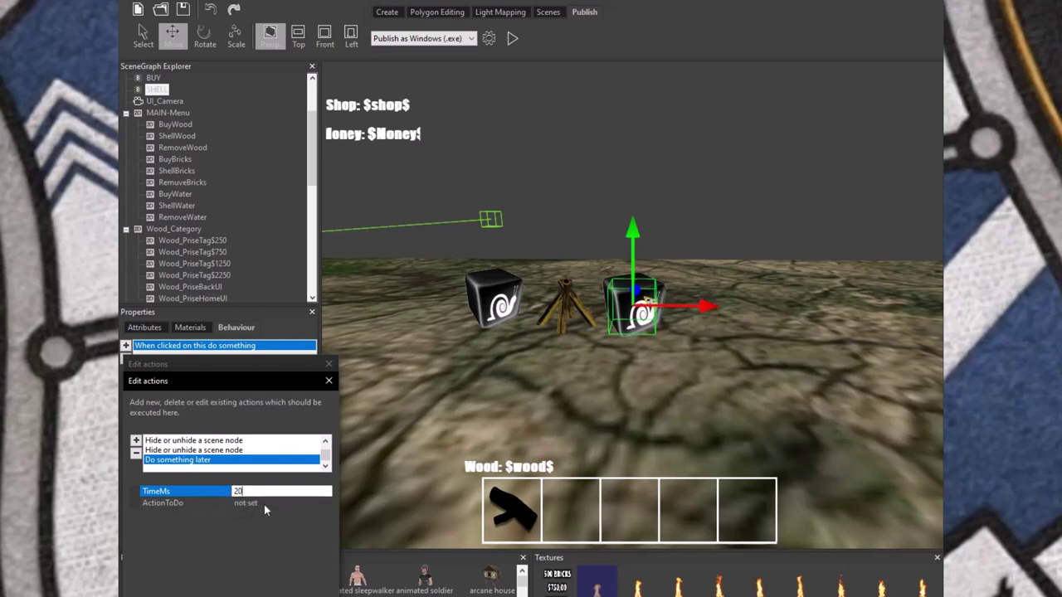
- Make the delayed action hide the Fire node with Make Invisible, then confirm both action editors
click(305, 502)
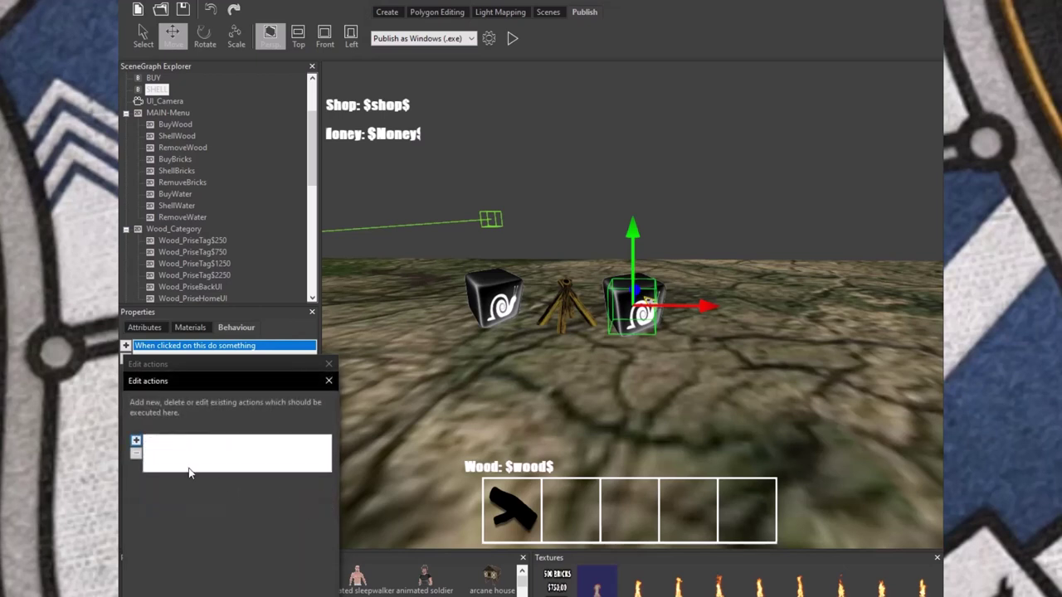
click(136, 440)
click(175, 447)
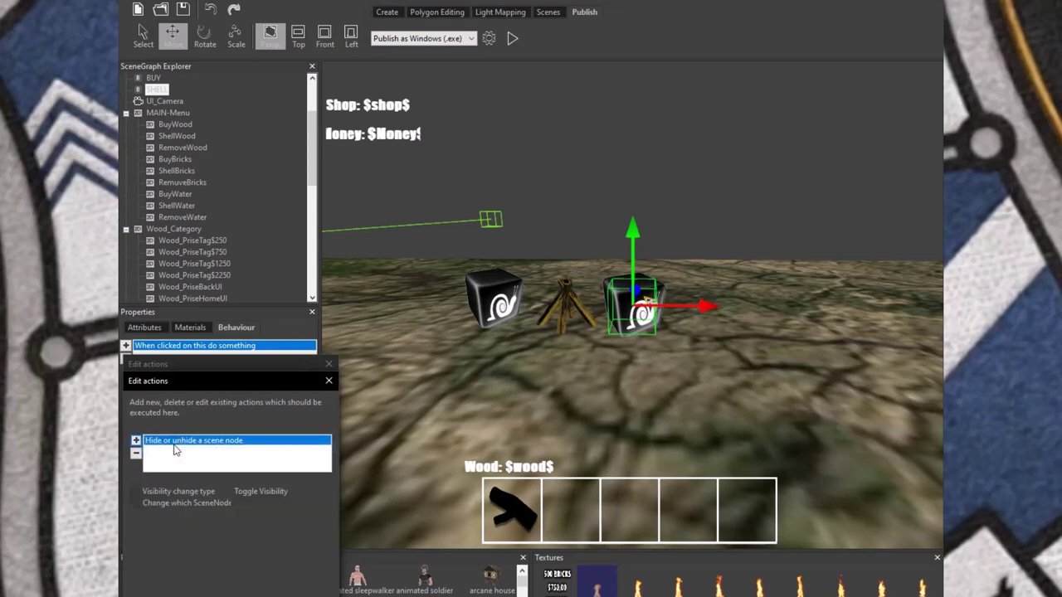
click(292, 493)
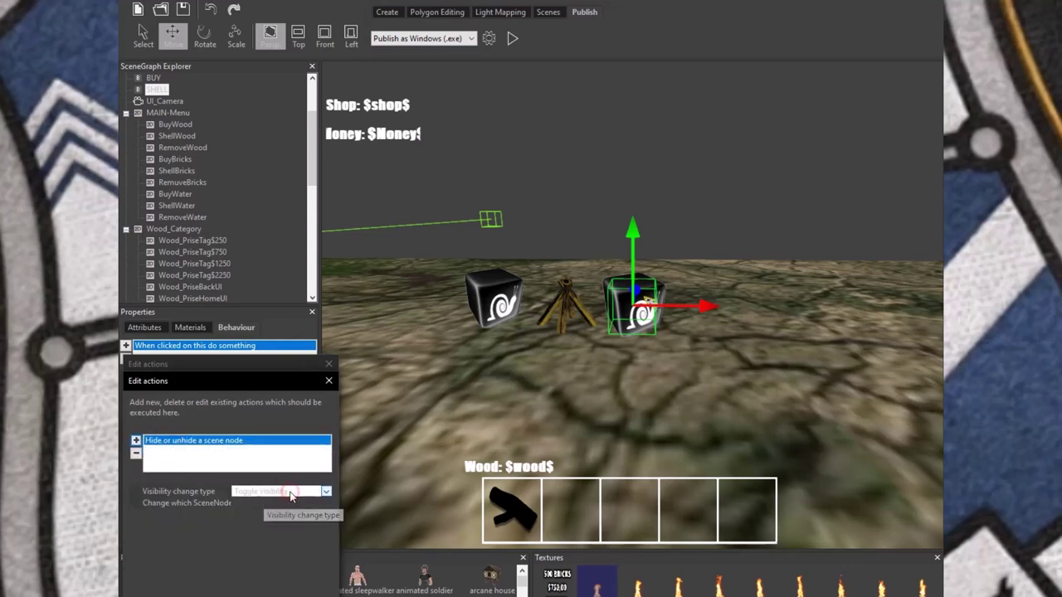
click(326, 492)
click(284, 504)
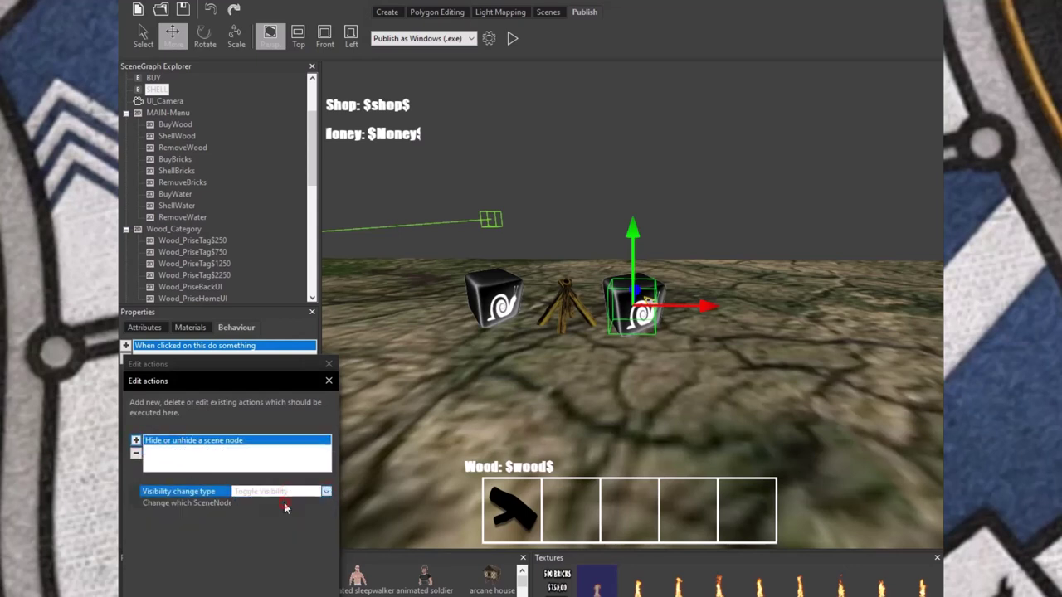
click(307, 503)
click(326, 502)
click(290, 526)
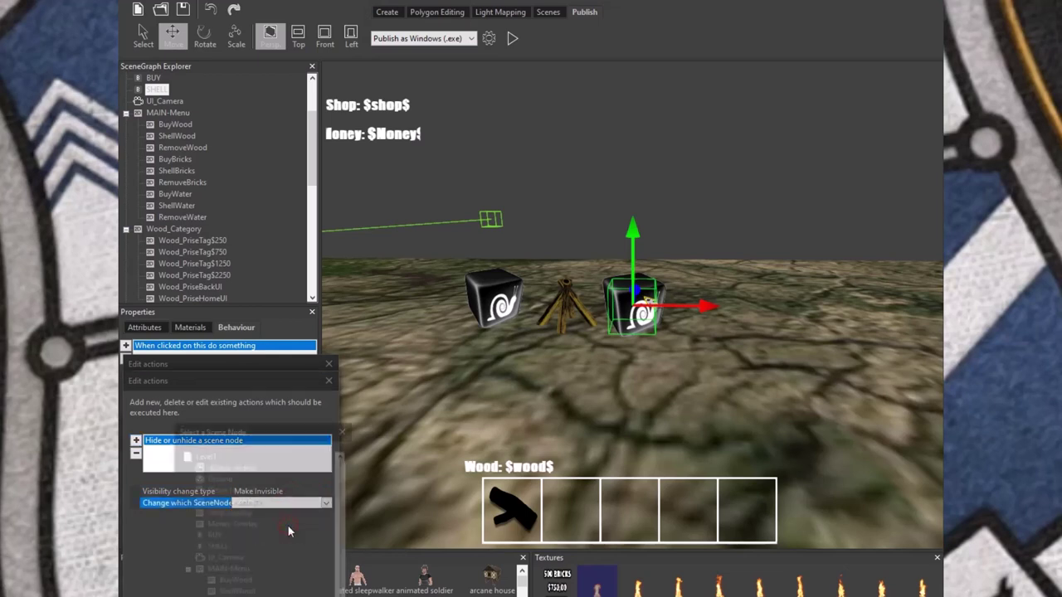
scroll(232, 581, down, 3)
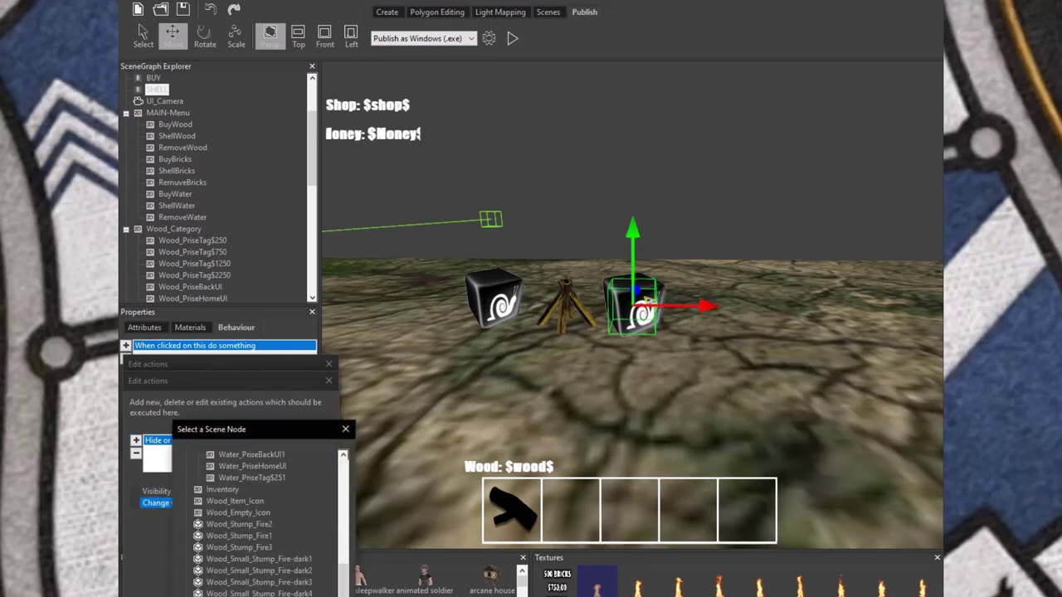
key(Return)
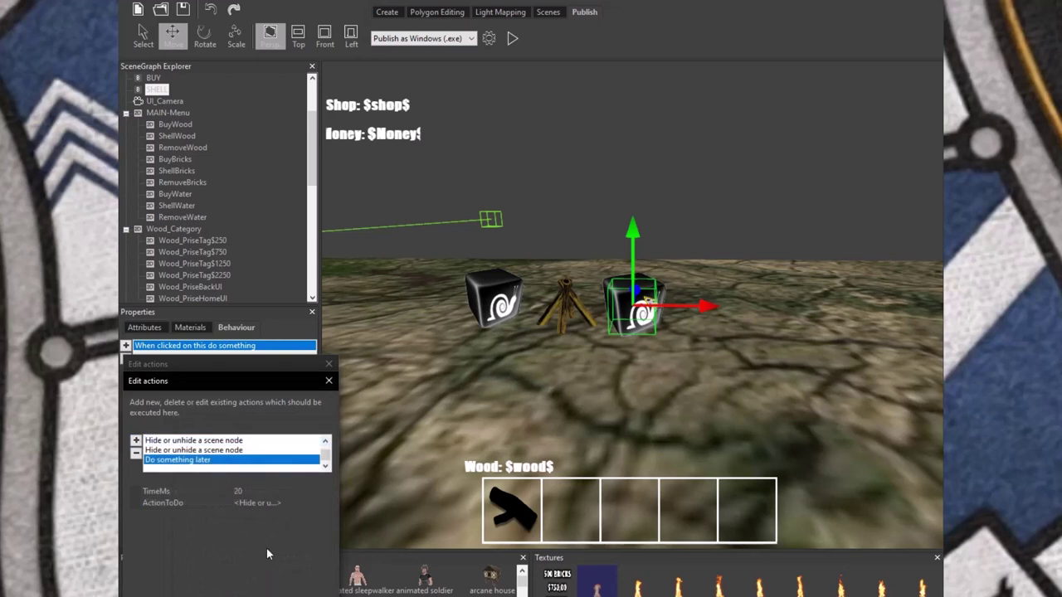
key(Return)
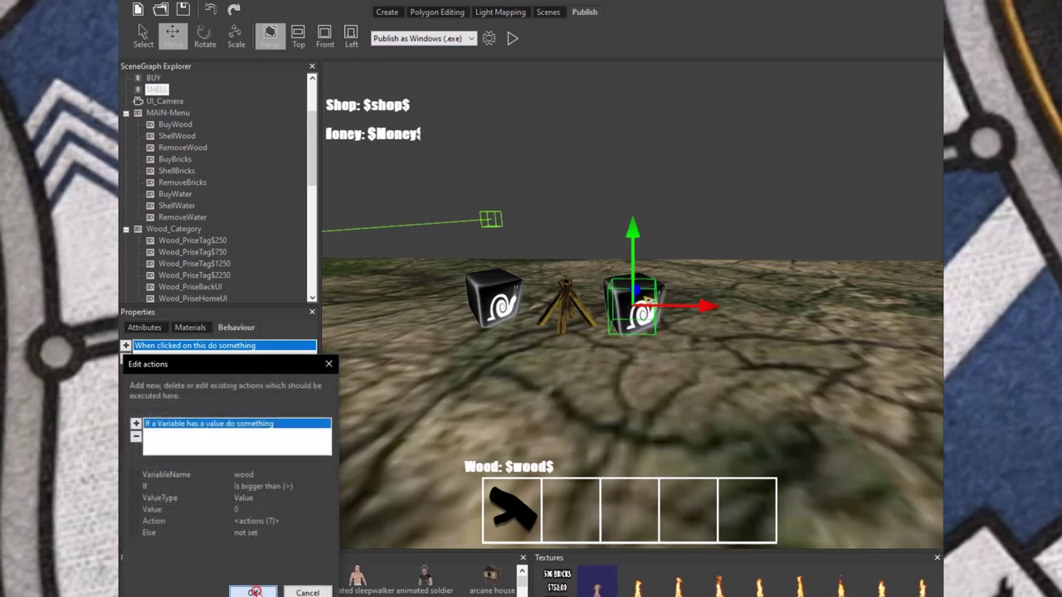
click(253, 588)
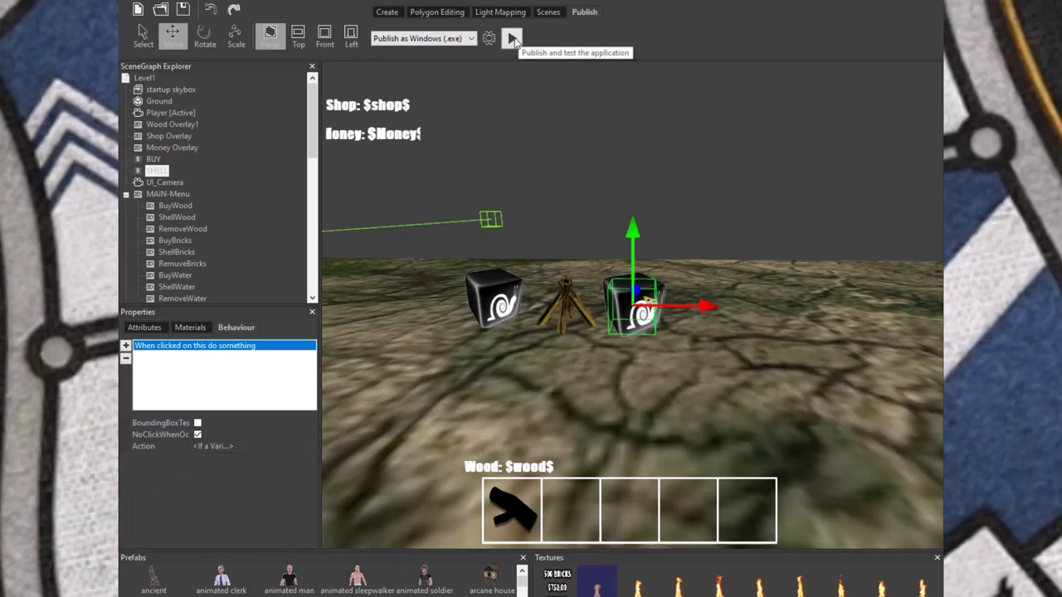
click(512, 39)
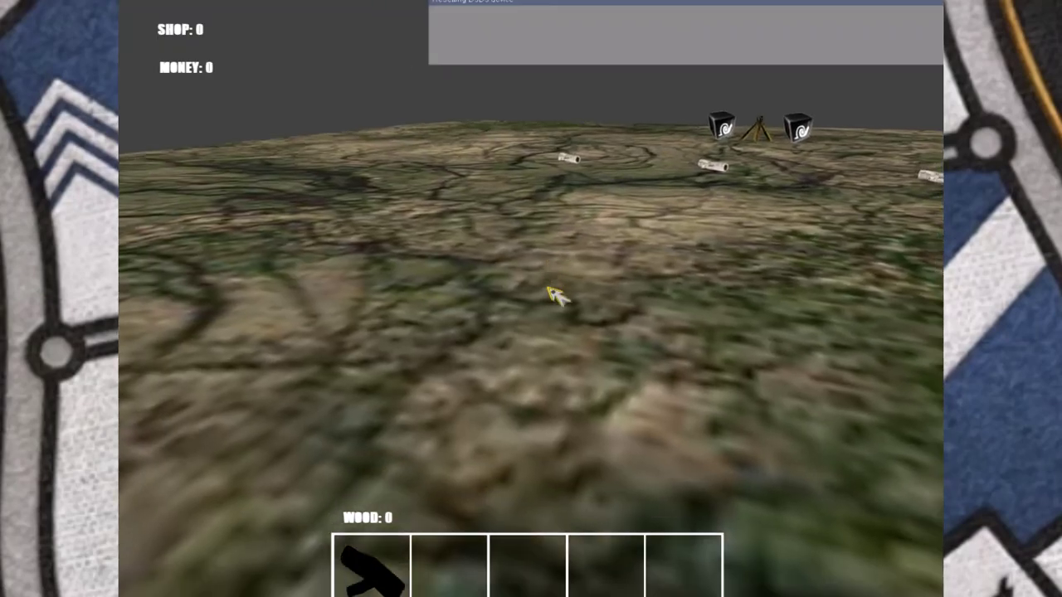
key(w)
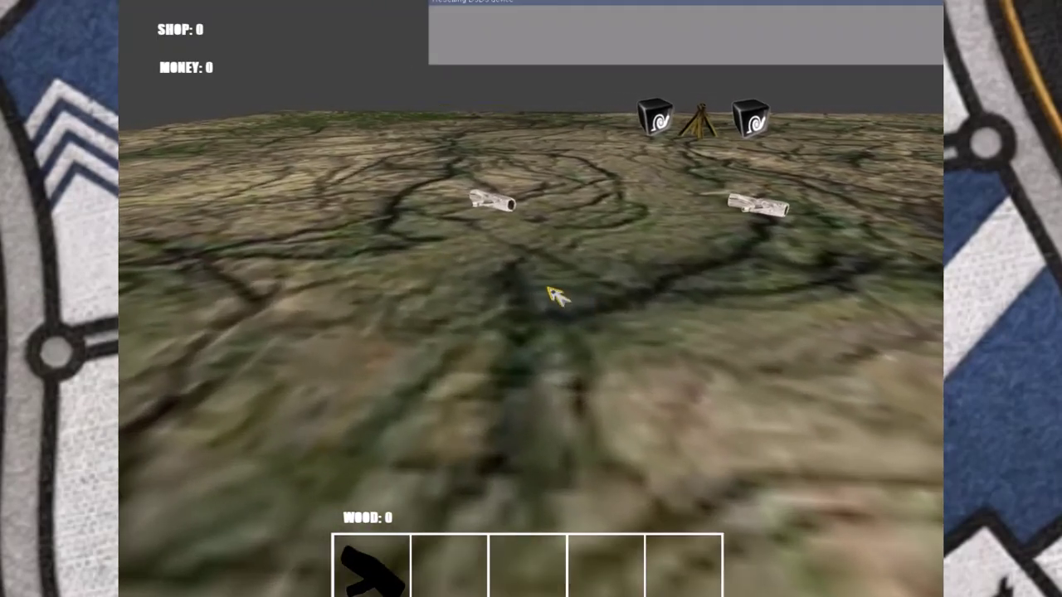
key(w)
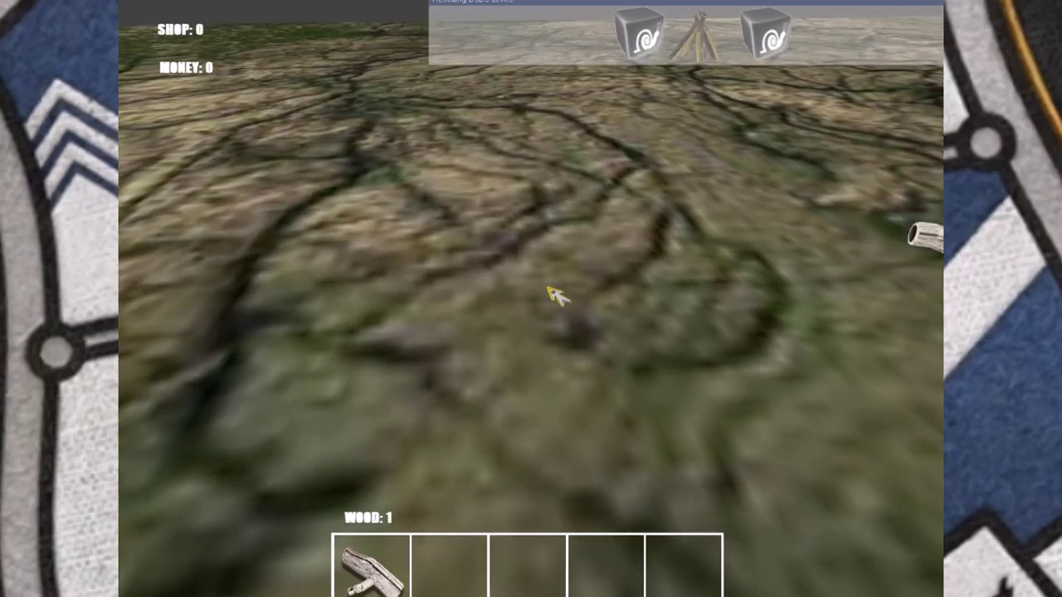
key(w)
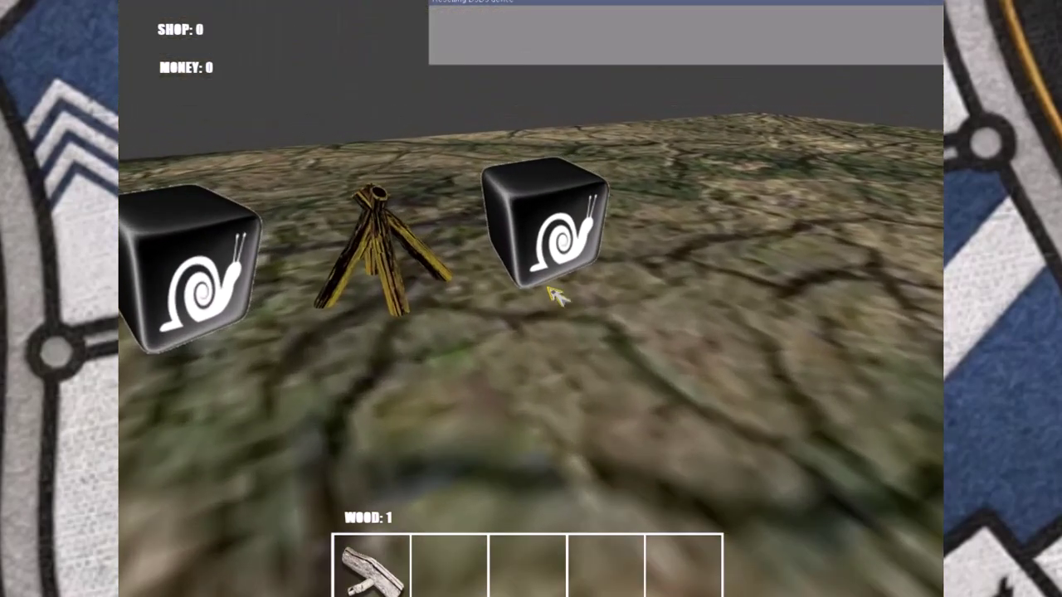
key(w)
click(554, 296)
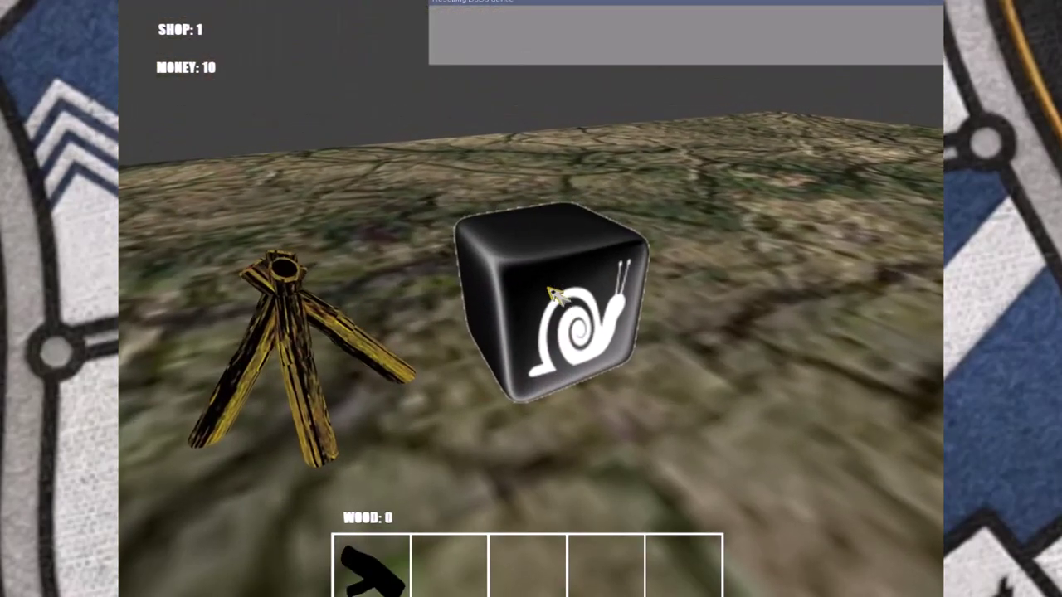
key(s)
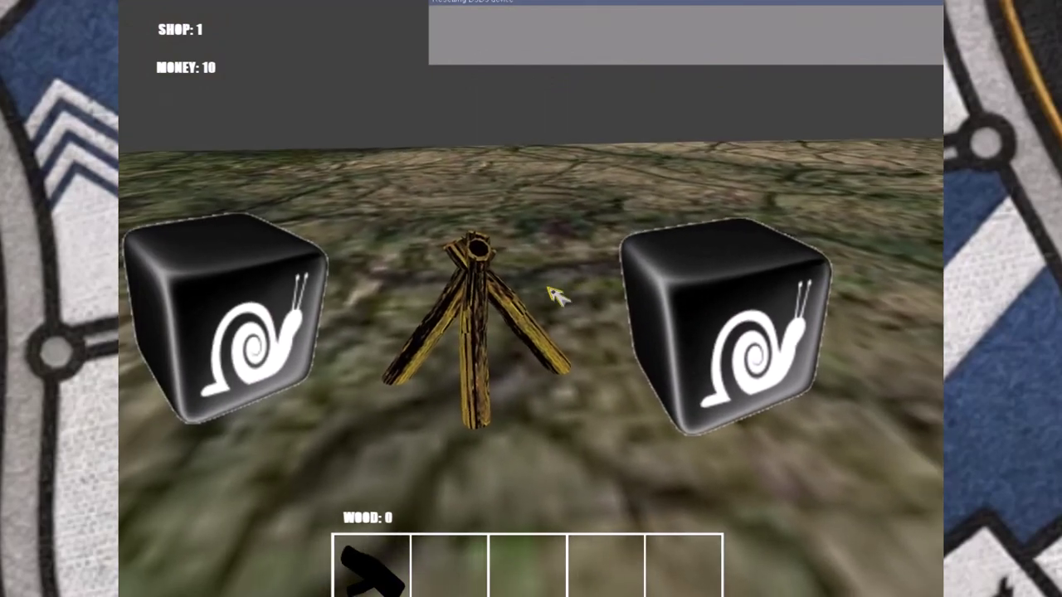
key(w)
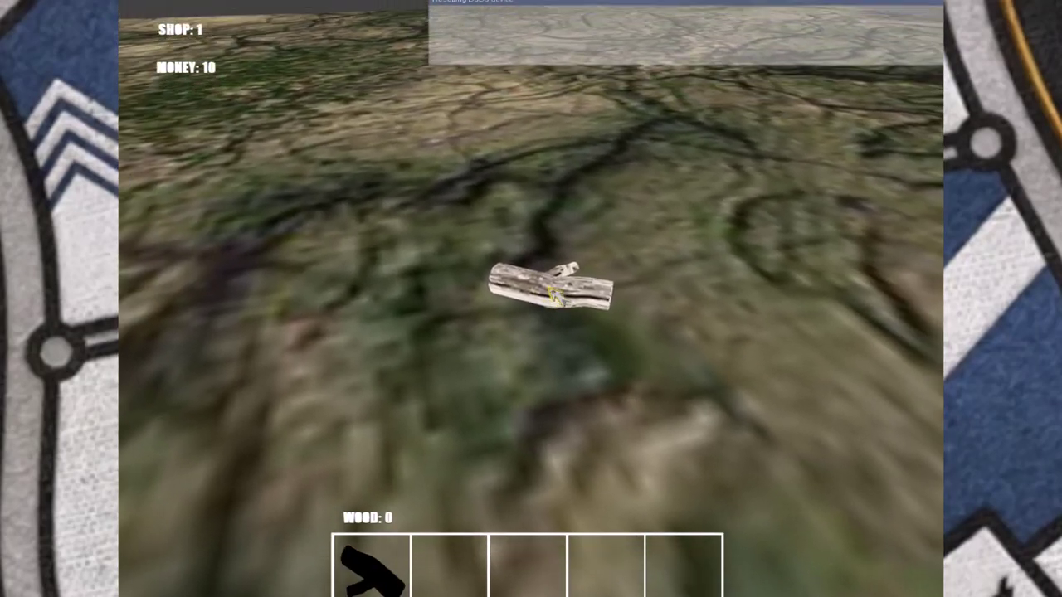
click(553, 294)
key(w)
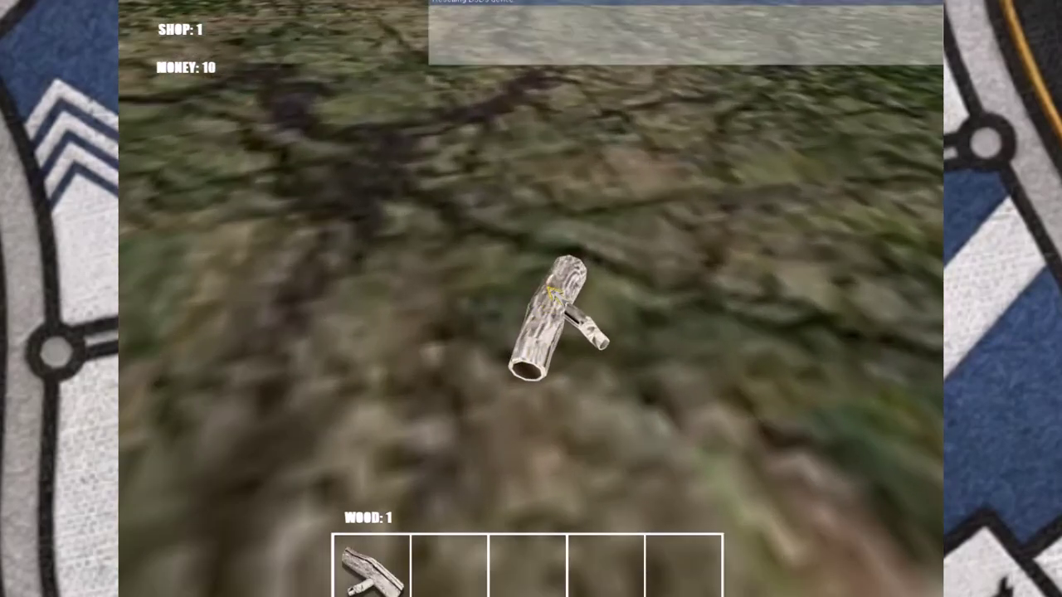
click(554, 295)
key(w)
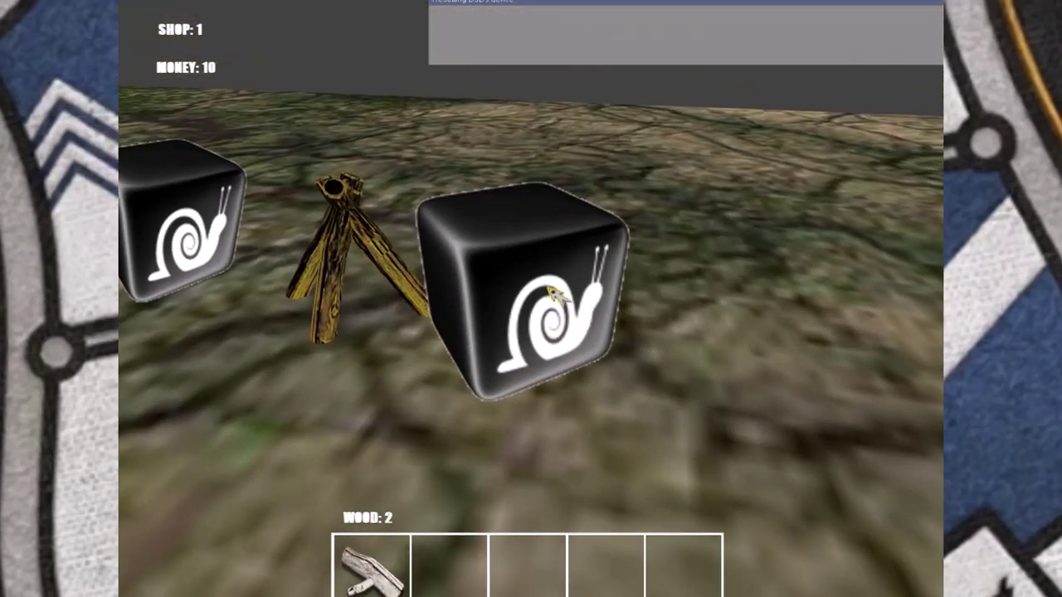
click(554, 295)
click(554, 295)
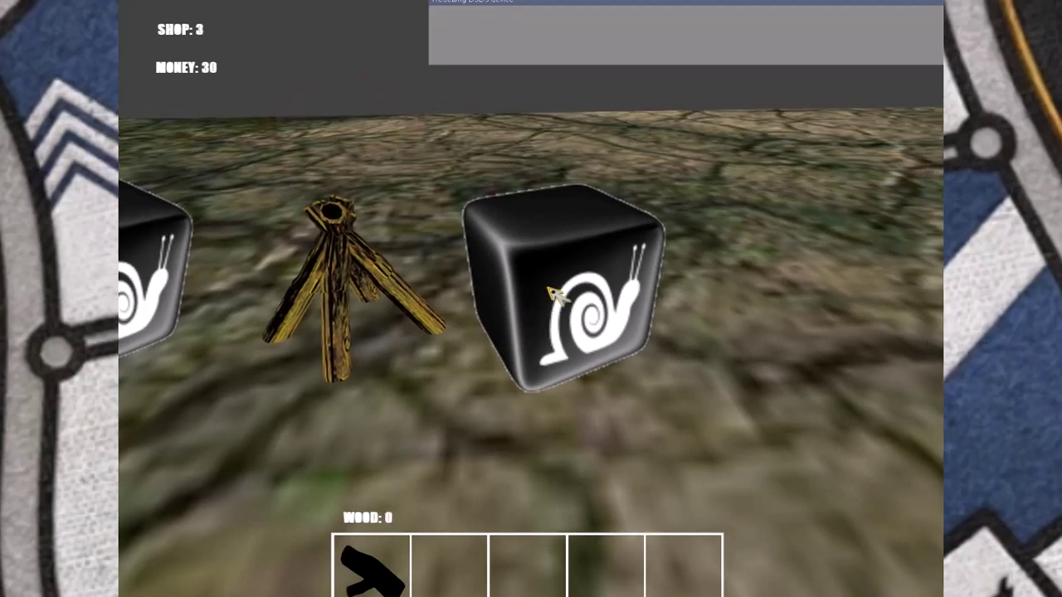
key(Escape)
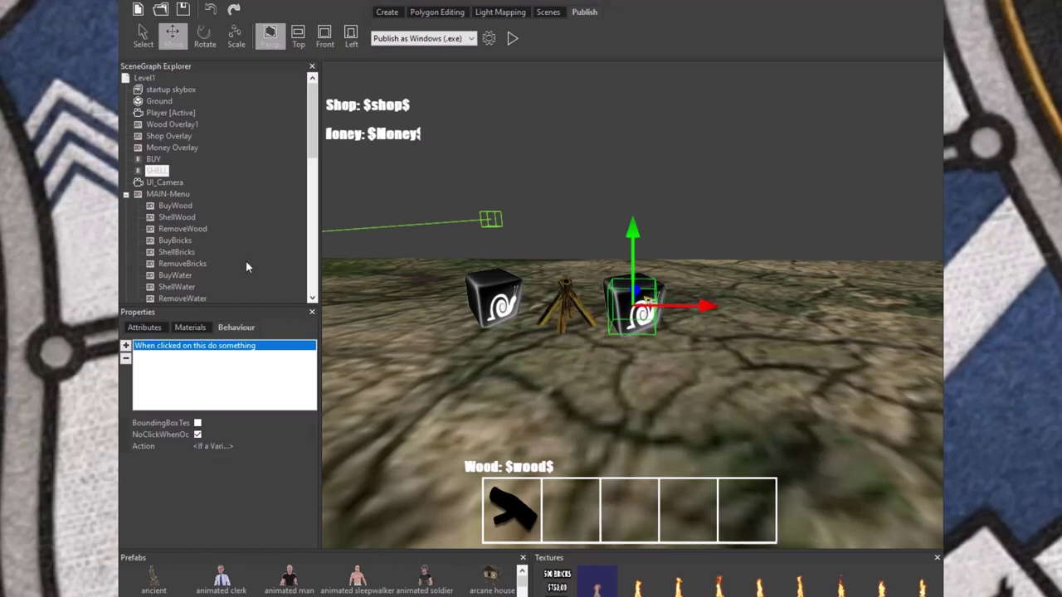
- Review the actions that run when wood is above 0, then close the inner action list
scroll(246, 260, down, 5)
scroll(246, 261, up, 4)
scroll(246, 263, up, 1)
click(238, 446)
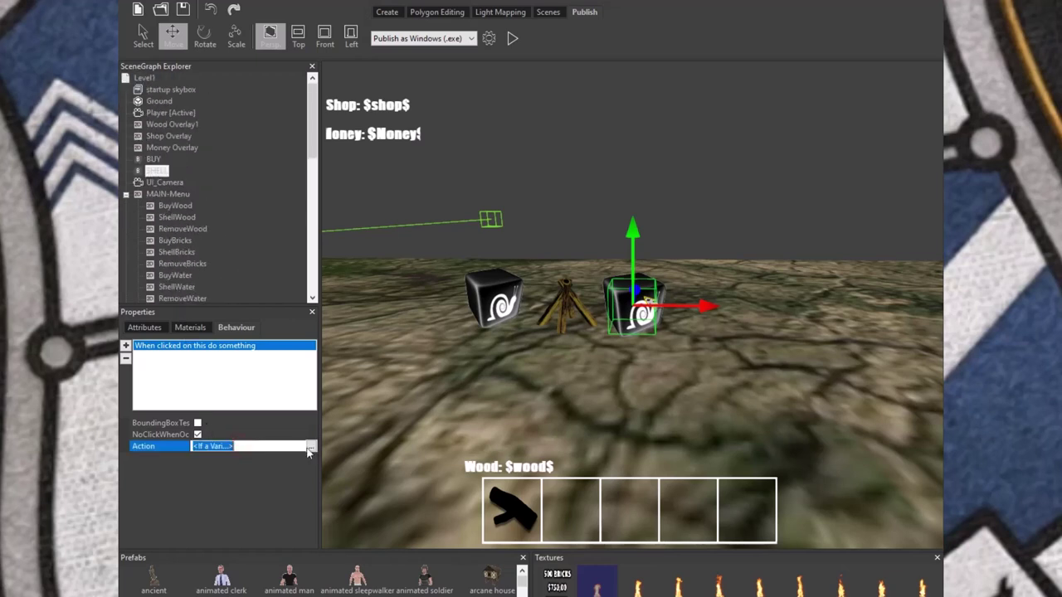
click(310, 447)
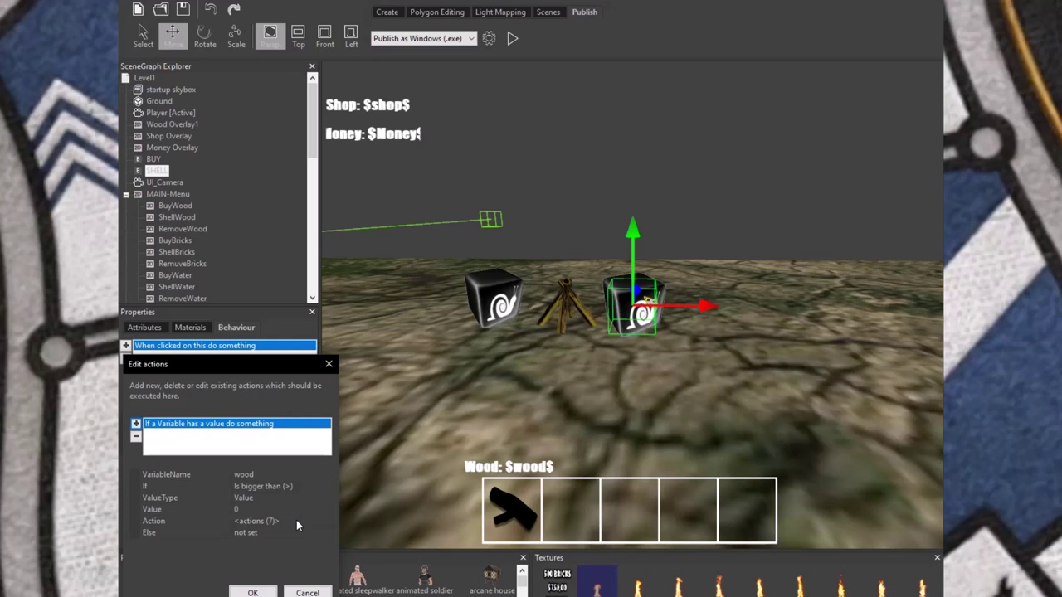
click(297, 520)
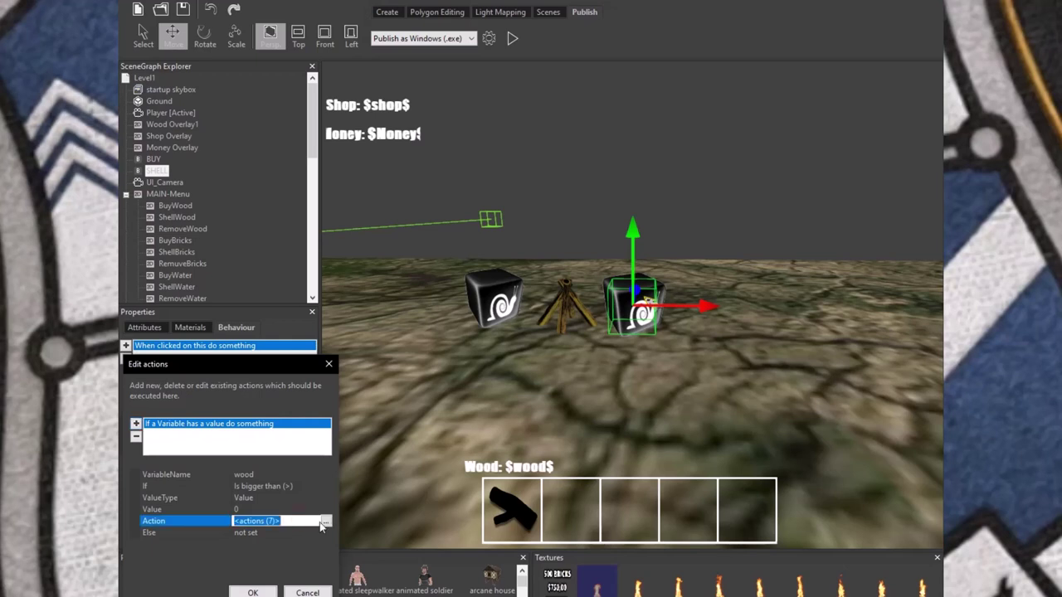
click(328, 521)
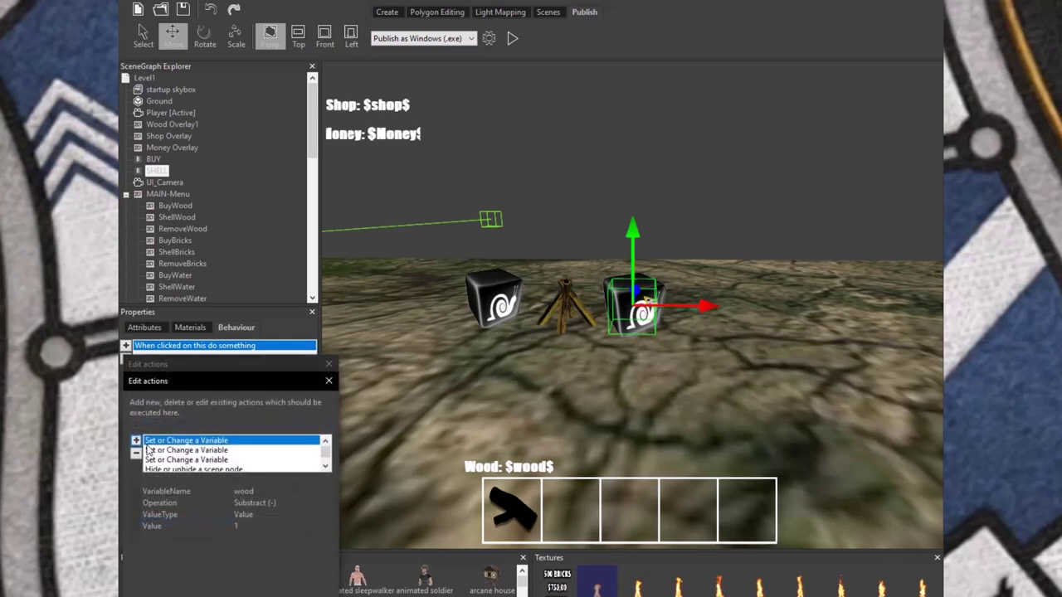
scroll(153, 452, down, 1)
scroll(190, 461, down, 2)
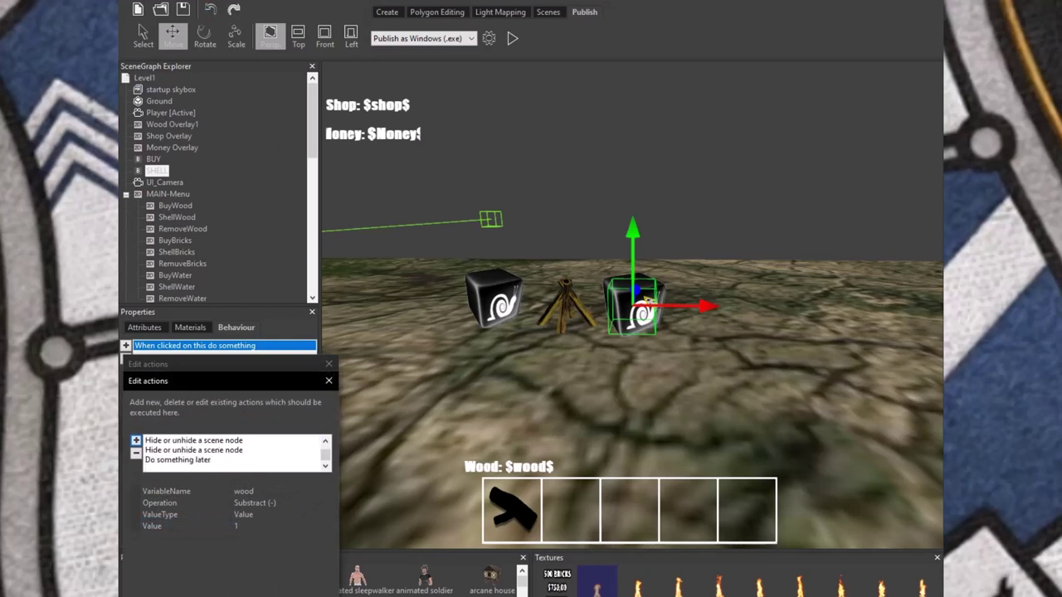
key(Return)
- Close the action editor and undo five times to restore the SHELL cube's earlier position
click(253, 592)
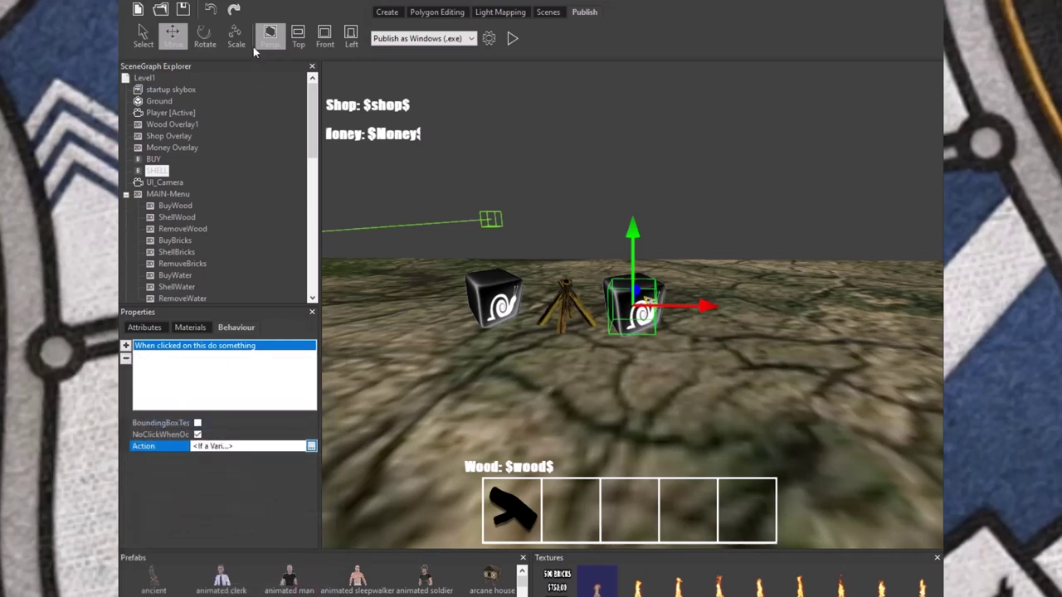
click(211, 9)
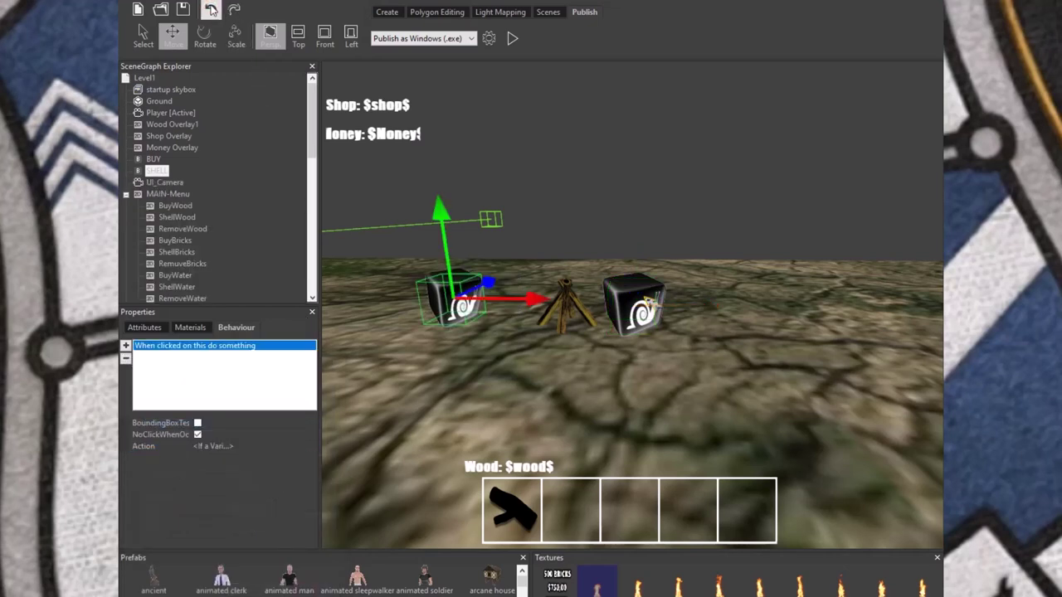
click(211, 9)
click(211, 9)
click(210, 9)
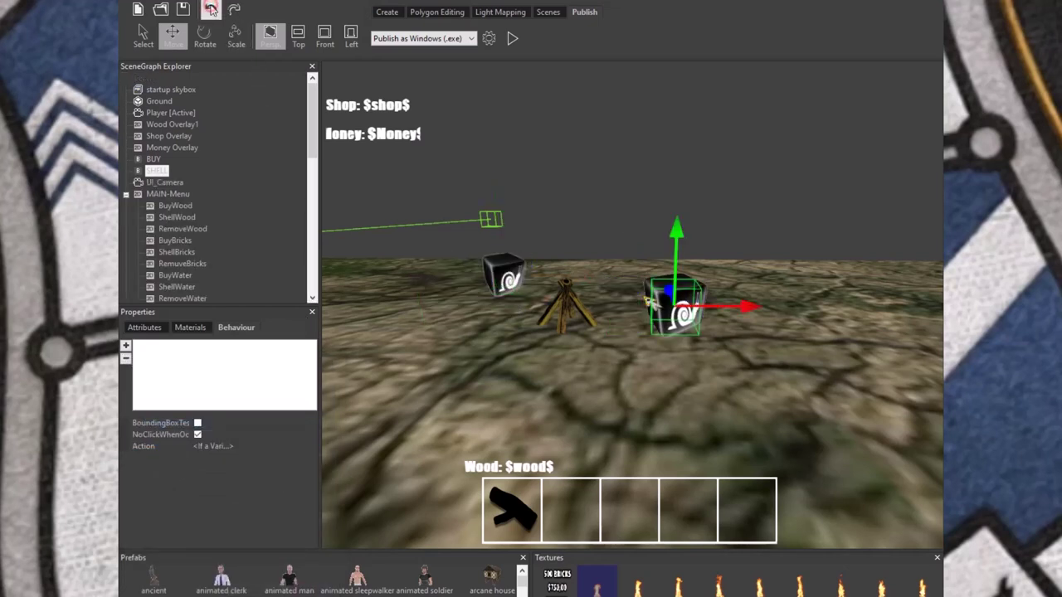
click(211, 9)
right_drag(381, 327, 433, 374)
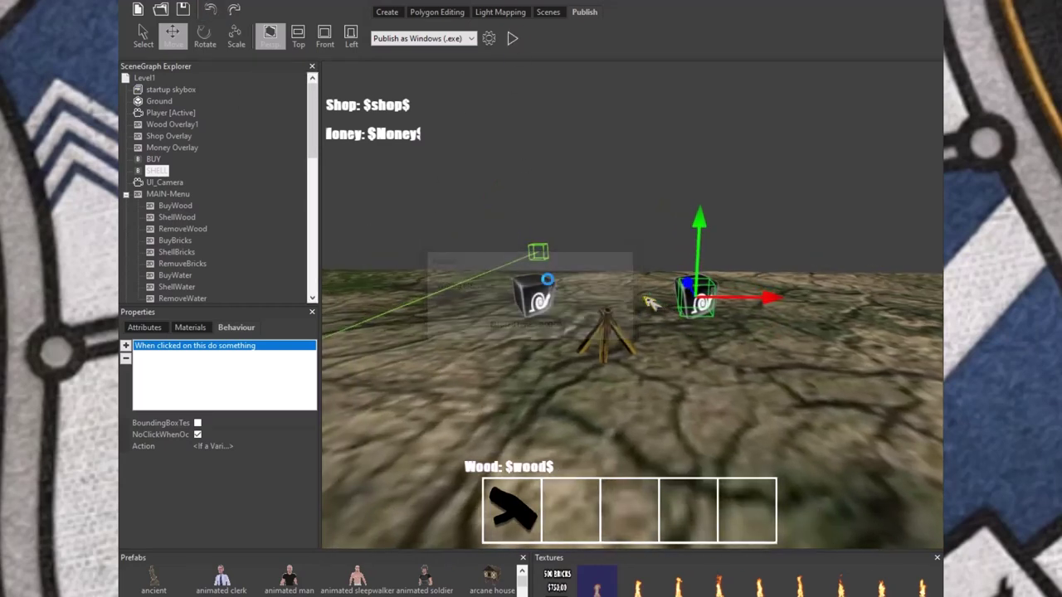
- Walk to the logs in the preview and collect three of them
key(w)
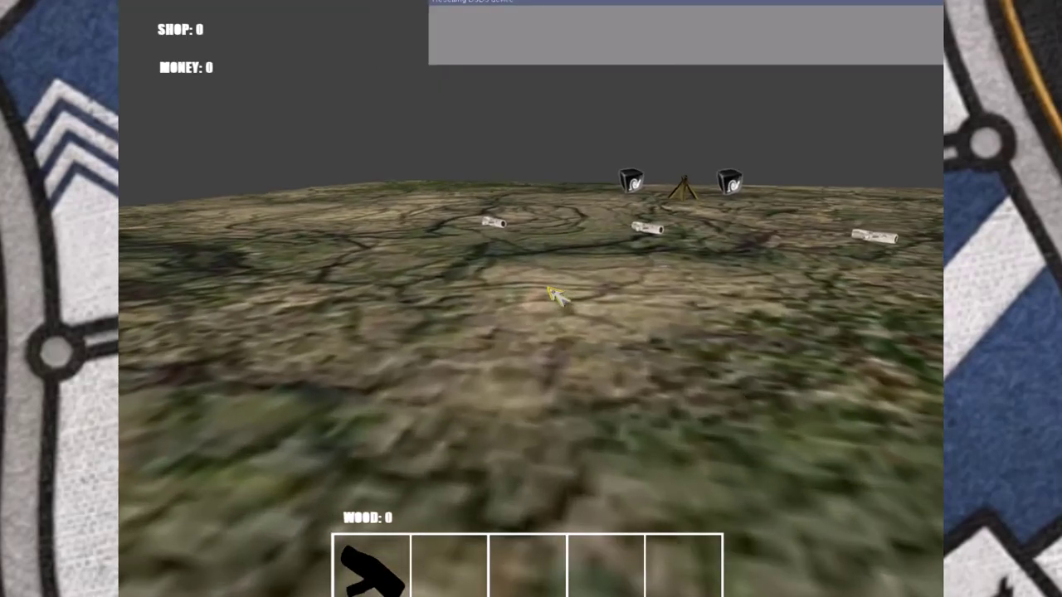
key(w)
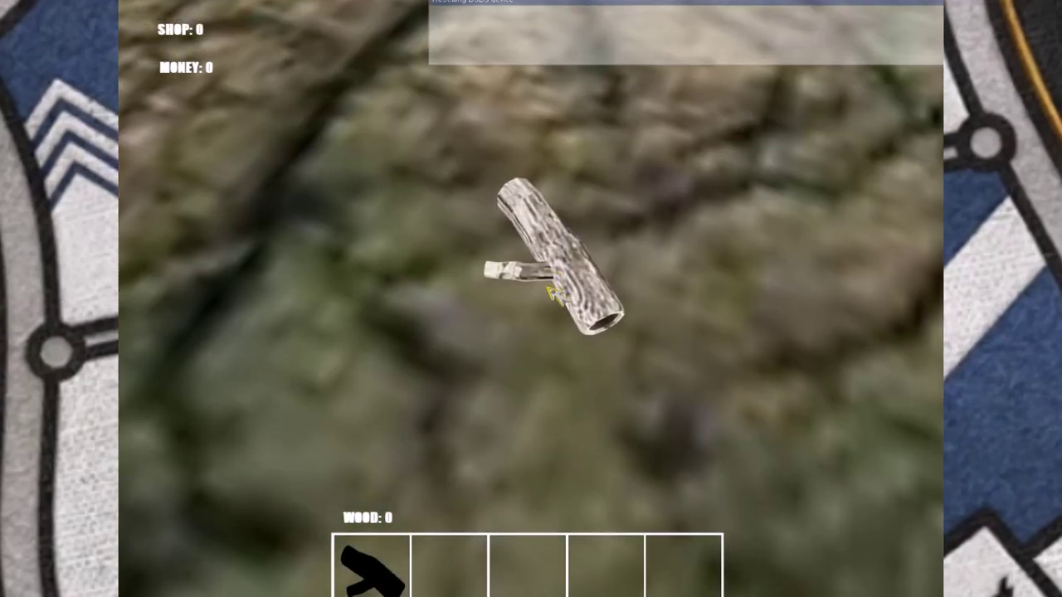
click(556, 296)
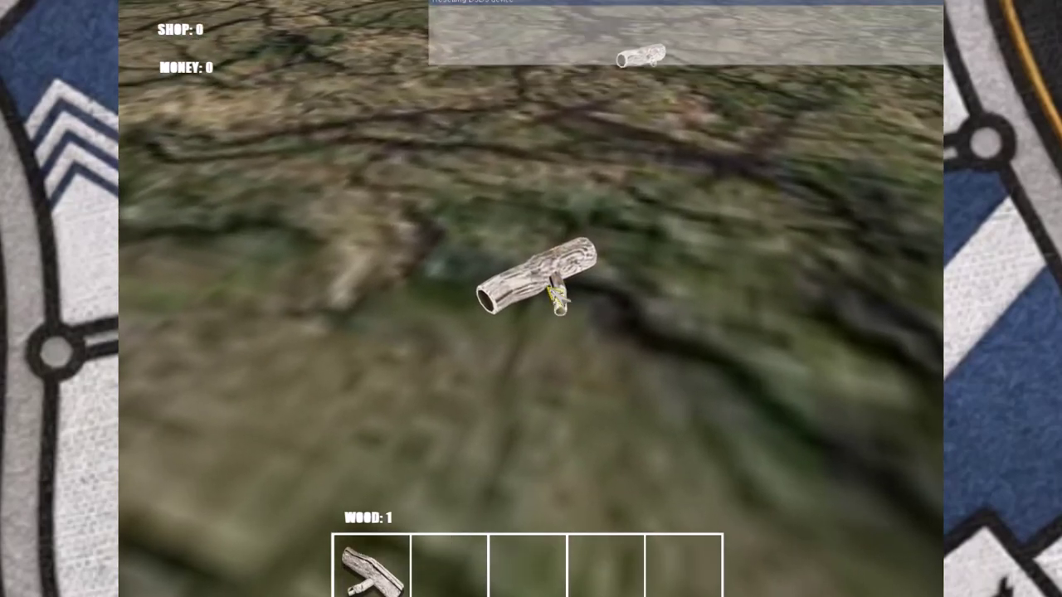
click(556, 296)
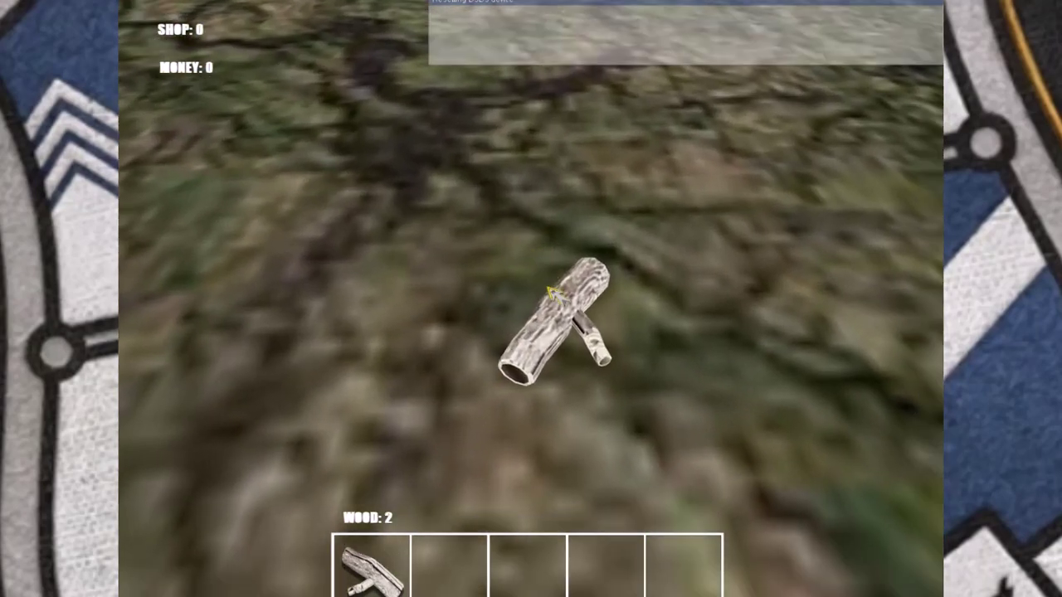
click(556, 296)
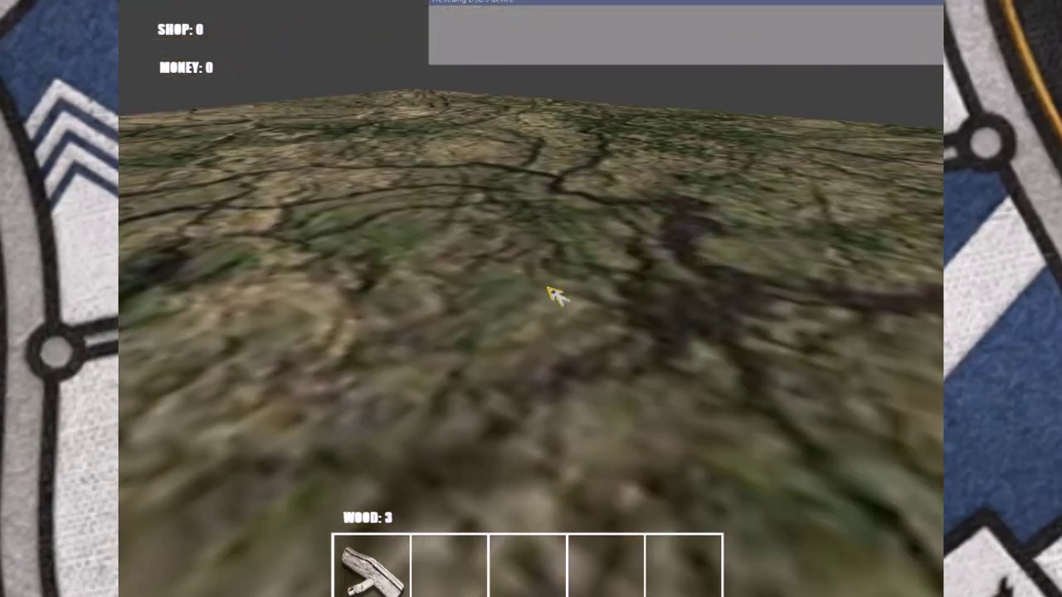
- Sell the three logs at the cube for Shop 3 and Money 30, then exit the preview
key(w)
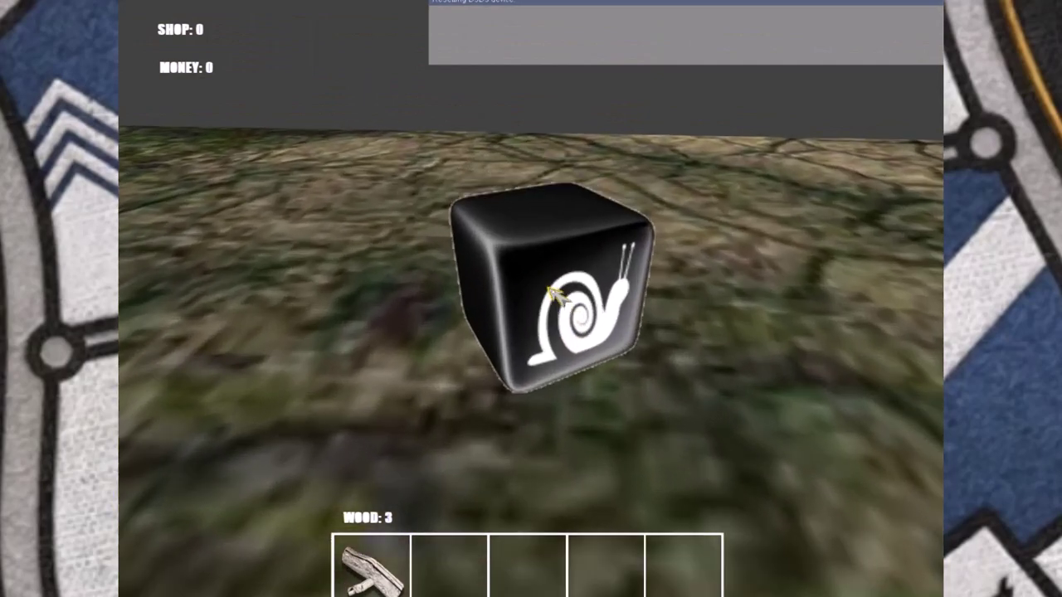
click(555, 296)
key(s)
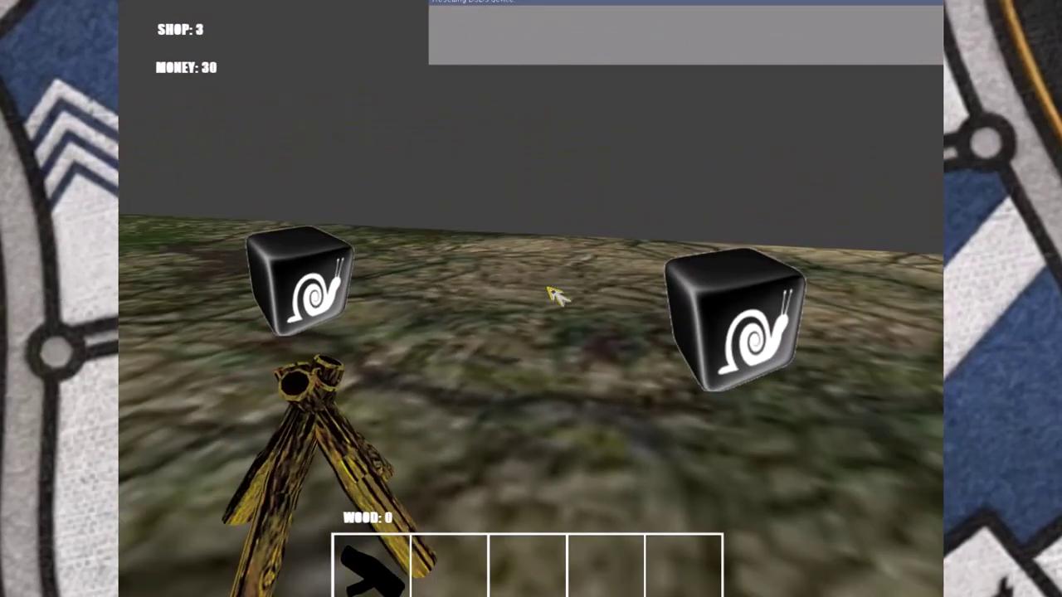
key(Escape)
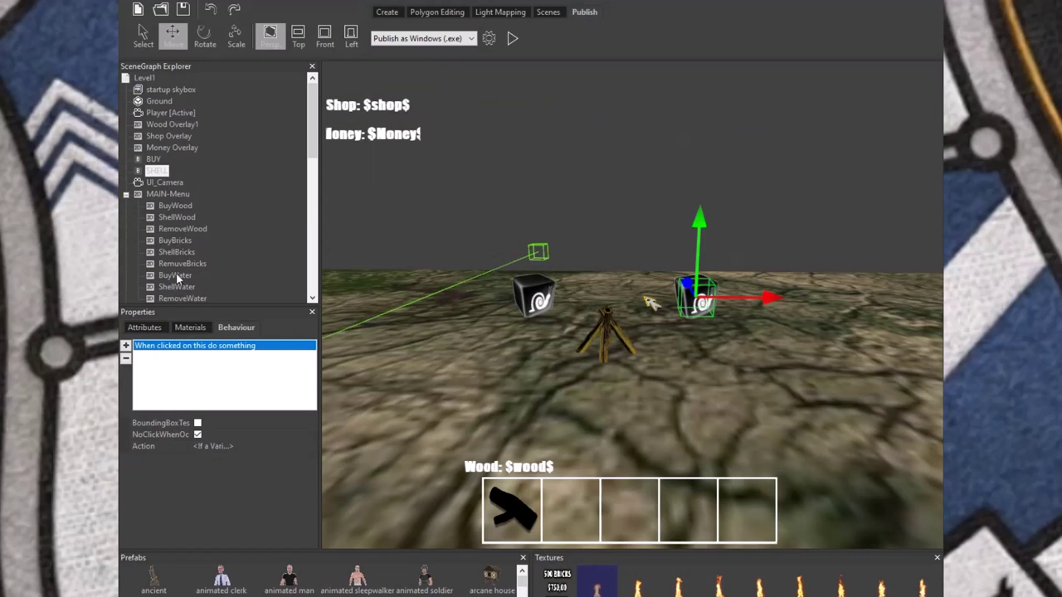
- Add an 'If a Variable has a value' action with VariableName money and Value 30
click(278, 447)
click(311, 447)
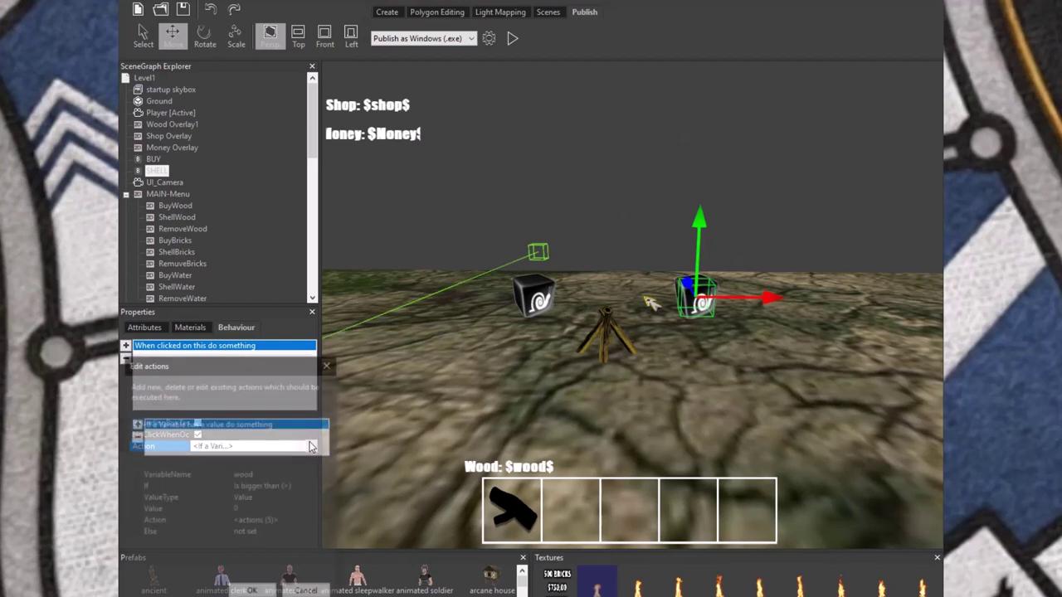
click(136, 425)
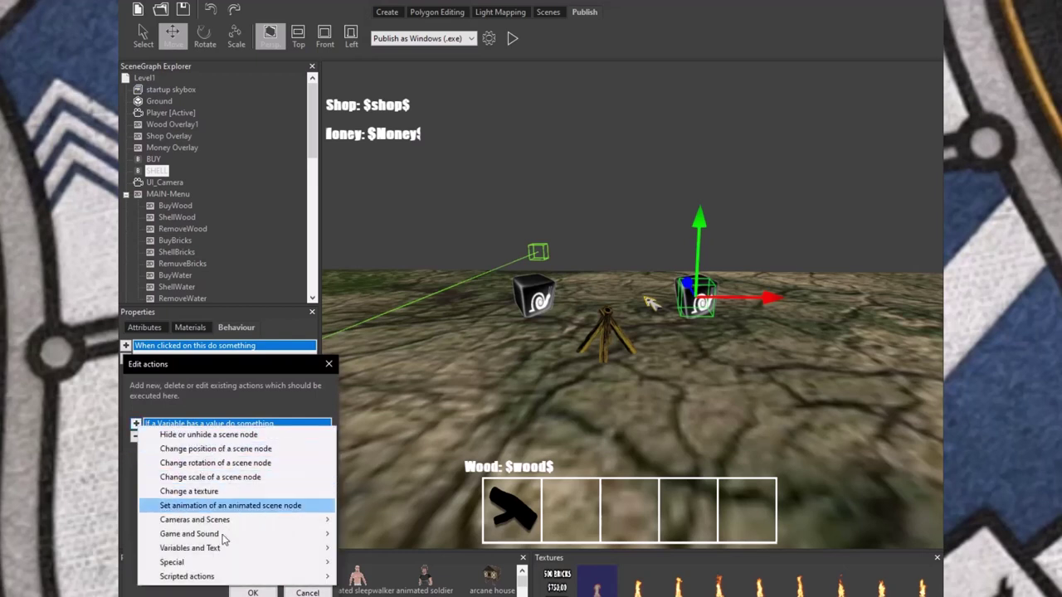
mouse_move(224, 564)
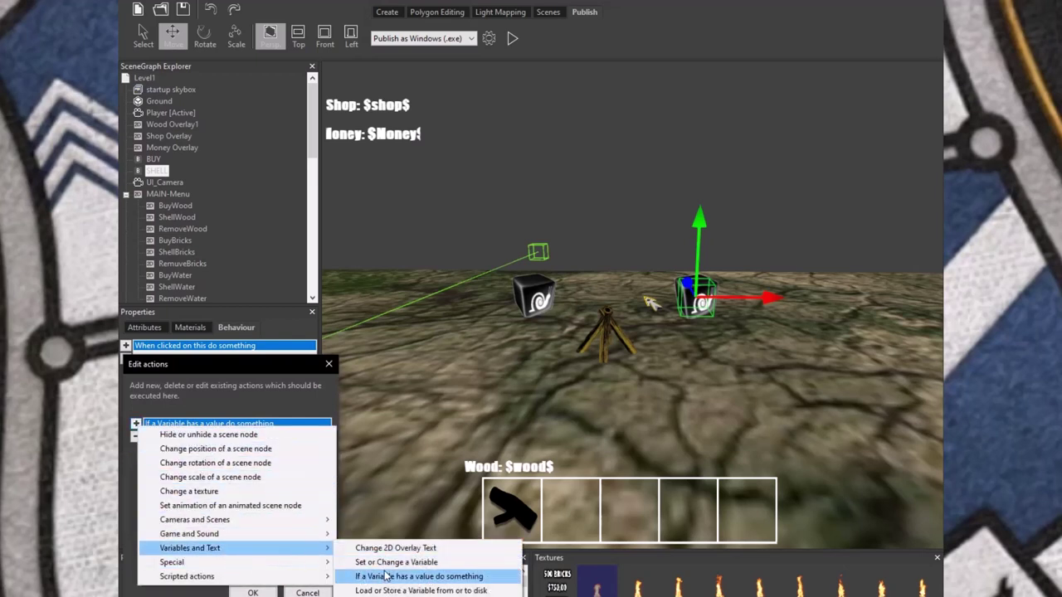
click(384, 575)
click(253, 475)
text(money)
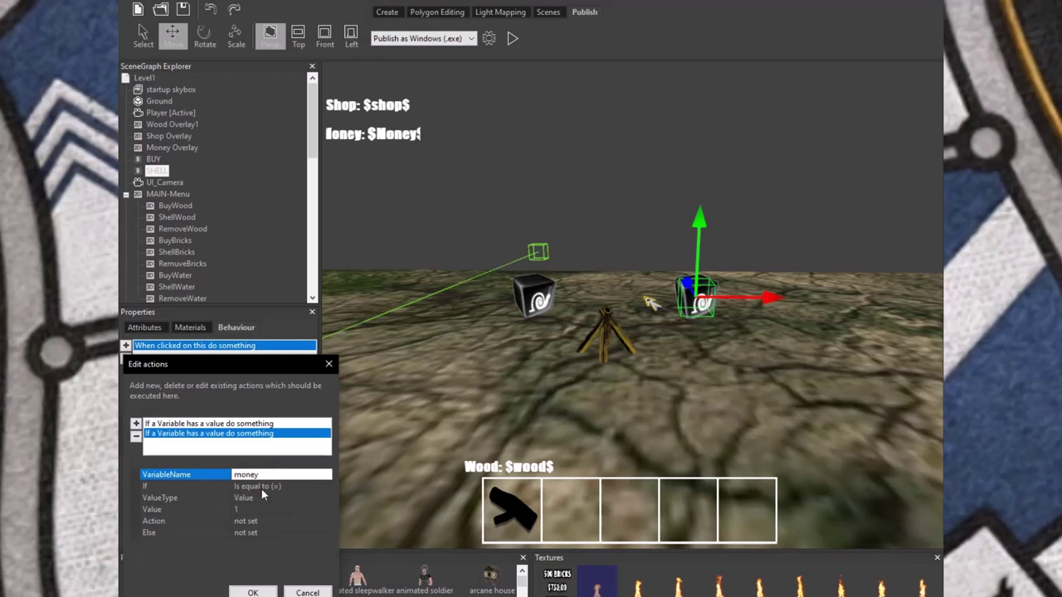
click(254, 509)
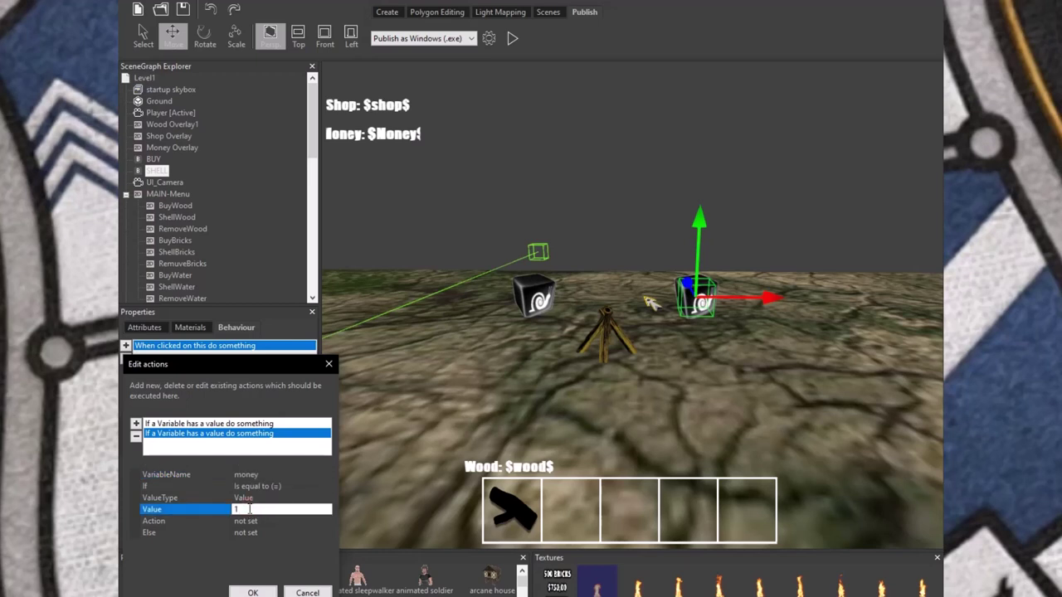
drag(248, 509, 231, 513)
click(312, 521)
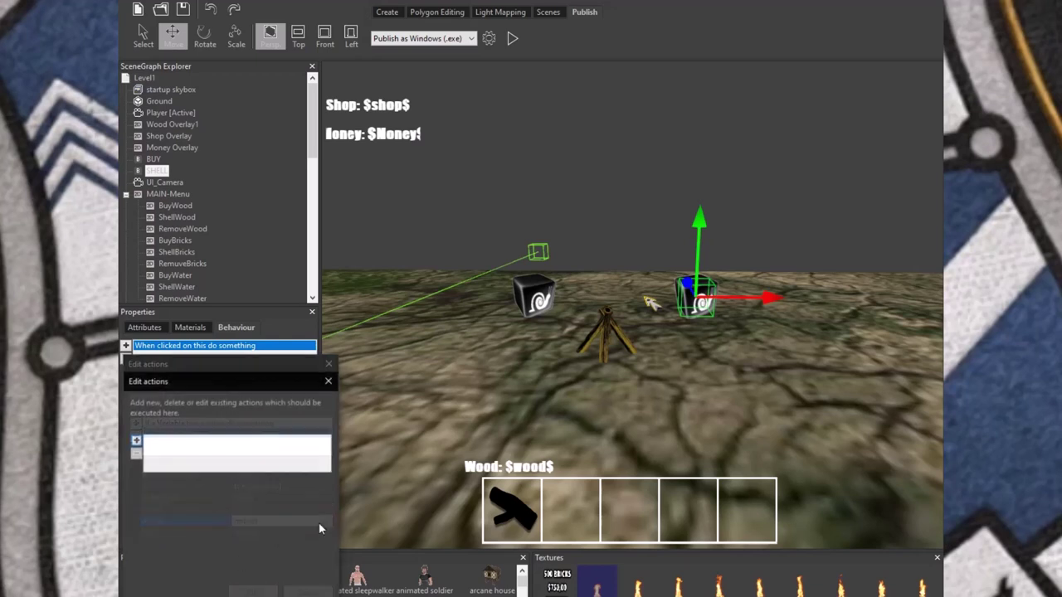
- Add a 'Hide or unhide a scene node' action set to Make Visible to the money-equals-30 condition, pick its node, and confirm
click(135, 441)
click(190, 444)
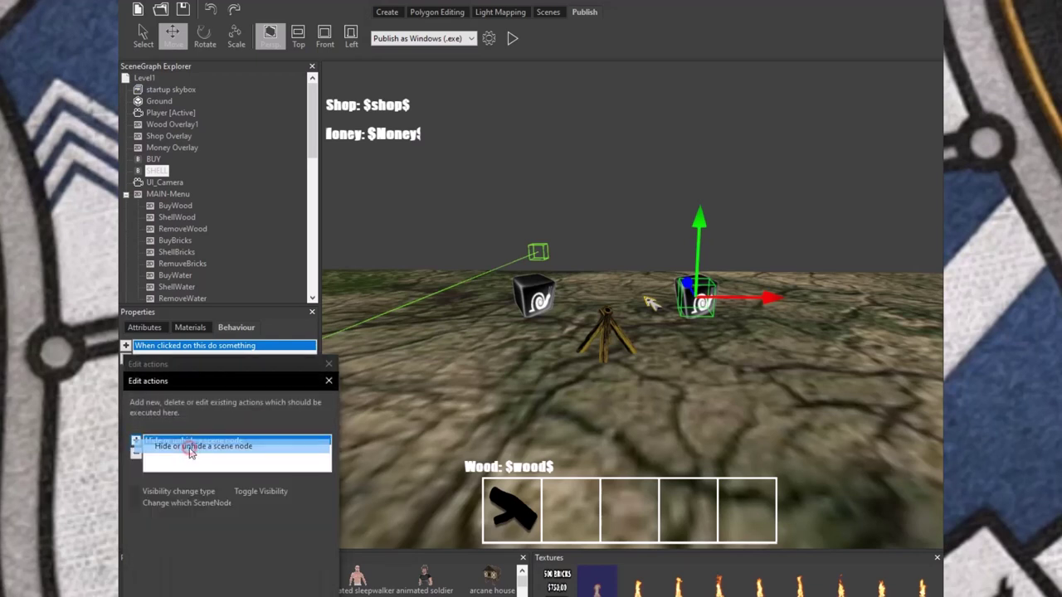
click(280, 491)
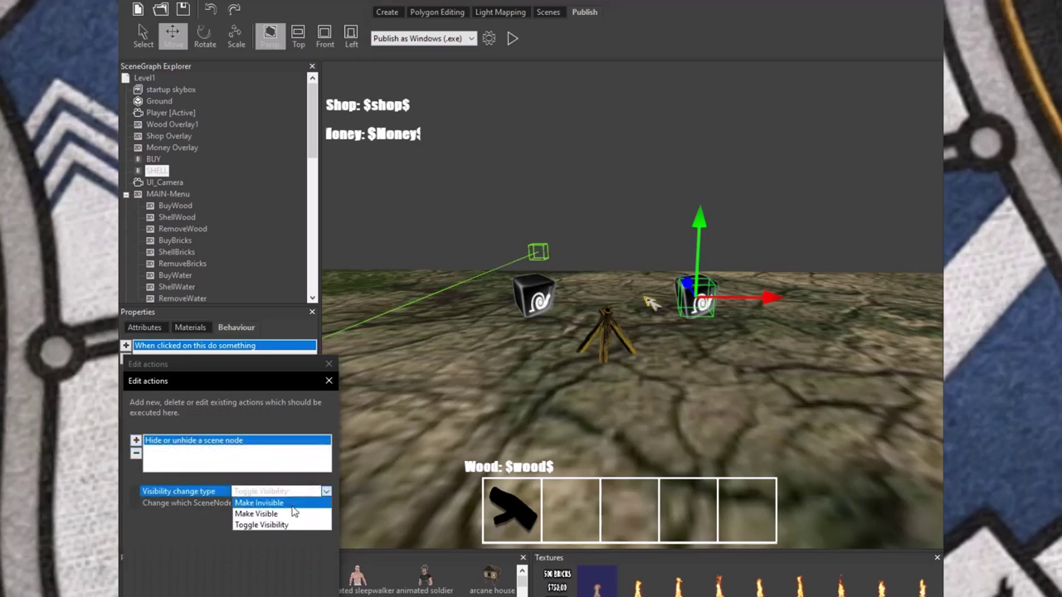
click(284, 515)
click(288, 504)
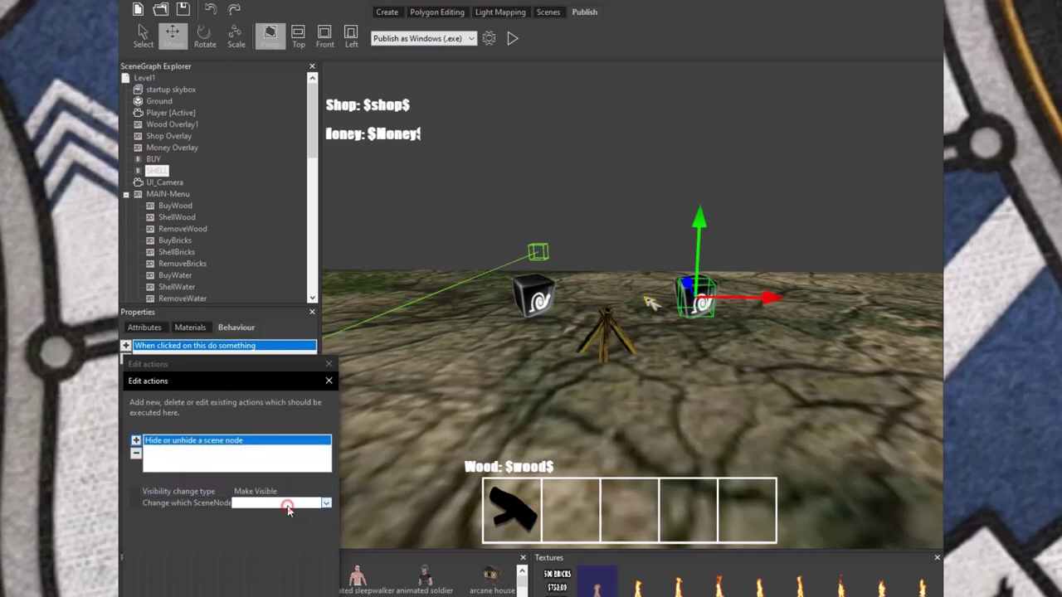
click(325, 503)
click(325, 503)
click(265, 535)
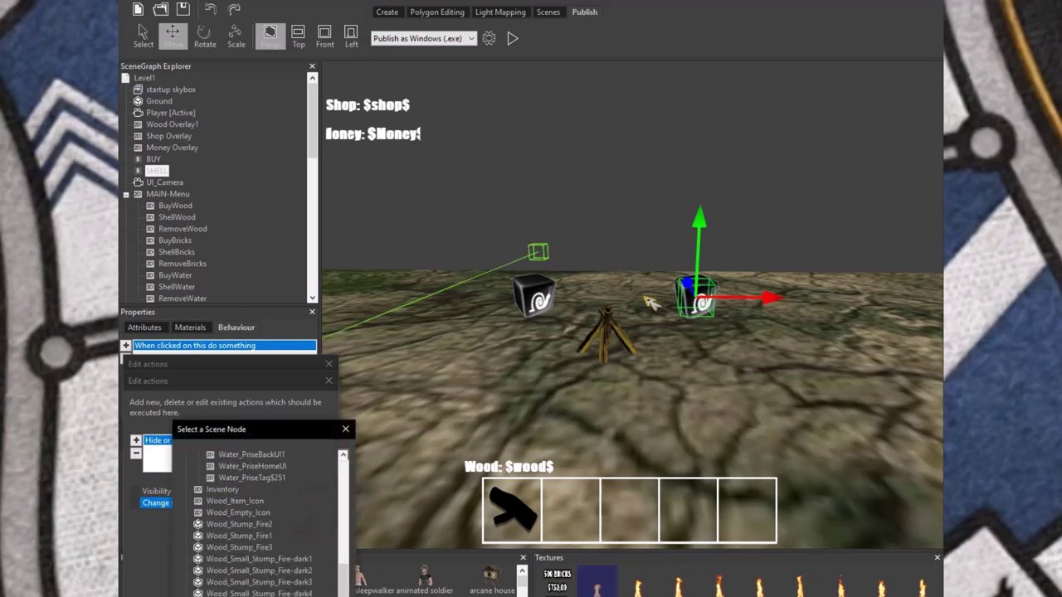
click(271, 589)
click(271, 589)
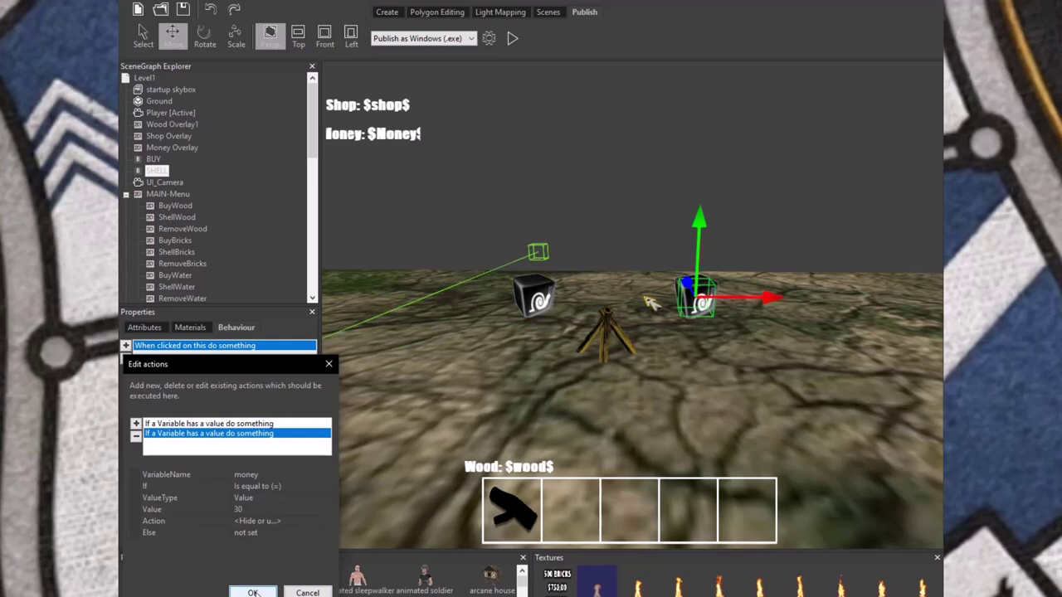
- Open the condition's Else actions and add a variable-change action, typing 'mo' for the variable name
click(277, 534)
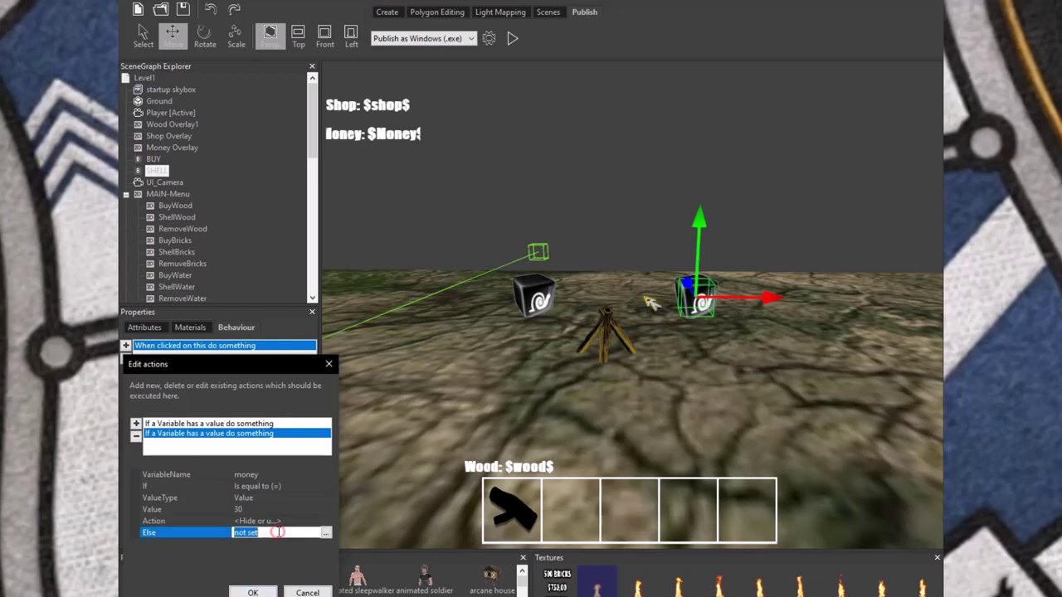
click(326, 533)
click(136, 439)
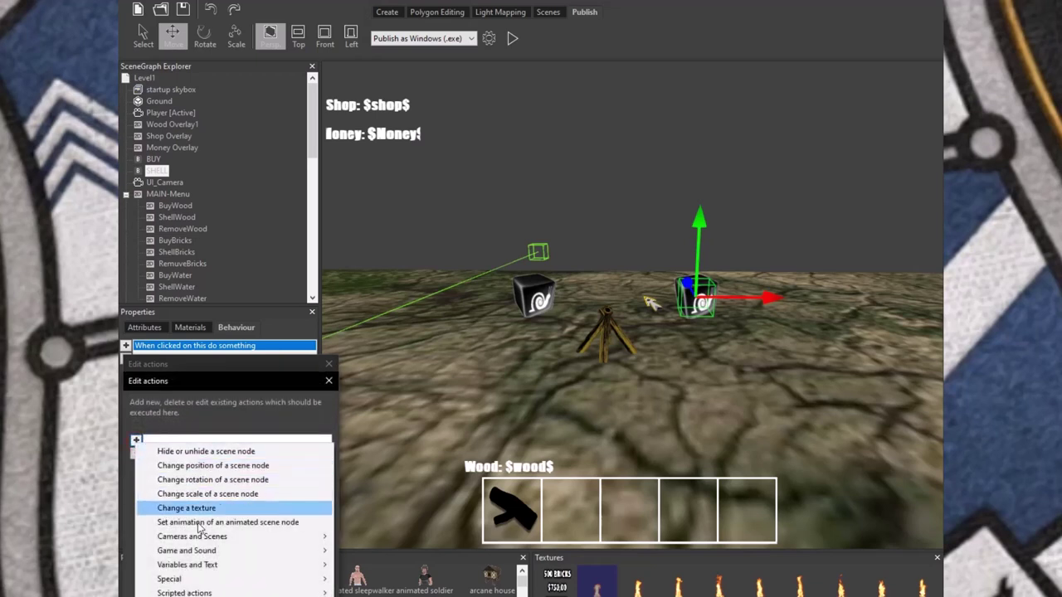
mouse_move(199, 552)
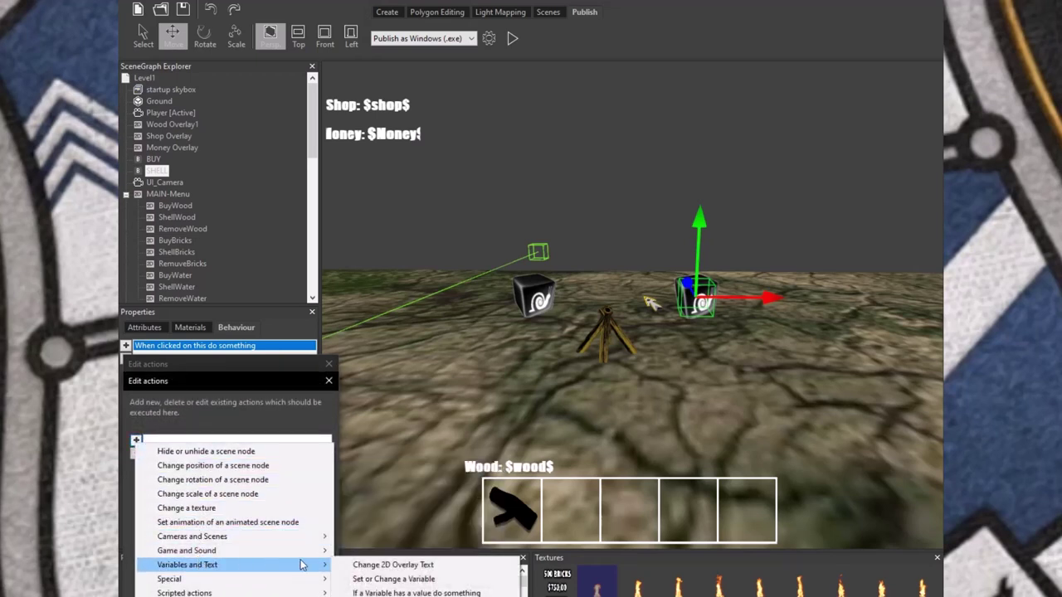
key(Up)
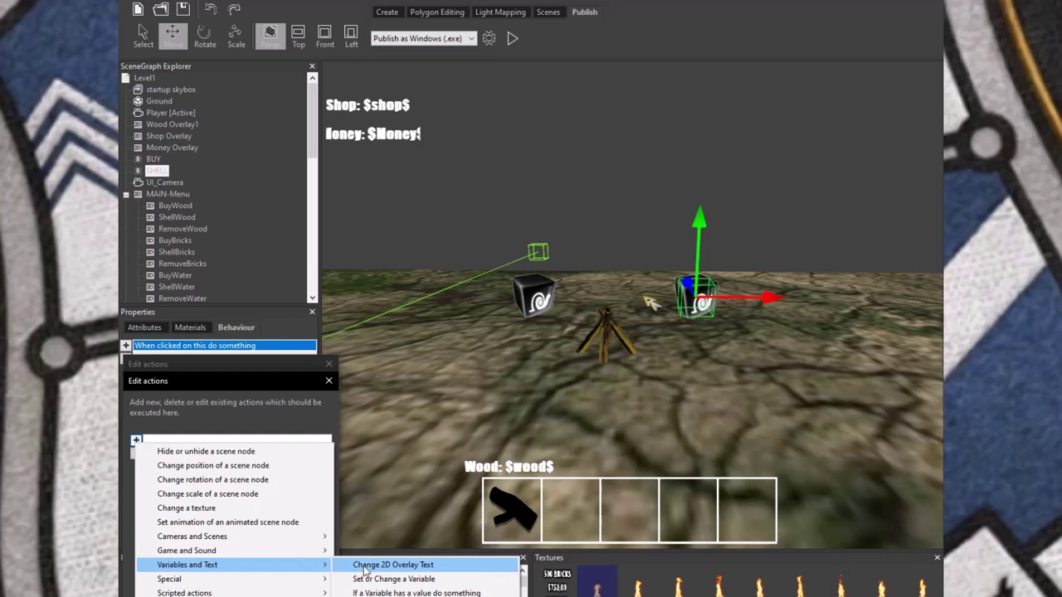
click(364, 581)
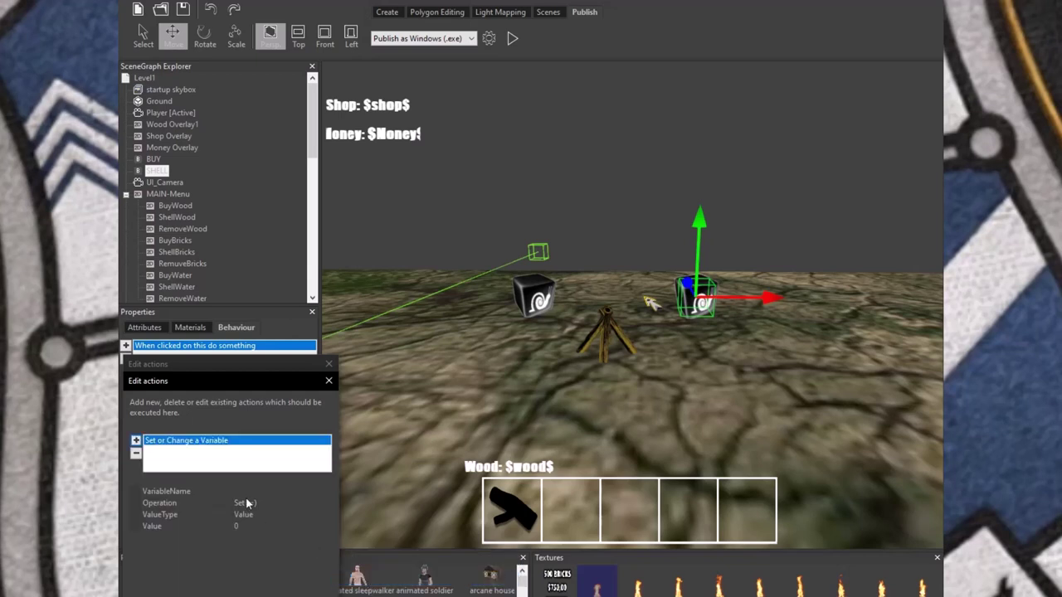
click(257, 492)
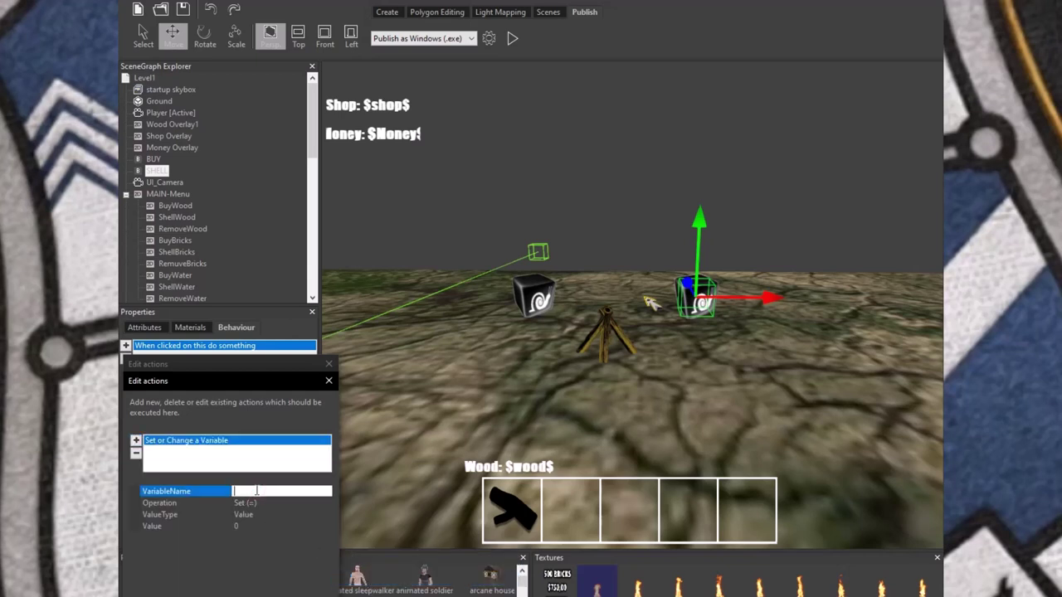
text(money)
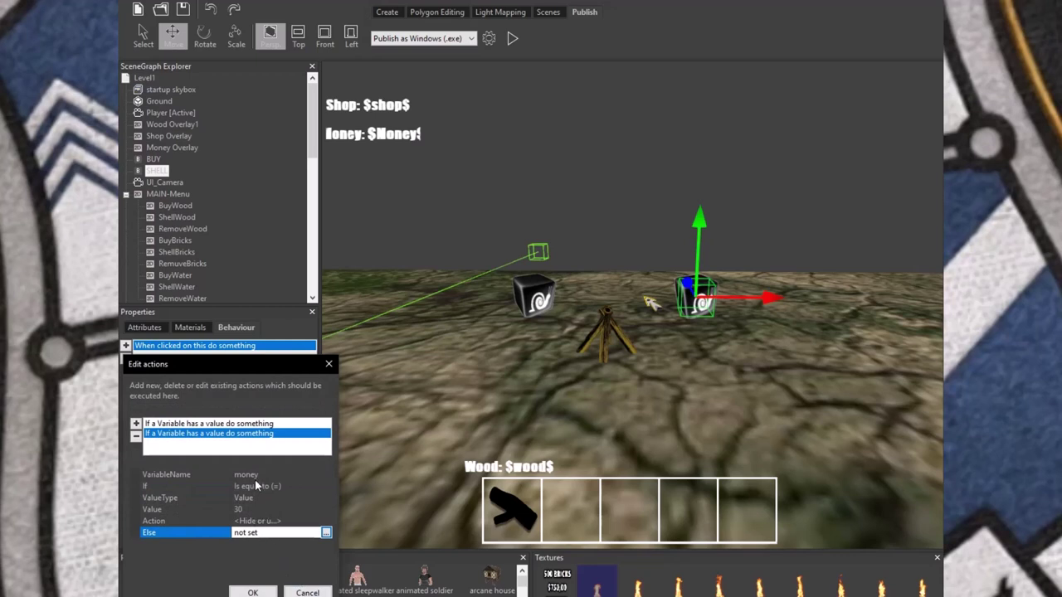
- Try a variable check comparing to 0 in the Else branch, then leave the Else actions unset
click(326, 533)
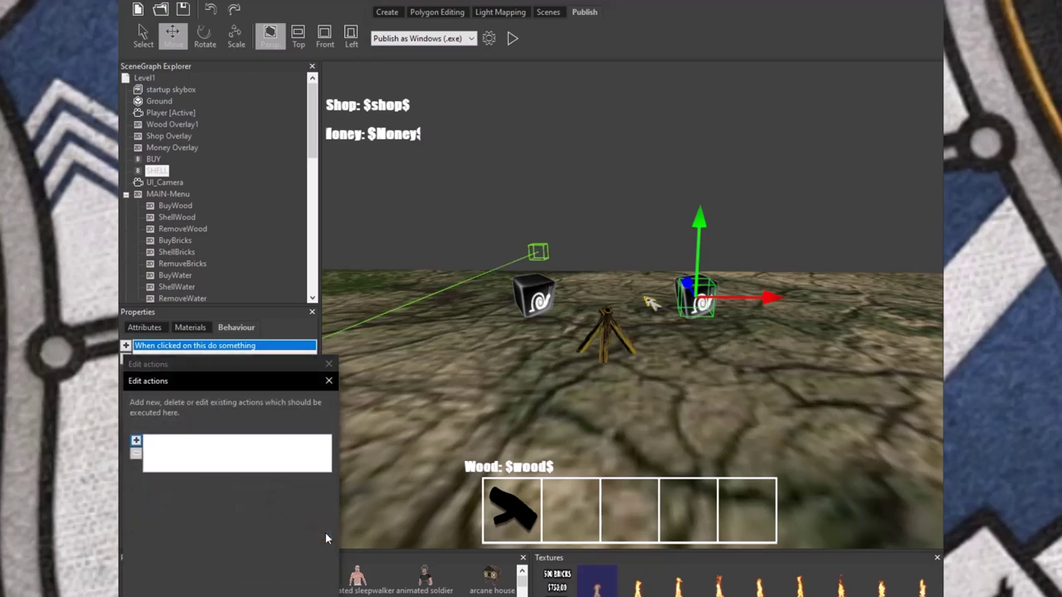
click(136, 440)
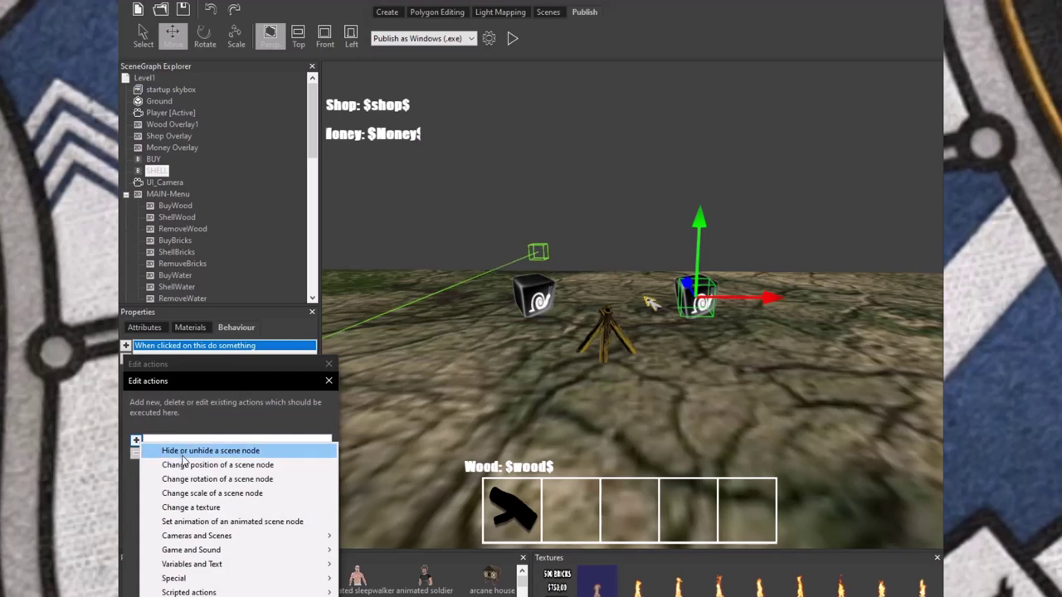
mouse_move(203, 564)
click(372, 592)
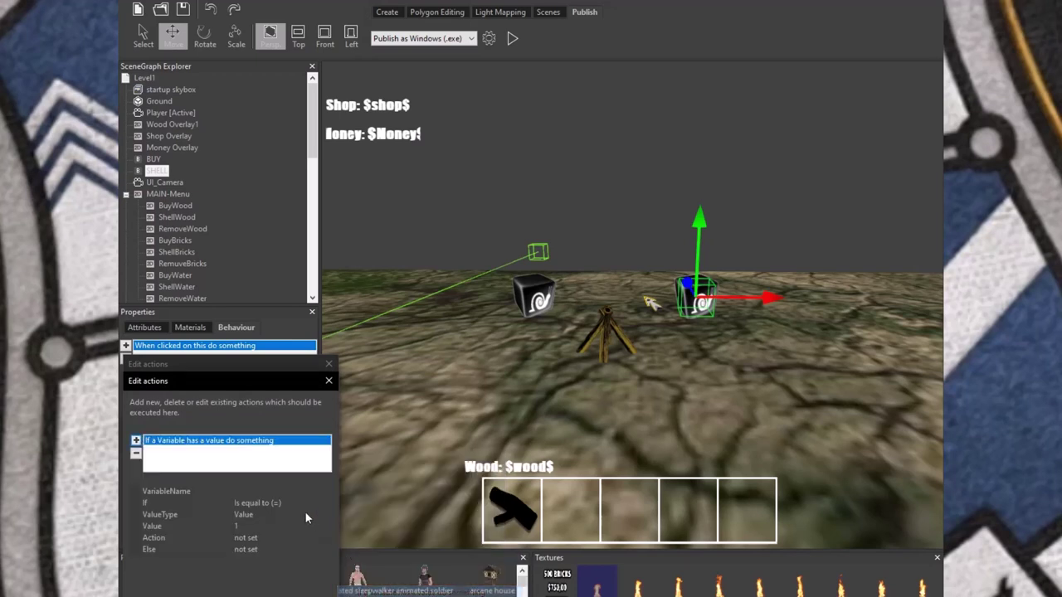
click(275, 502)
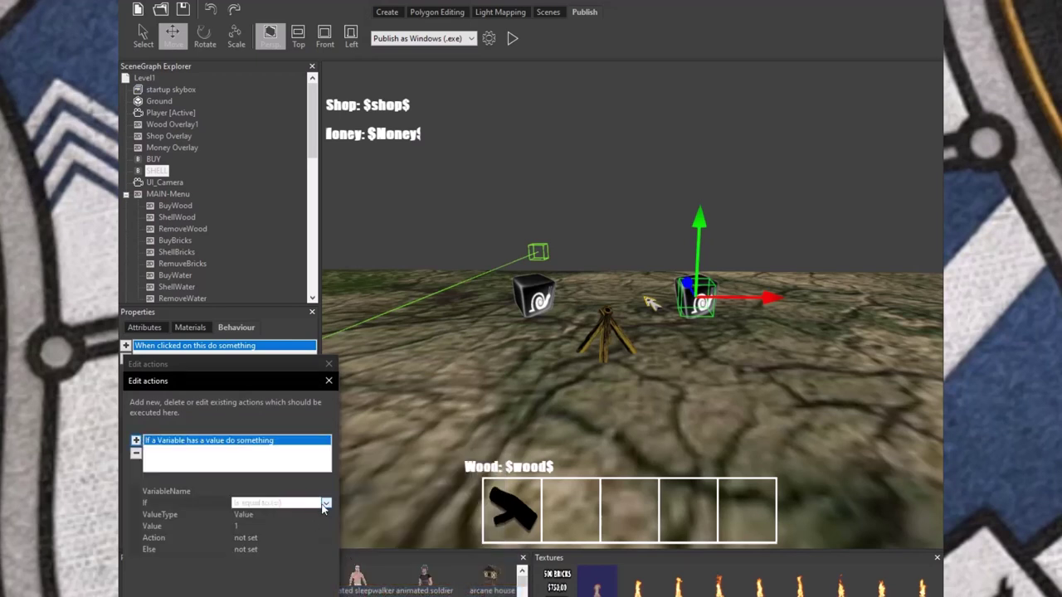
click(263, 526)
text(0)
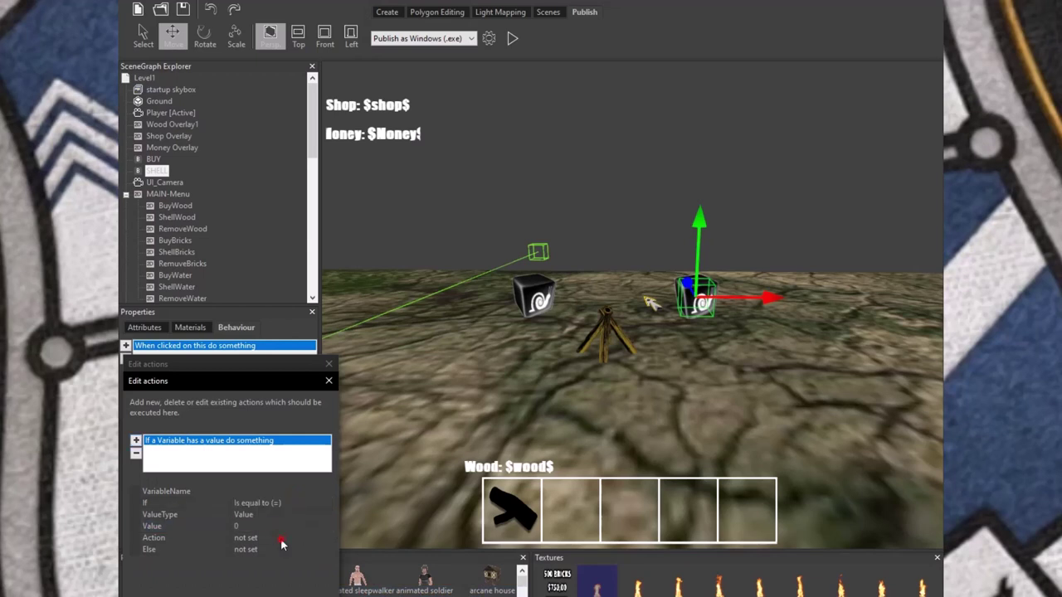
click(282, 537)
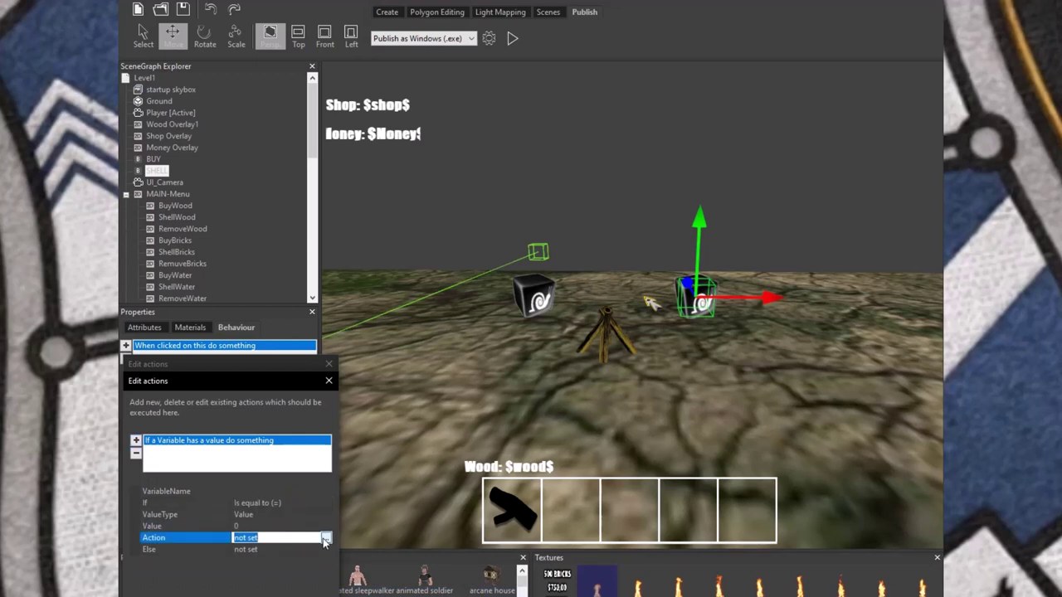
key(Return)
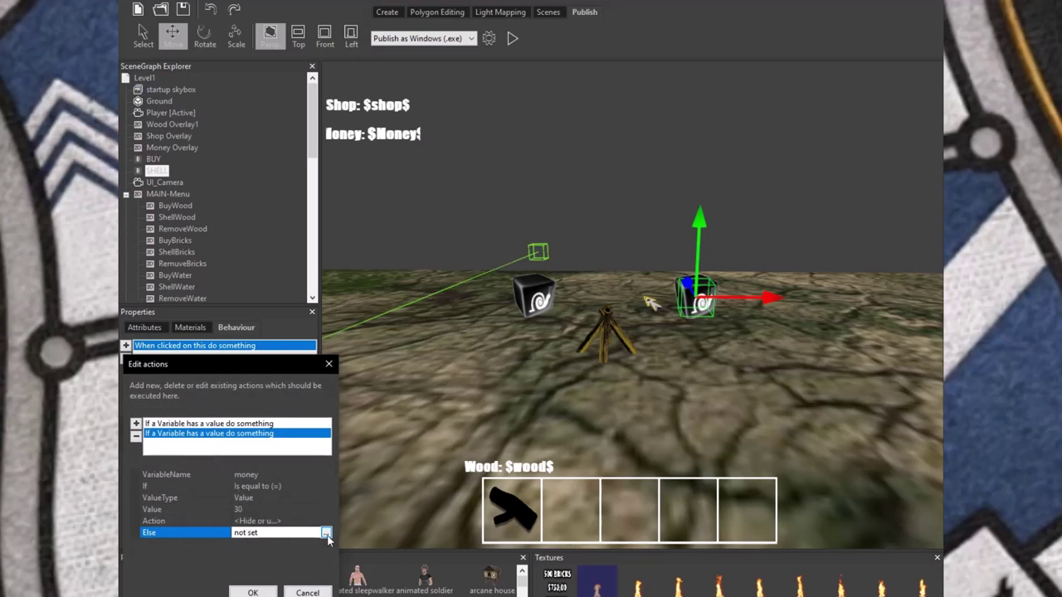
- Add a 'Do something later' action with a 500 ms delay to the money-equals-30 condition
click(292, 521)
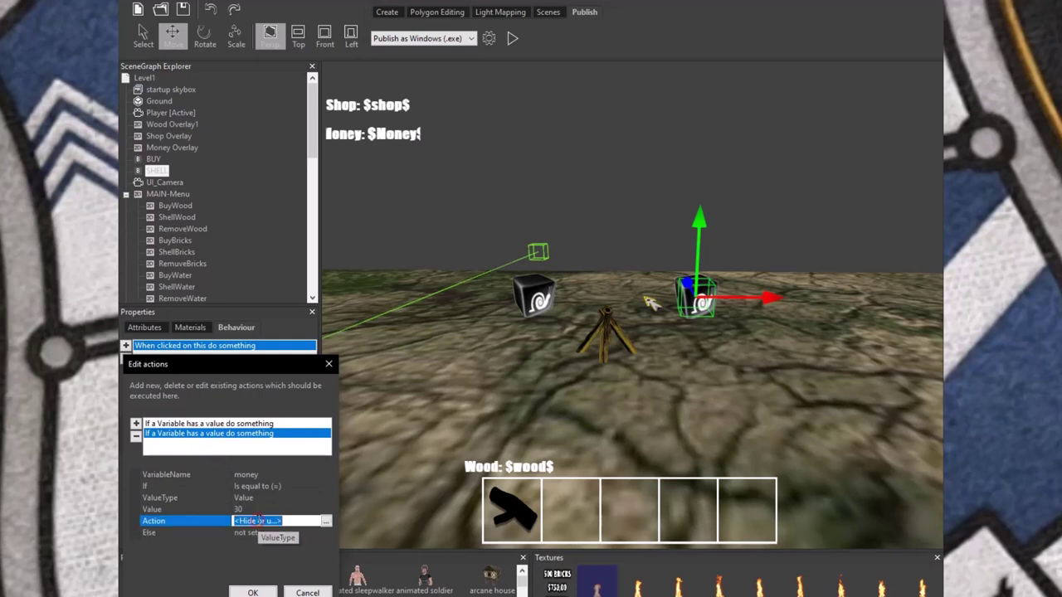
click(327, 521)
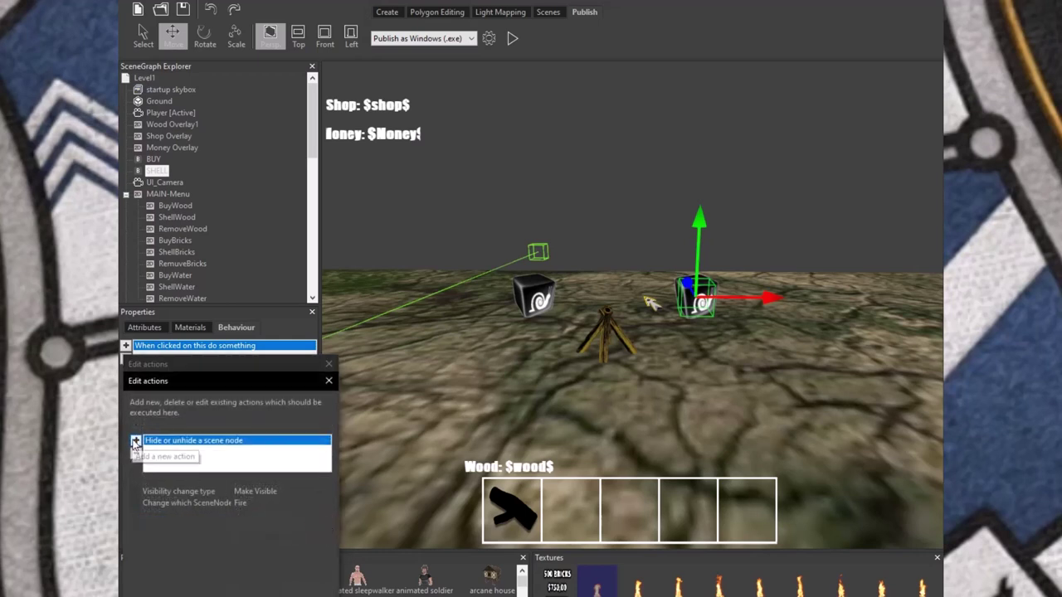
click(136, 442)
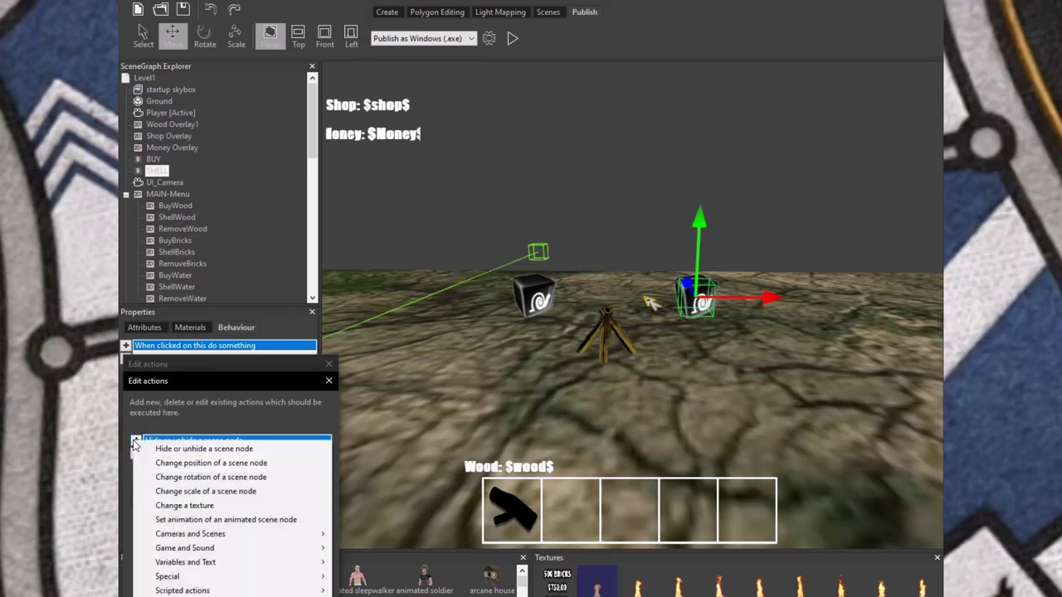
mouse_move(204, 562)
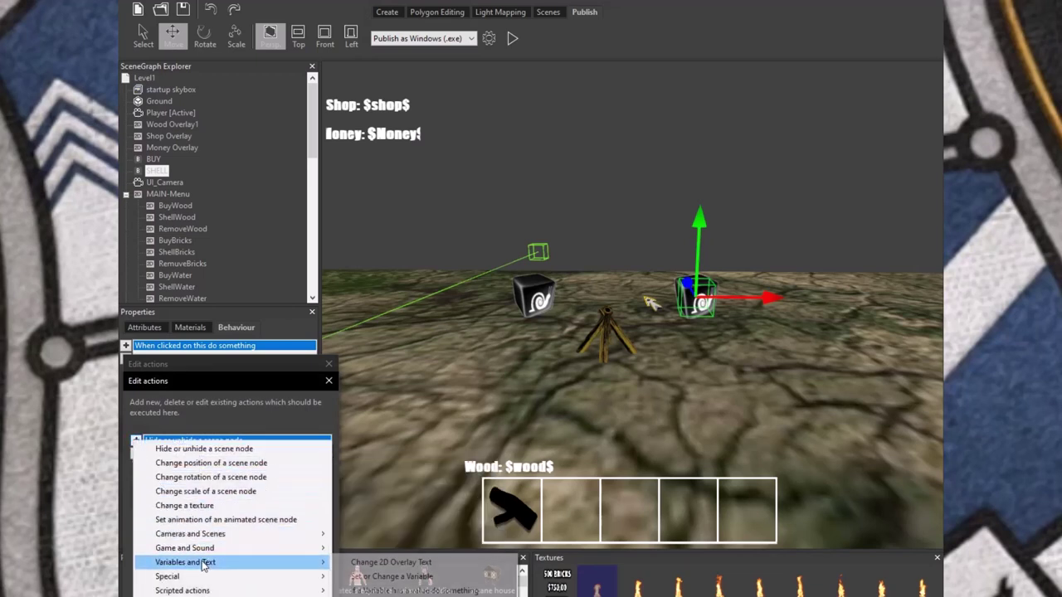
mouse_move(214, 590)
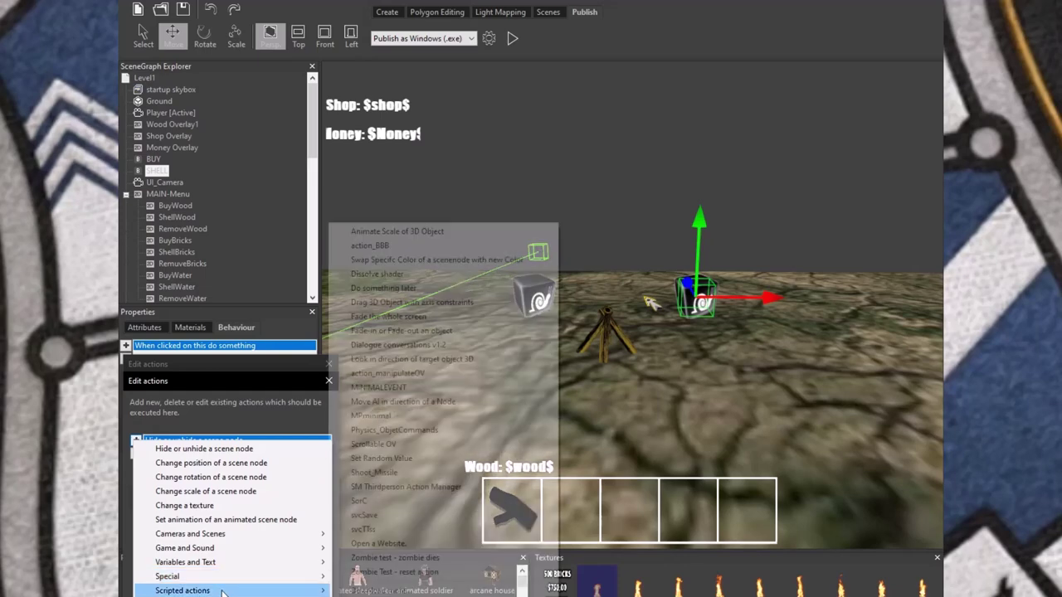
click(386, 289)
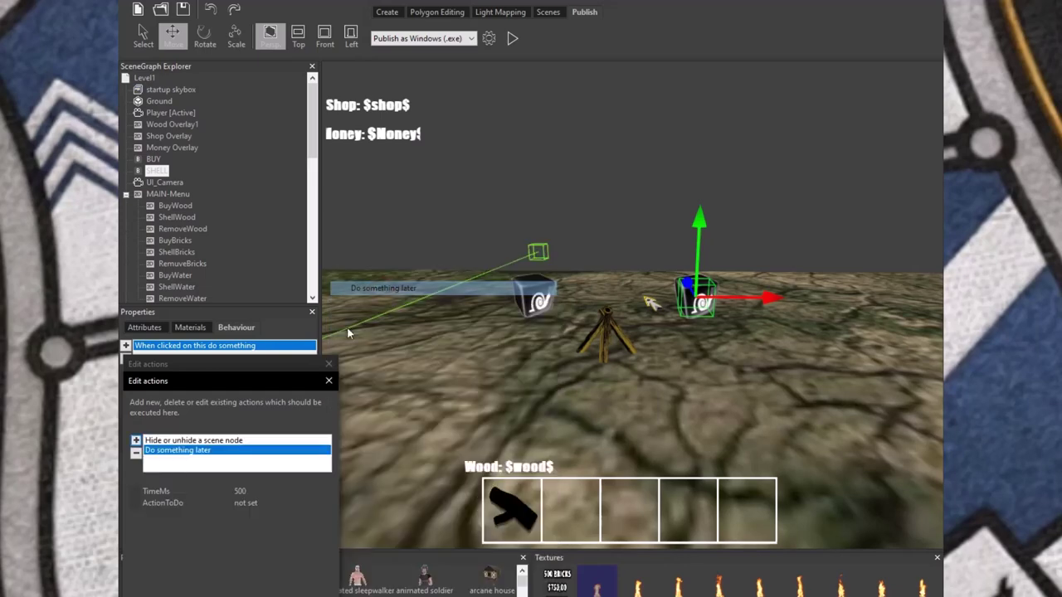
click(256, 491)
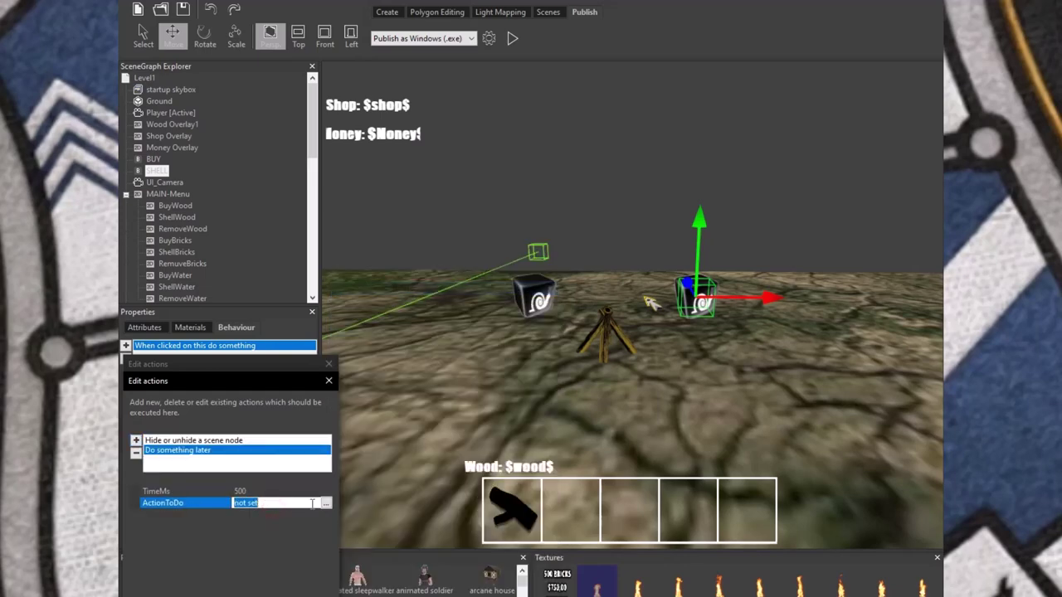
click(136, 449)
- Add a 'Hide or unhide a scene node' action set to Make Invisible for the Fire node
click(136, 441)
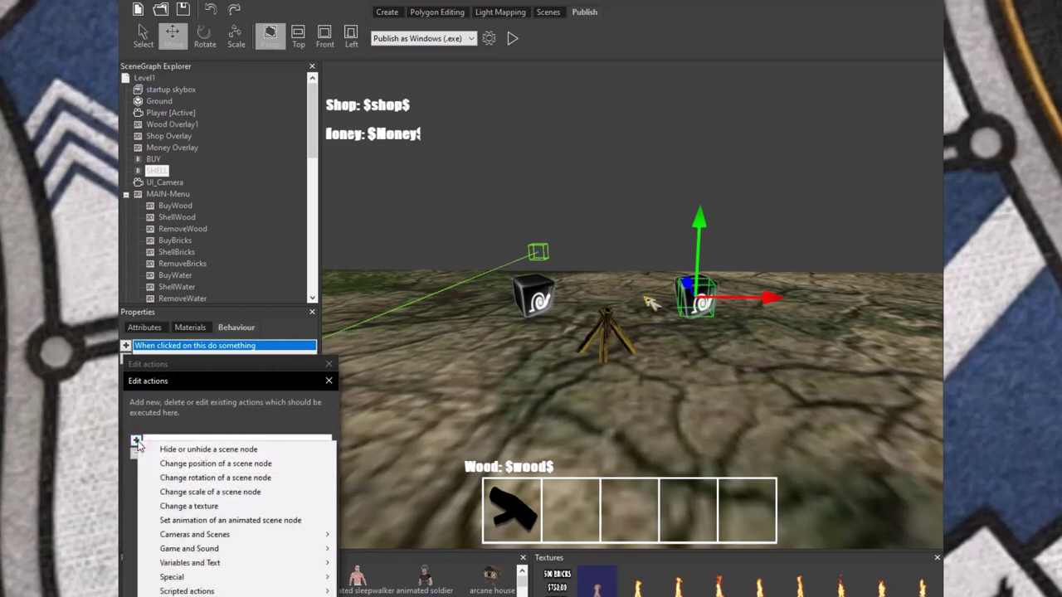
click(191, 382)
click(290, 492)
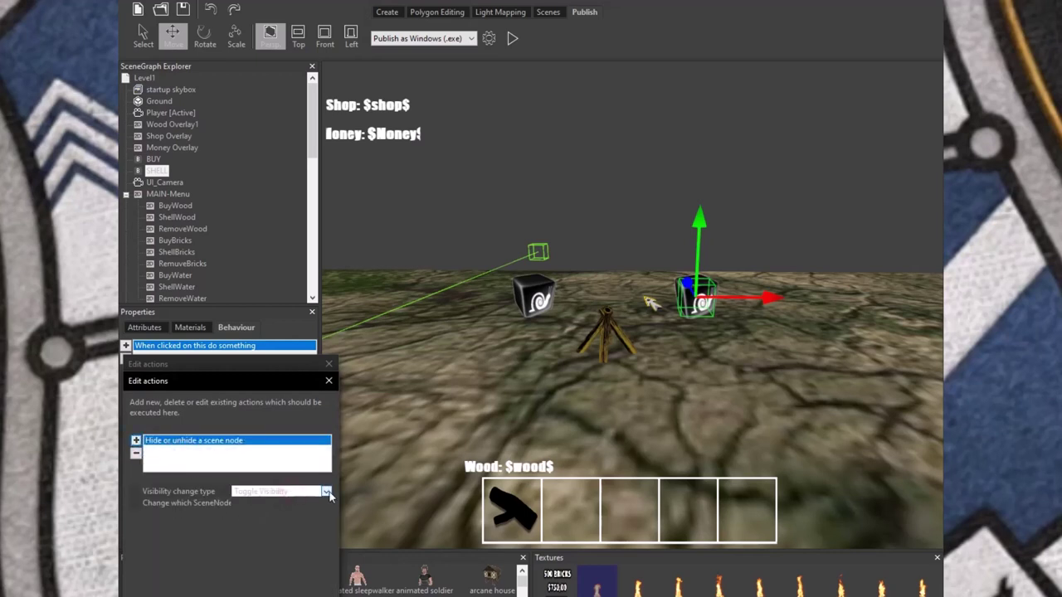
click(290, 492)
click(285, 501)
click(291, 504)
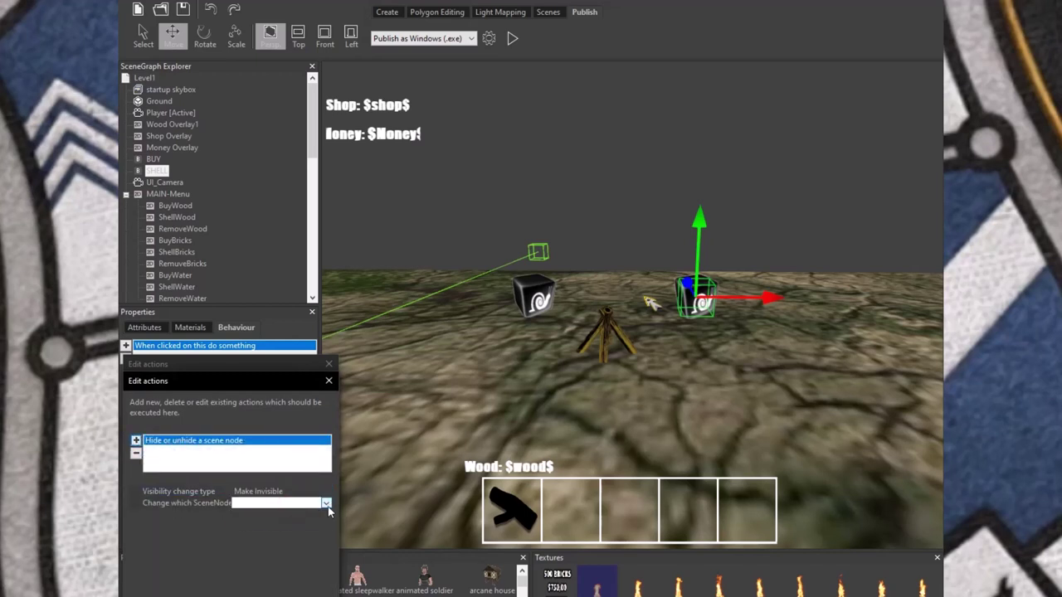
click(328, 511)
click(267, 525)
scroll(236, 576, down, 1)
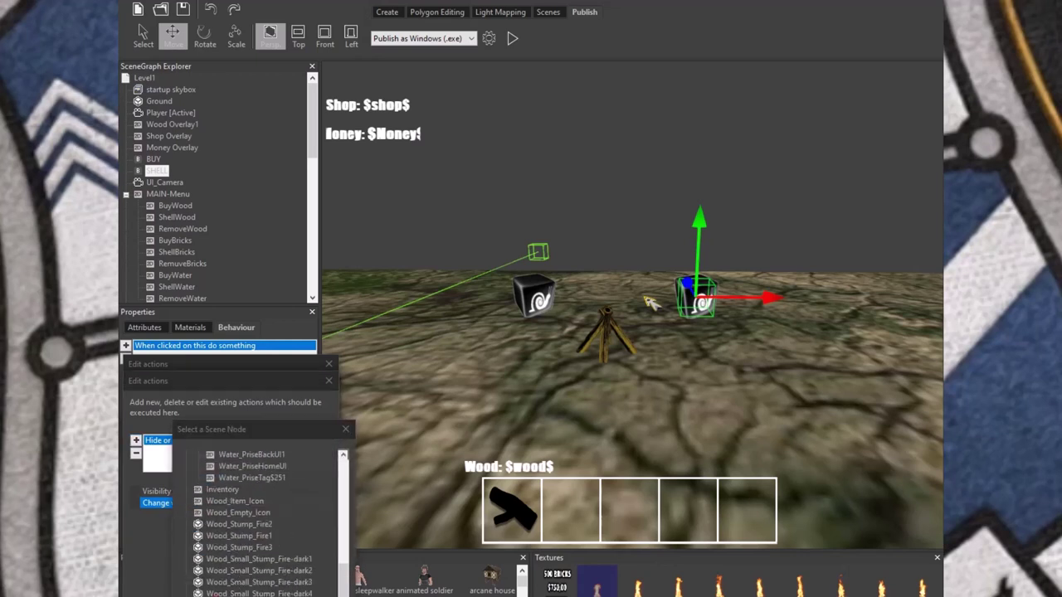
double_click(273, 589)
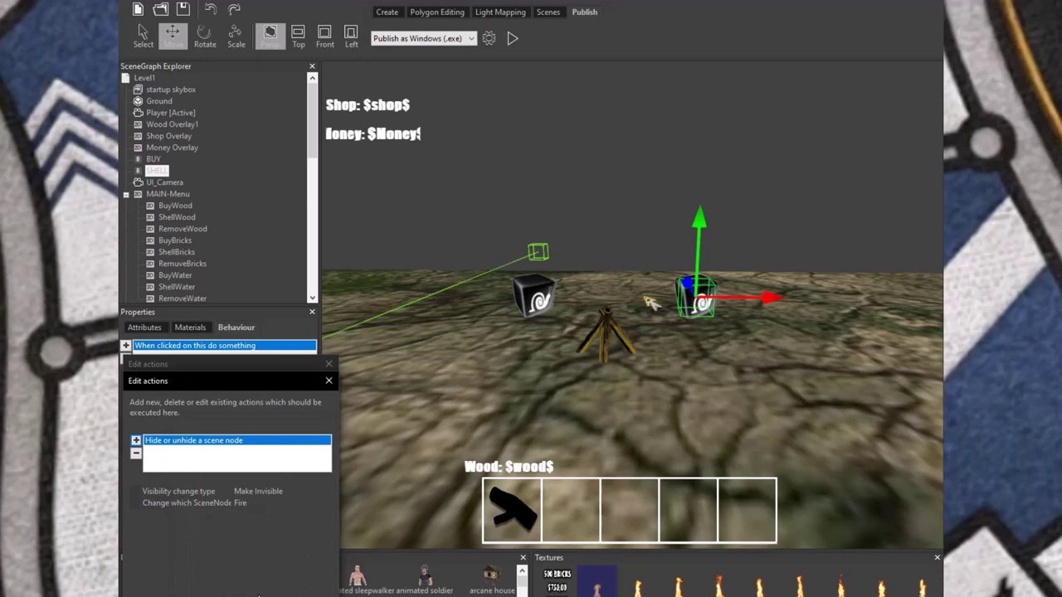
key(F5)
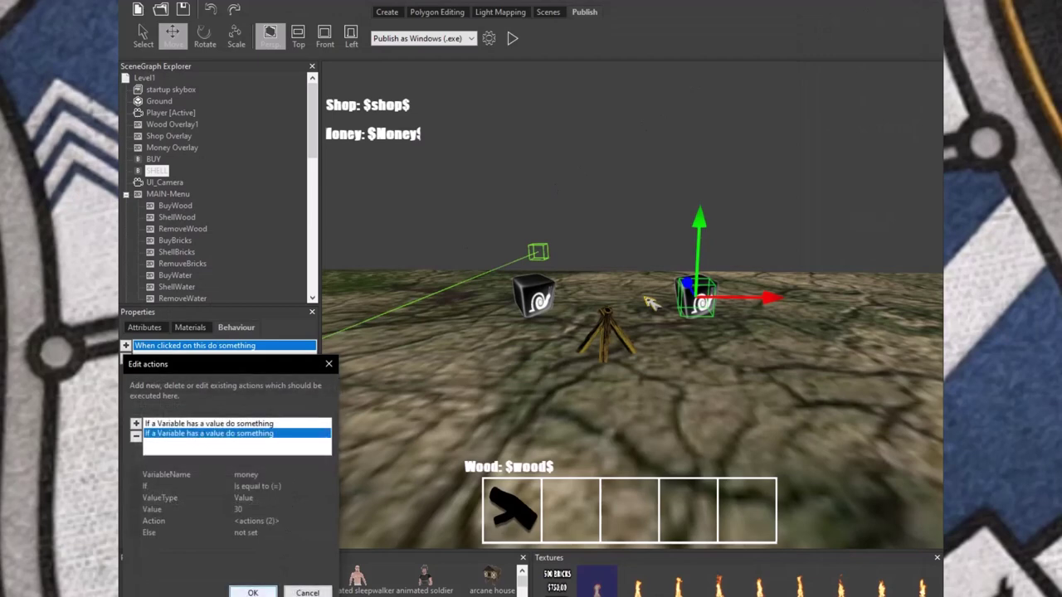
- Confirm the money condition, start the preview, and pick up and sell one log at the snail cube
click(253, 592)
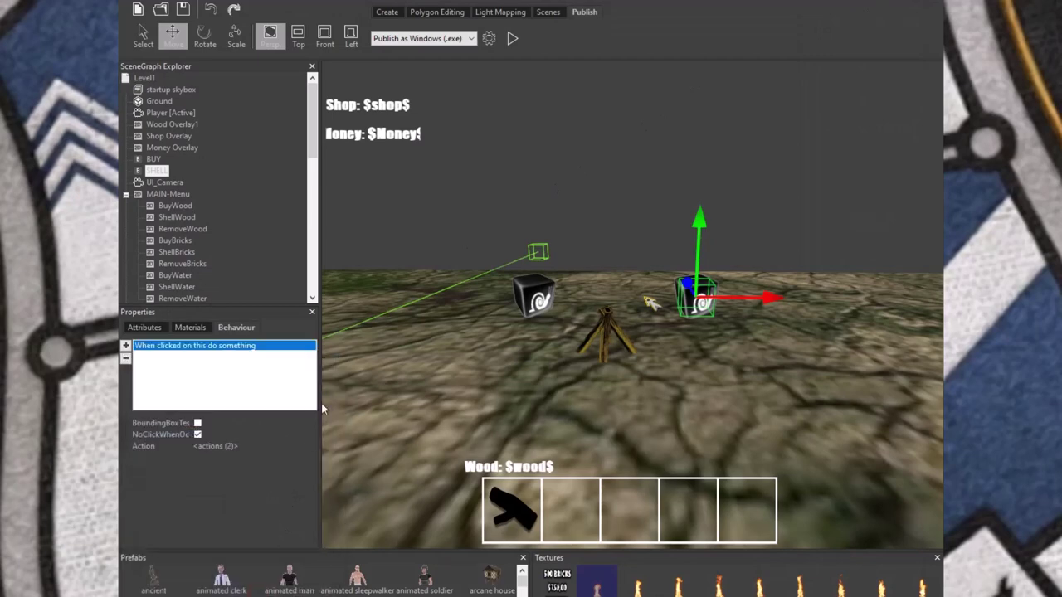
click(513, 39)
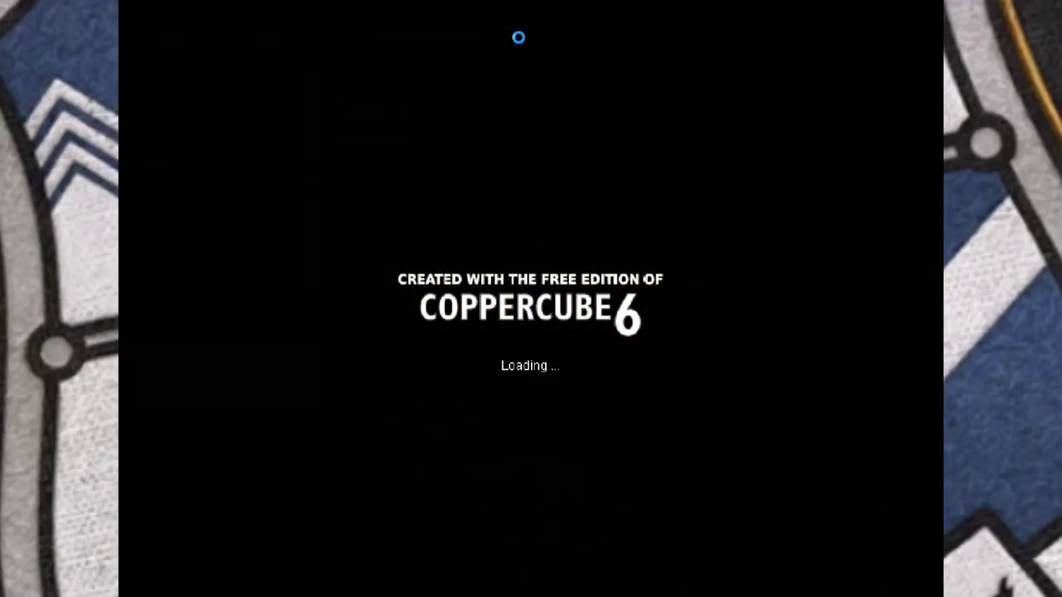
key(w)
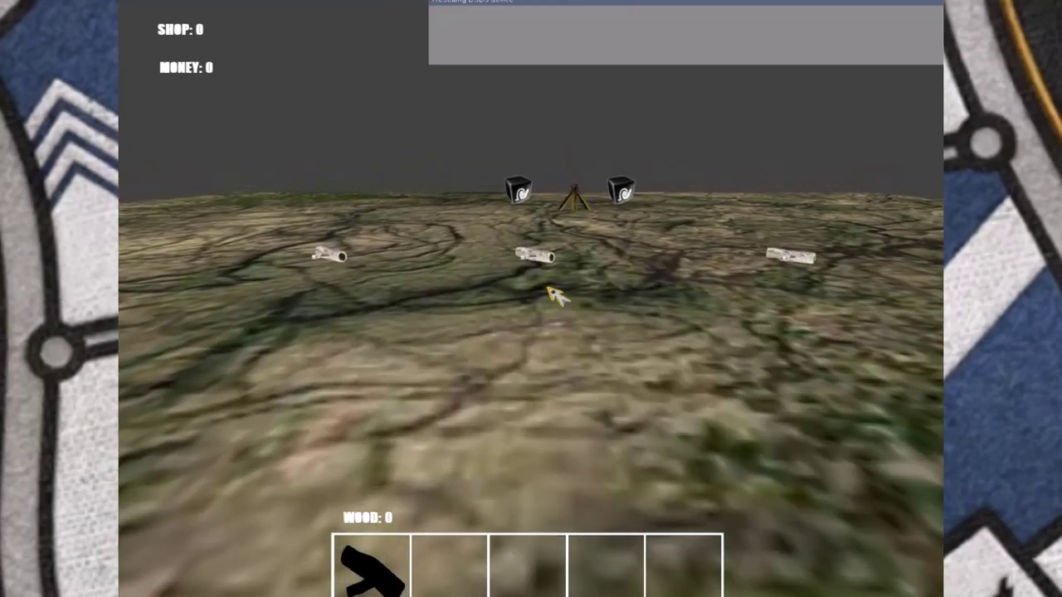
key(w)
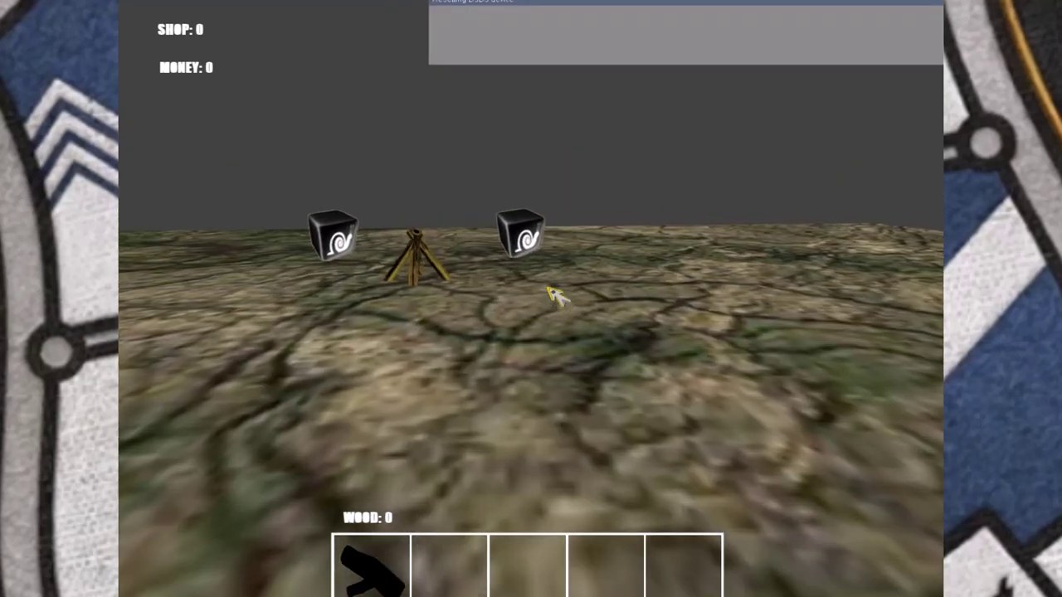
key(w)
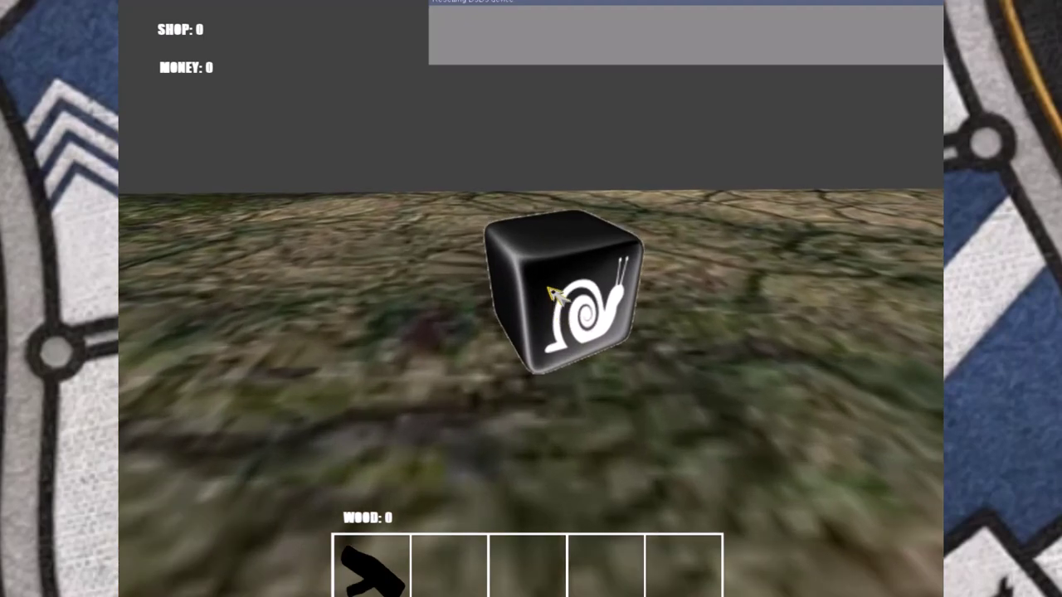
key(s)
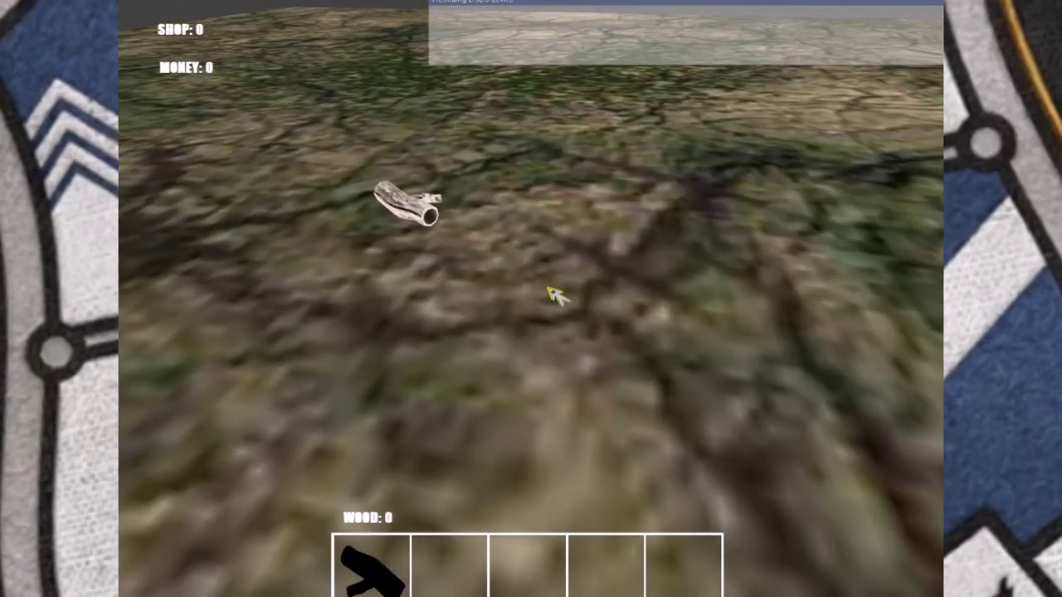
key(w)
click(554, 297)
key(s)
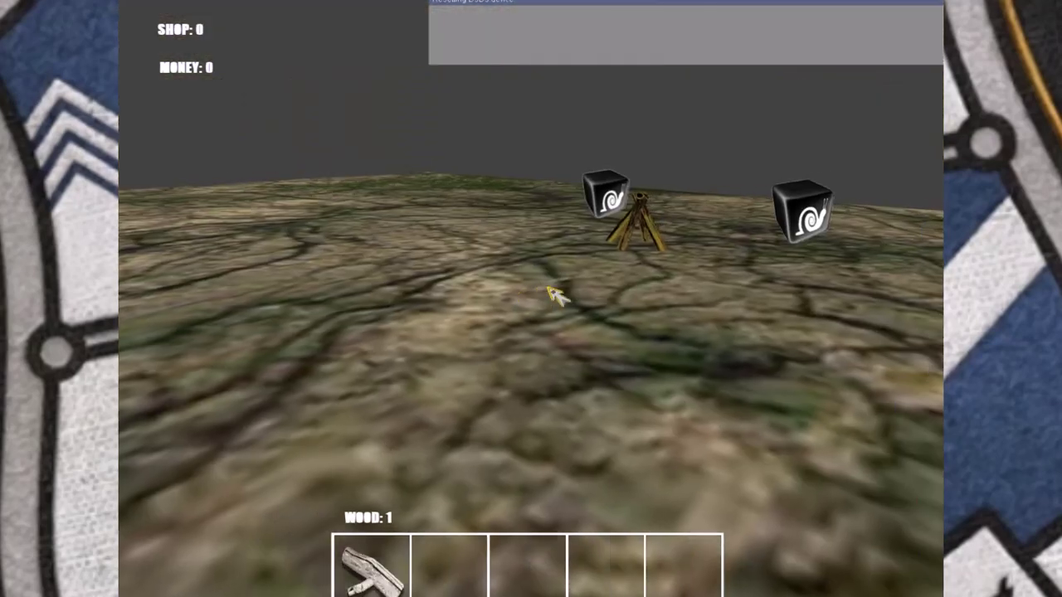
key(w)
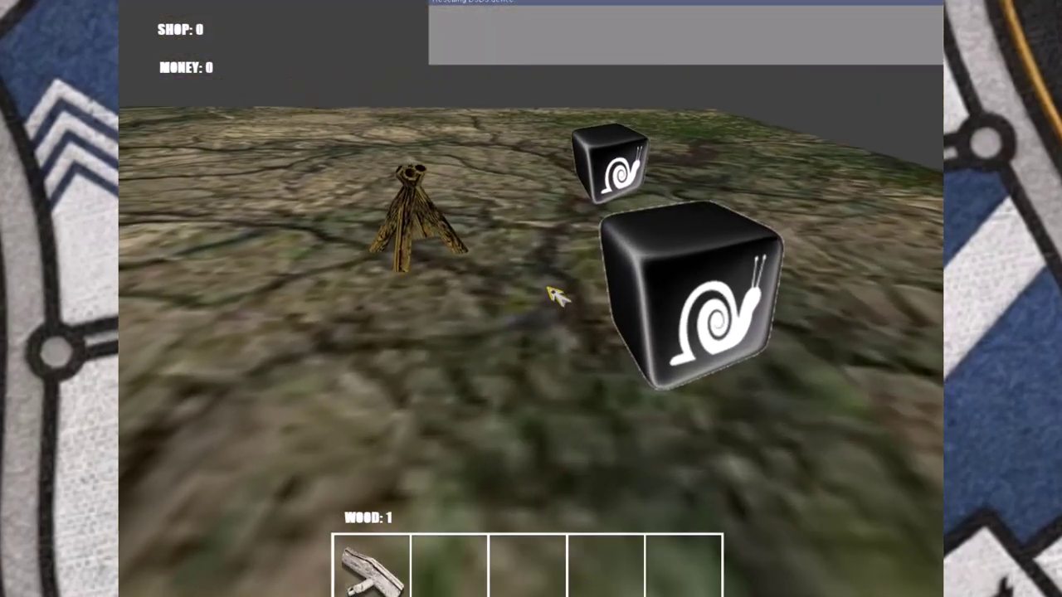
click(555, 297)
- Collect and sell two more logs at the snail cube, reaching Shop 3 and Money 30
key(s)
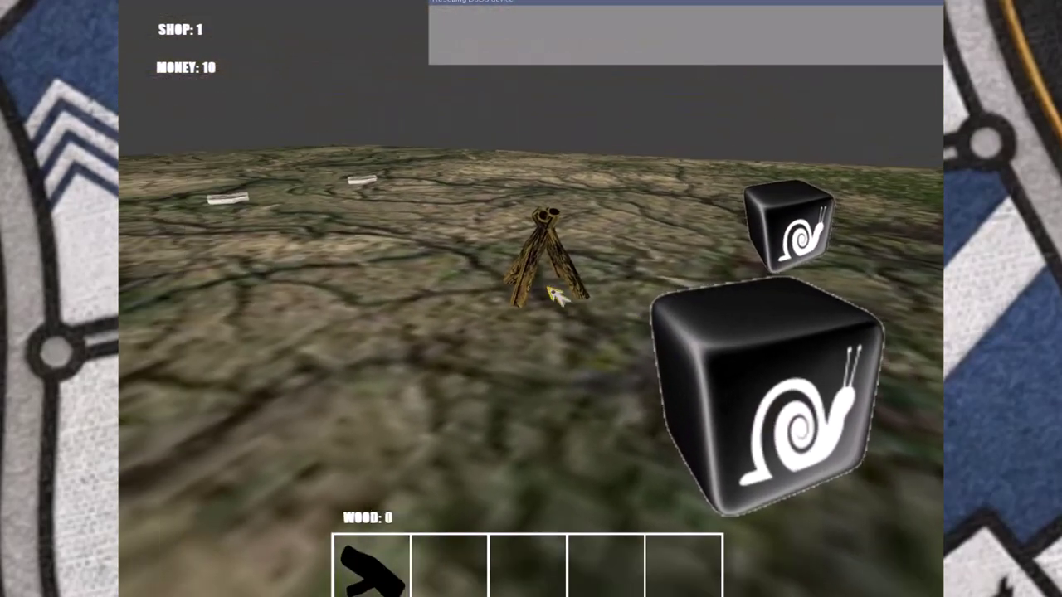
key(w)
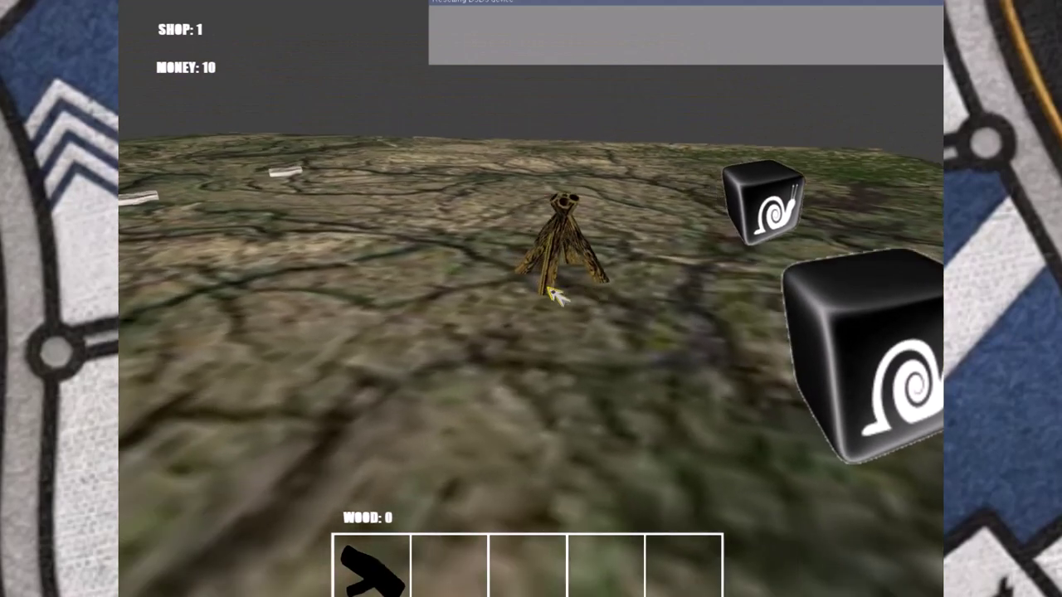
key(s)
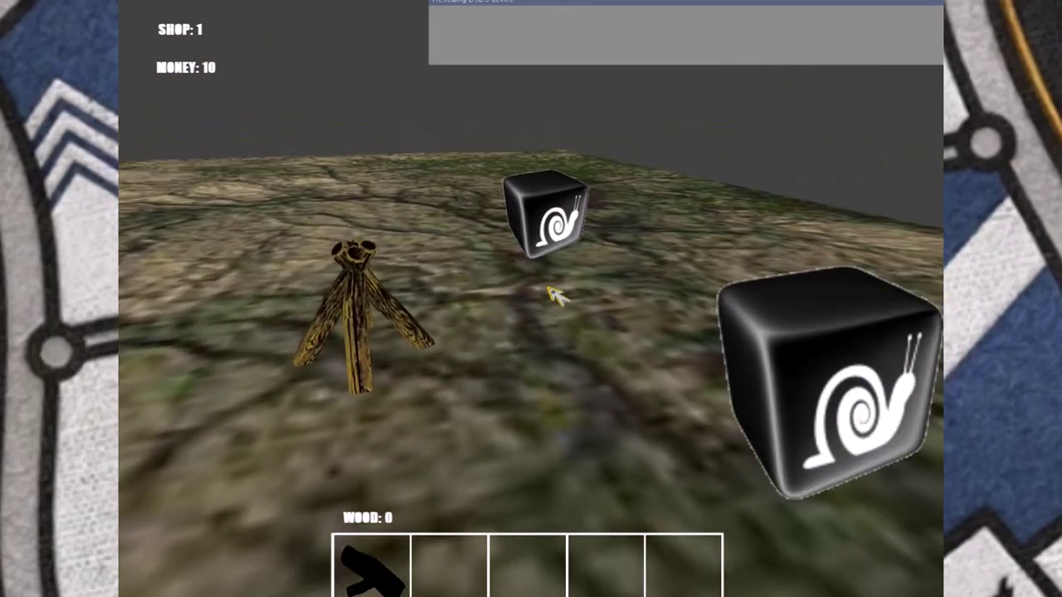
key(a)
key(w)
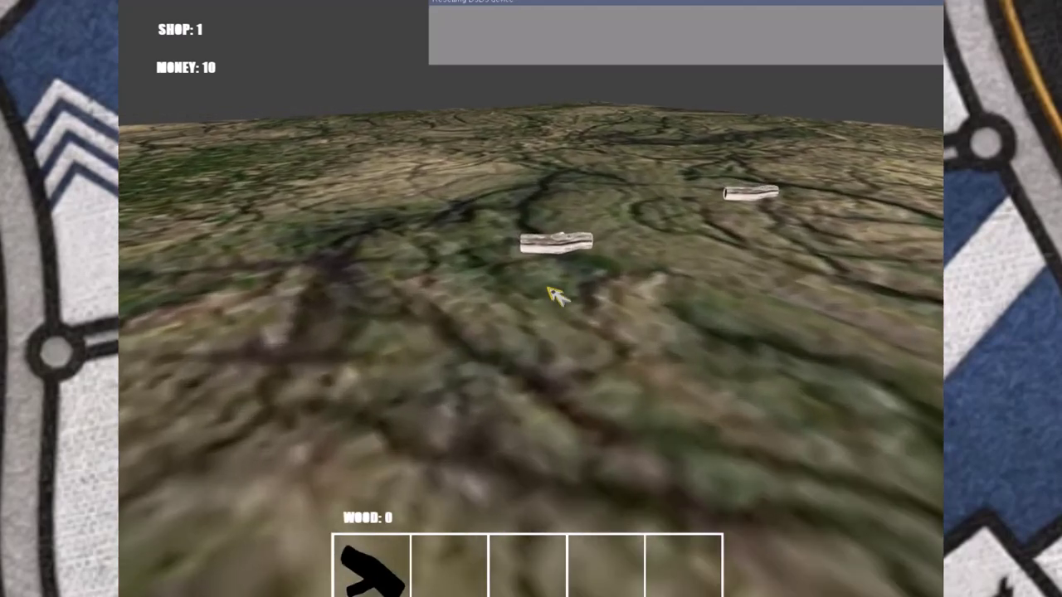
key(w)
click(554, 292)
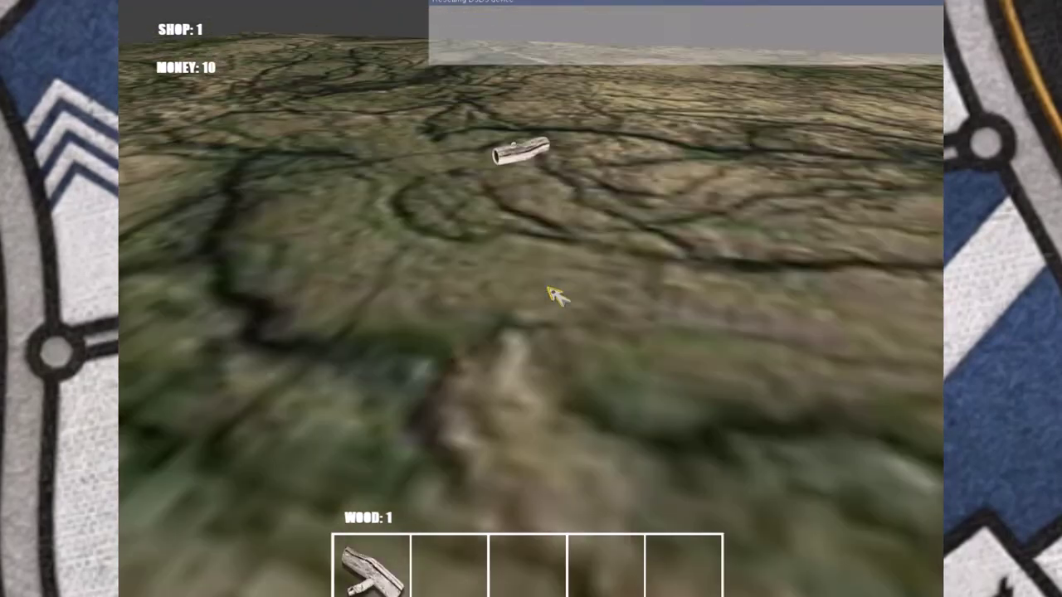
key(w)
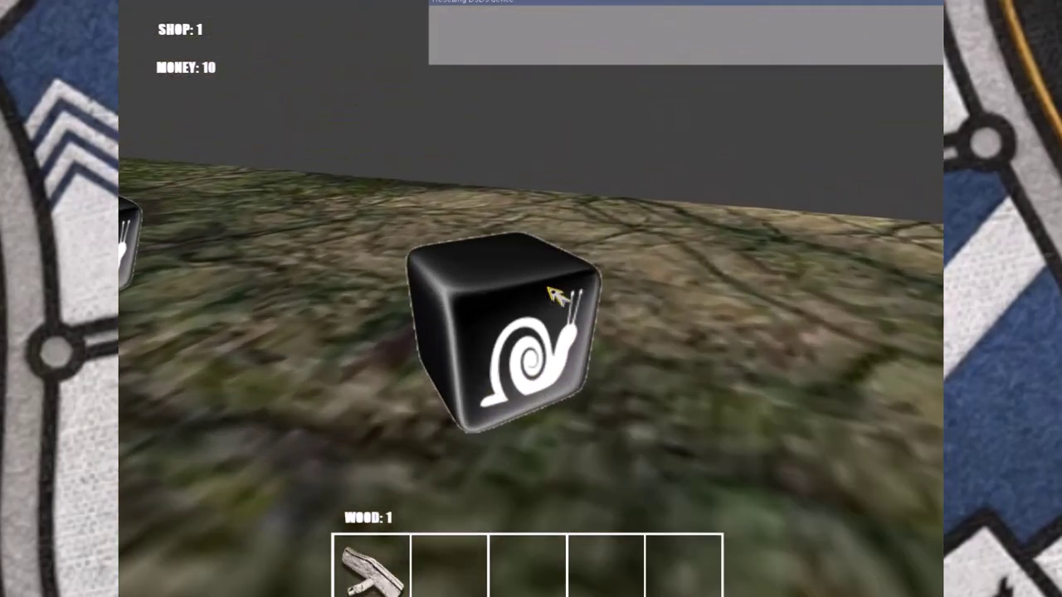
click(554, 292)
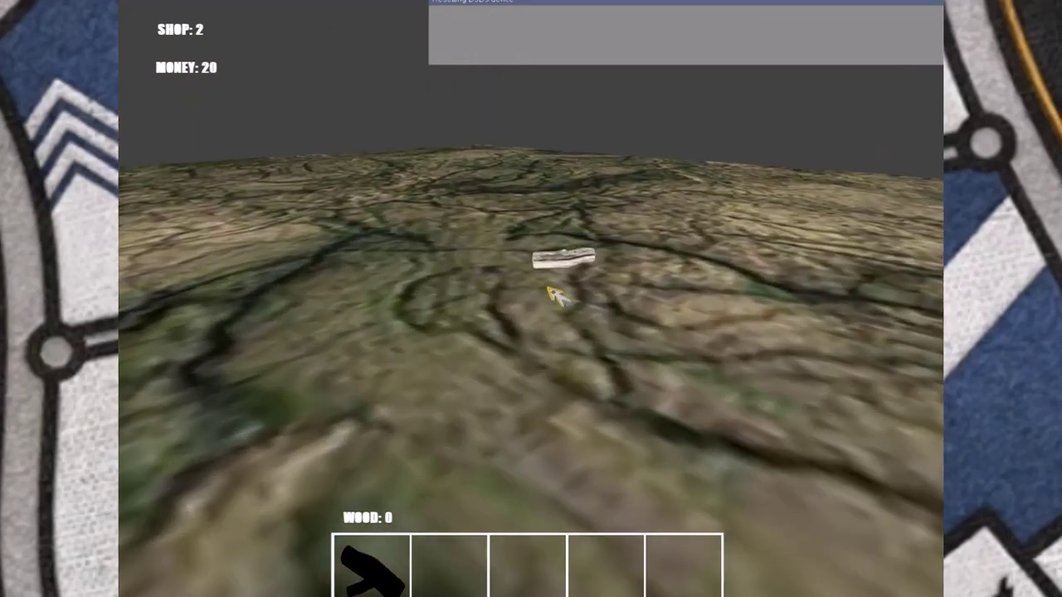
key(w)
click(554, 292)
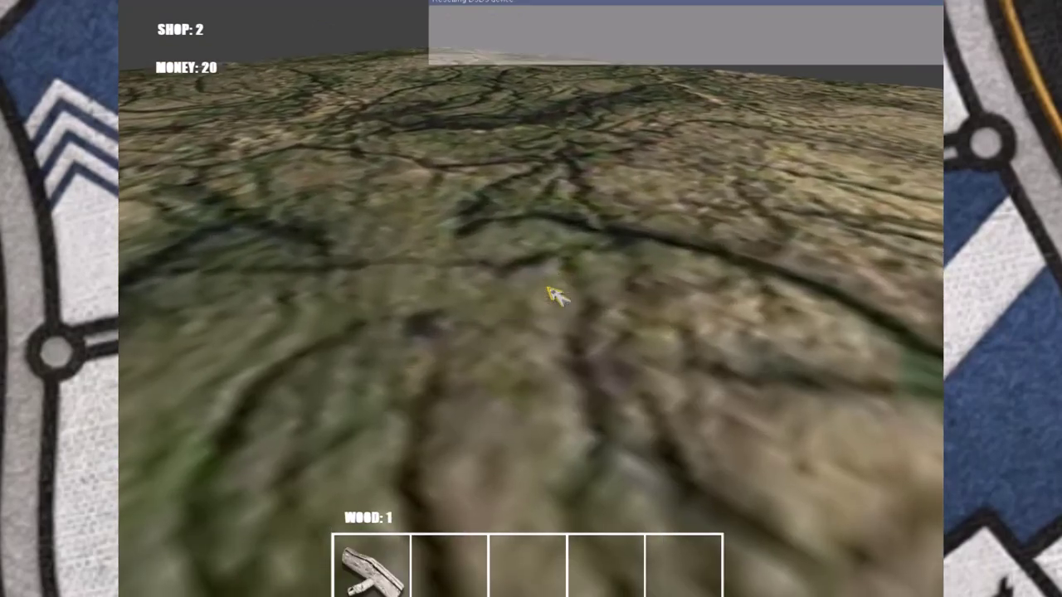
key(w)
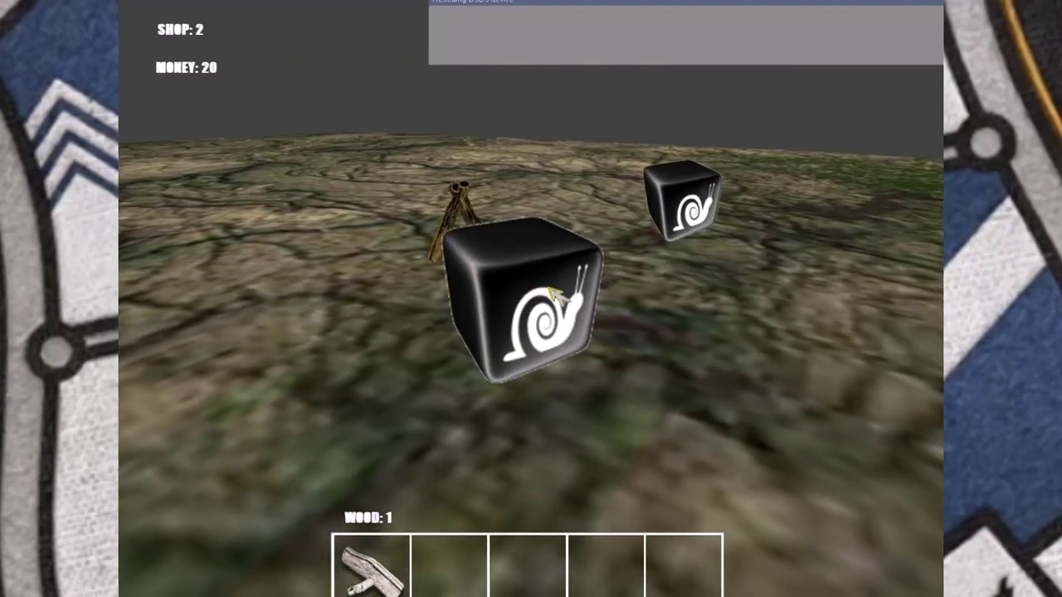
click(554, 292)
key(w)
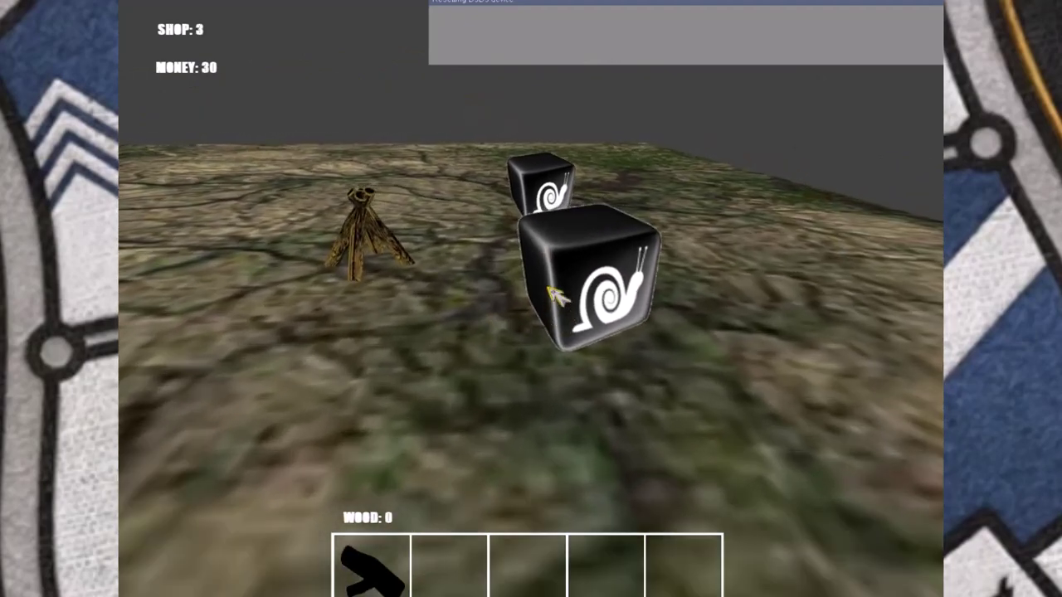
- Leave the preview and open the TimeMs field of the 'Do something later' action under money = 30
key(Escape)
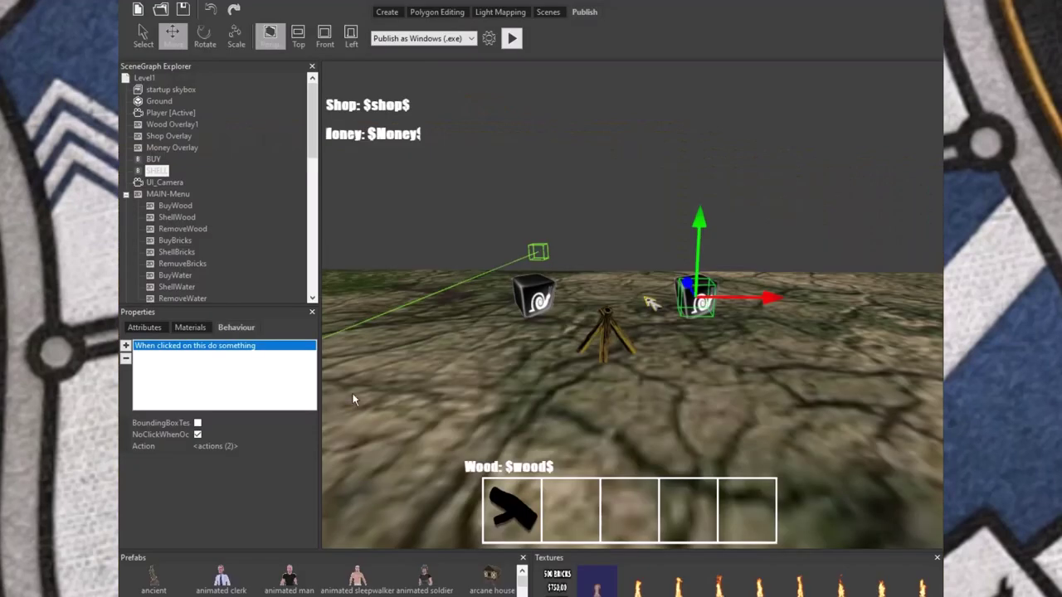
click(225, 446)
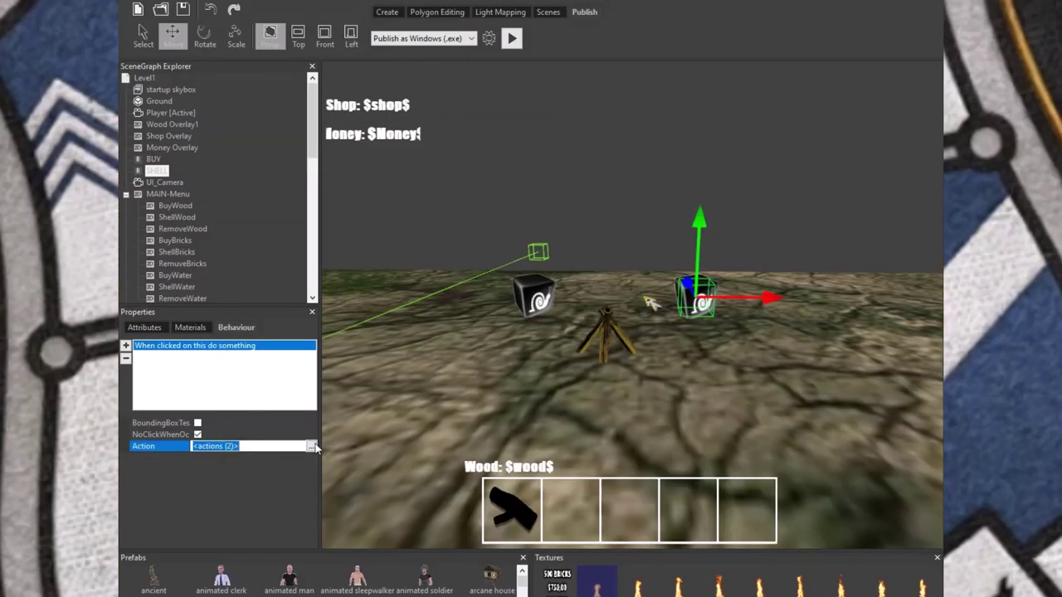
click(312, 448)
click(207, 433)
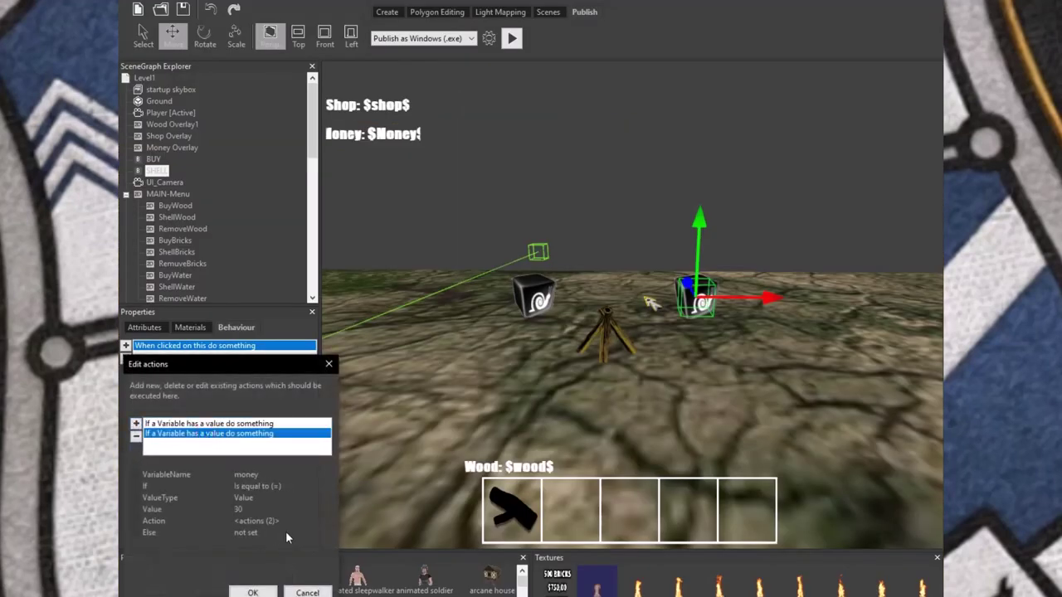
click(273, 521)
click(327, 522)
click(181, 451)
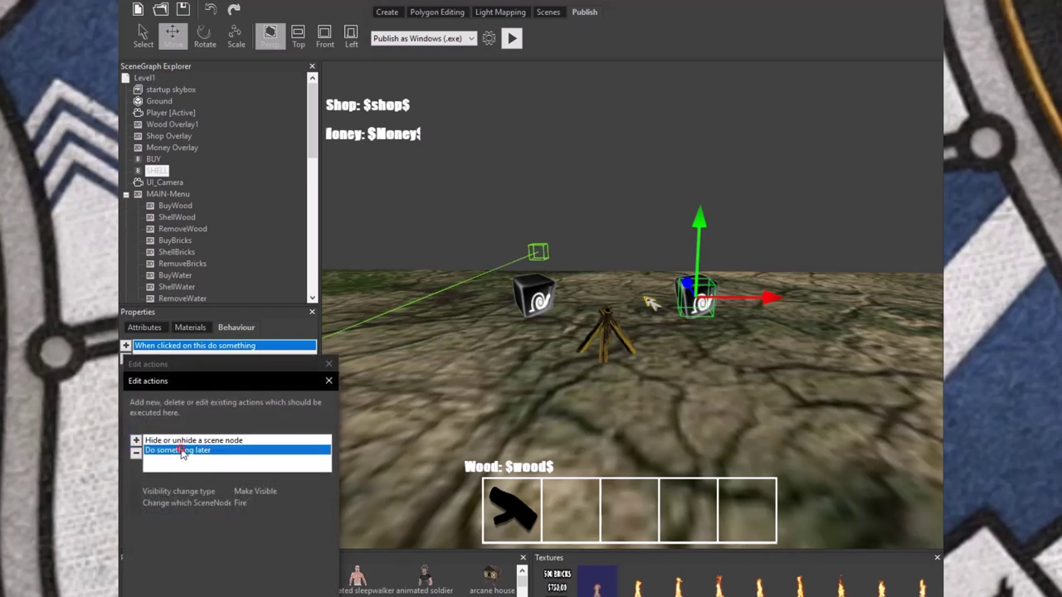
click(249, 491)
click(247, 491)
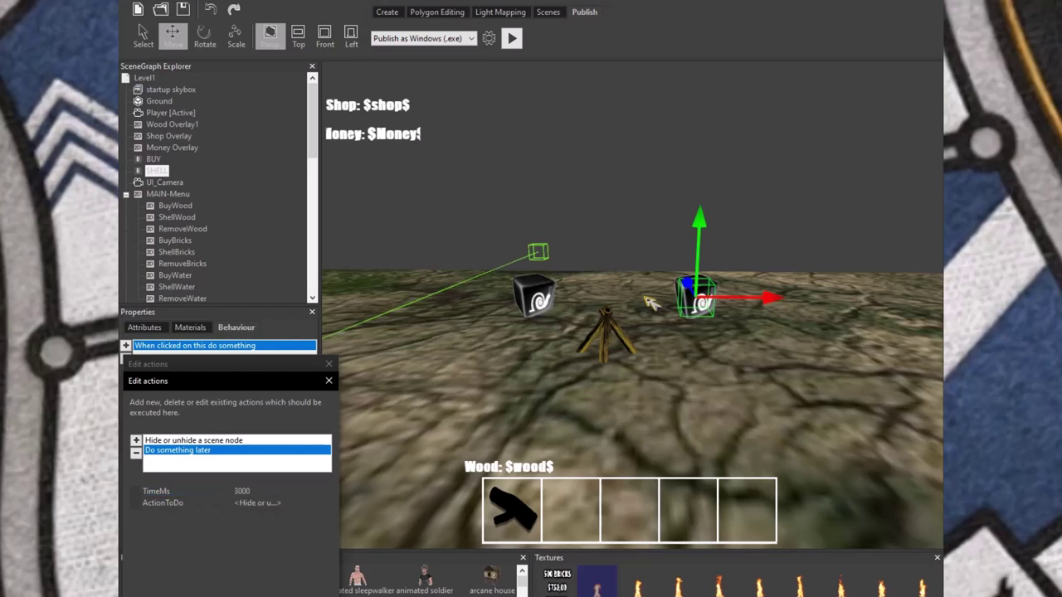
- Keep the 3000 ms delay, place BUY left and SHELL right of the tripod, and start a test run
click(258, 587)
click(258, 588)
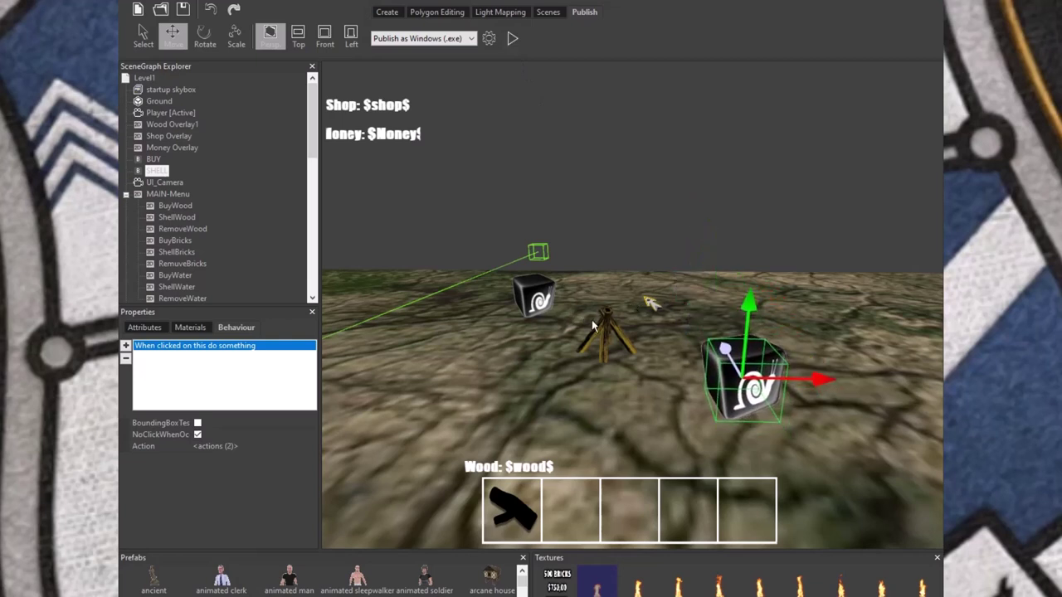
click(546, 301)
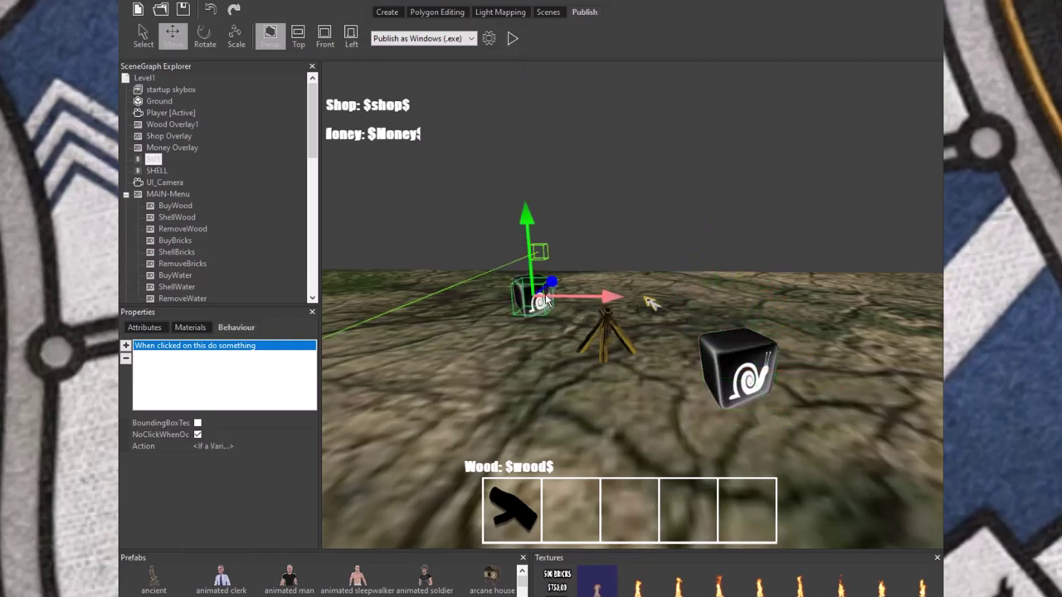
drag(563, 288, 472, 317)
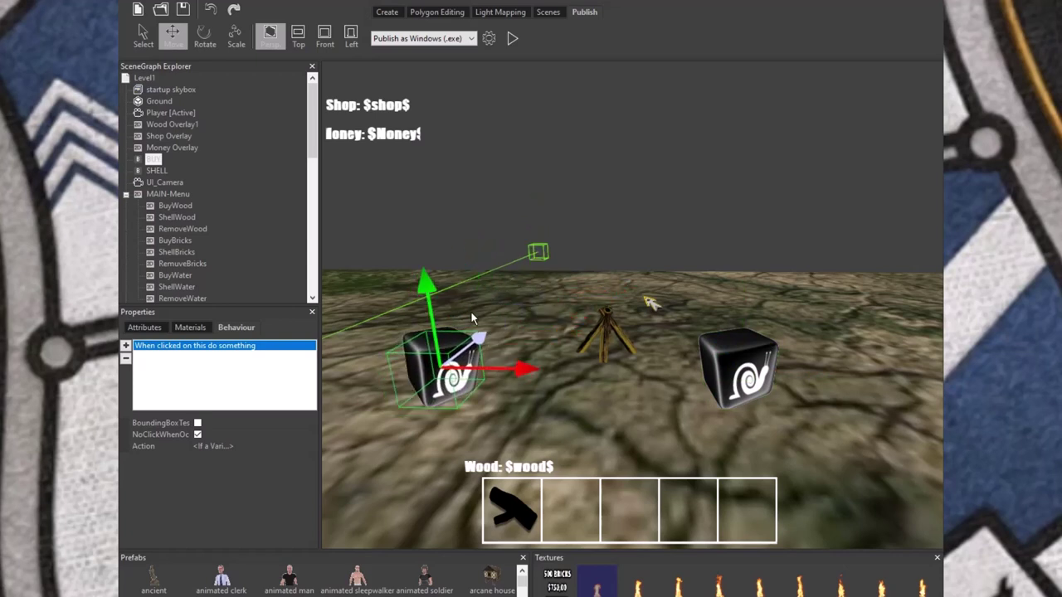
click(729, 376)
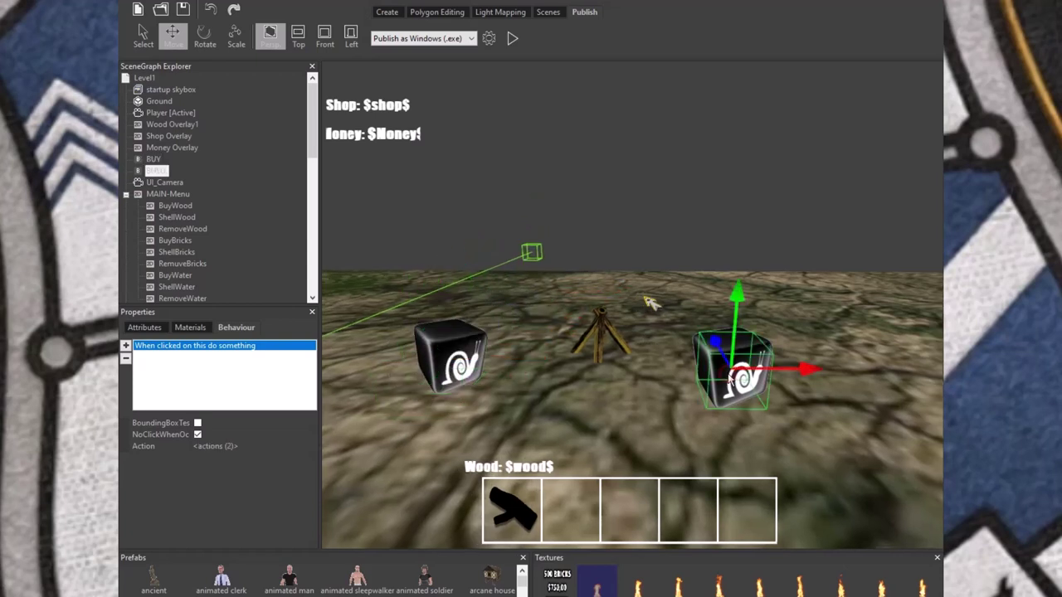
drag(812, 375, 813, 369)
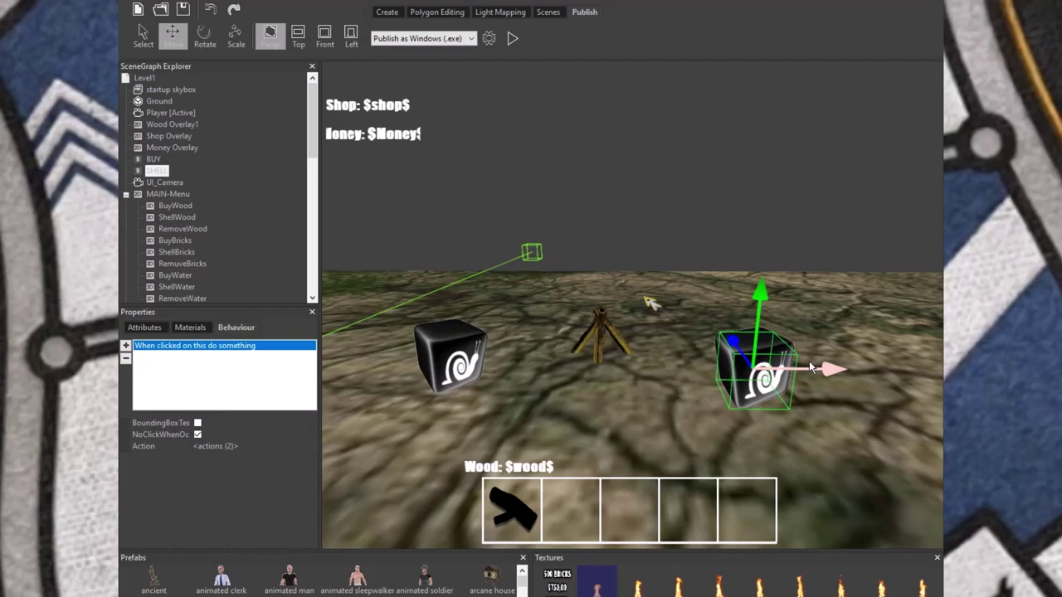
click(516, 43)
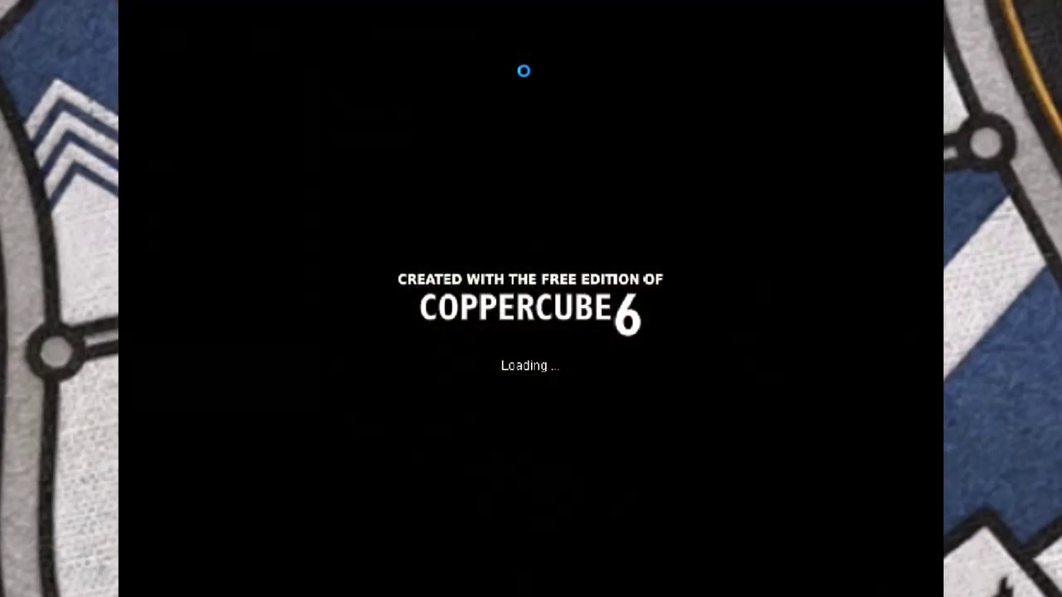
- Sell three logs at the SHELL cube to reach Money 30 and light the campfire, then exit the preview
key(w)
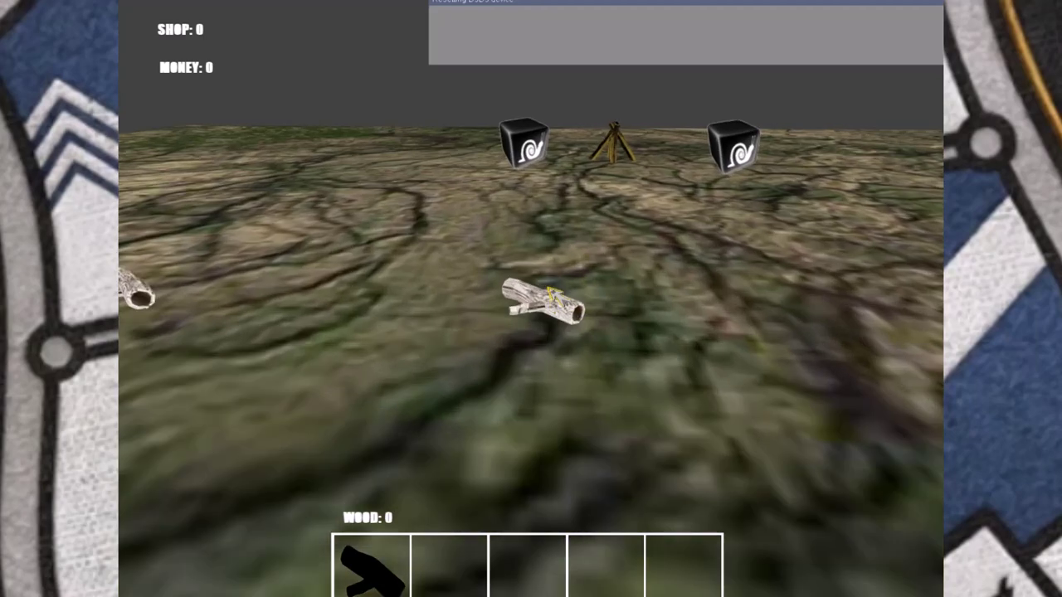
click(549, 294)
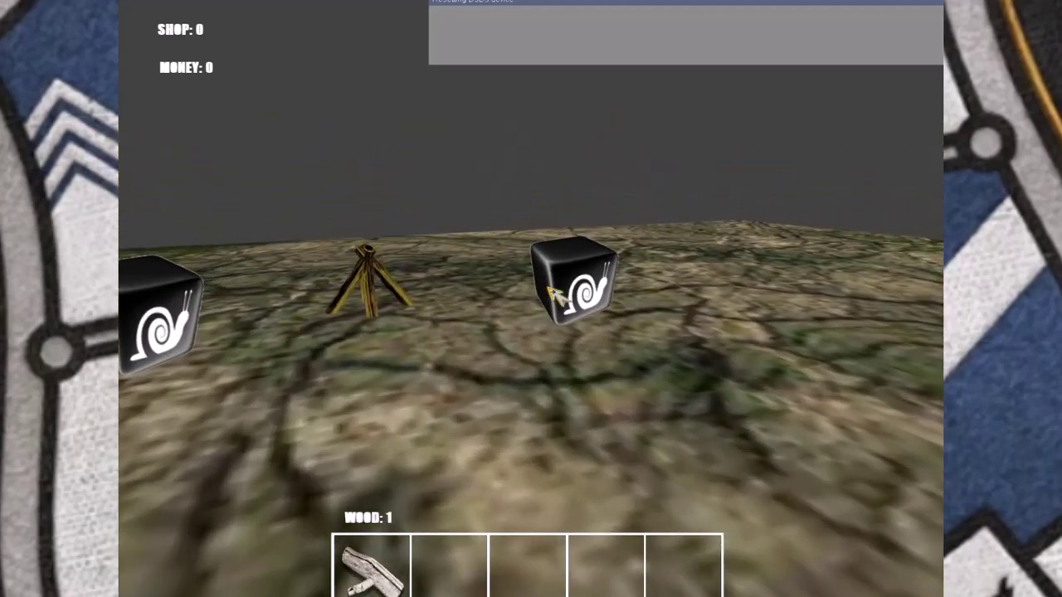
click(549, 294)
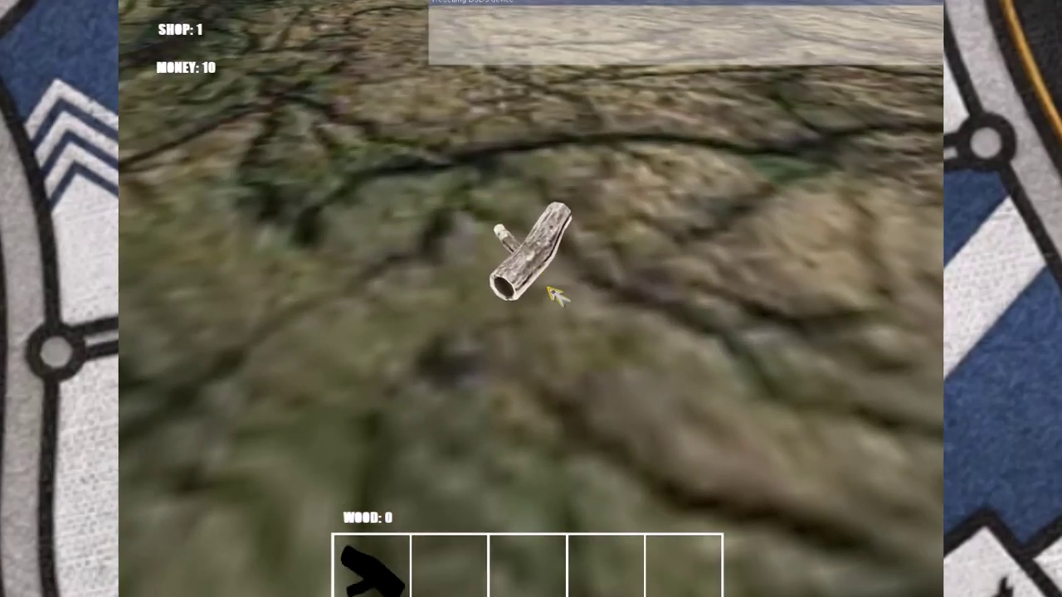
click(549, 295)
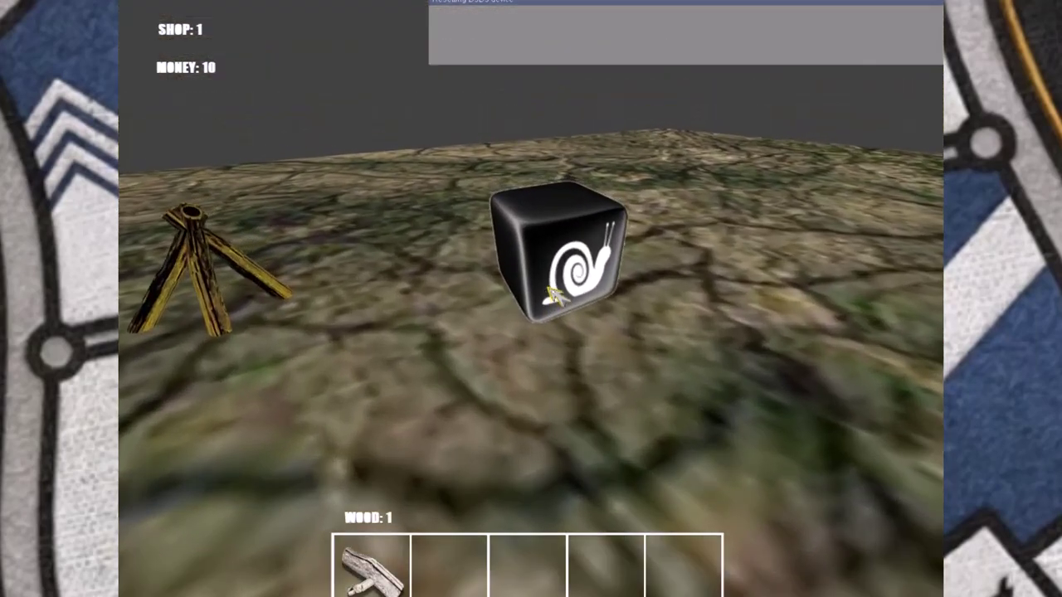
click(549, 294)
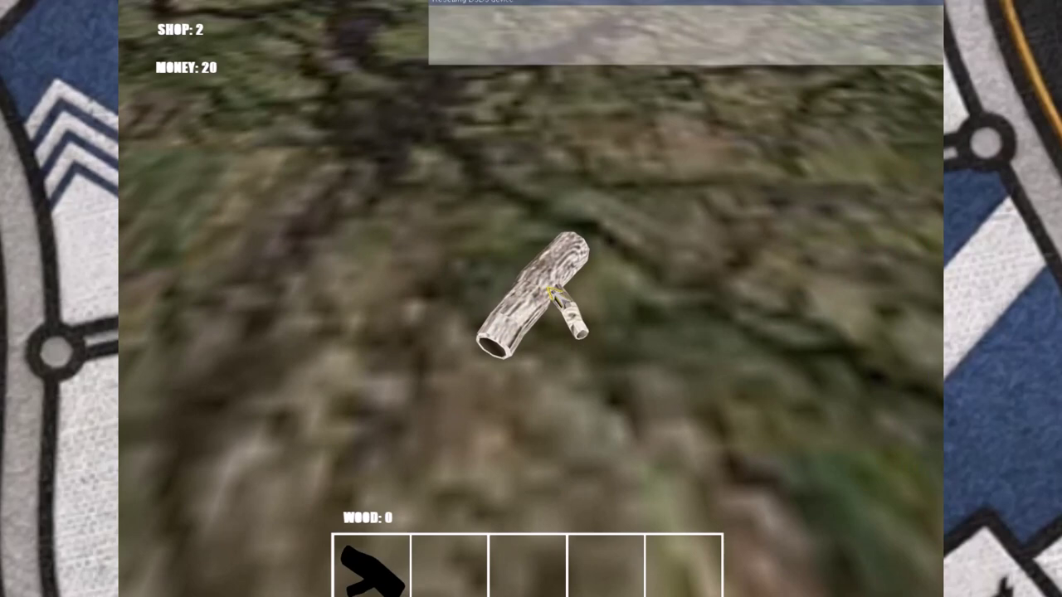
click(552, 294)
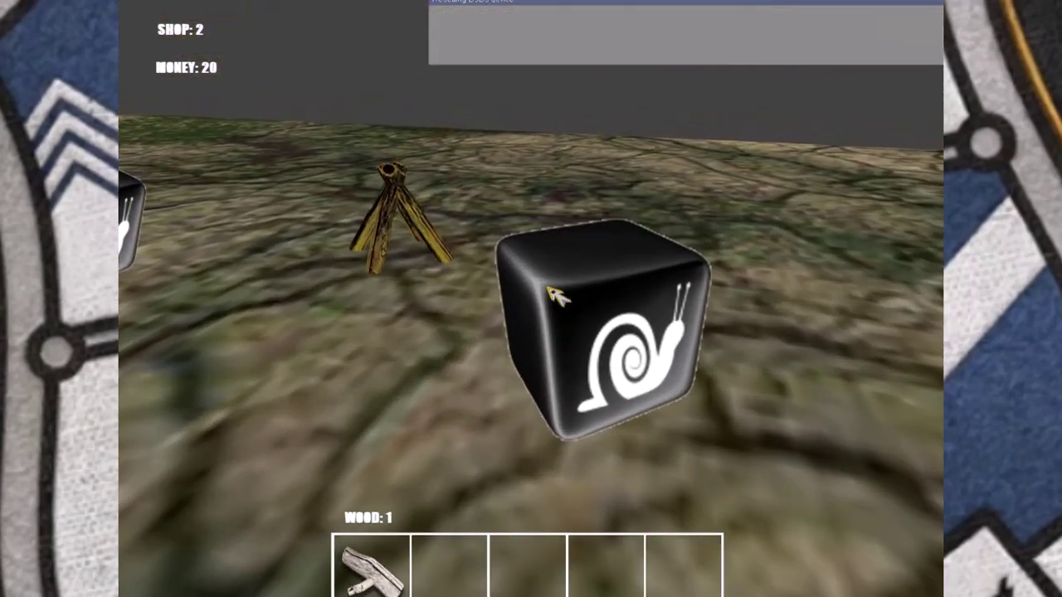
click(552, 296)
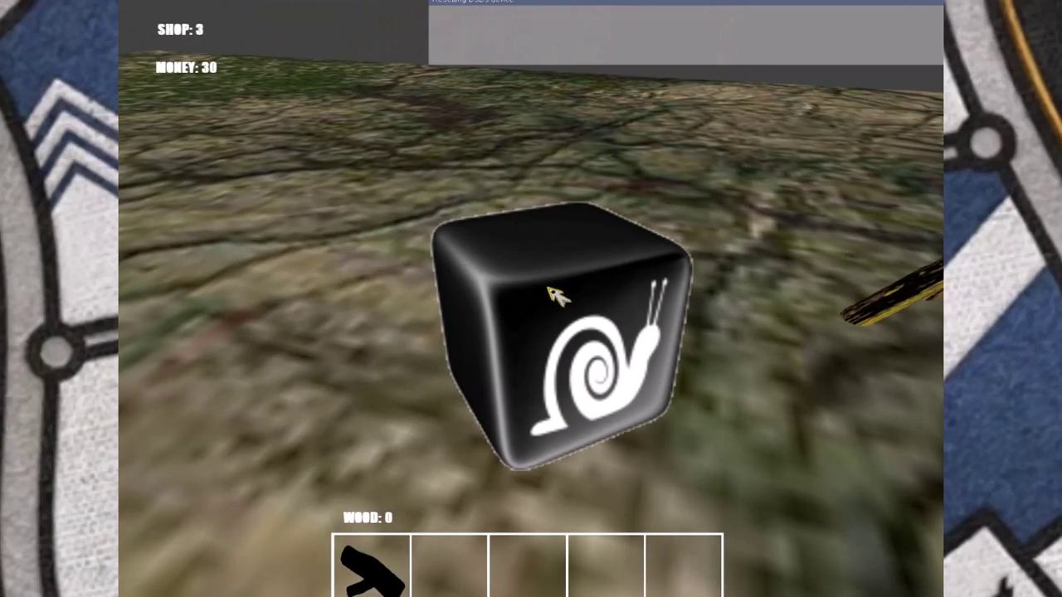
click(557, 296)
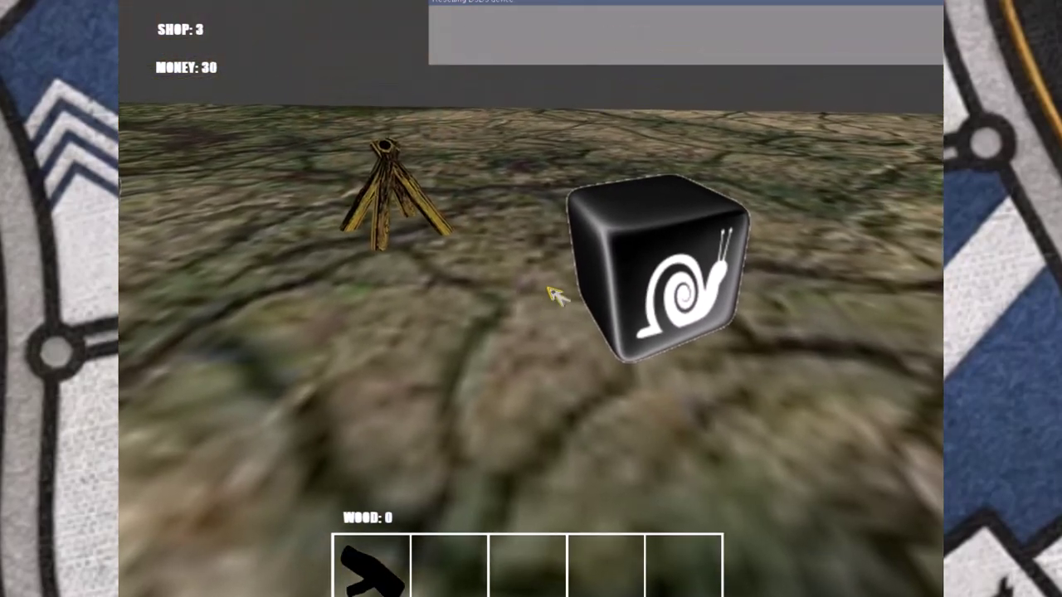
key(Escape)
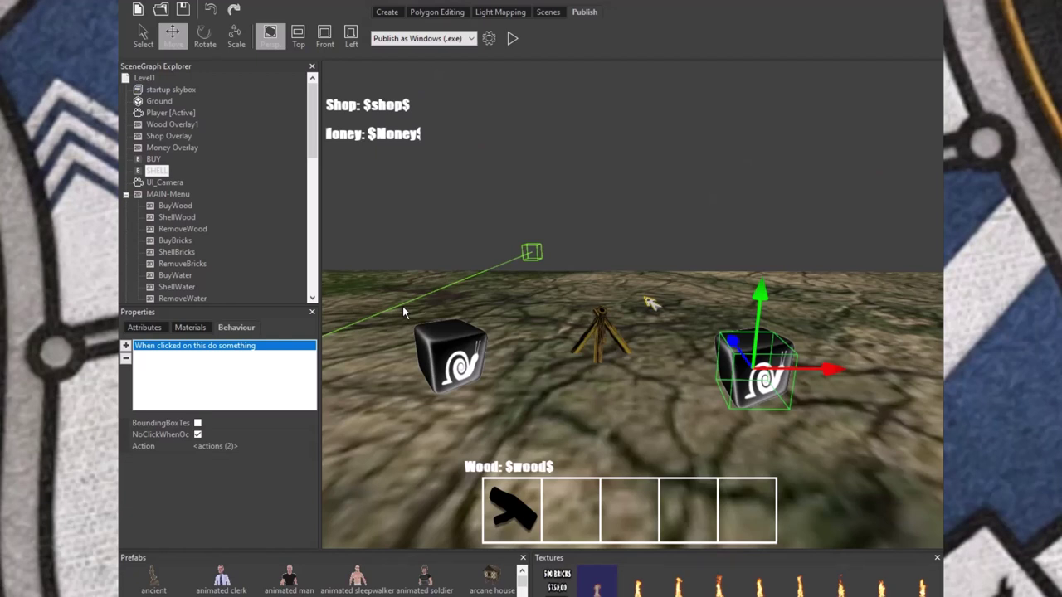
click(510, 39)
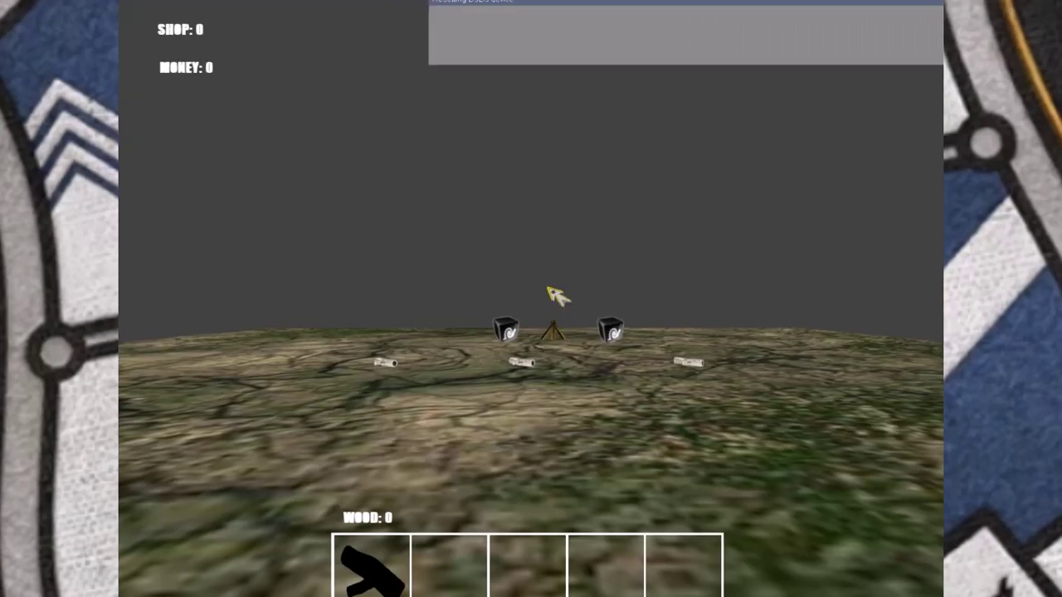
key(Up)
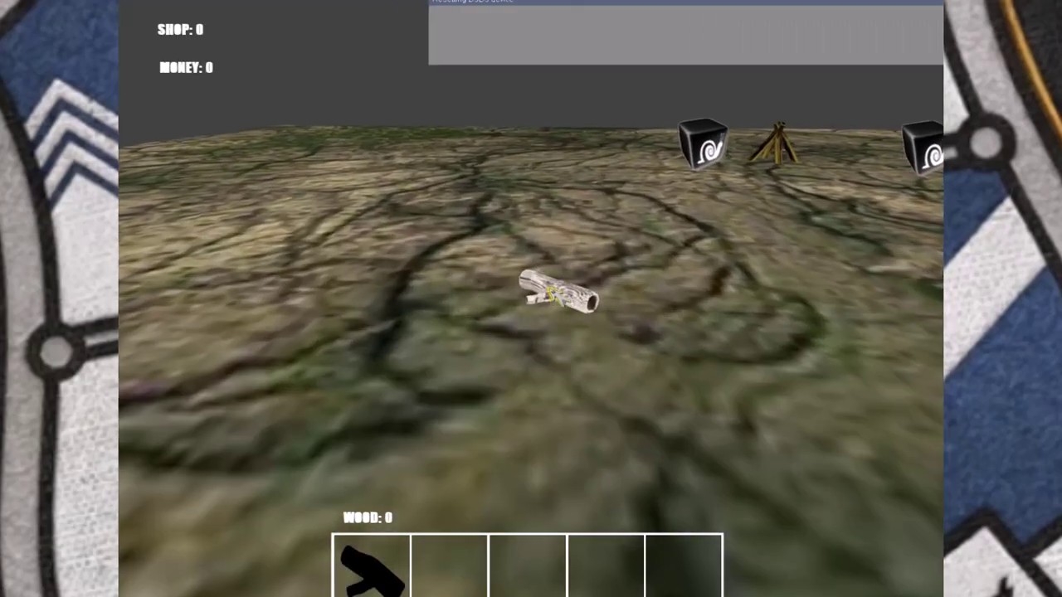
click(554, 296)
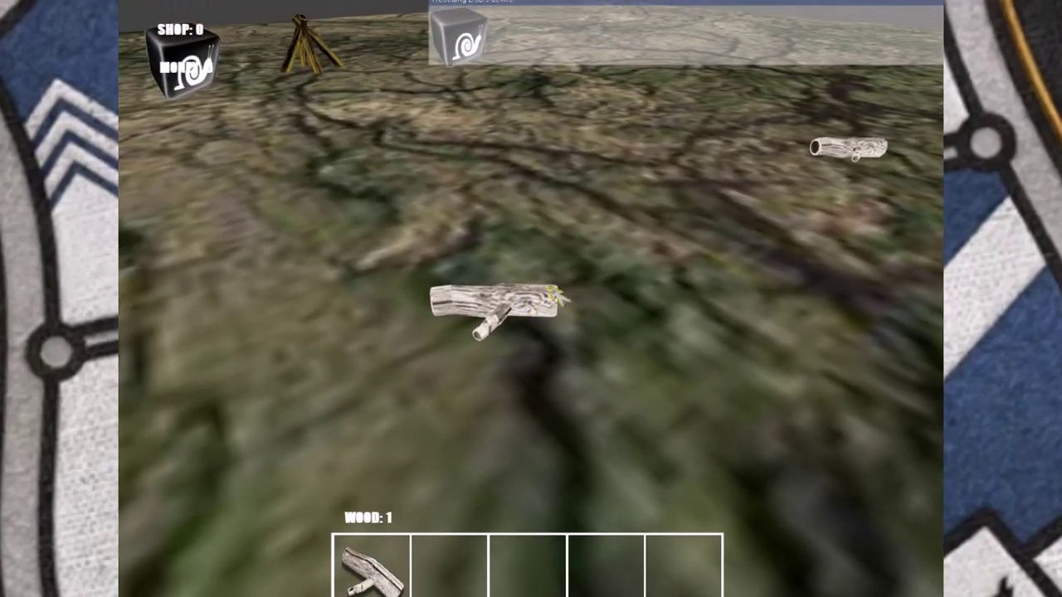
click(554, 294)
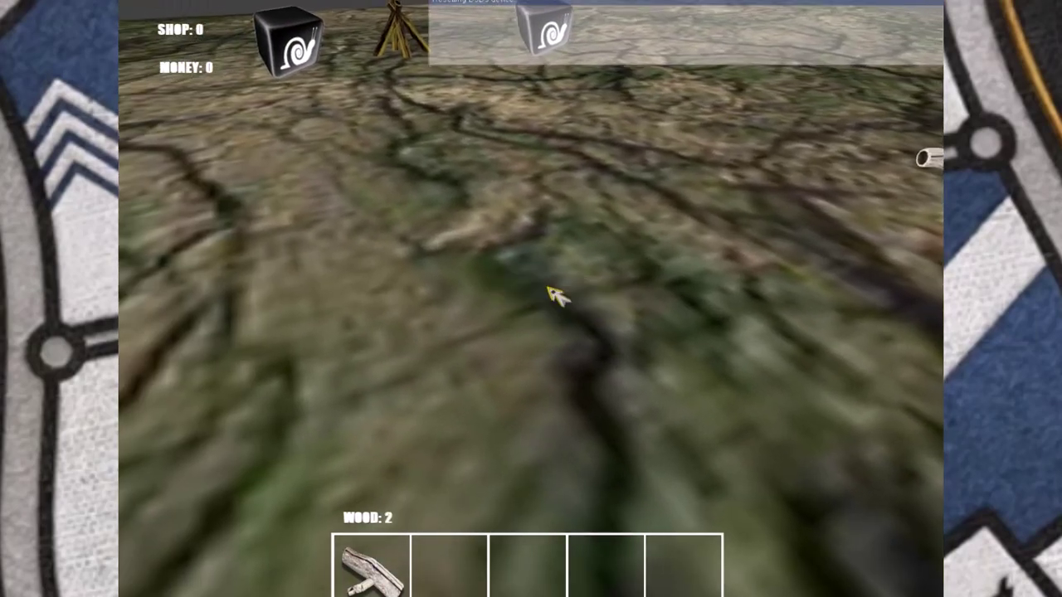
key(Up)
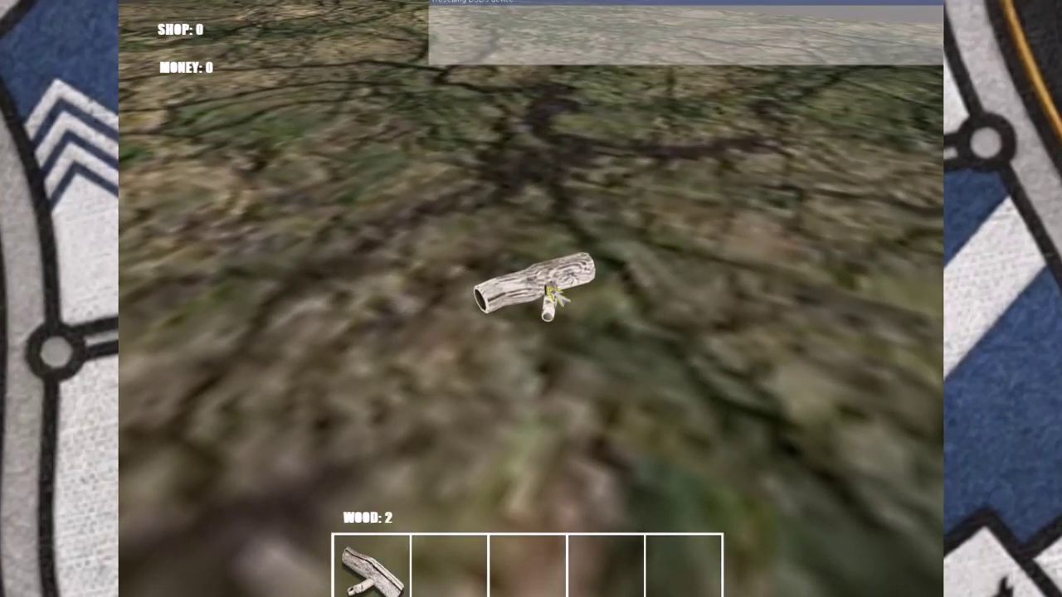
click(554, 296)
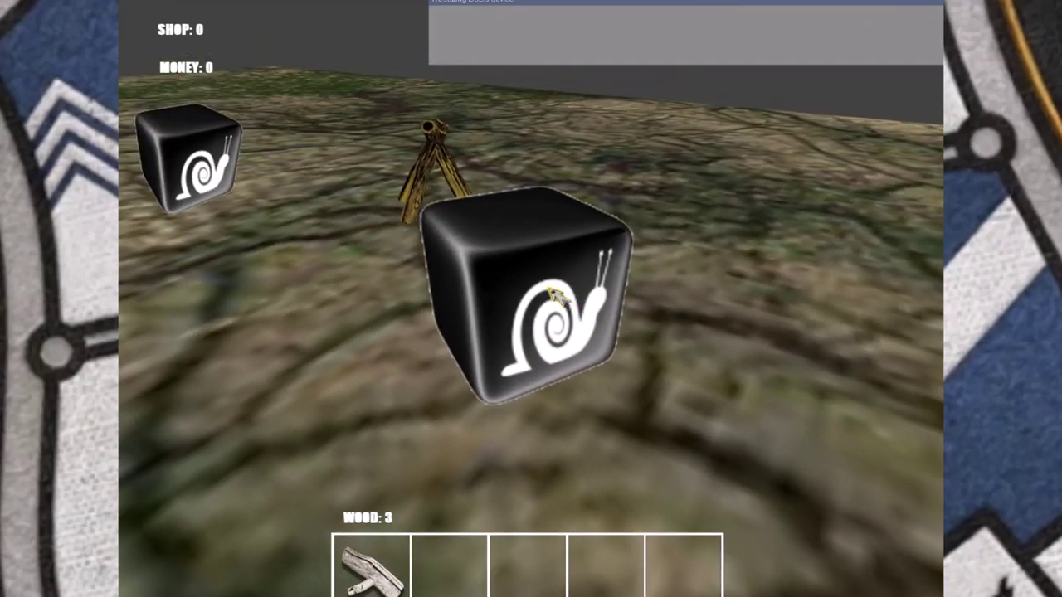
click(554, 296)
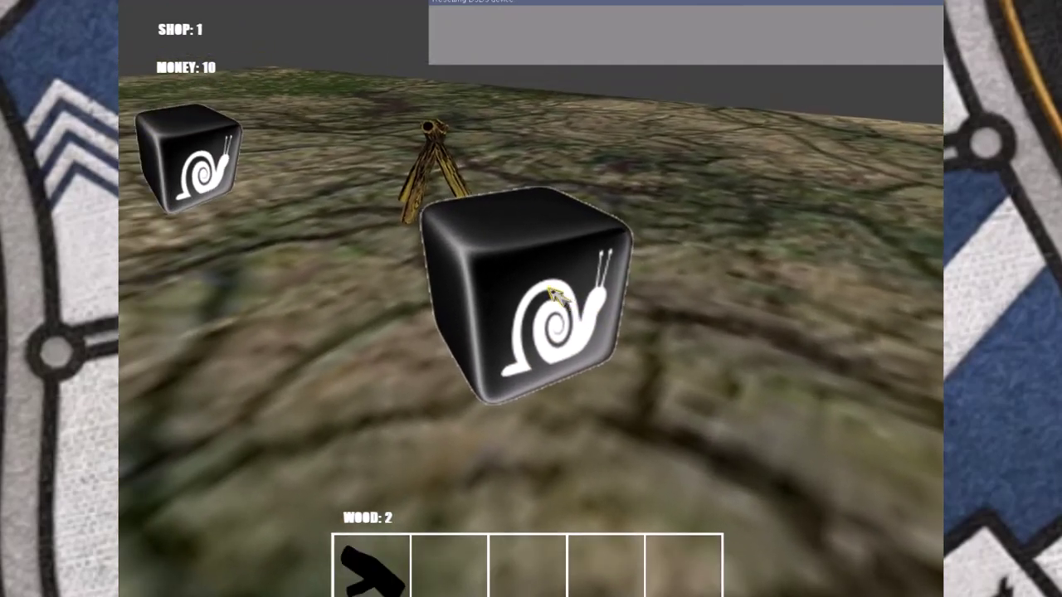
click(555, 296)
click(554, 296)
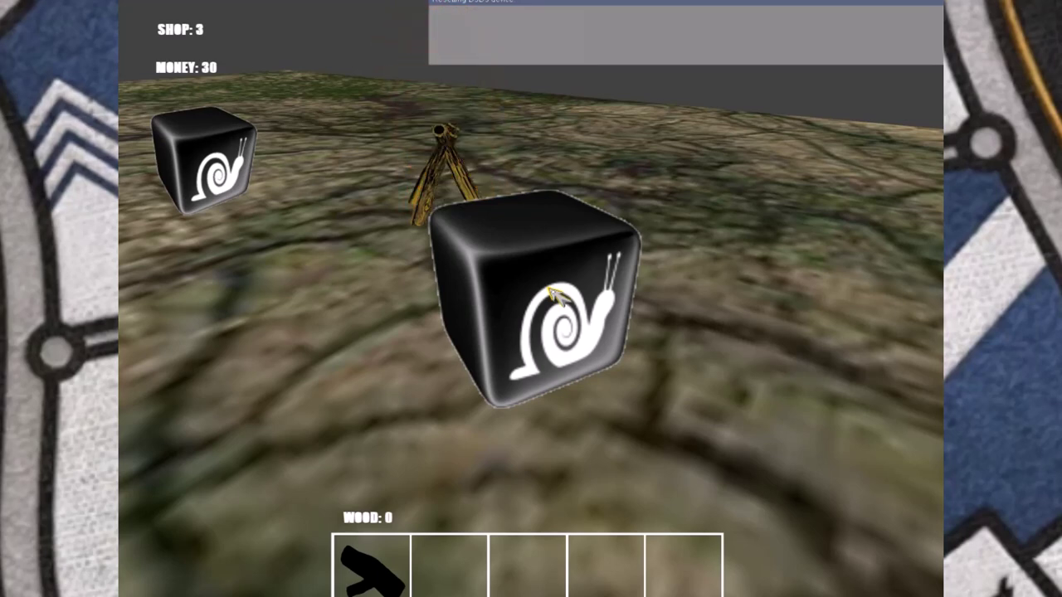
key(a)
key(Escape)
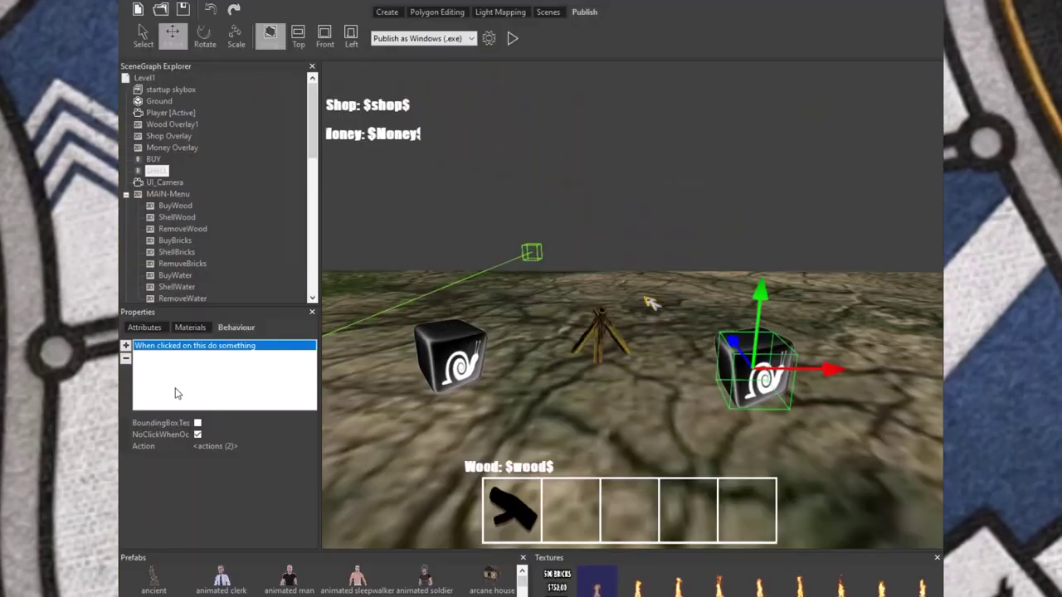
- Open the actions performed by the delayed step under the money-equals-30 condition
click(249, 448)
click(312, 448)
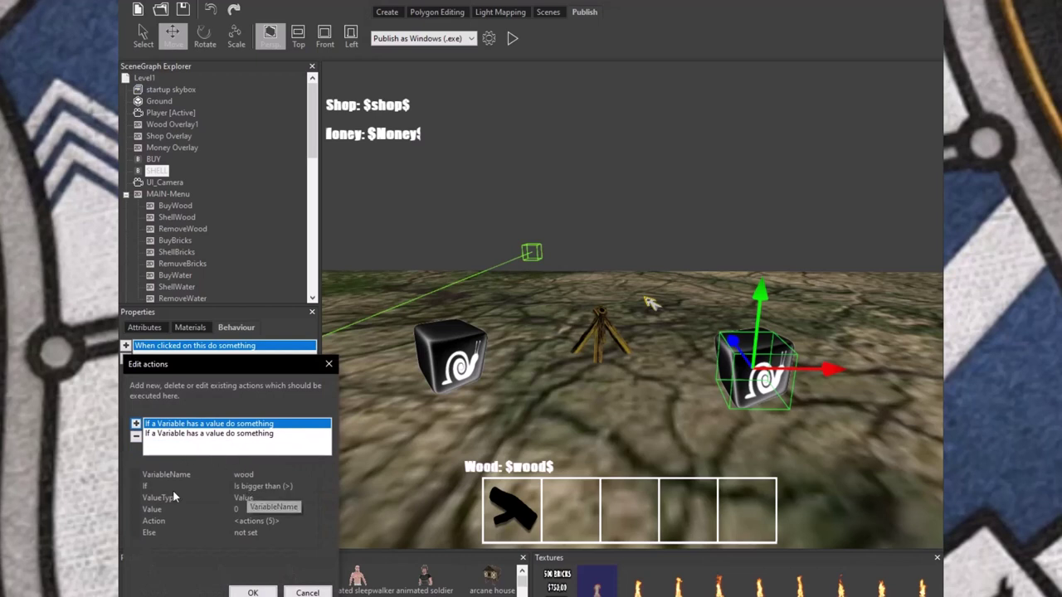
click(255, 434)
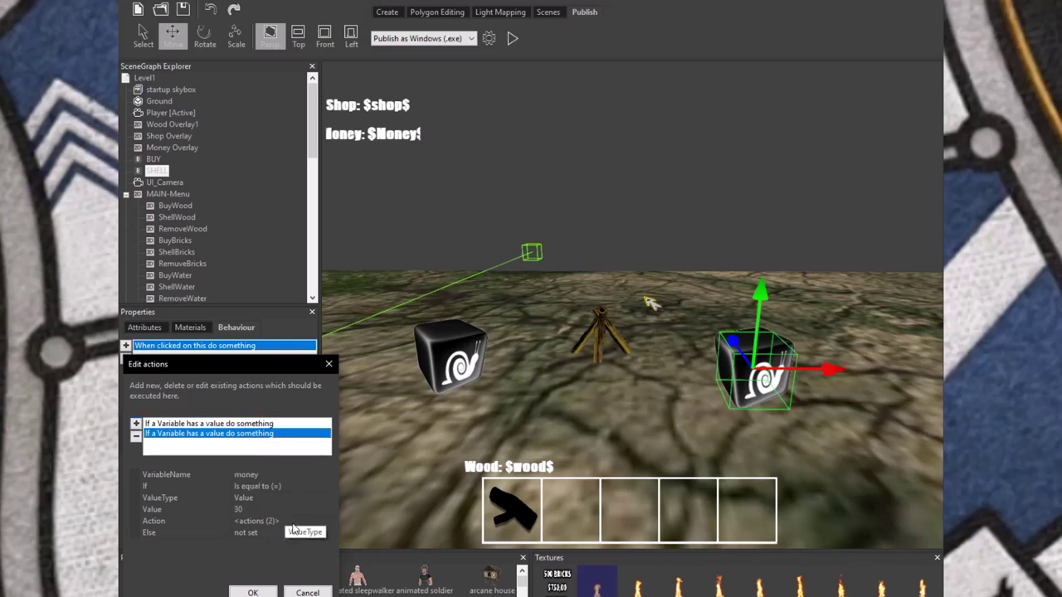
click(282, 521)
click(323, 521)
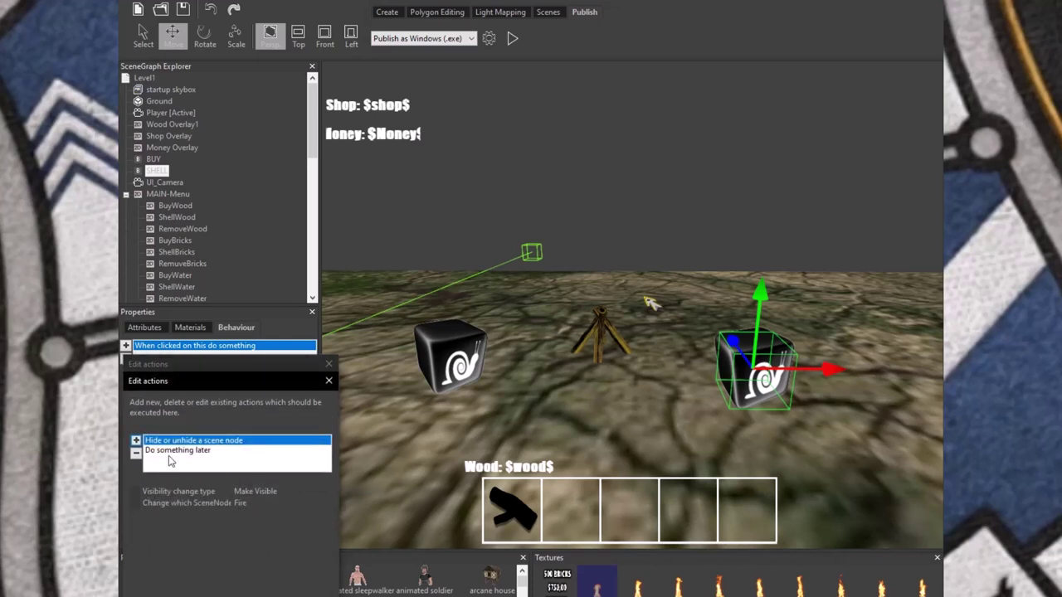
click(174, 453)
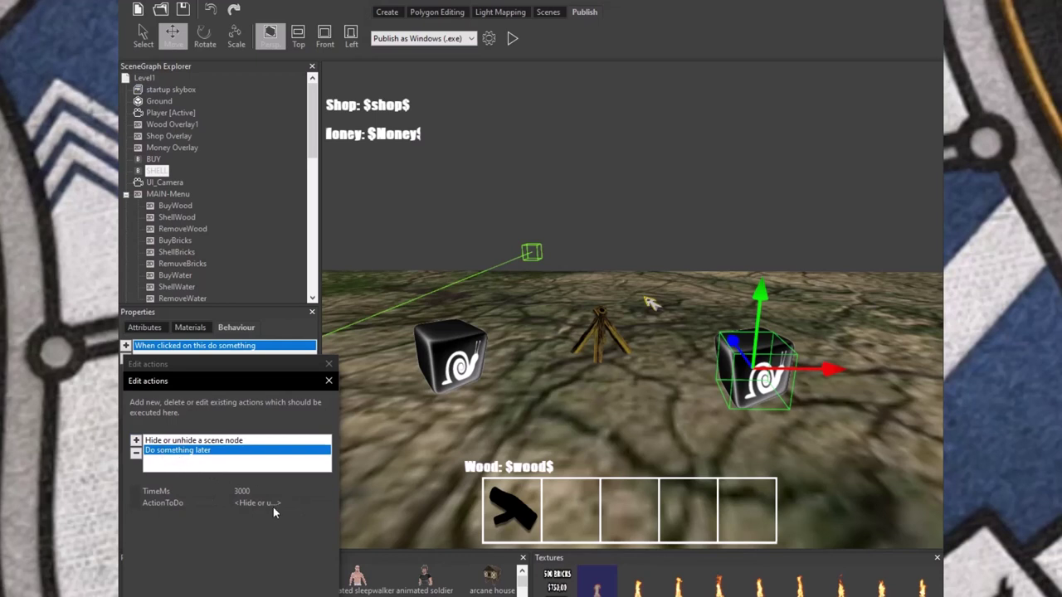
click(275, 502)
click(324, 503)
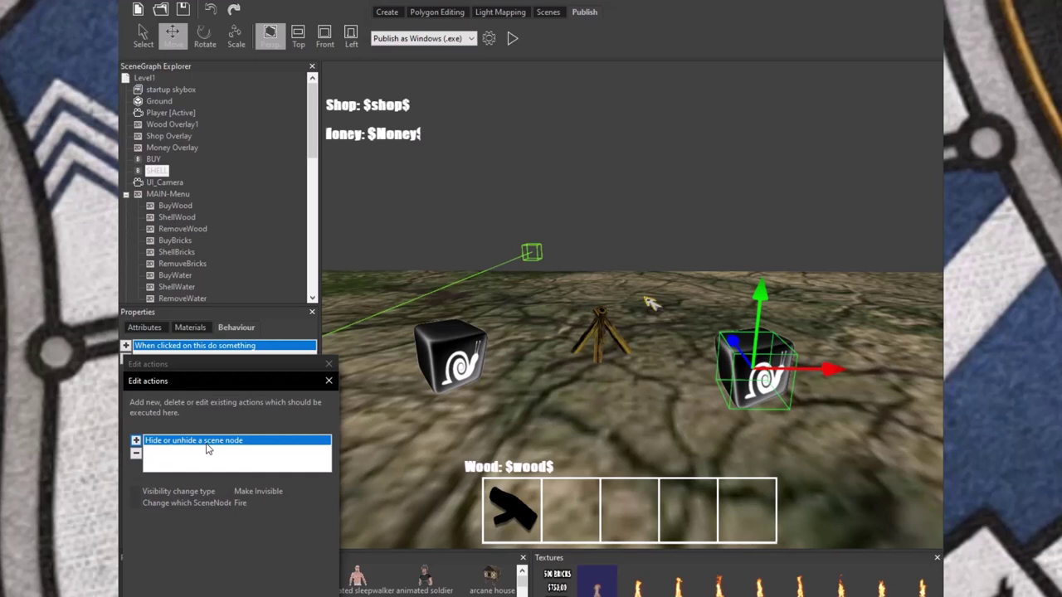
- Add a 'Set or Change a Variable' action subtracting 30 from money after the delay
click(136, 444)
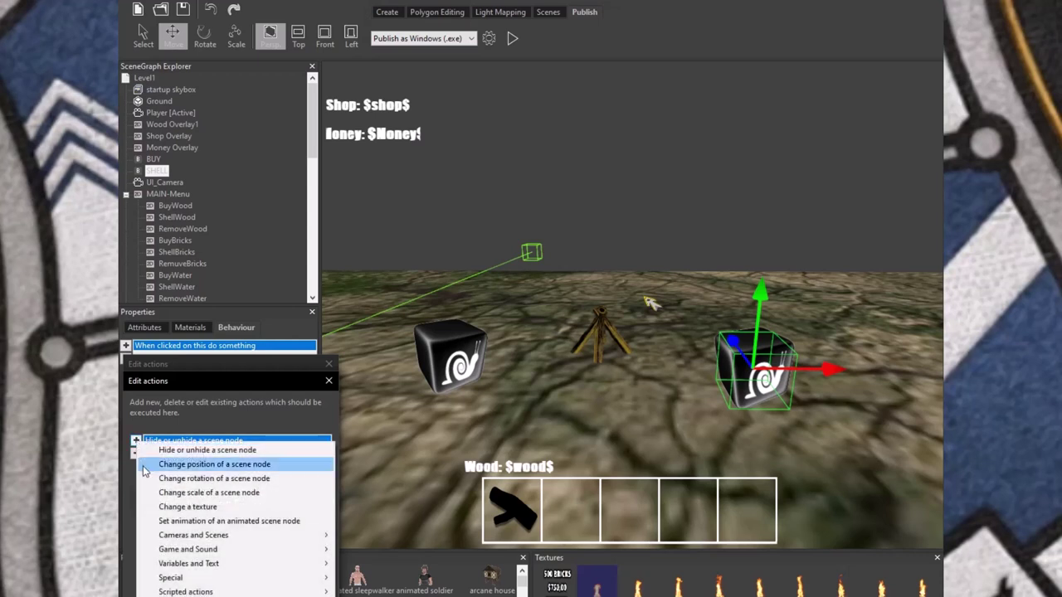
mouse_move(322, 563)
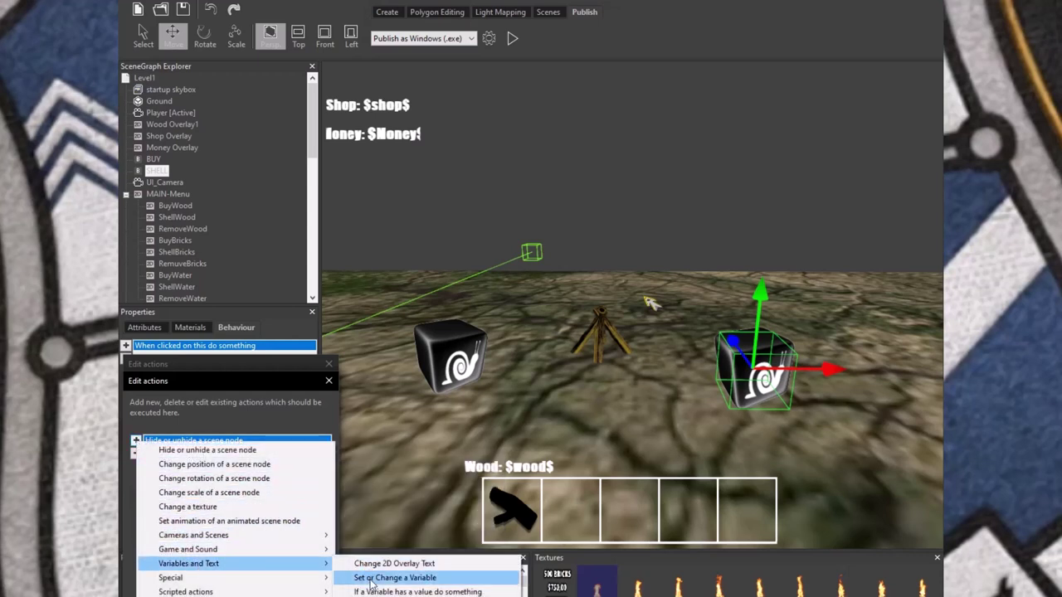
click(371, 578)
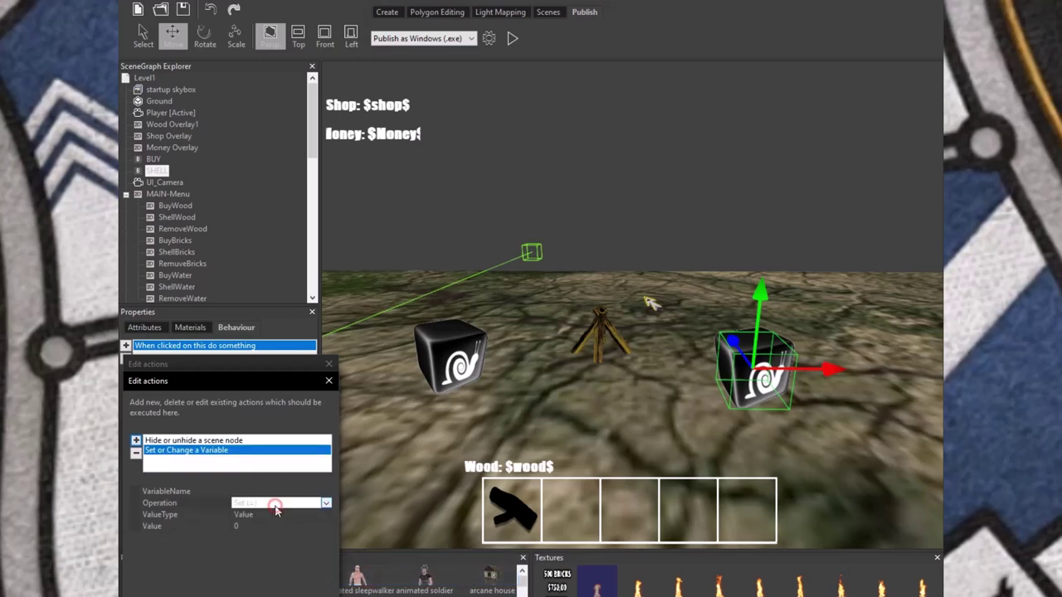
click(276, 506)
click(286, 532)
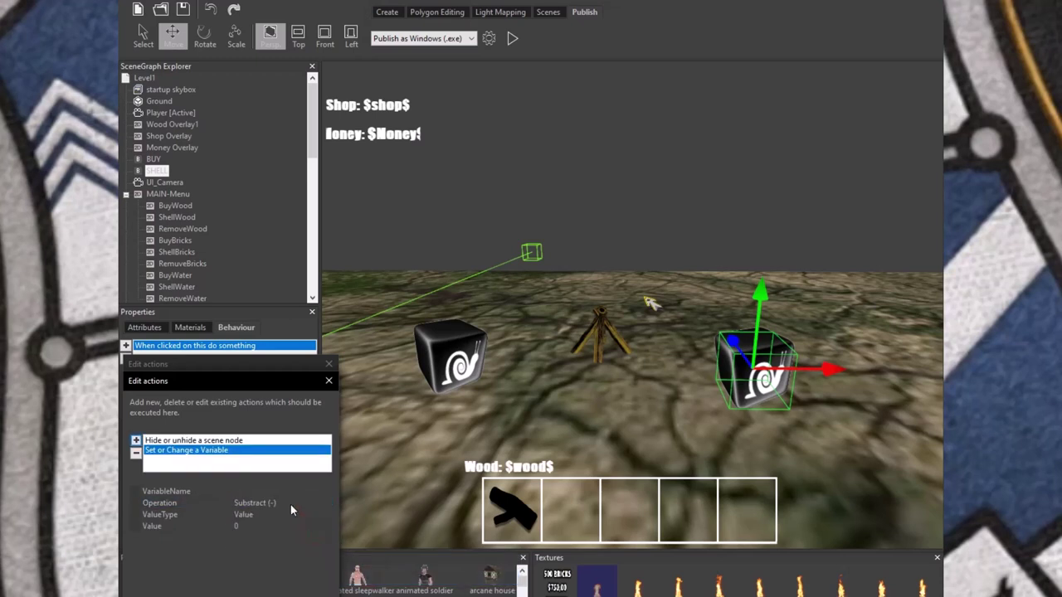
click(271, 493)
text(money)
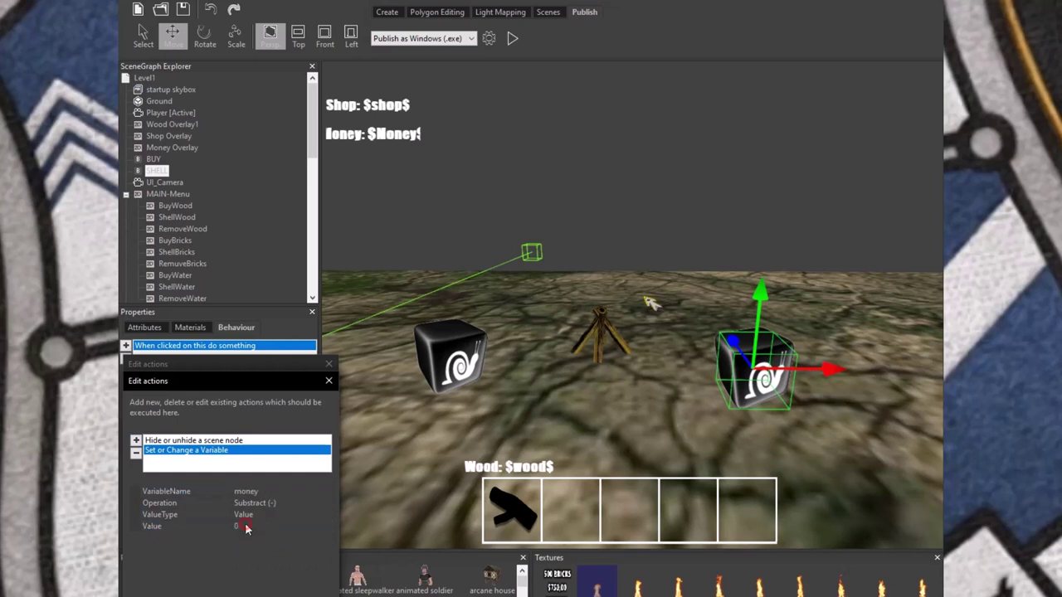
click(245, 526)
text(30)
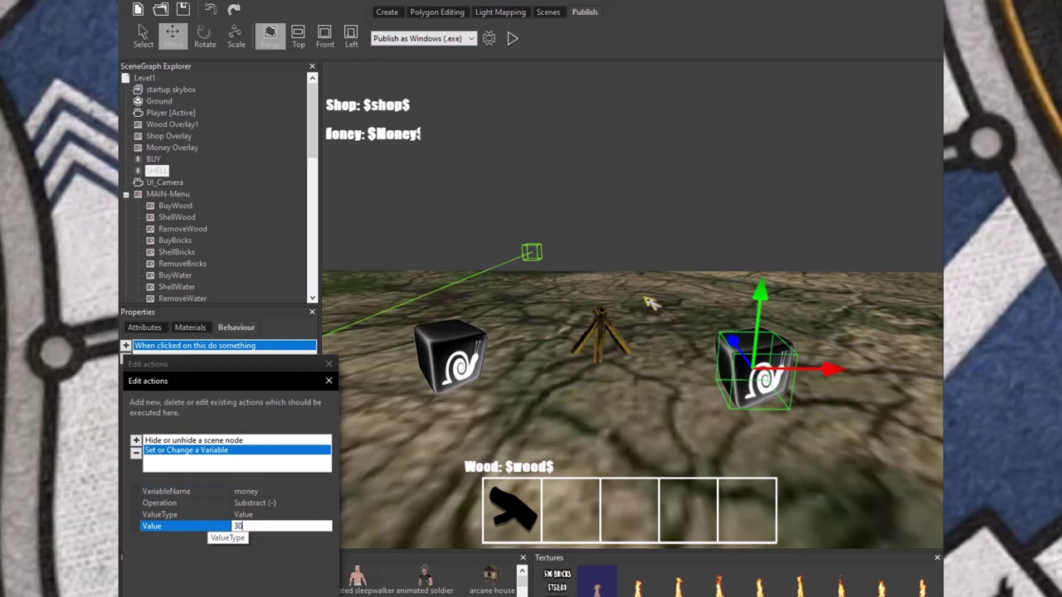
key(Return)
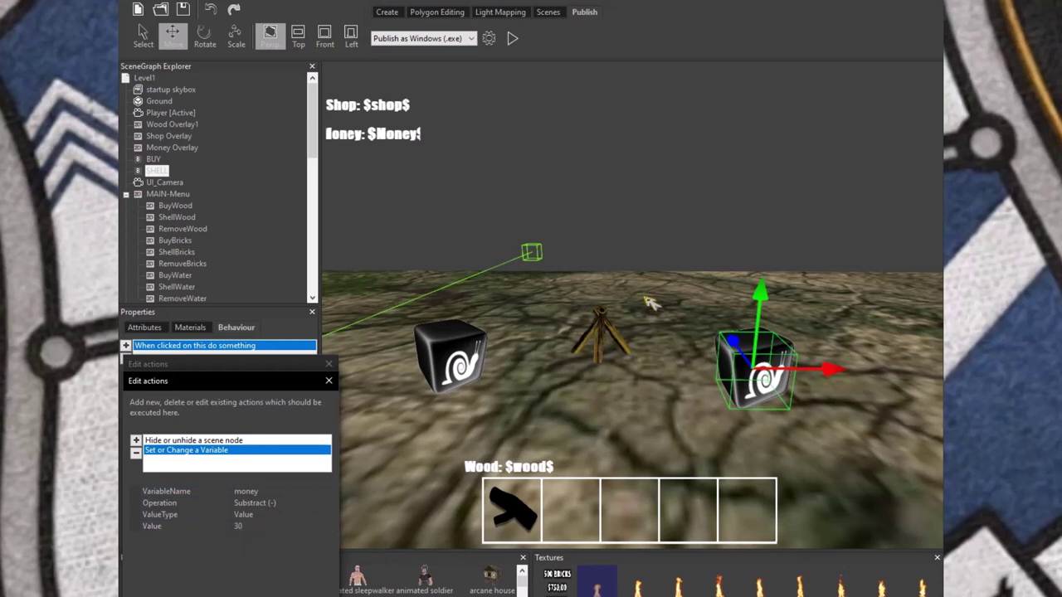
key(Return)
key(Return)
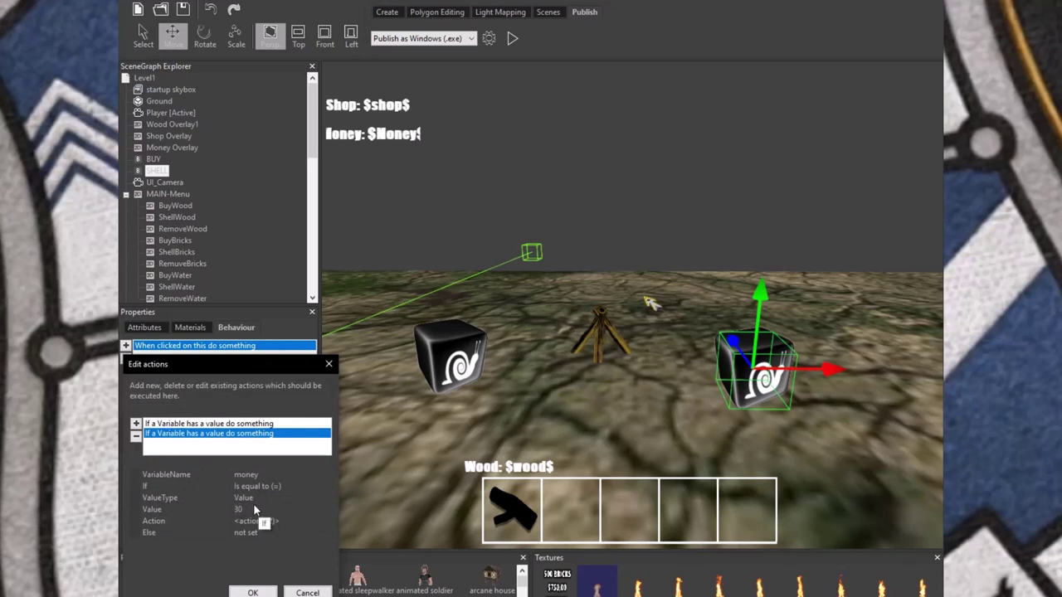
- Change the delayed action's wait time to 15000 ms and close the action editor
click(290, 520)
click(325, 521)
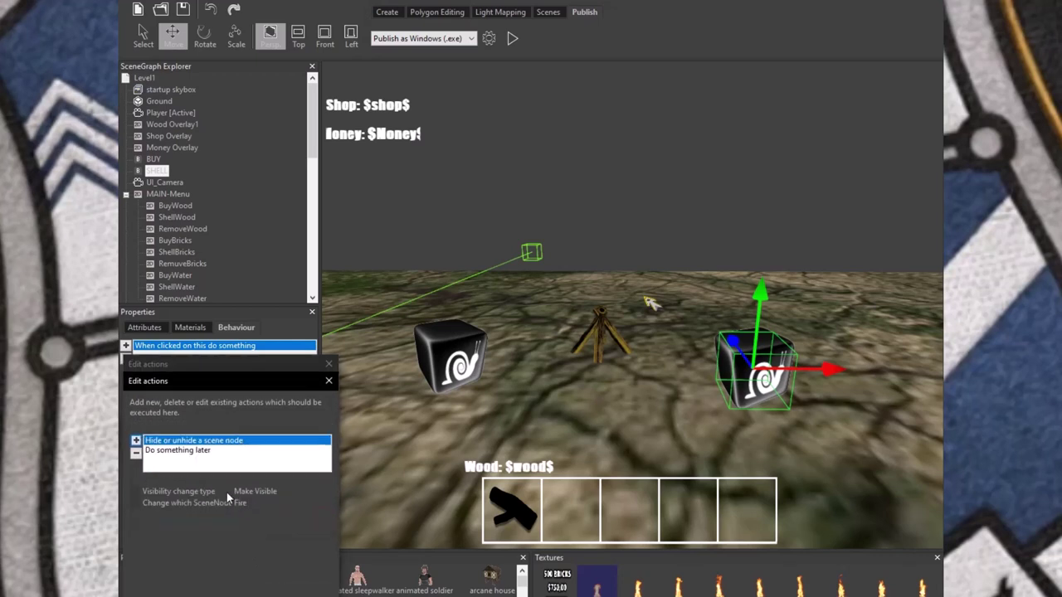
click(207, 451)
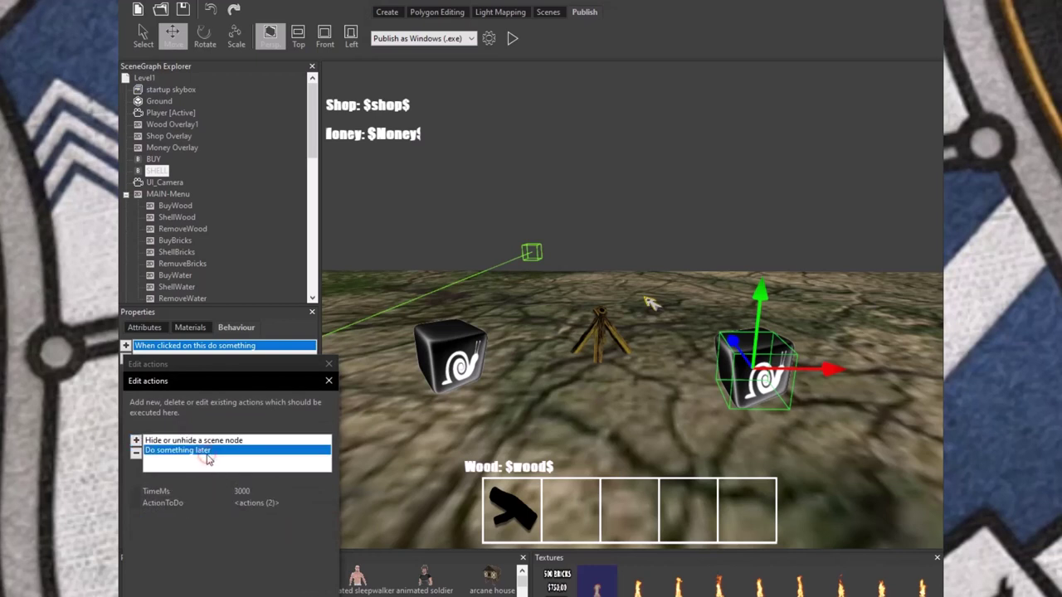
click(240, 491)
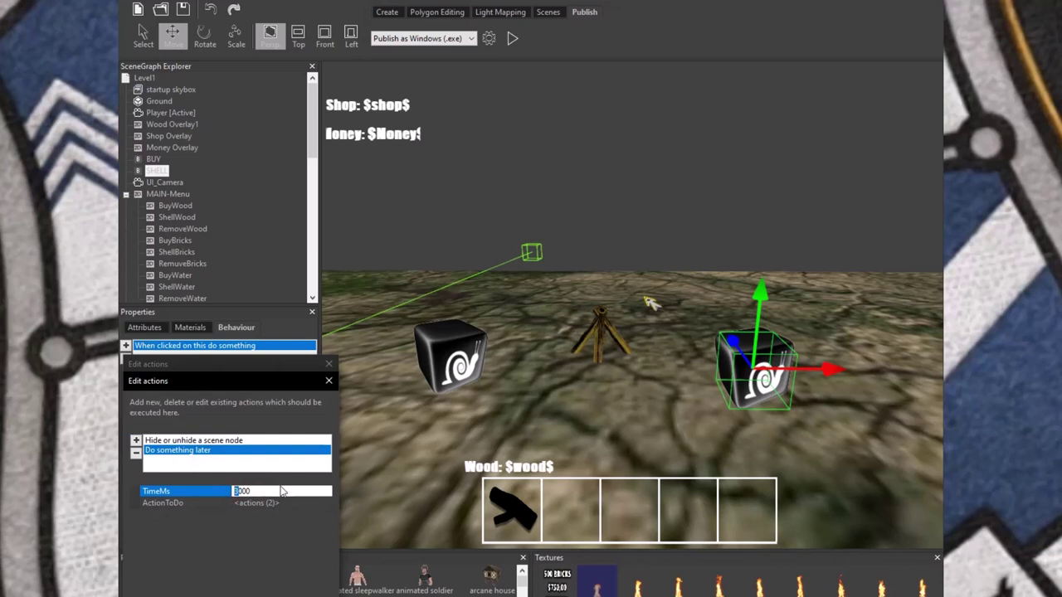
text(15000)
key(Return)
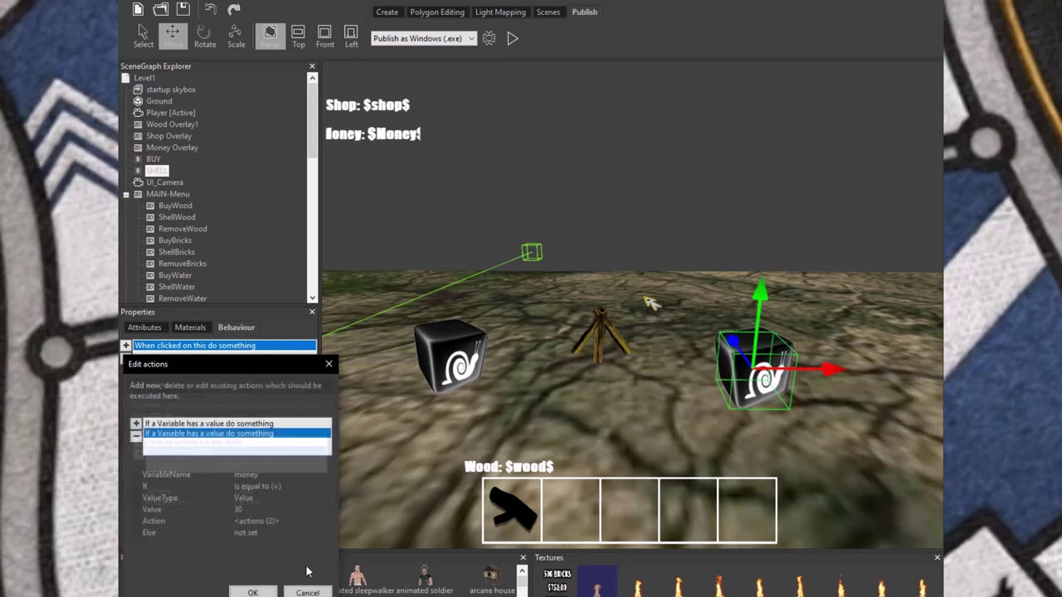
click(254, 593)
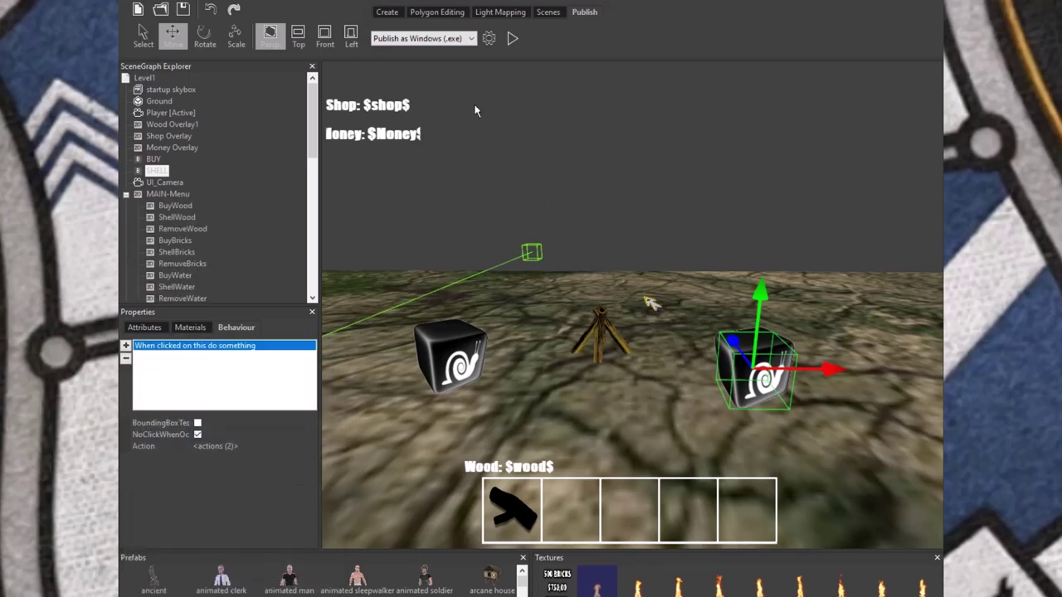
- Save the scene via File > Save and launch a test play
click(154, 8)
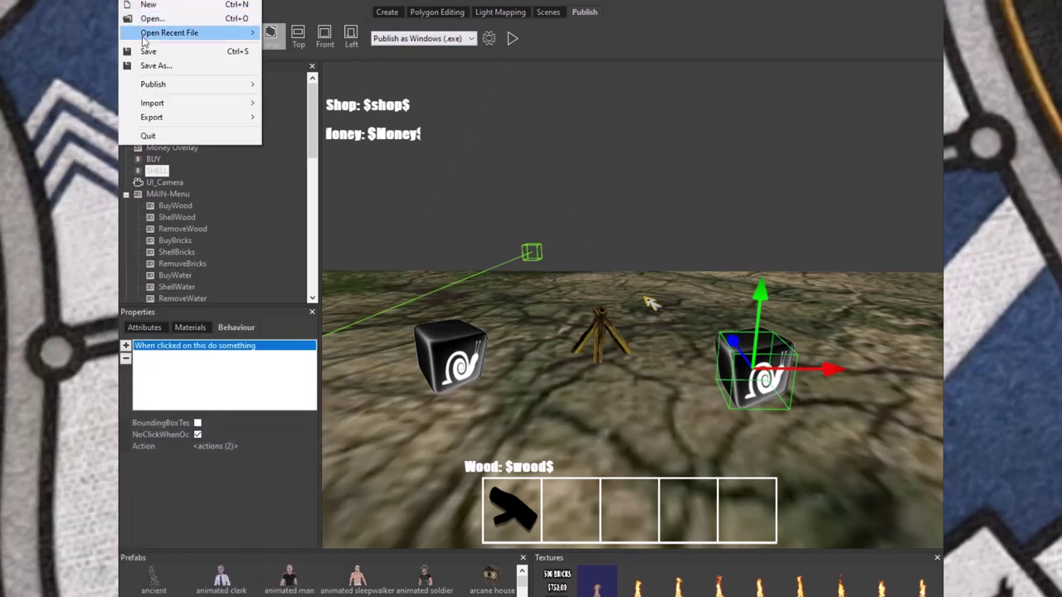
click(162, 53)
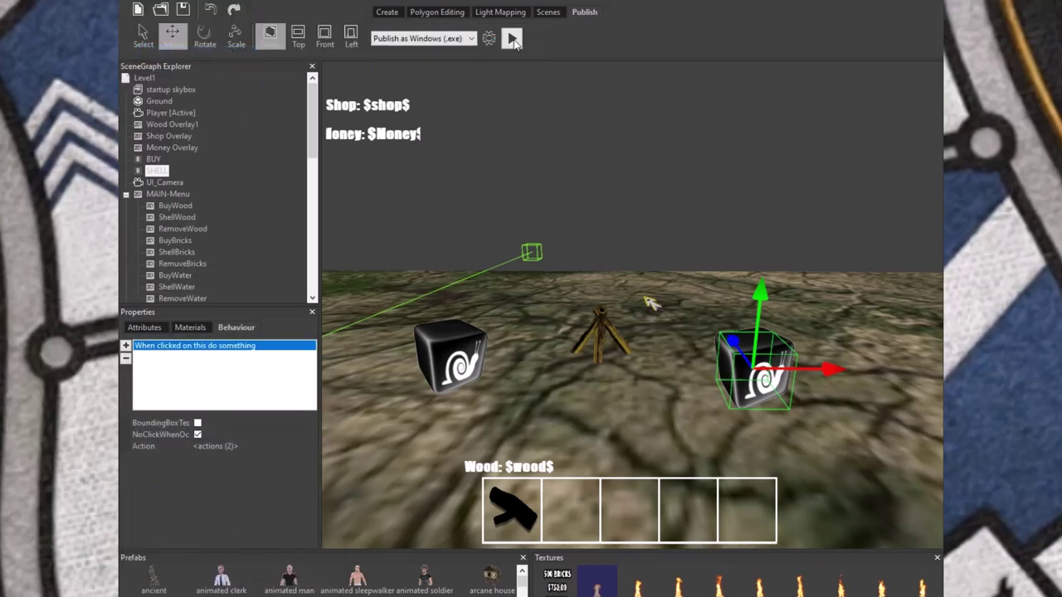
click(512, 39)
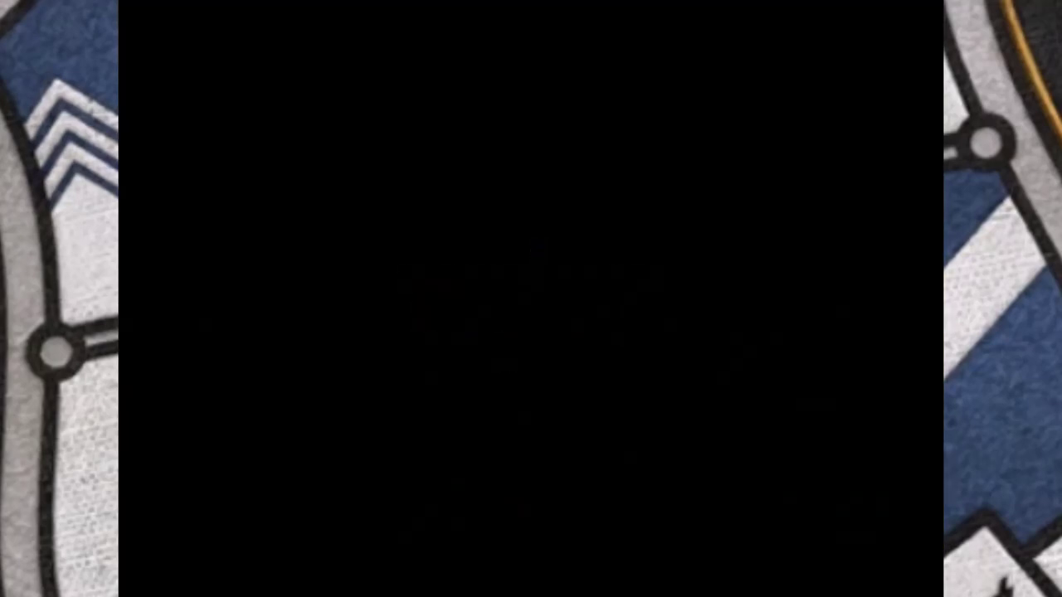
- Pick up three logs and sell the wood at the snail shop cube
key(w)
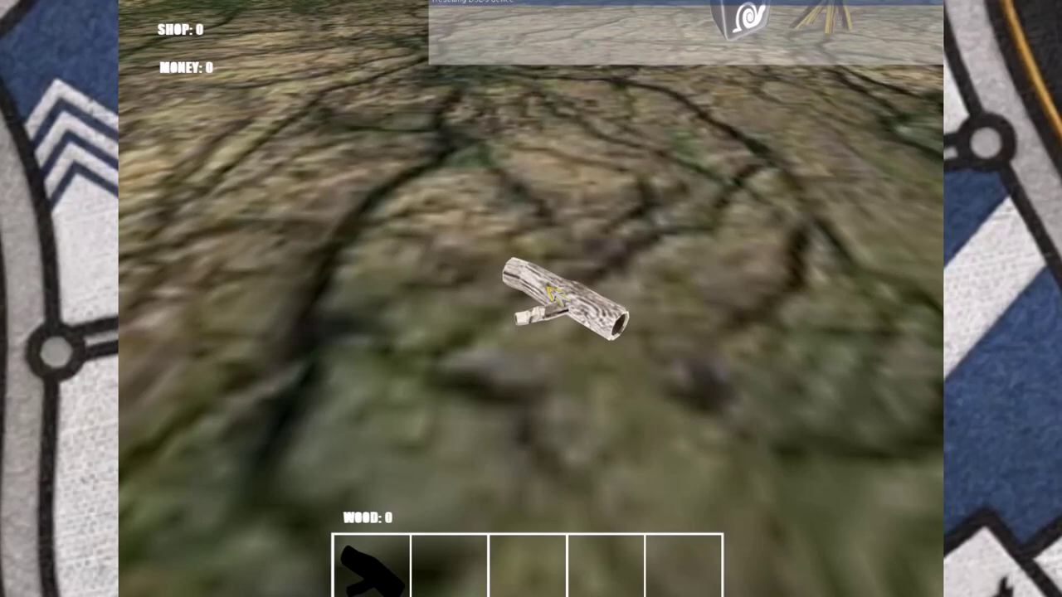
click(553, 296)
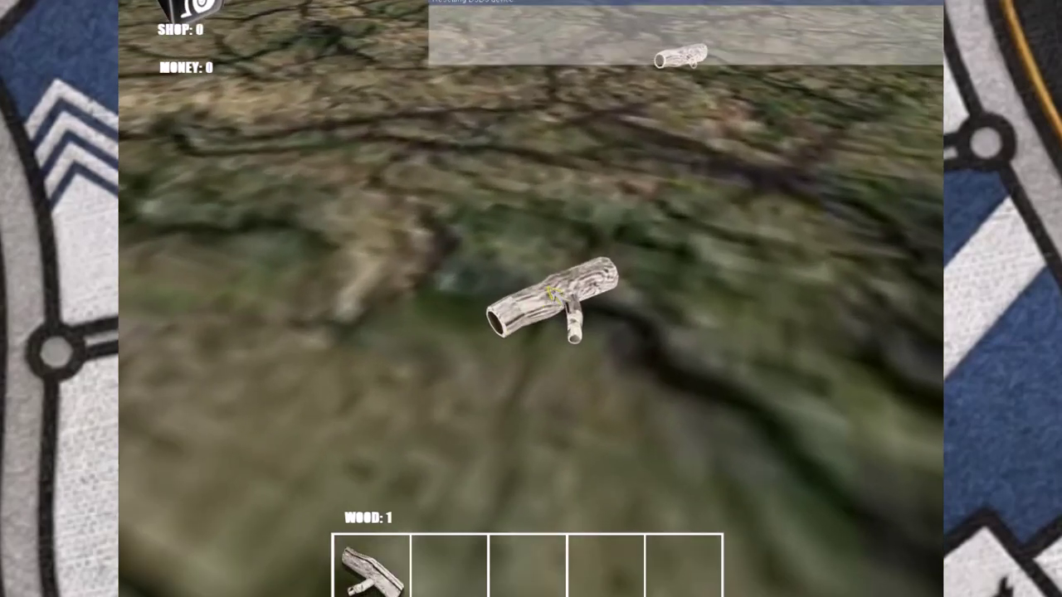
click(552, 295)
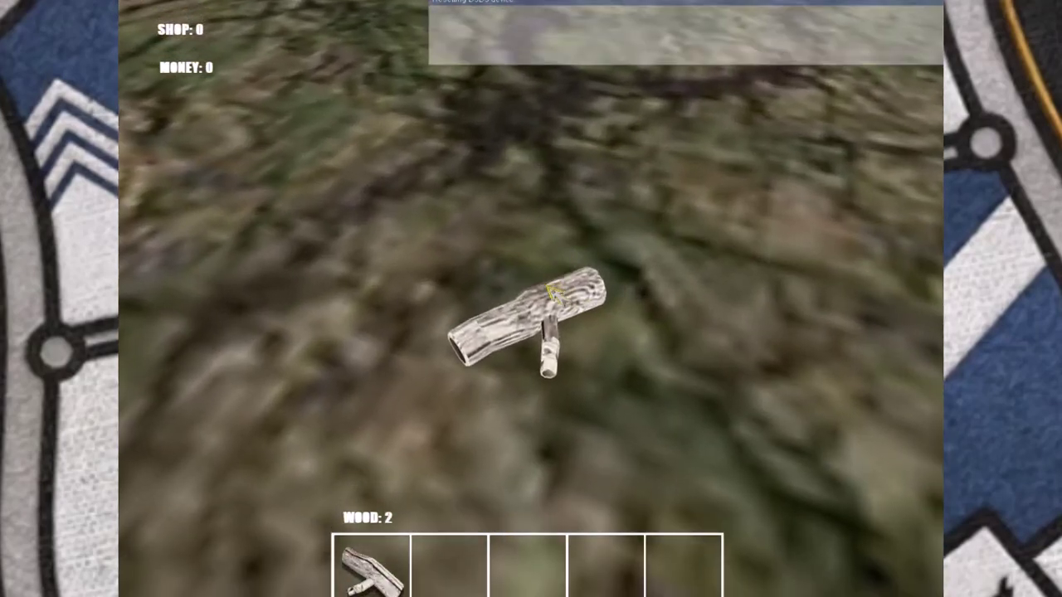
click(552, 295)
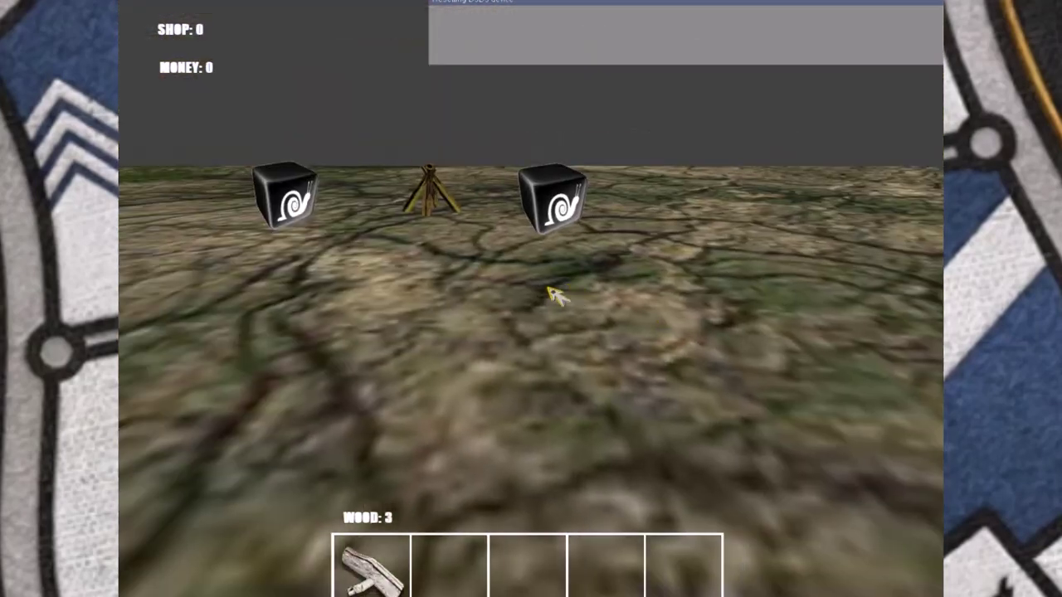
key(w)
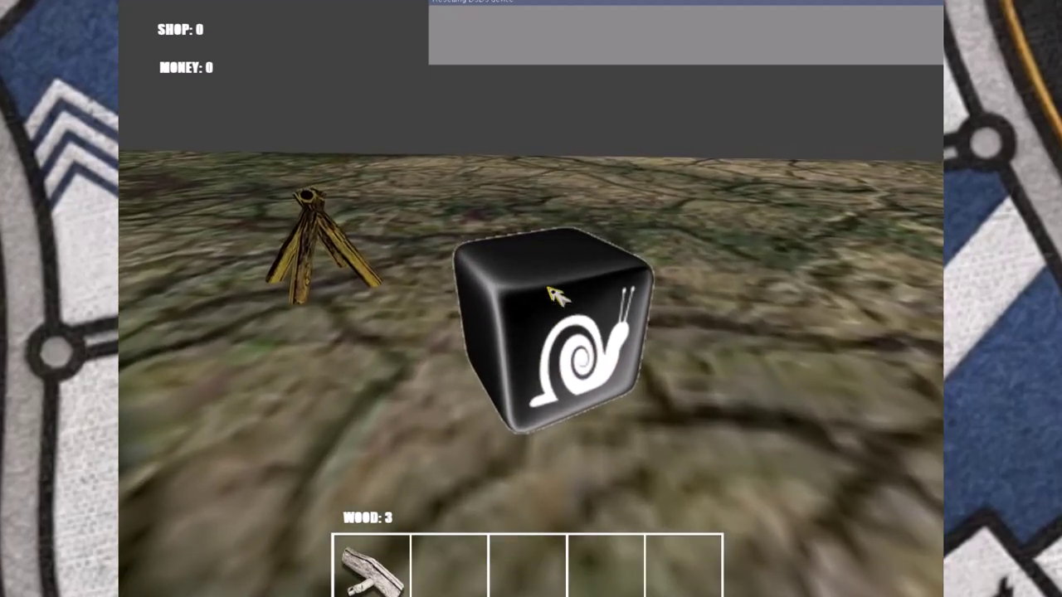
click(553, 296)
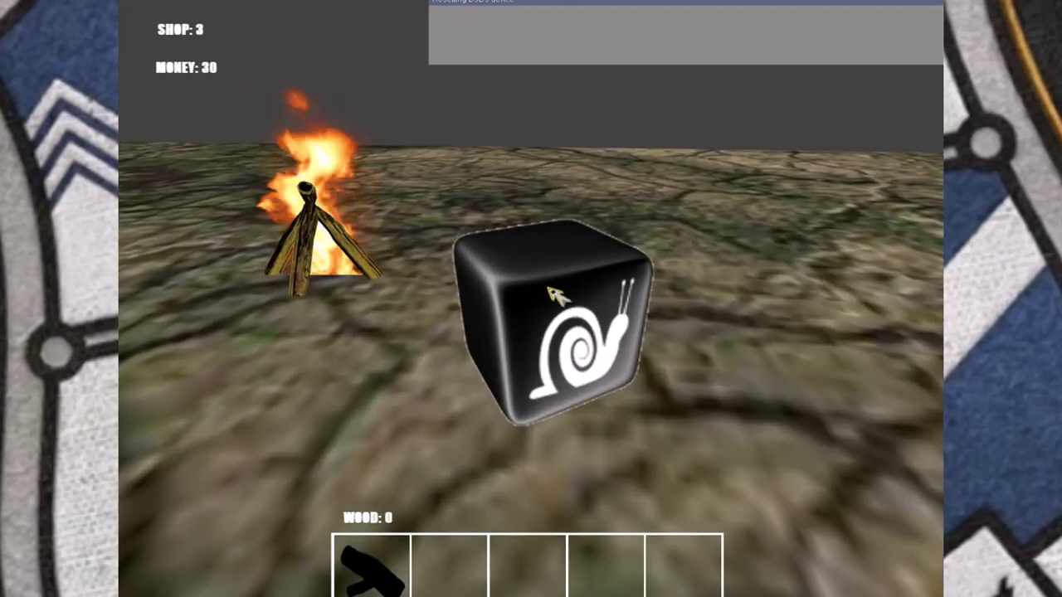
- Turn and walk toward the campfire to watch it burn
key(a)
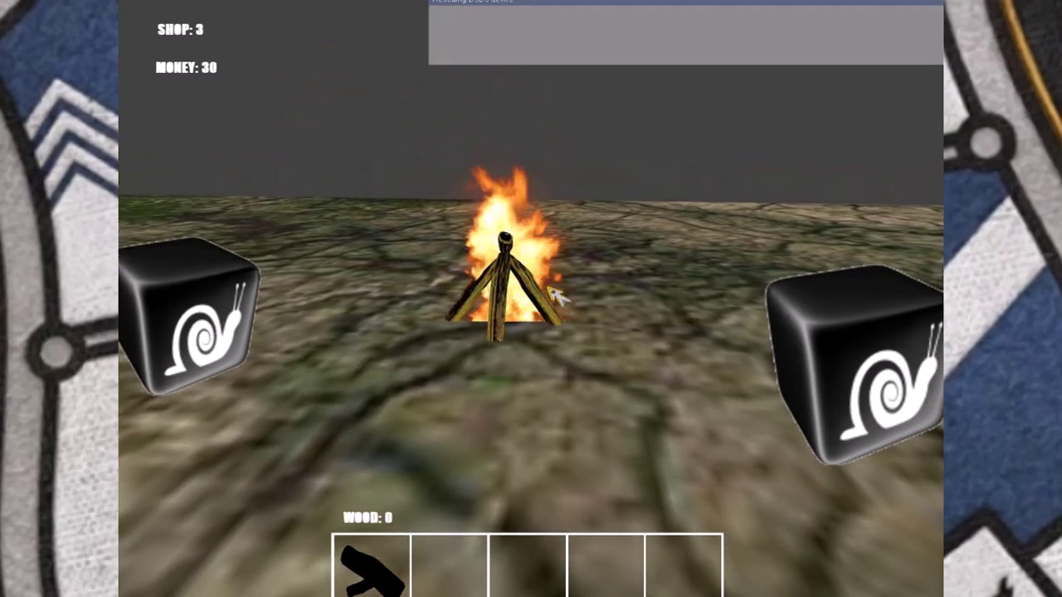
key(d)
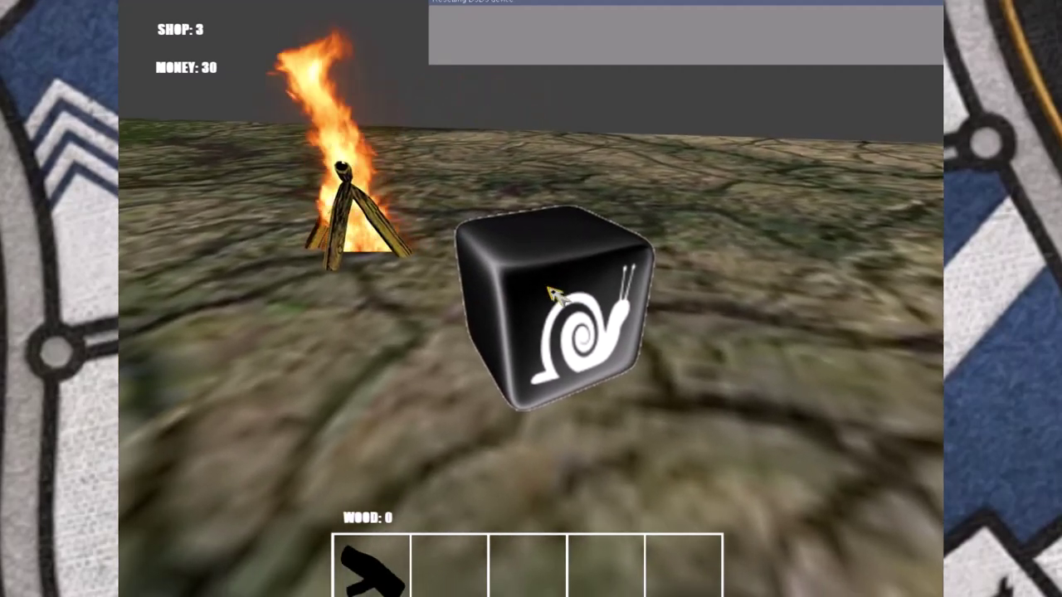
key(a)
key(w)
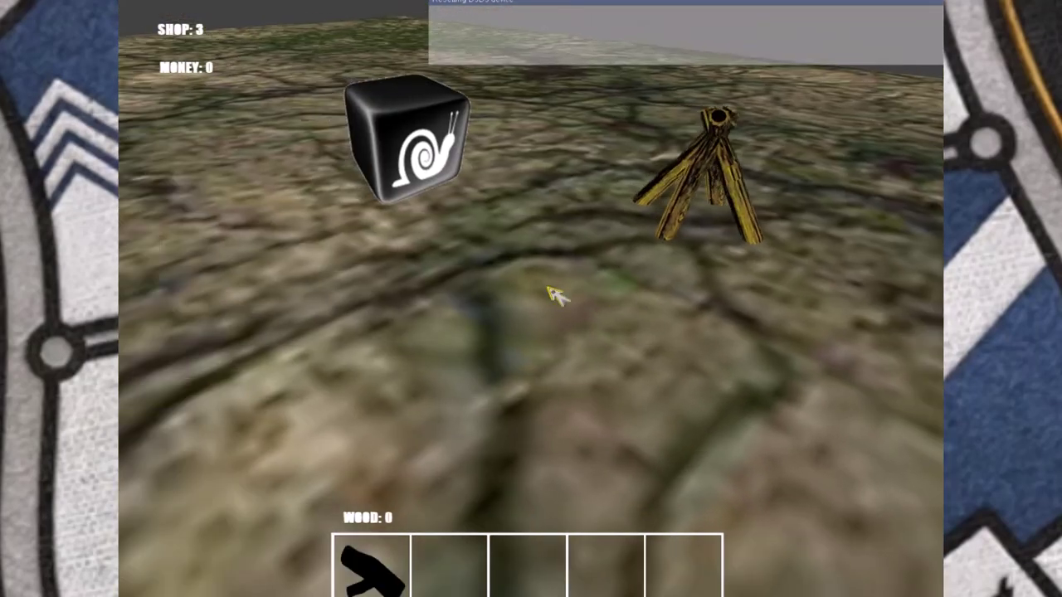
- Sell and buy wood repeatedly at the snail shop cube, swinging MONEY between 0 and -30, then exit the preview
click(554, 296)
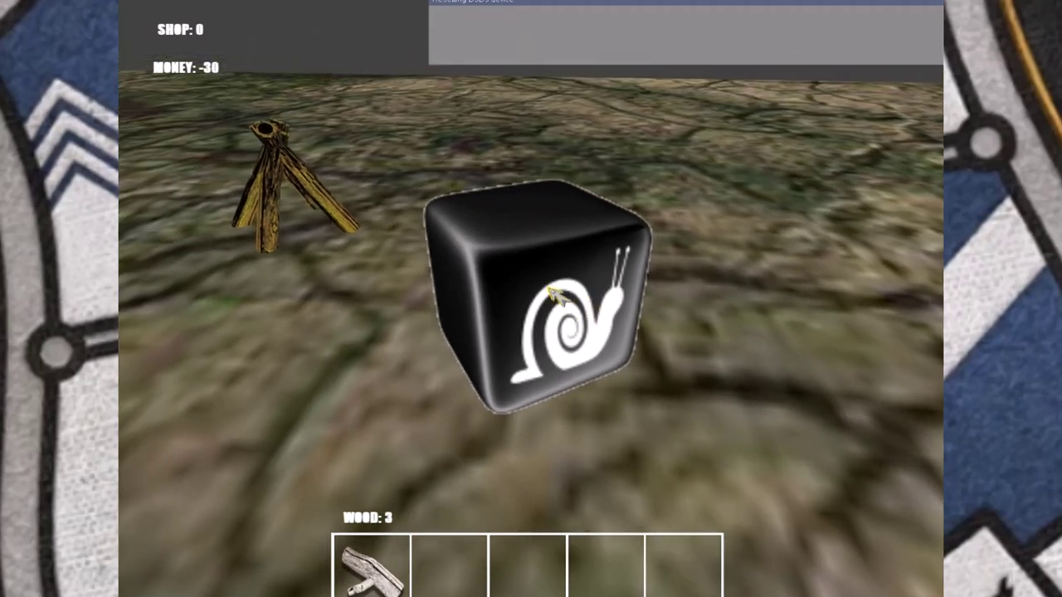
right_click(554, 296)
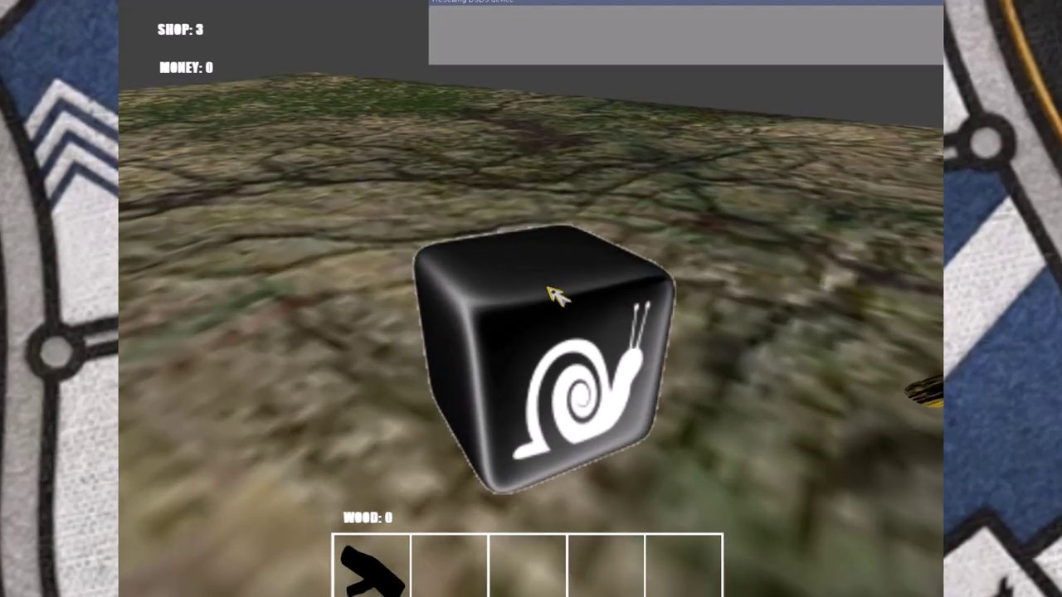
click(555, 296)
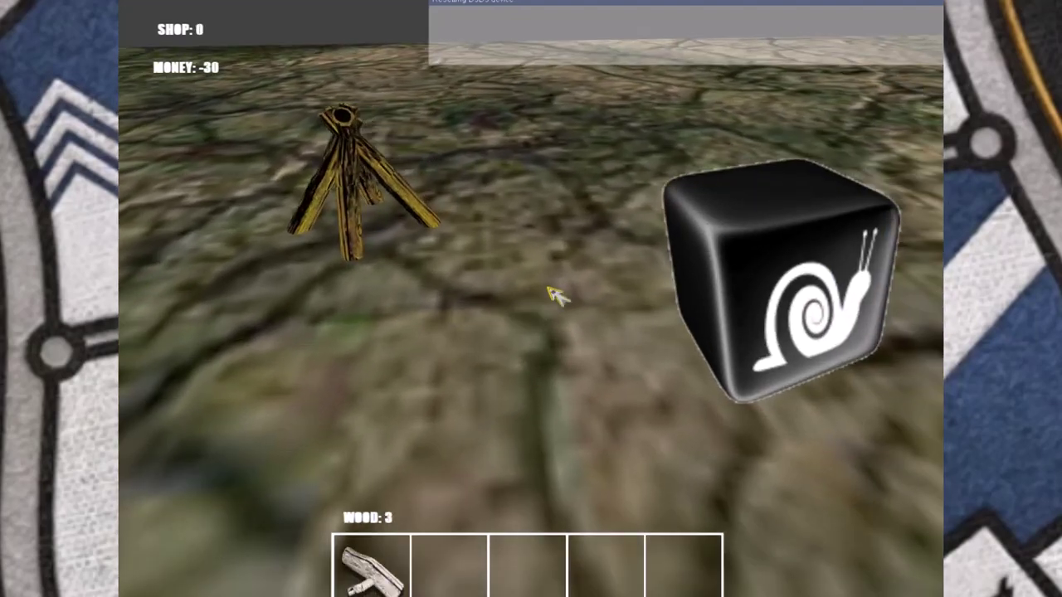
click(556, 296)
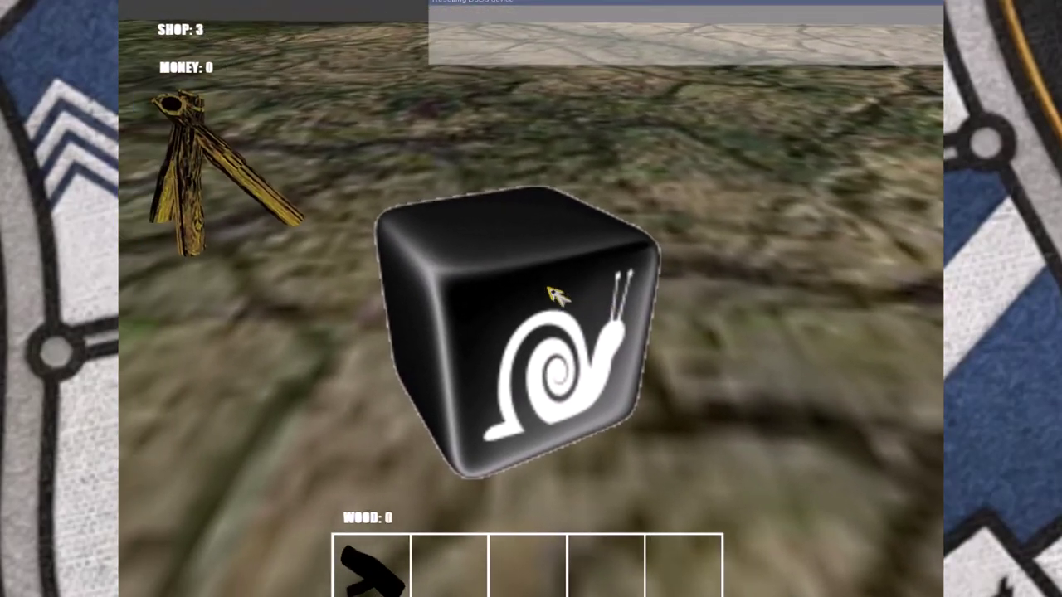
key(w)
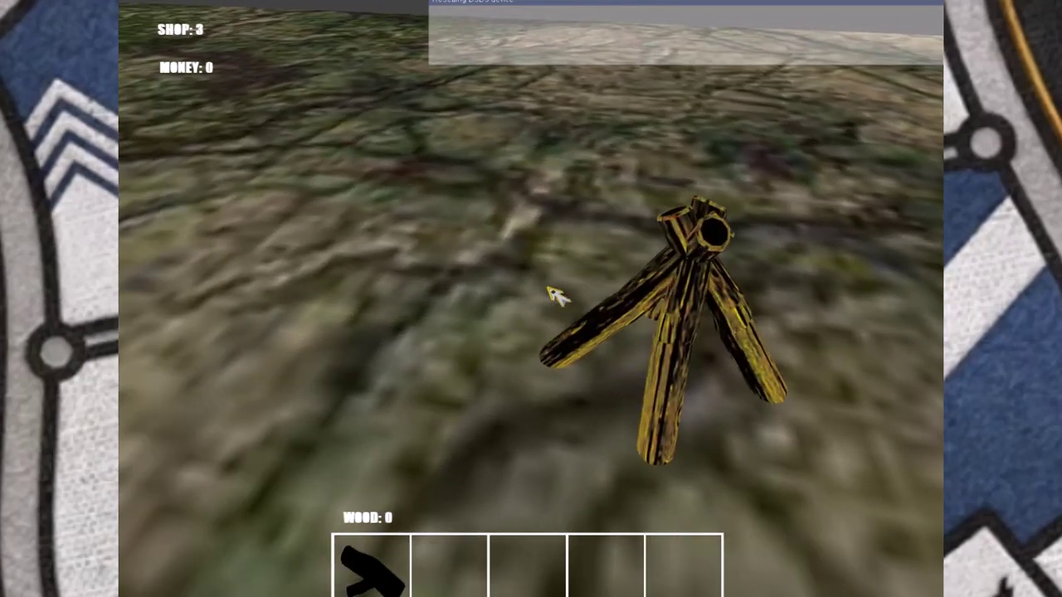
click(556, 296)
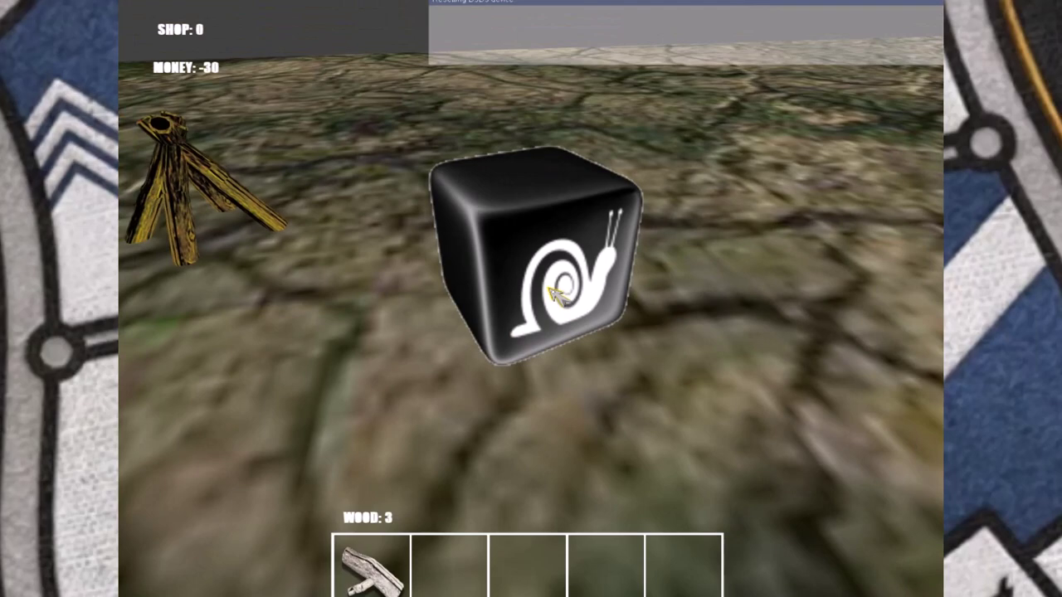
click(555, 296)
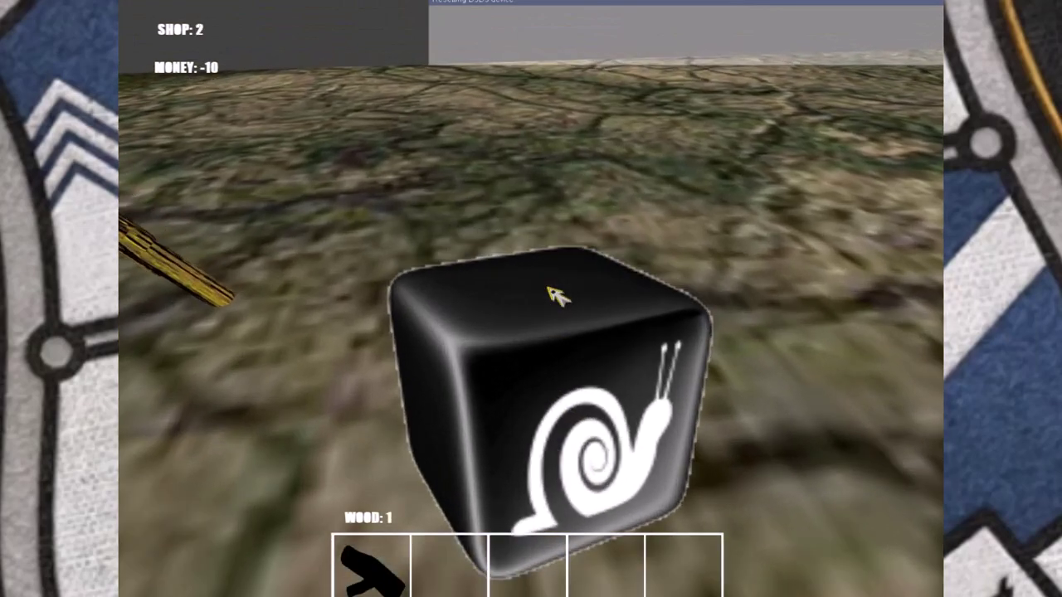
click(556, 296)
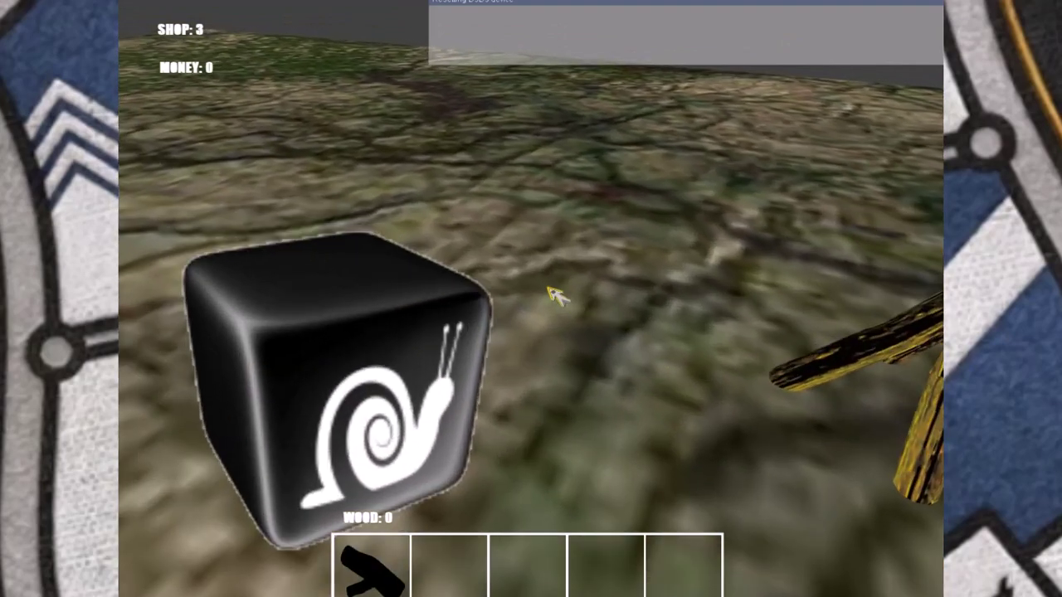
click(556, 296)
click(556, 297)
click(556, 296)
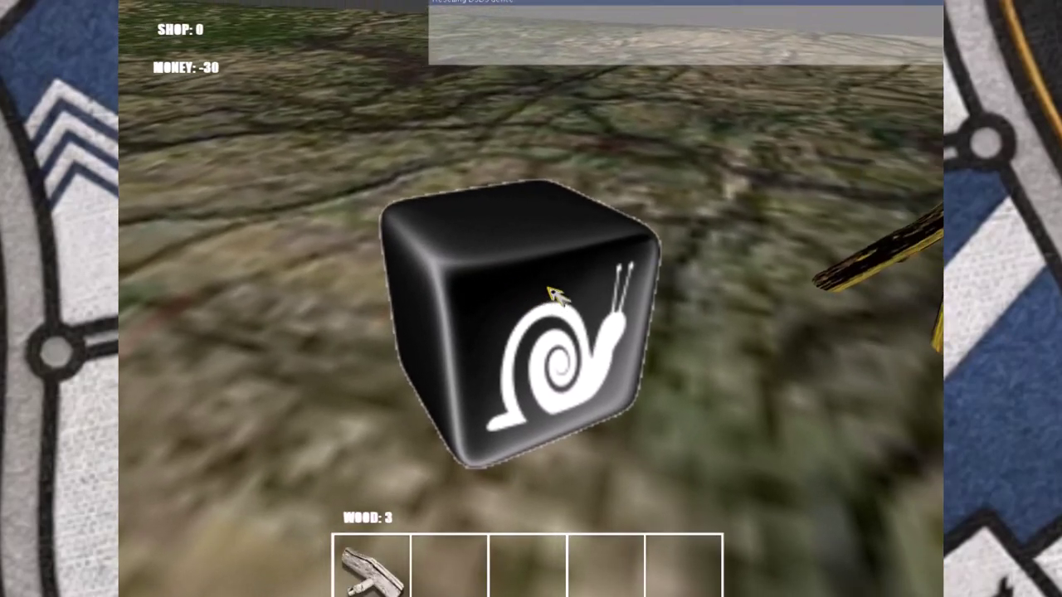
key(Escape)
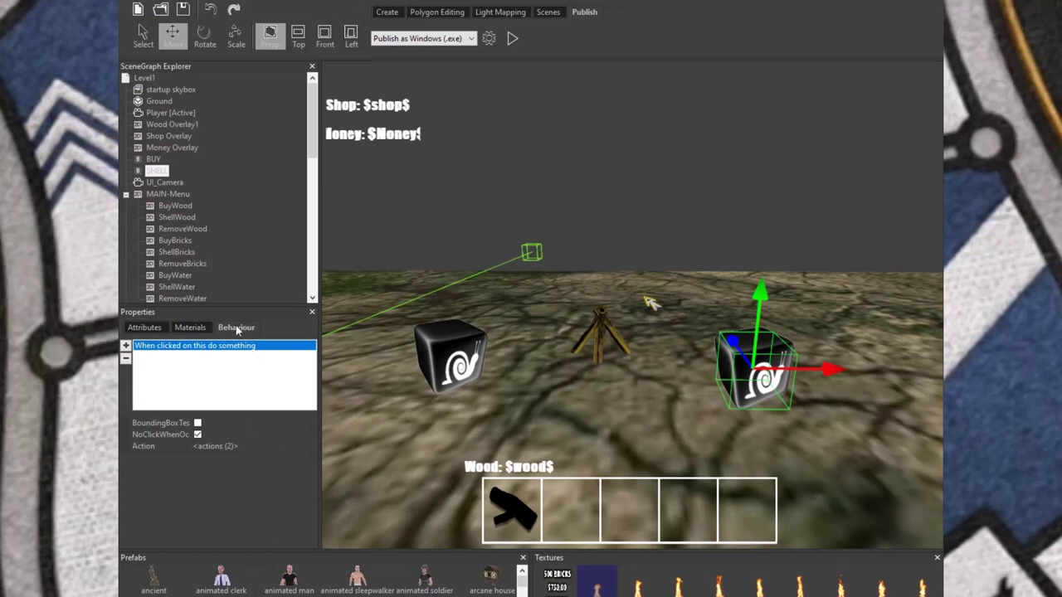
- Select the BUY cube and open the actions of its shop-above-0 condition
click(183, 149)
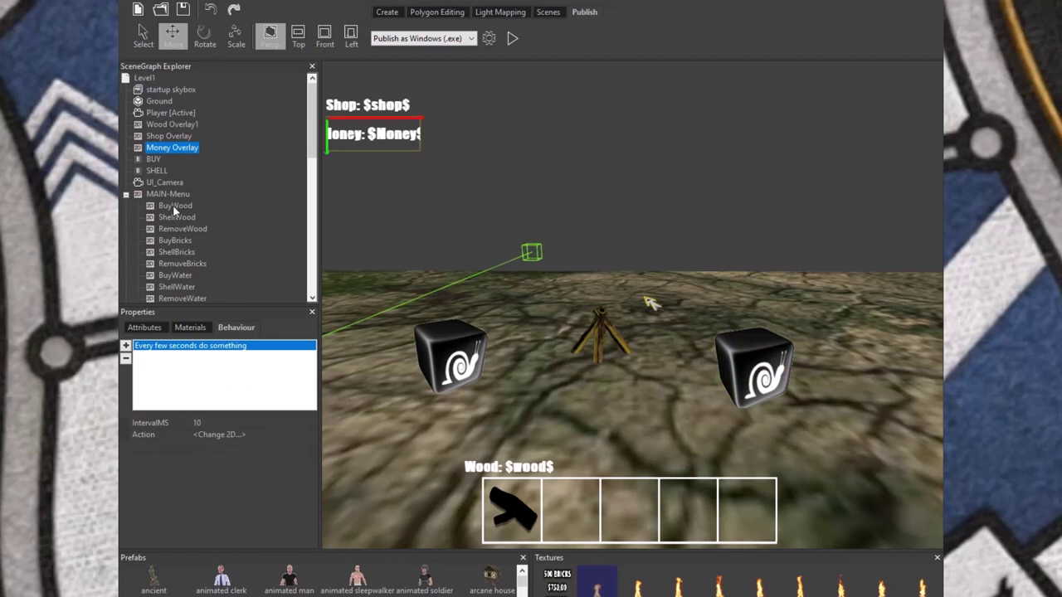
click(155, 159)
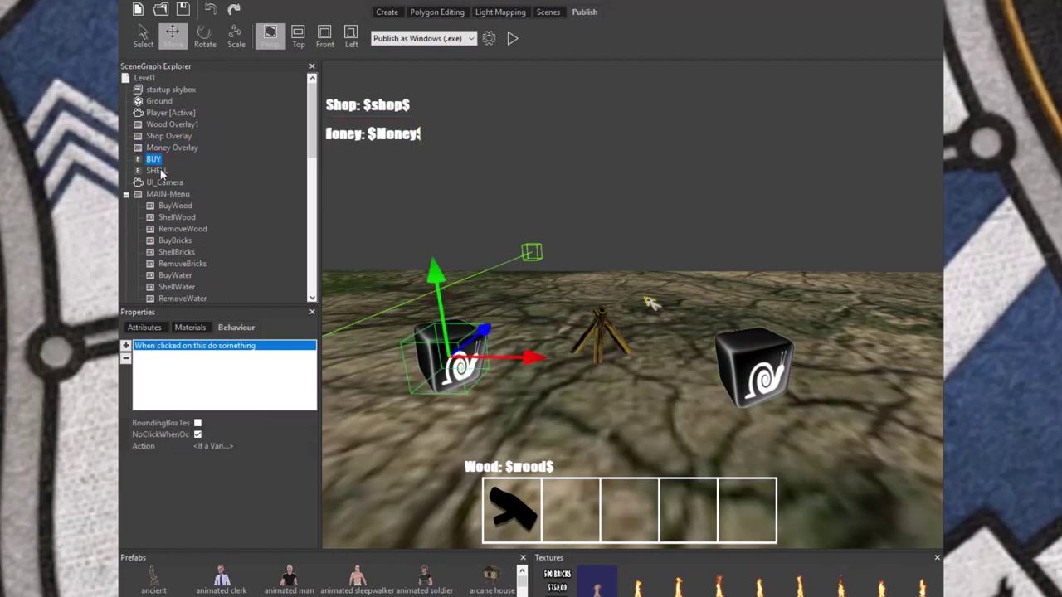
click(218, 447)
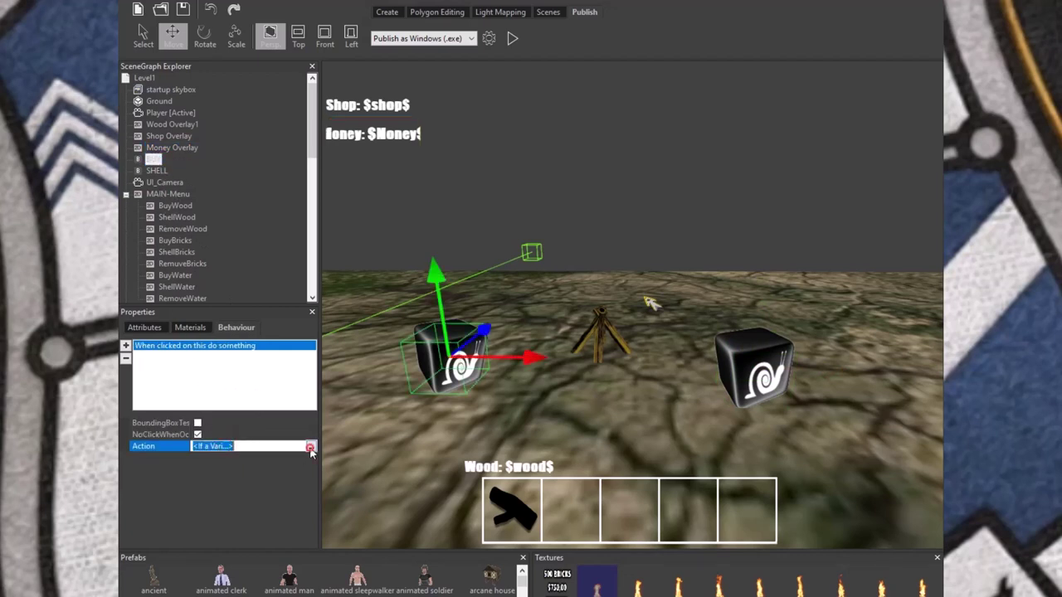
click(311, 448)
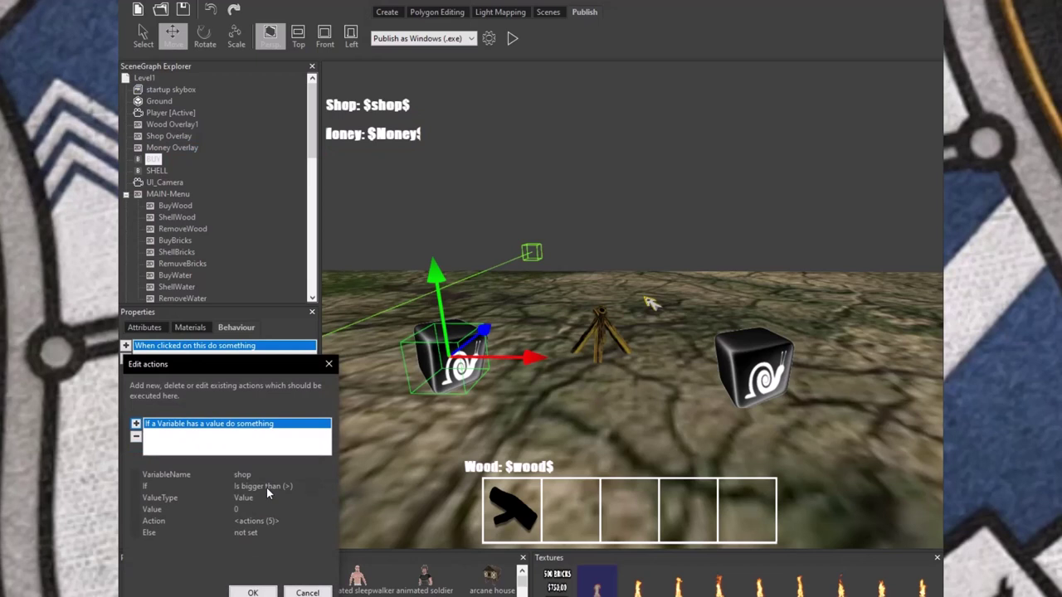
click(282, 520)
click(324, 521)
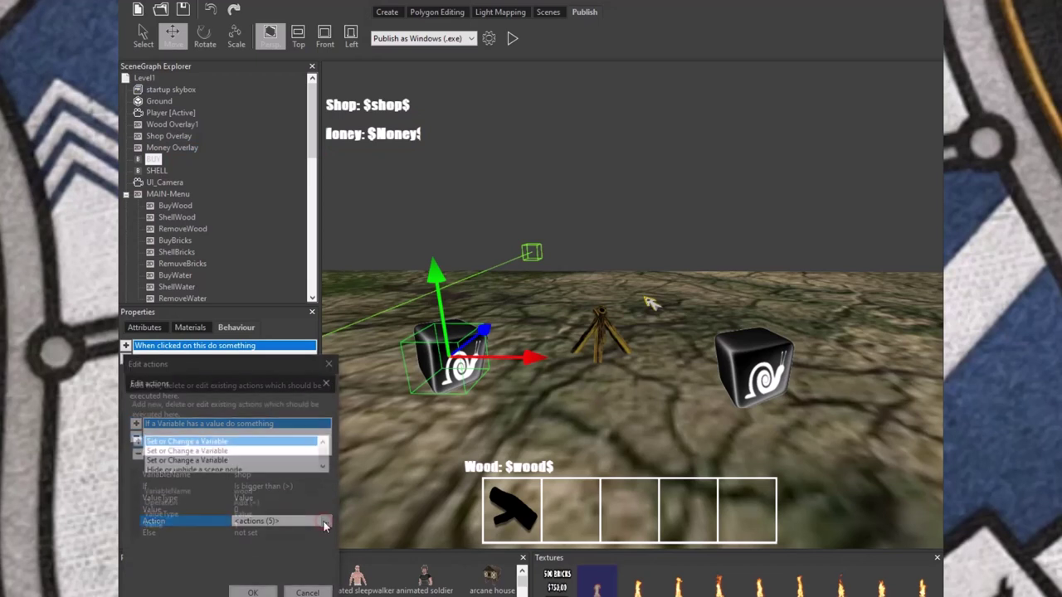
- Open the condition's Else branch and bring up the list of actions to add
scroll(223, 465, down, 1)
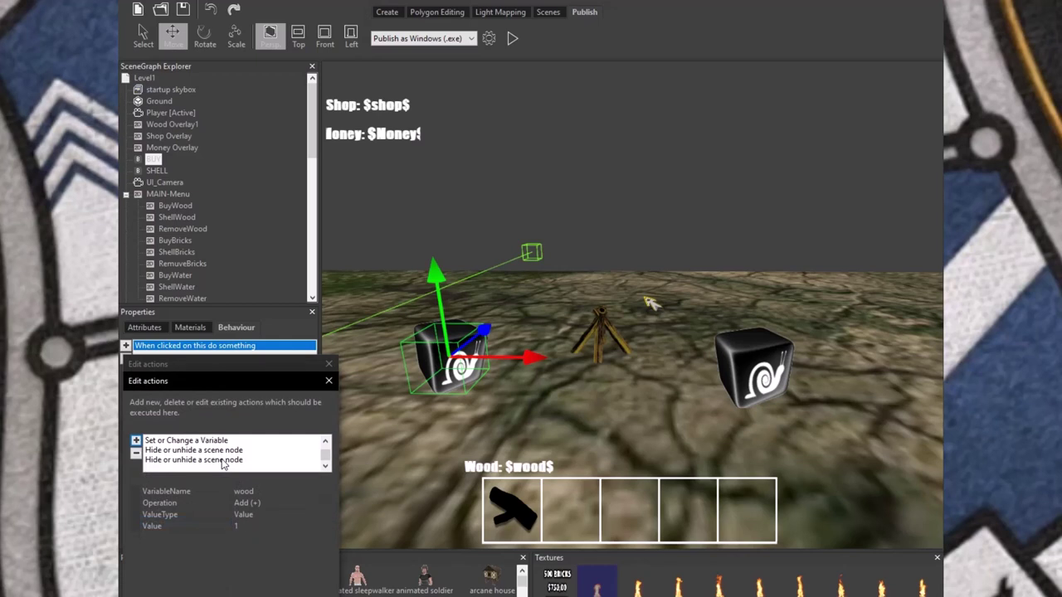
scroll(222, 465, up, 1)
scroll(223, 465, up, 1)
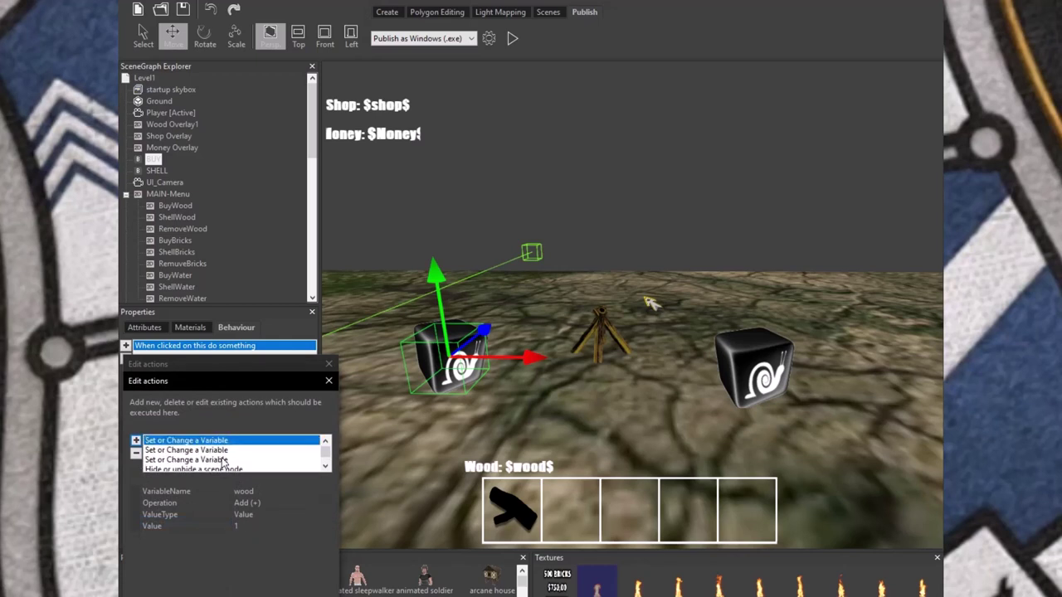
key(Escape)
click(282, 532)
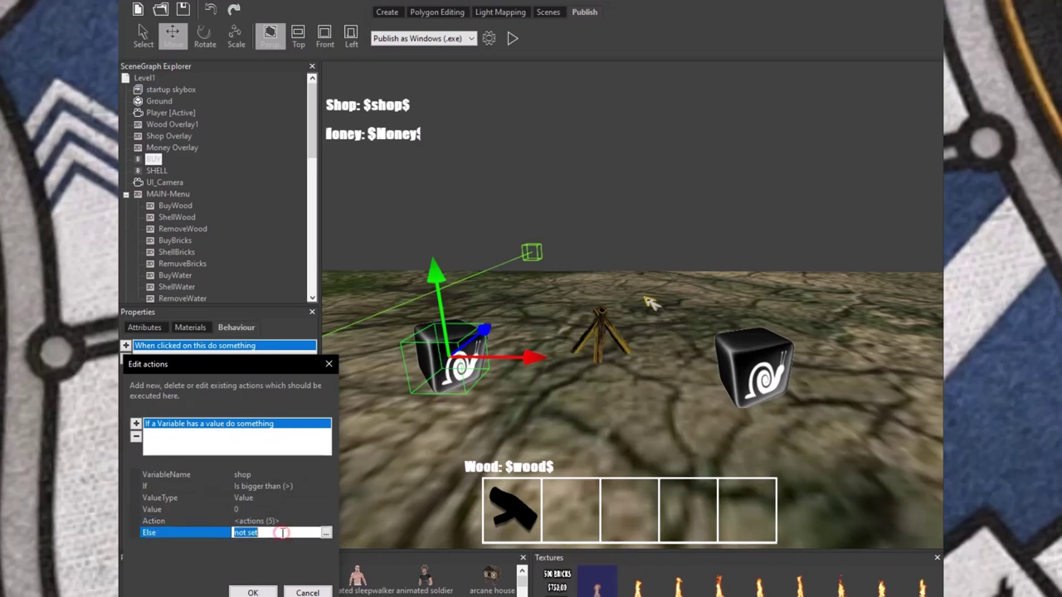
click(327, 534)
click(136, 440)
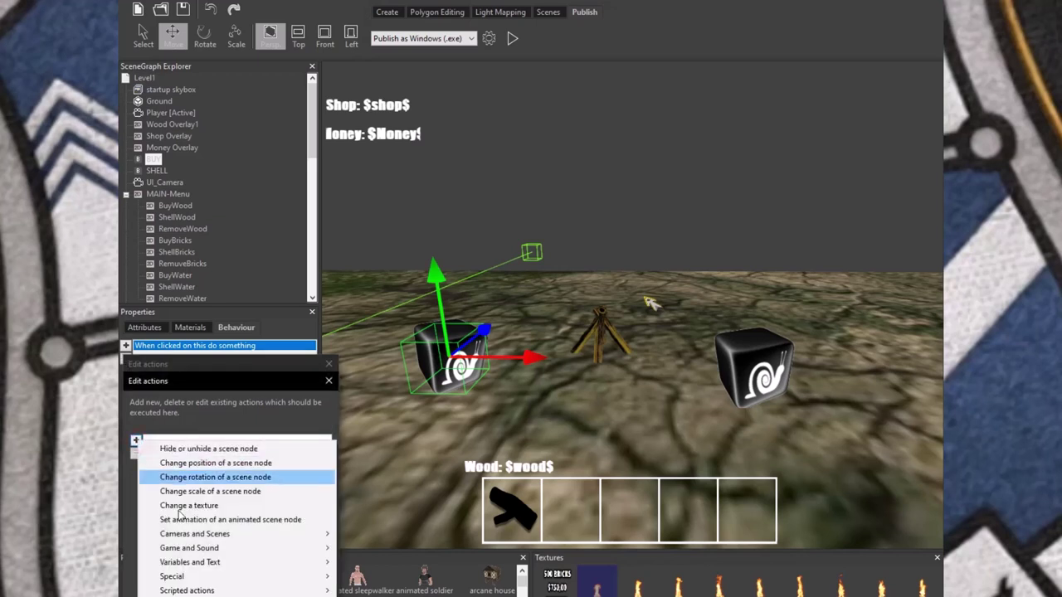
- Add an 'If a variable has a value' check under Else that tests money
mouse_move(192, 567)
click(398, 590)
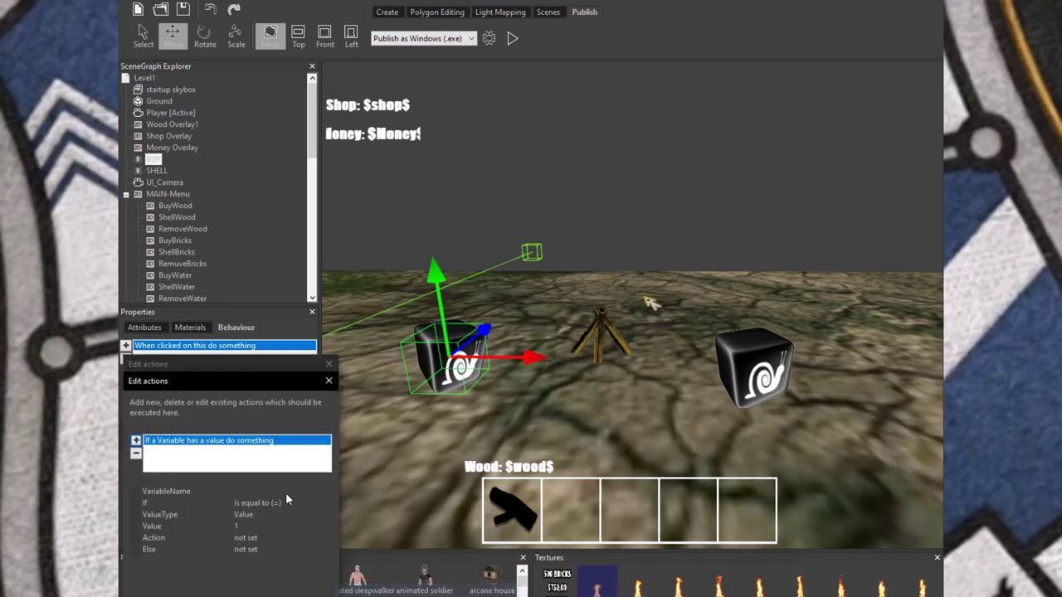
click(270, 491)
text(money)
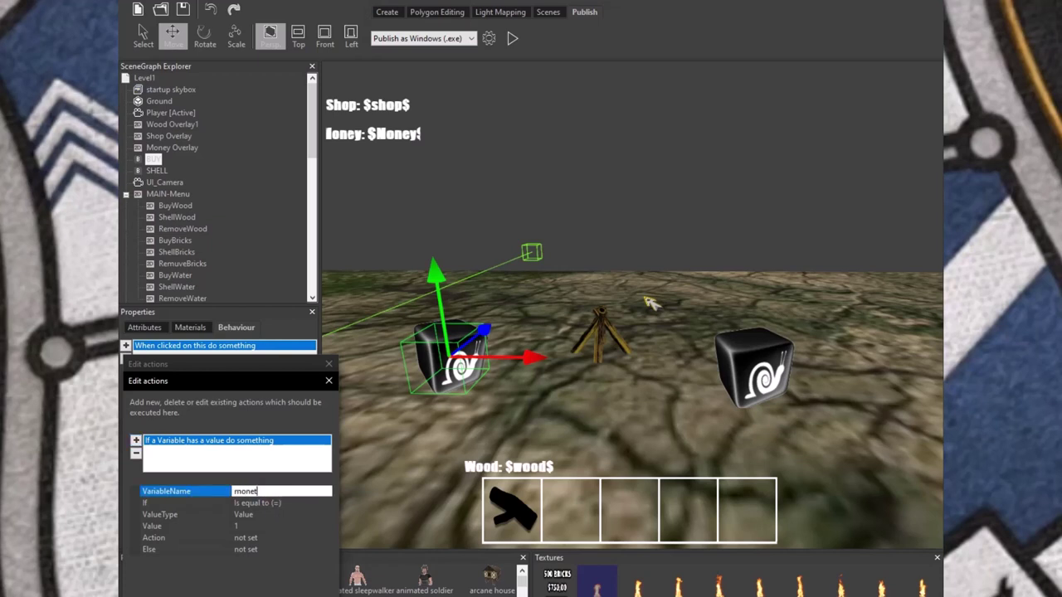
click(253, 526)
text(0)
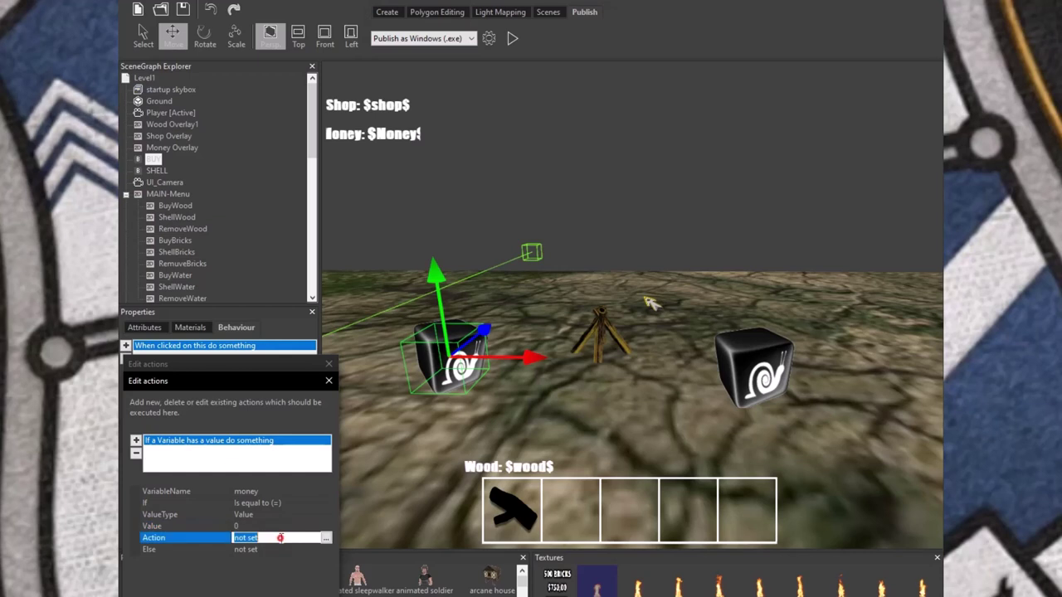
click(326, 545)
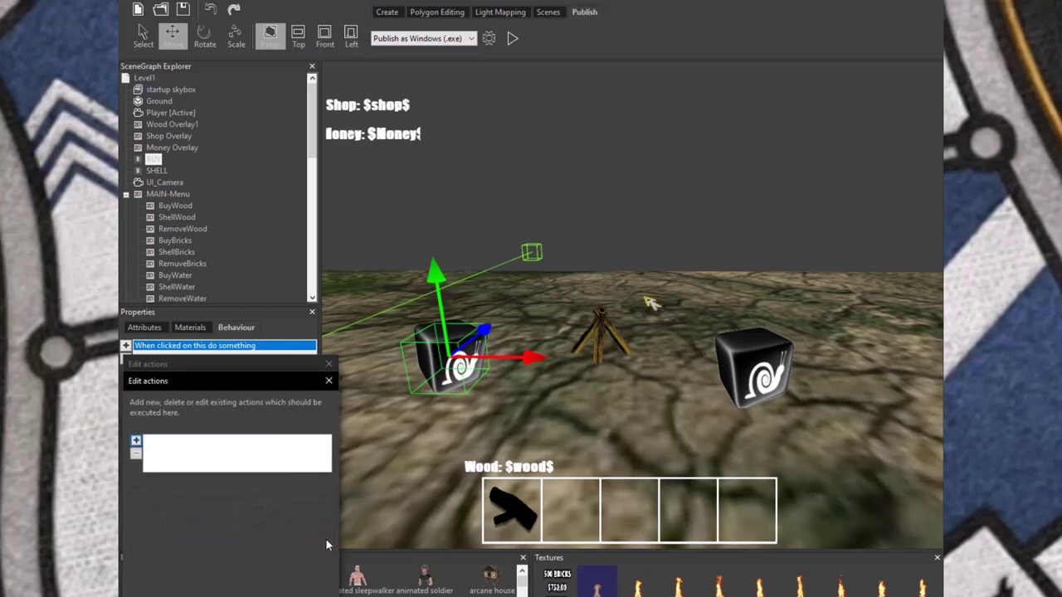
- Add a Set or Change a Variable action for money, confirm it, and start the preview
click(136, 440)
mouse_move(184, 562)
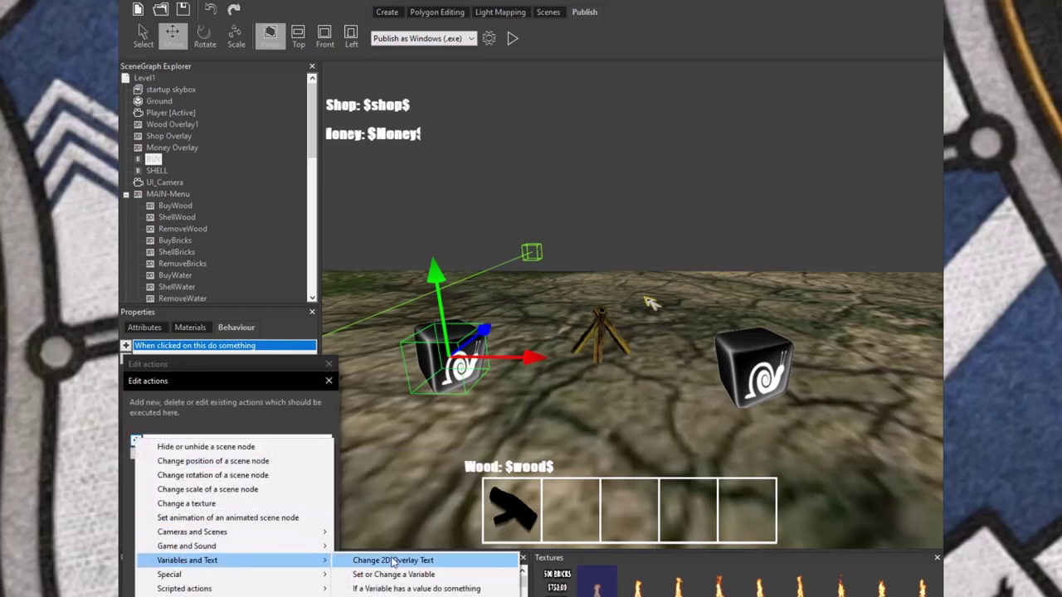
click(393, 574)
click(261, 491)
text(money)
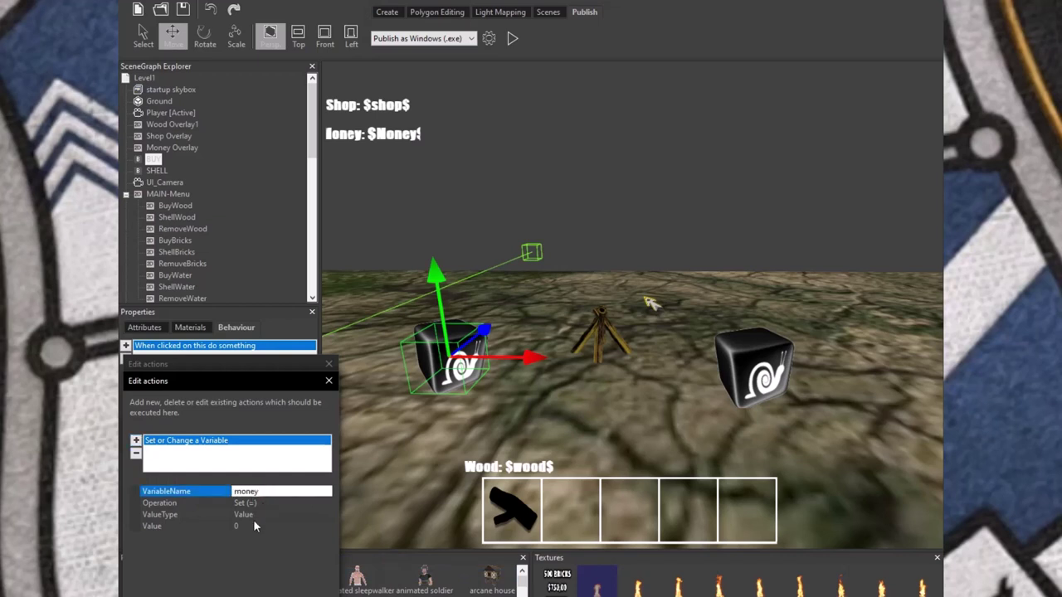
click(249, 531)
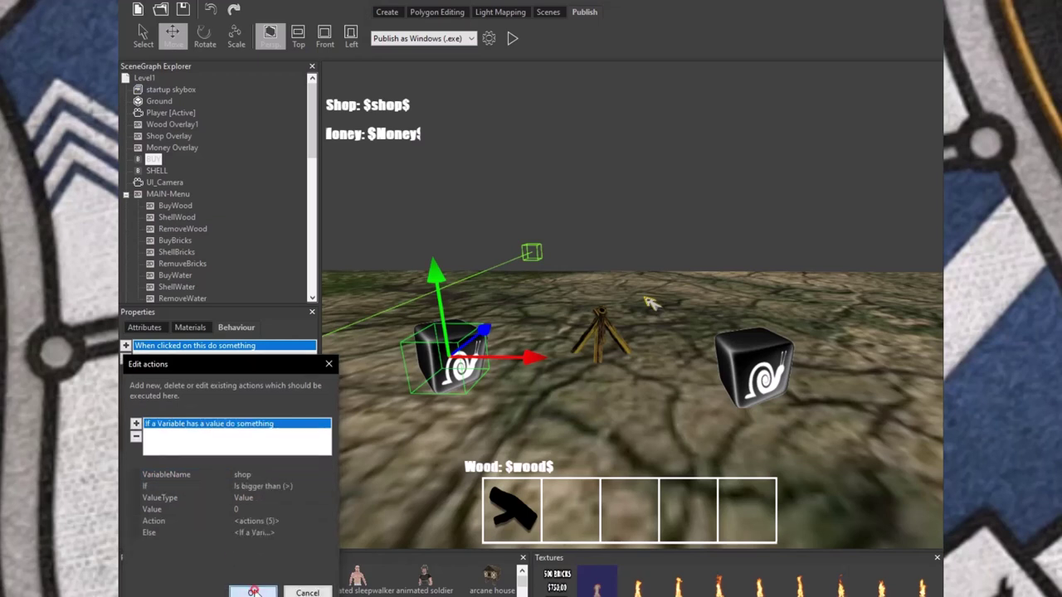
click(255, 588)
click(512, 38)
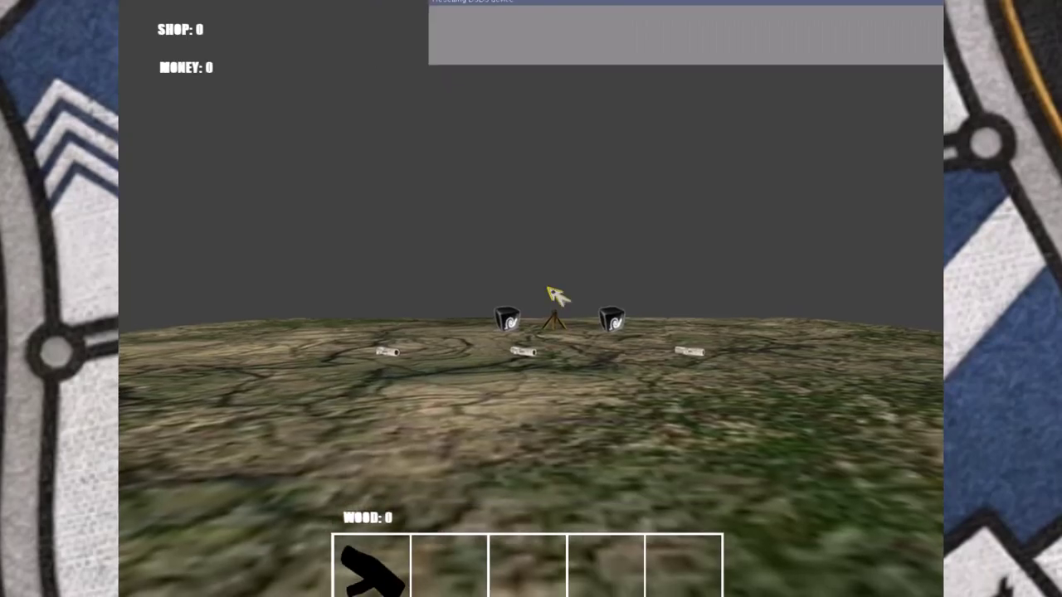
- Collect three logs and sell them at the snail shop cube to light the campfire
key(w)
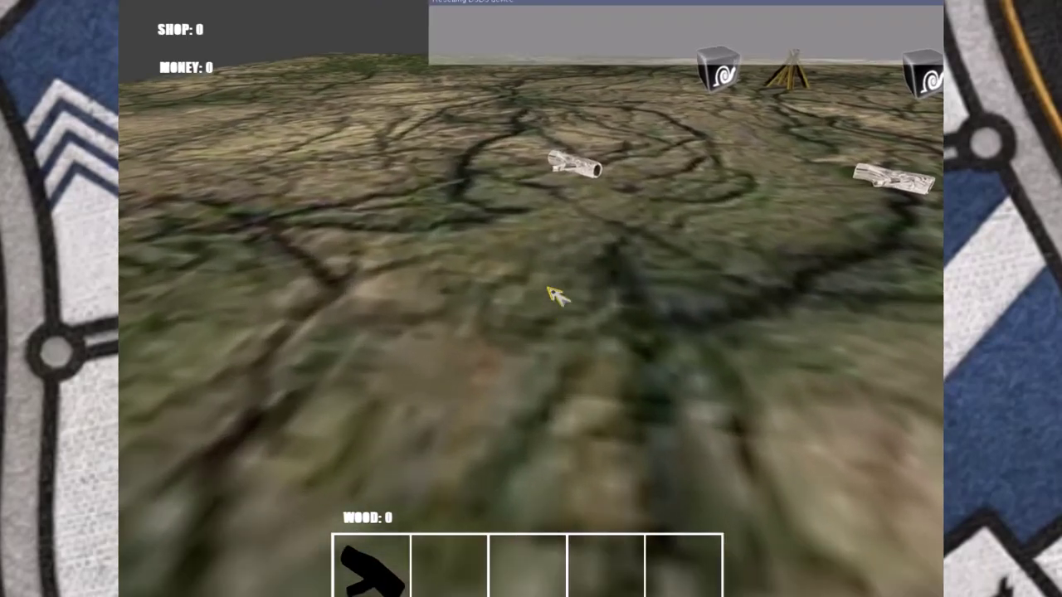
key(w)
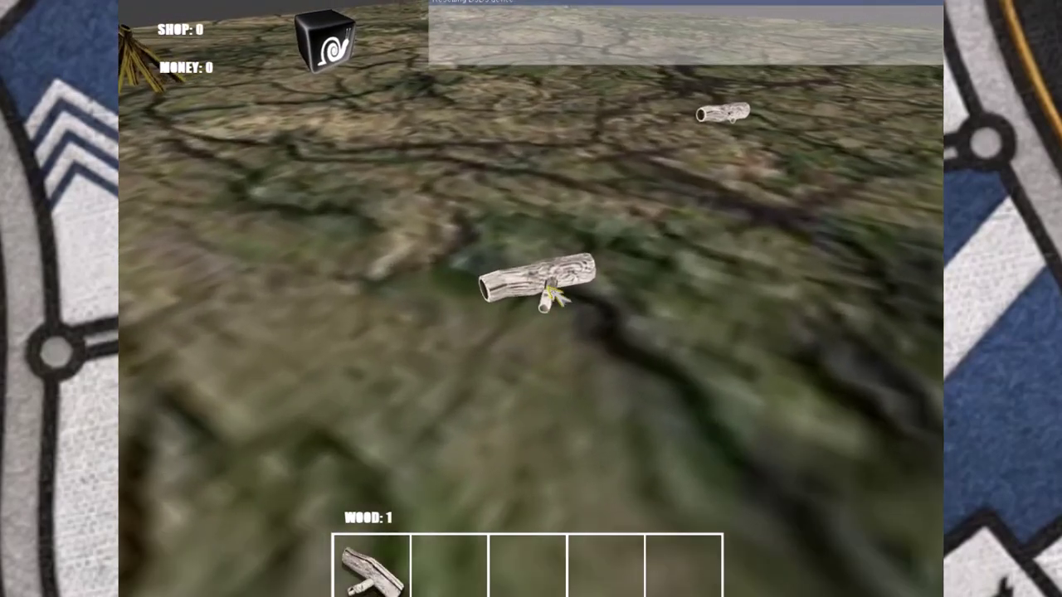
key(w)
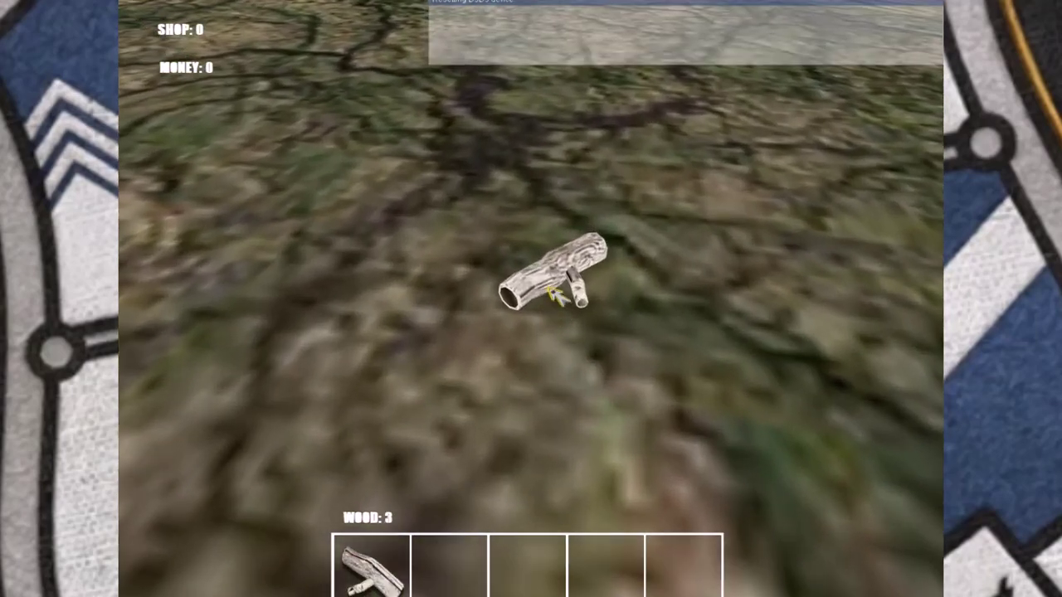
key(w)
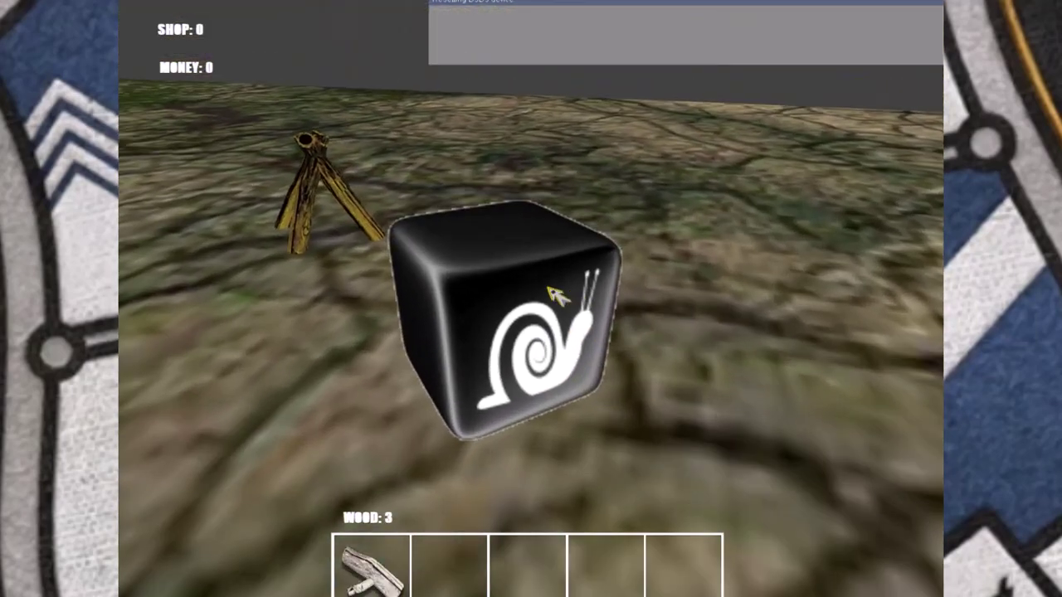
click(554, 296)
click(554, 296)
click(554, 297)
- Wait at the campfire until it burns out, then buy wood back at the snail cube
key(w)
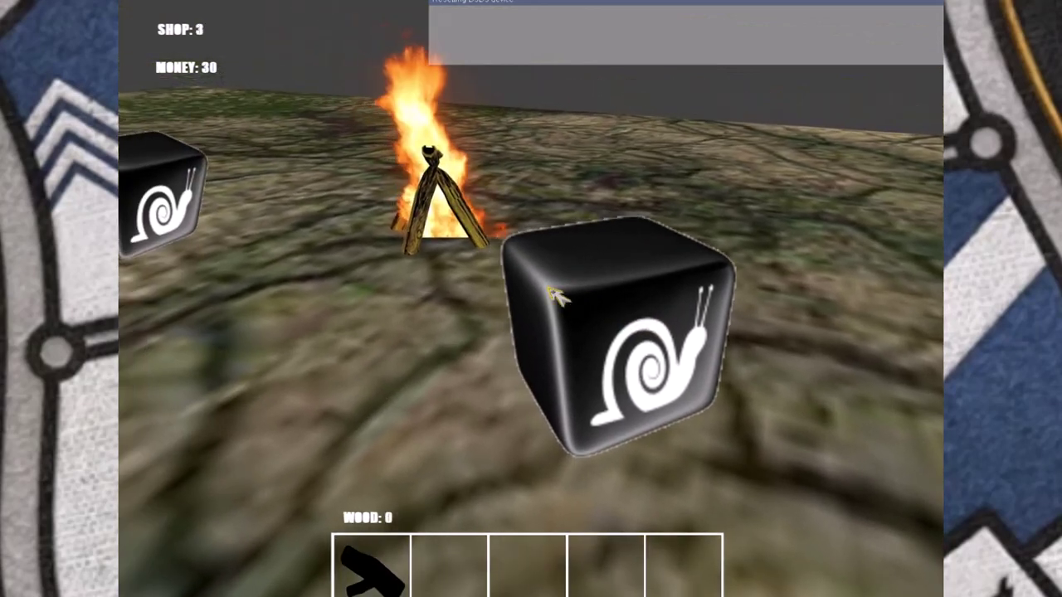
key(w)
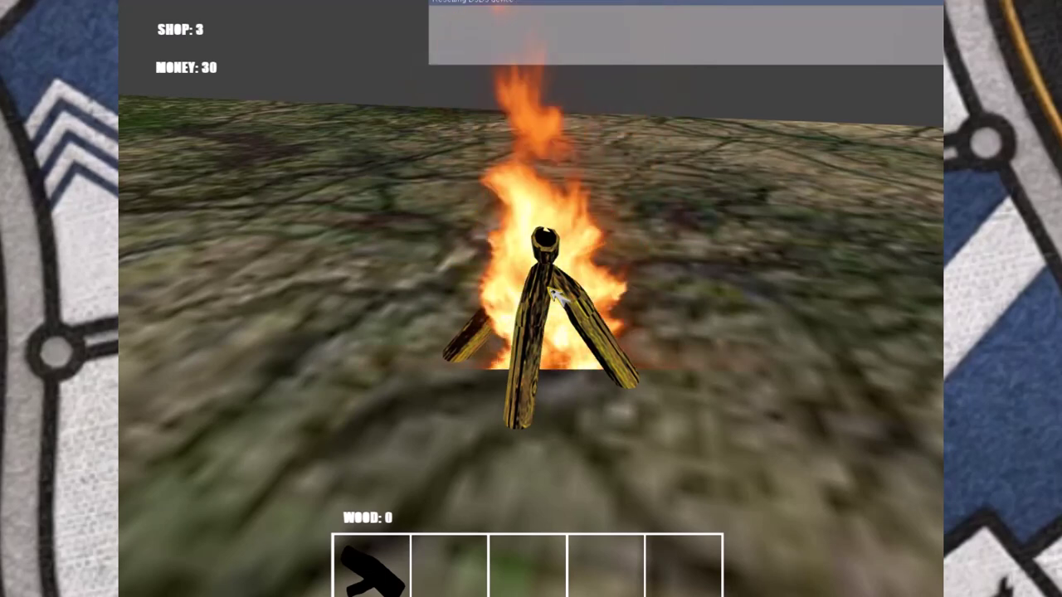
key(w)
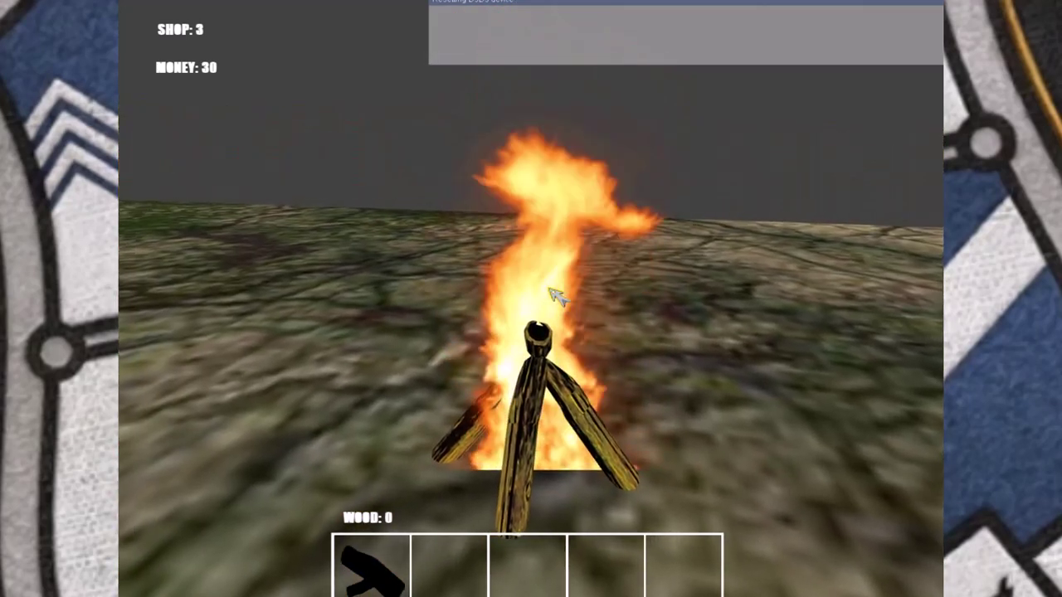
click(554, 296)
key(s)
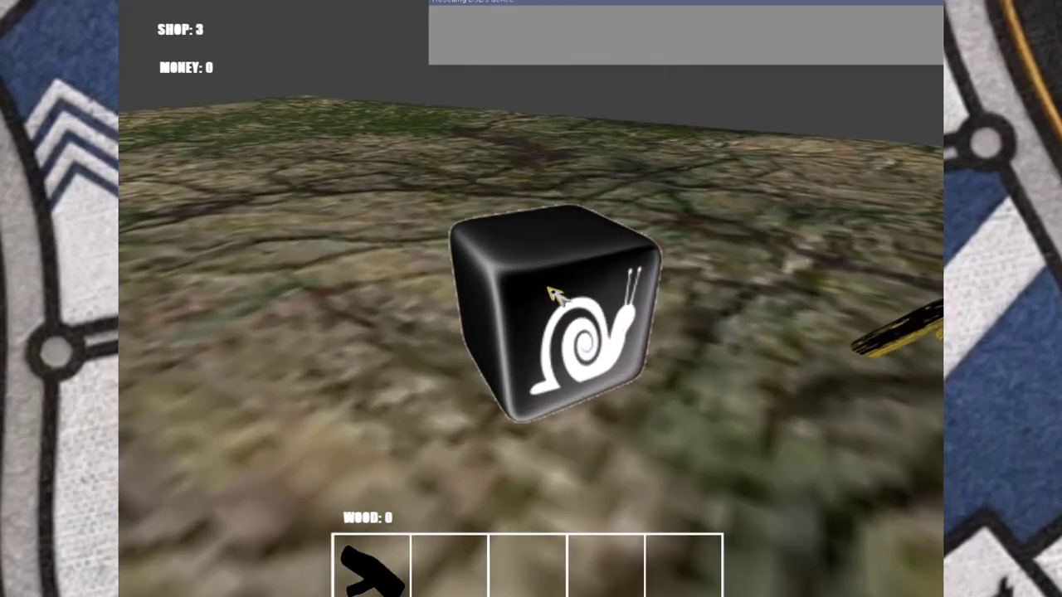
click(554, 296)
click(554, 296)
click(554, 296)
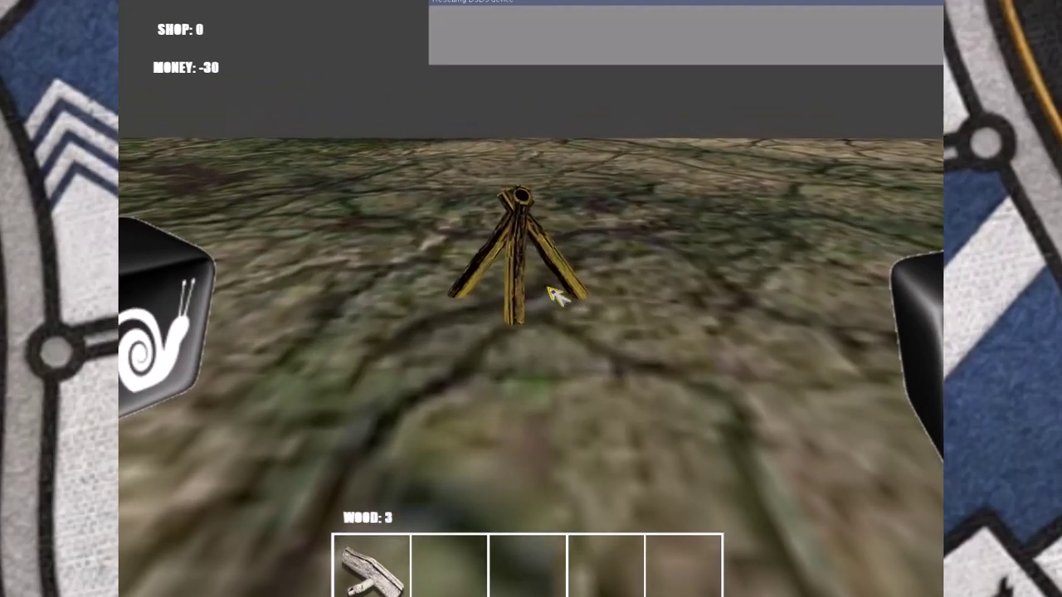
- Close the game preview to return to the editor
key(Escape)
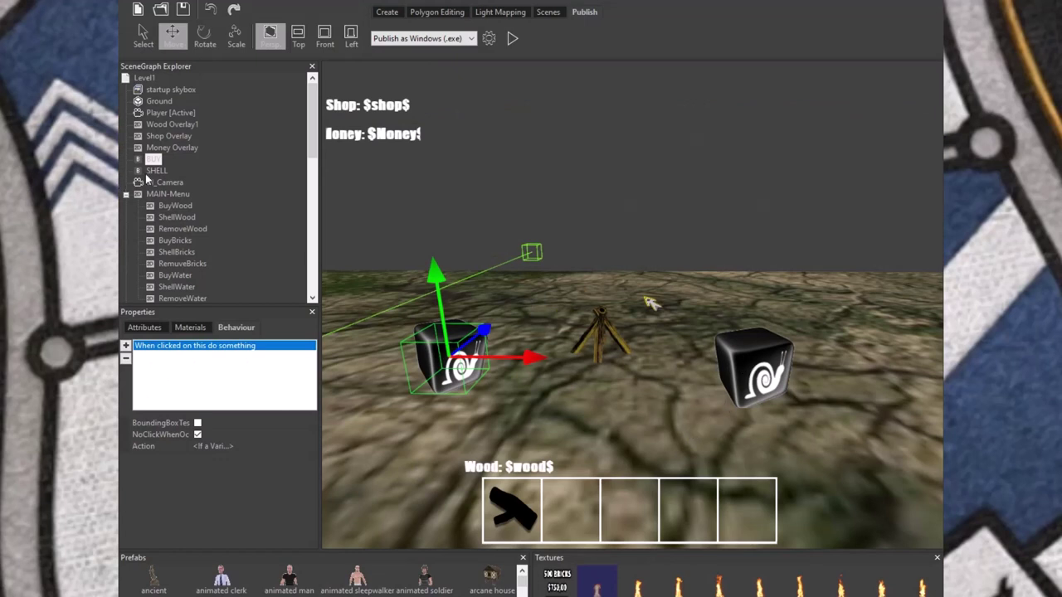
scroll(204, 199, down, 10)
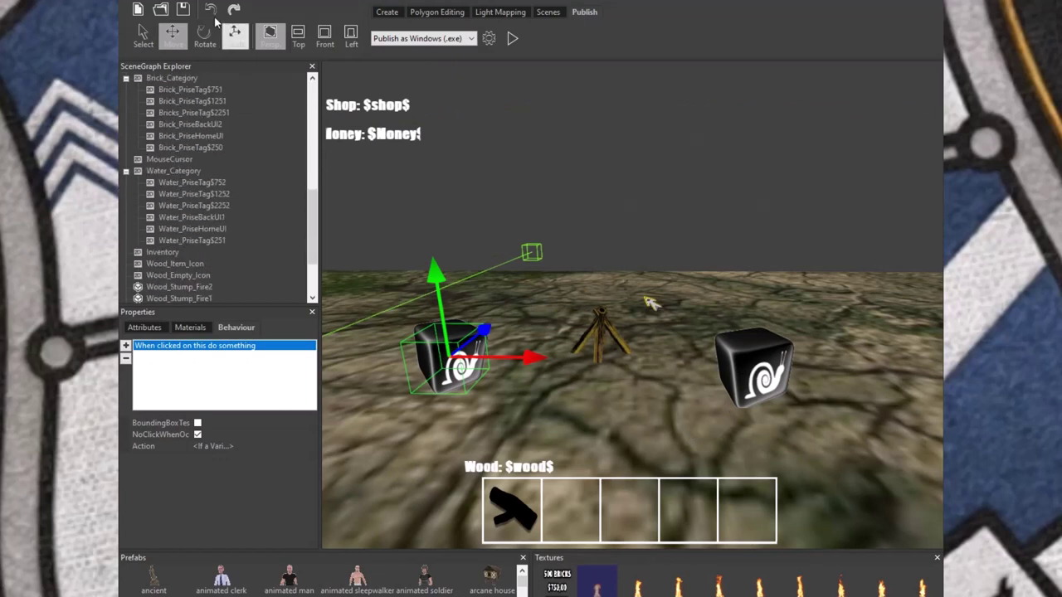
scroll(166, 239, up, 3)
scroll(171, 239, up, 3)
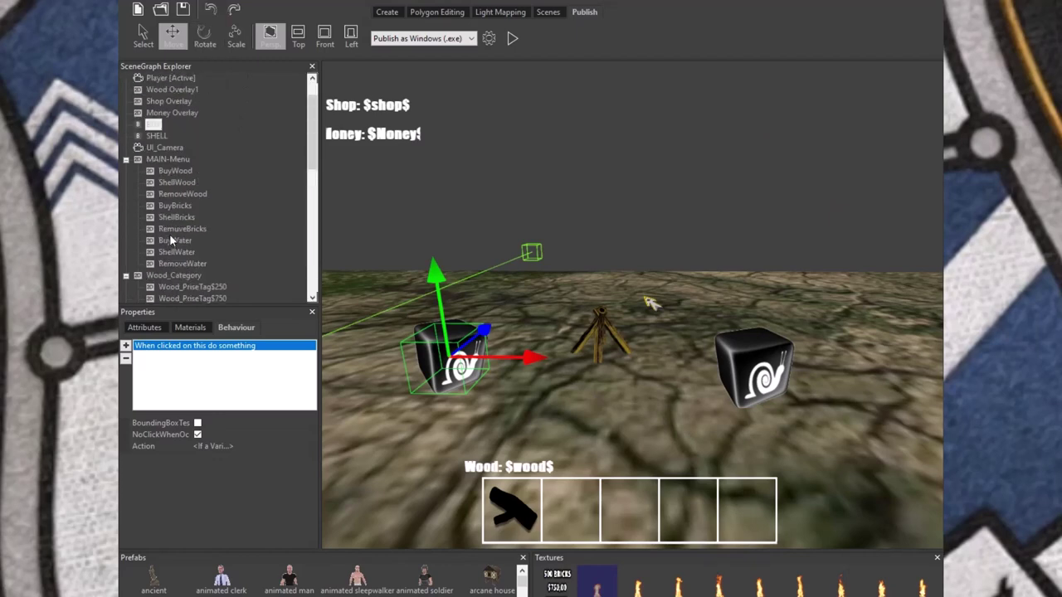
scroll(171, 239, up, 1)
double_click(151, 159)
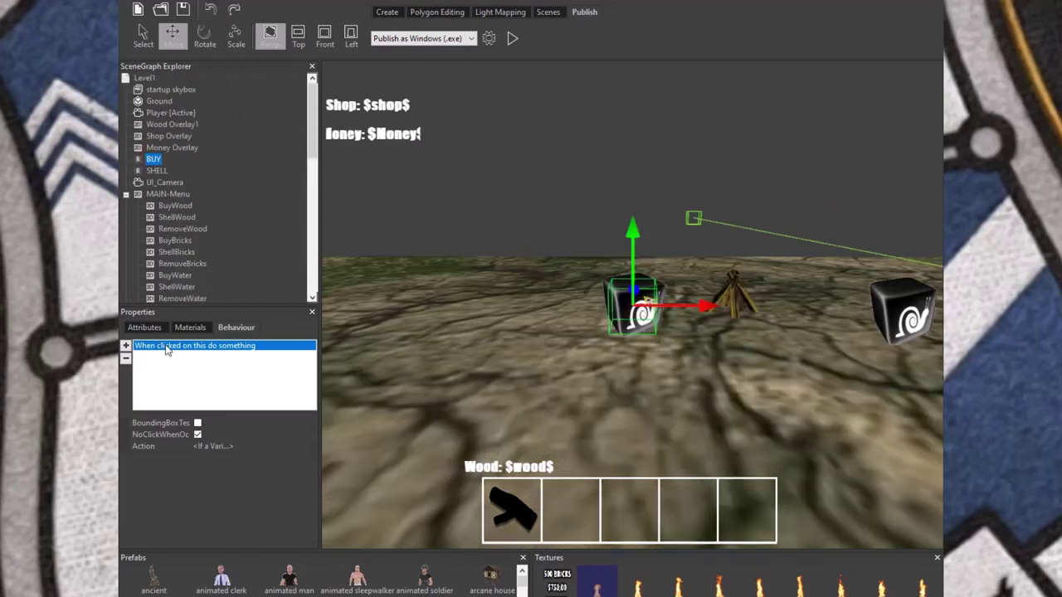
click(248, 448)
click(301, 448)
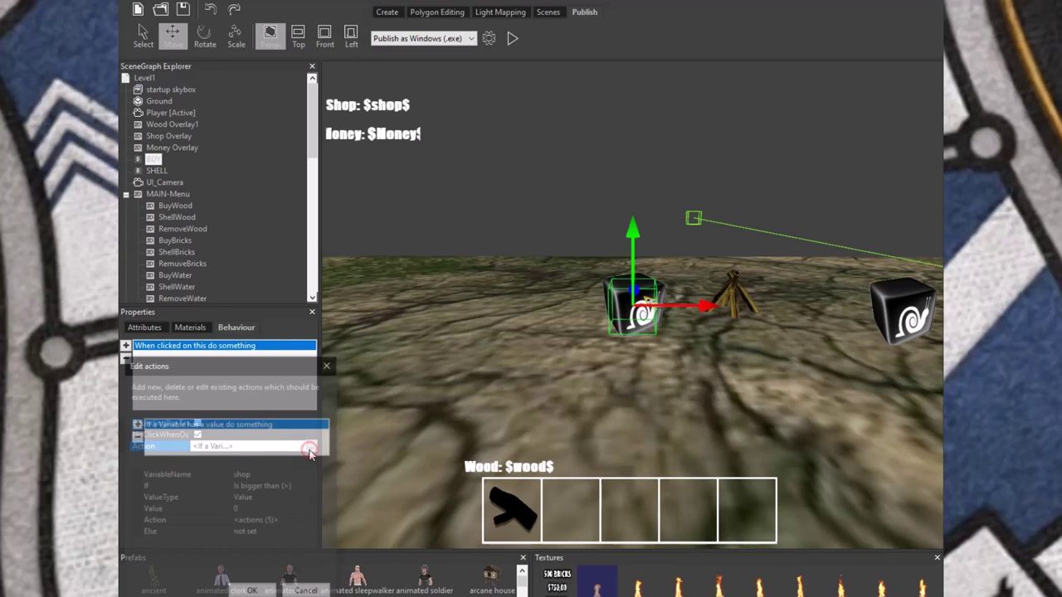
click(296, 523)
click(326, 521)
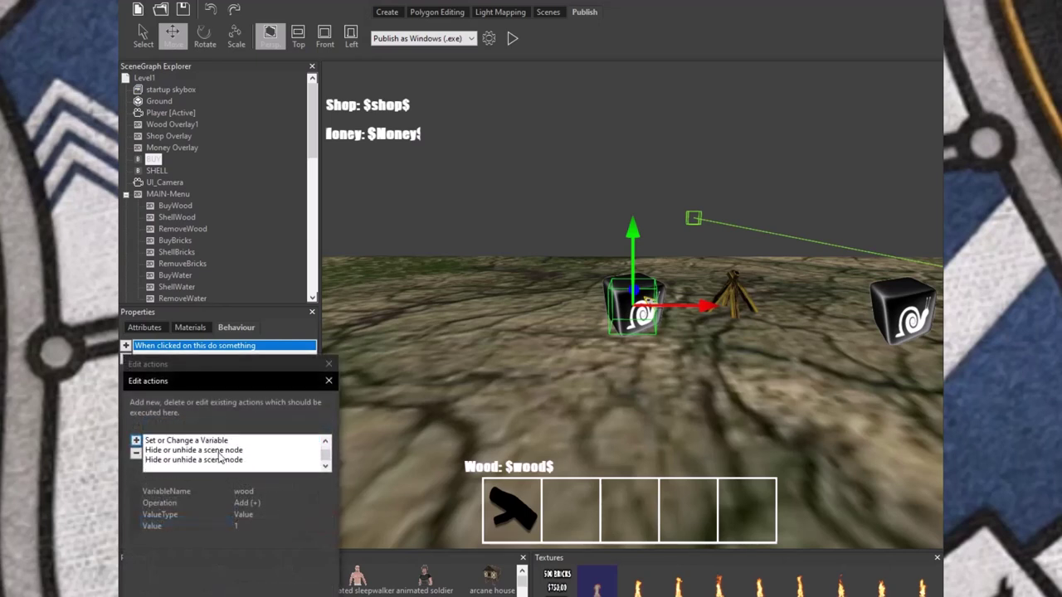
key(Escape)
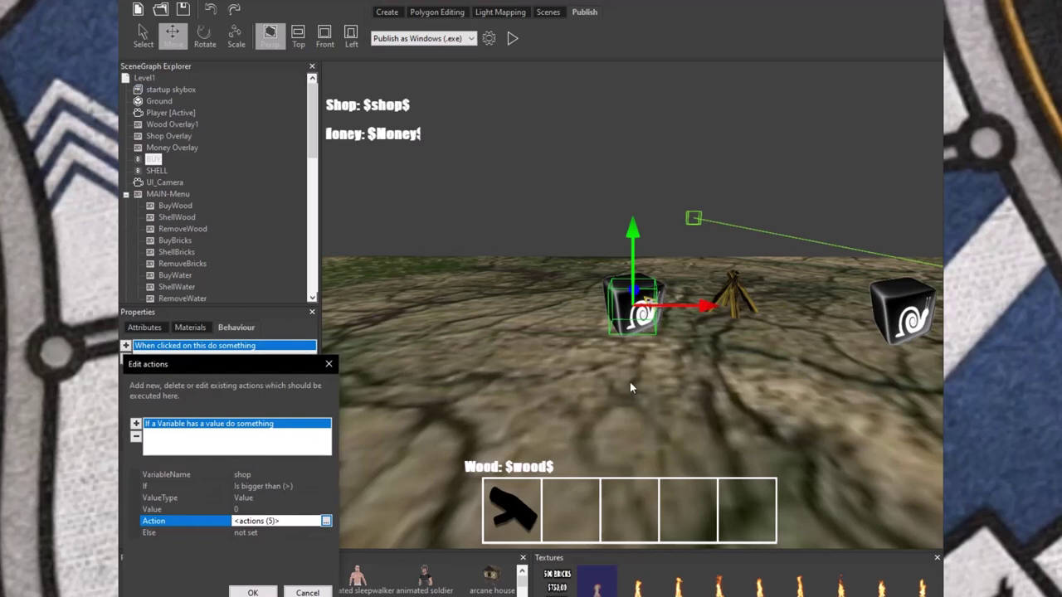
click(253, 592)
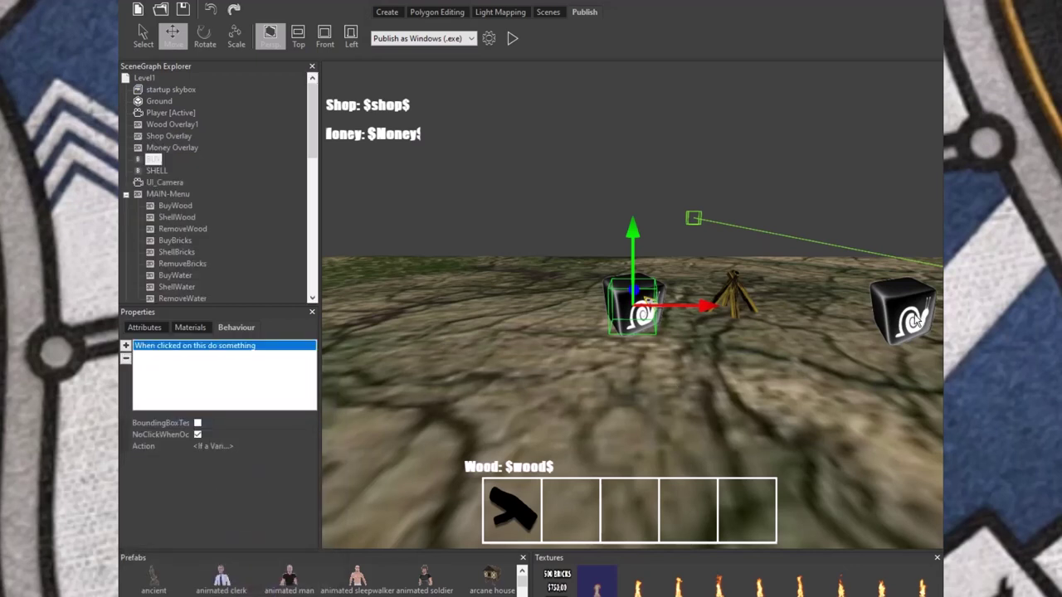
drag(765, 368, 732, 379)
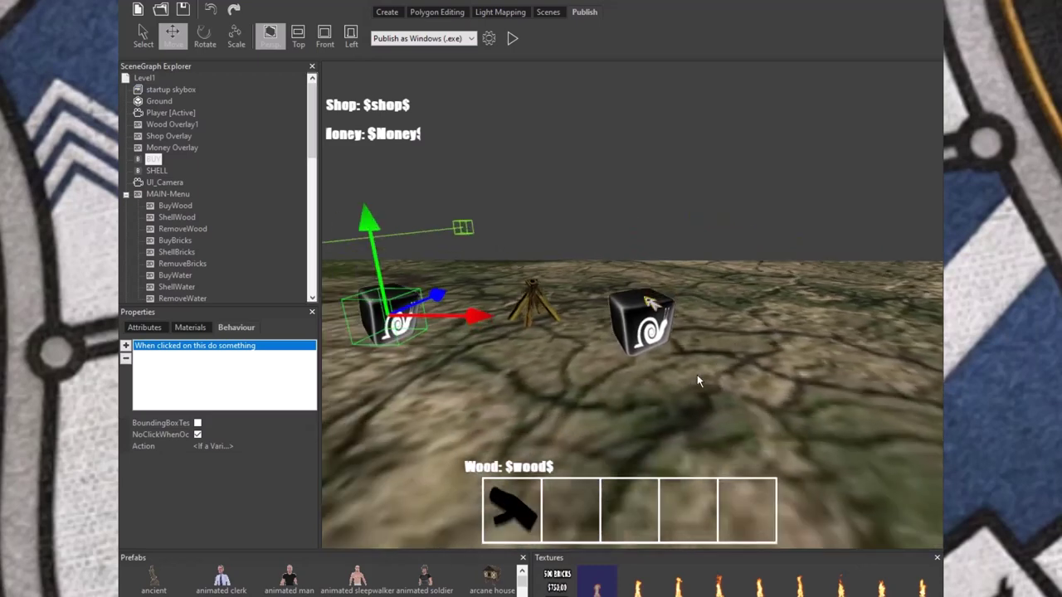
click(713, 301)
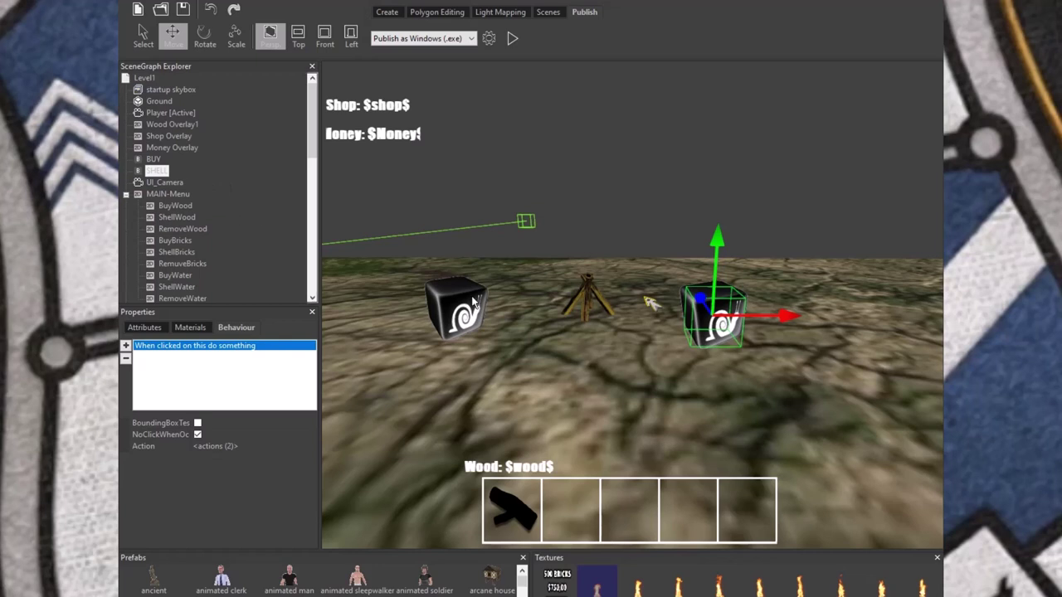
scroll(208, 235, down, 3)
scroll(207, 229, down, 5)
scroll(192, 230, down, 1)
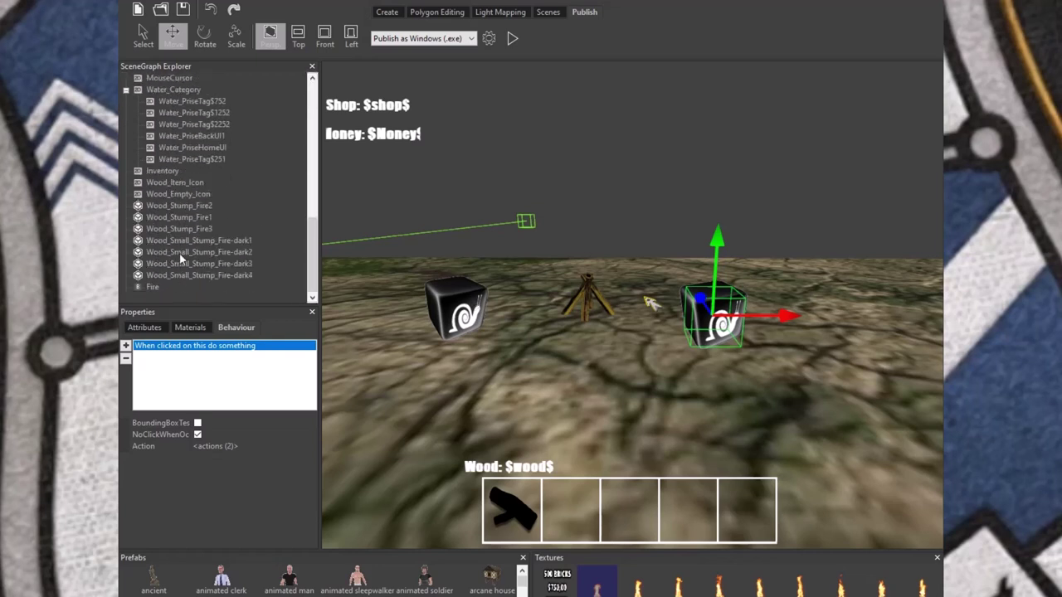
click(158, 288)
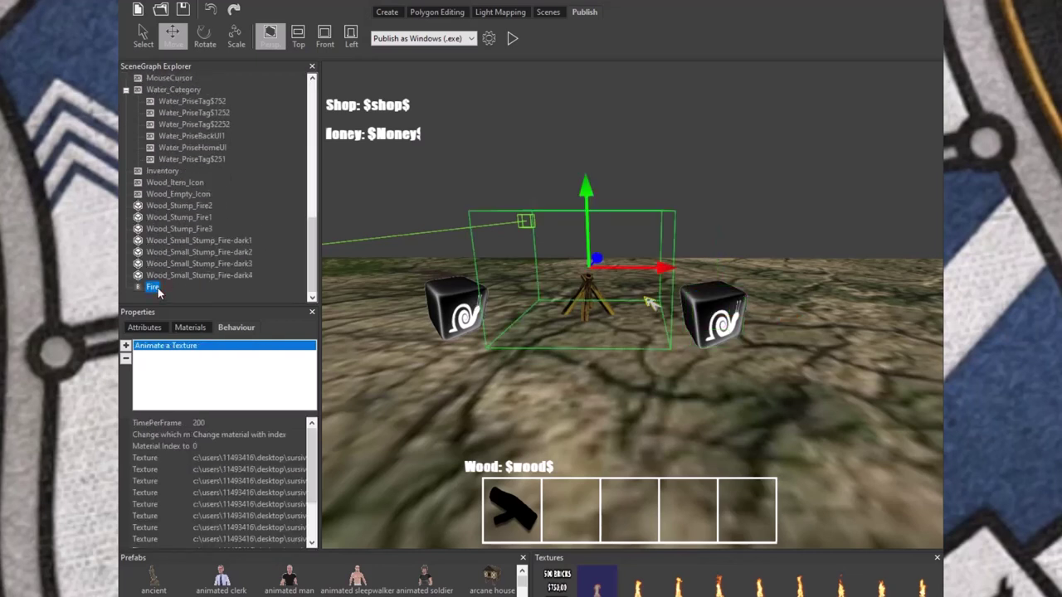
scroll(177, 266, up, 1)
scroll(177, 261, up, 4)
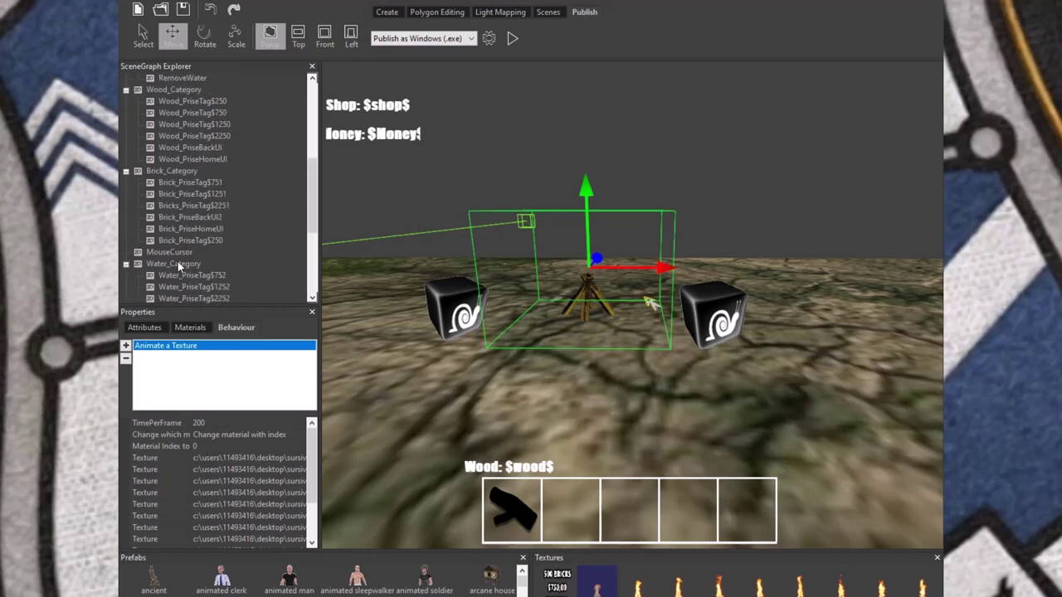
scroll(177, 261, up, 2)
scroll(178, 262, up, 2)
scroll(178, 258, up, 2)
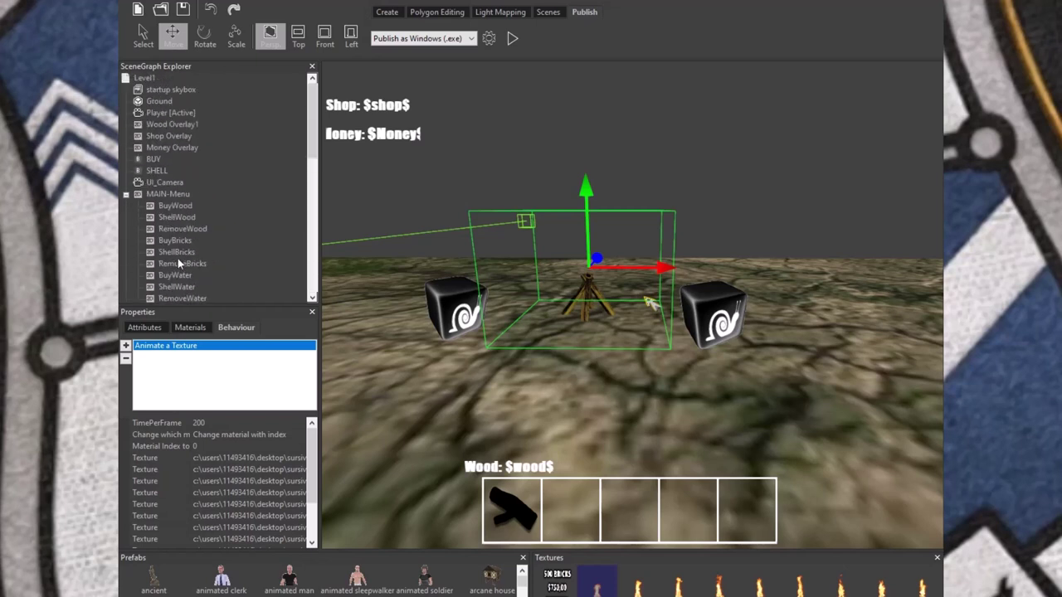
click(157, 171)
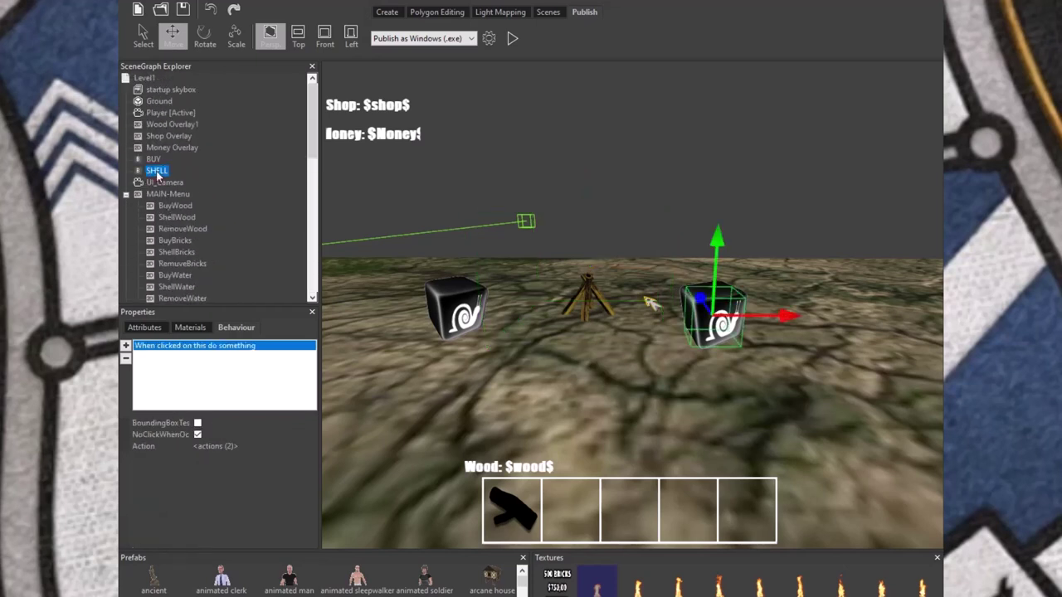
- Open the SHELL cube's money-equals-30 actions down to the delayed step's action list
click(236, 447)
click(309, 447)
click(236, 434)
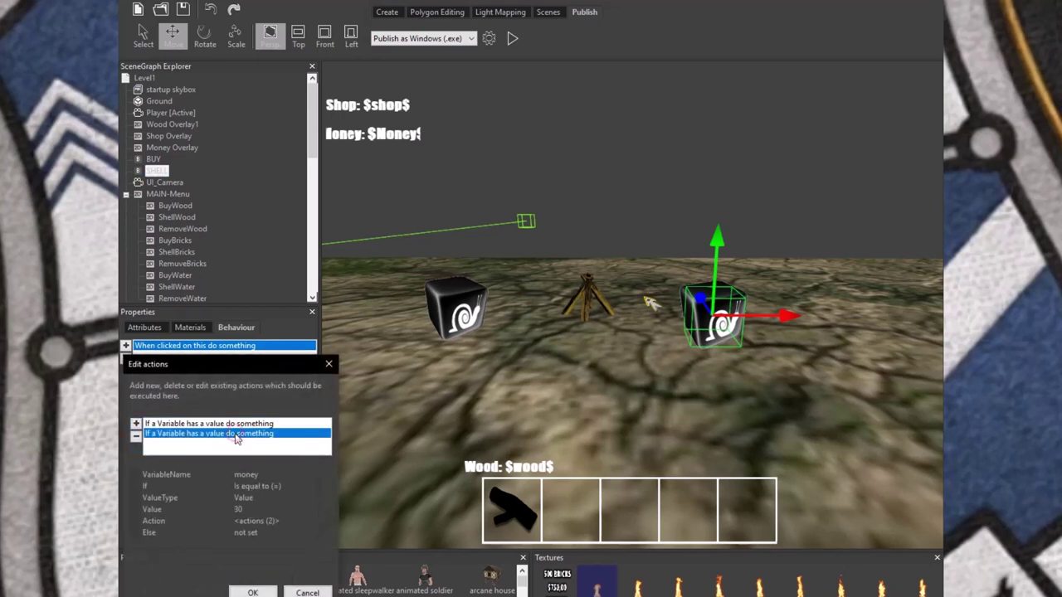
click(309, 520)
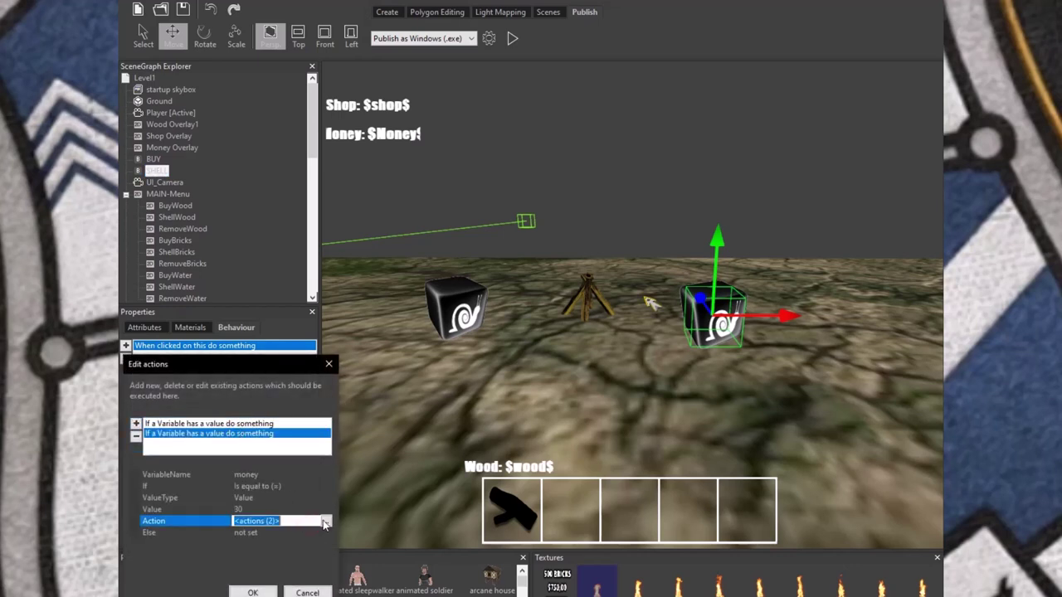
click(326, 523)
click(177, 450)
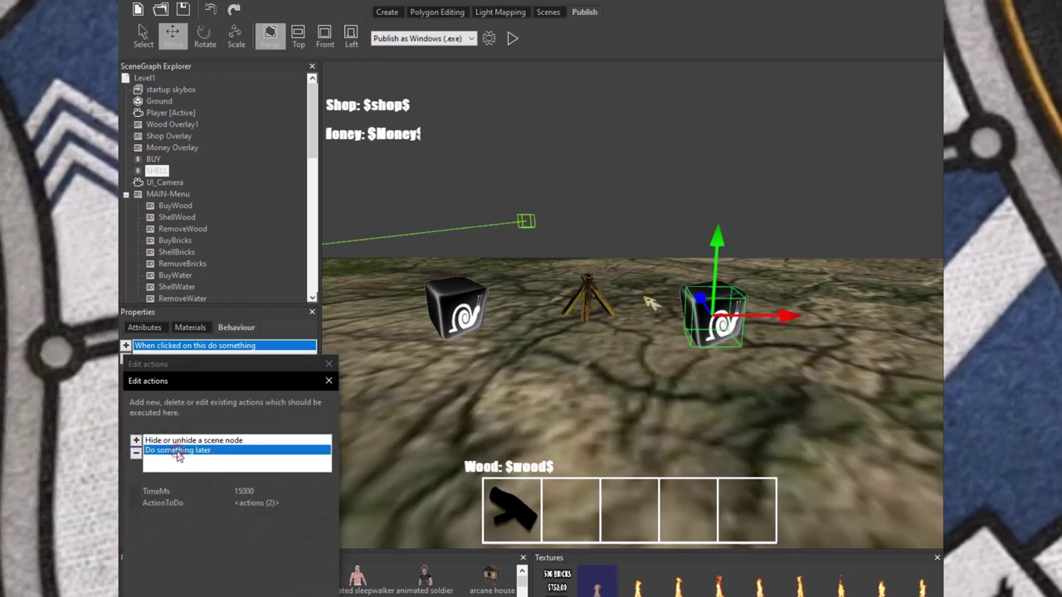
click(307, 503)
click(326, 503)
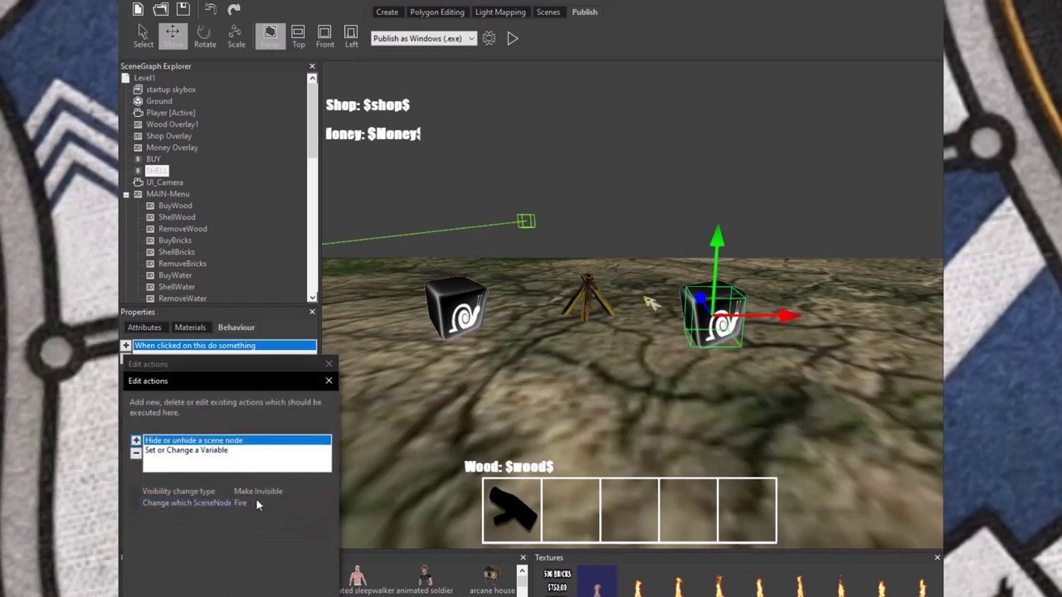
click(197, 451)
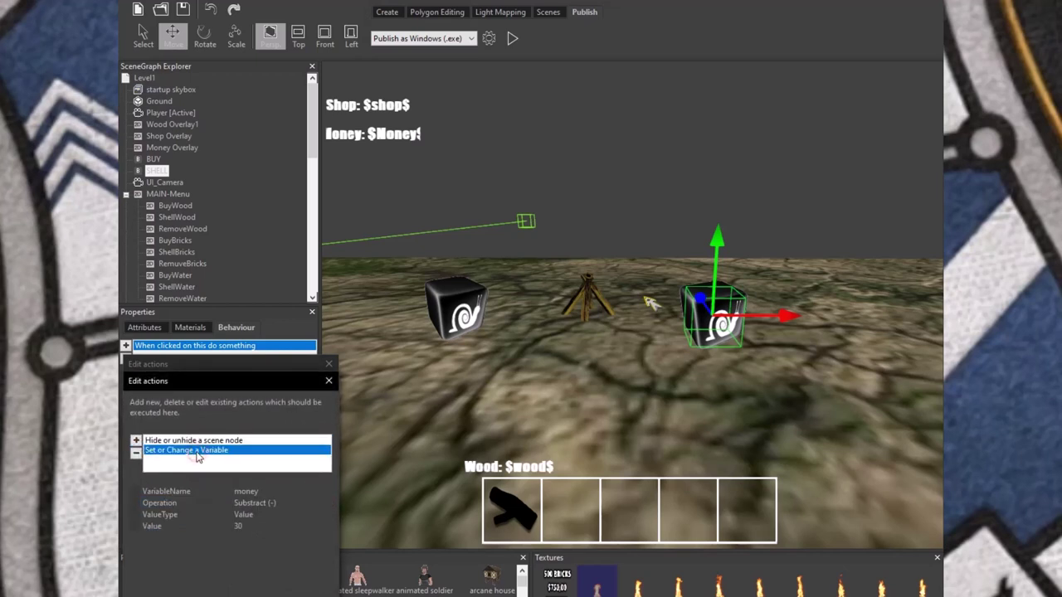
- Add a Set or Change a Variable action that subtracts 3 from Shop
click(158, 461)
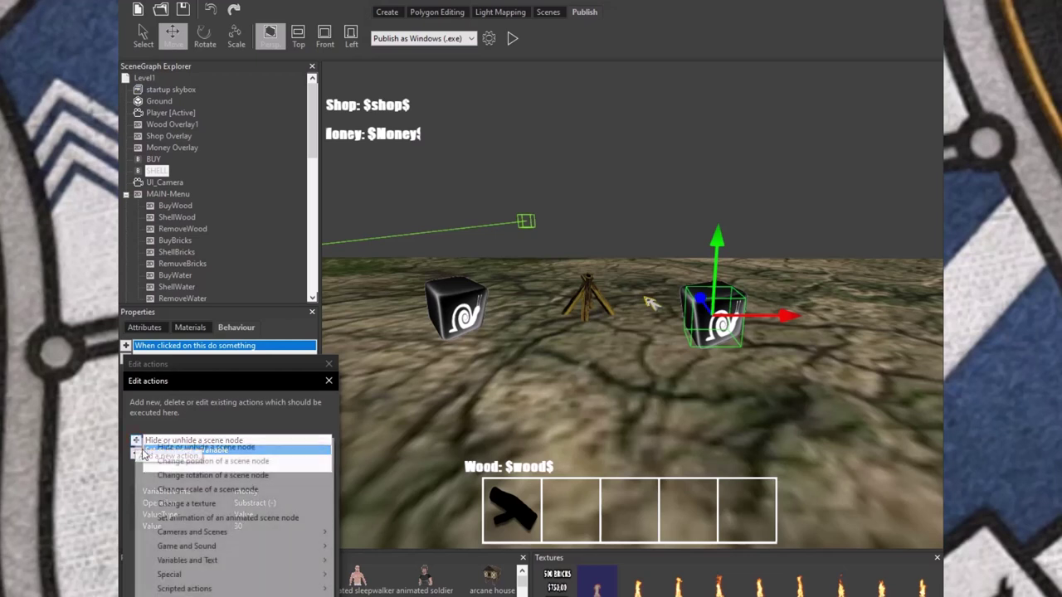
mouse_move(254, 565)
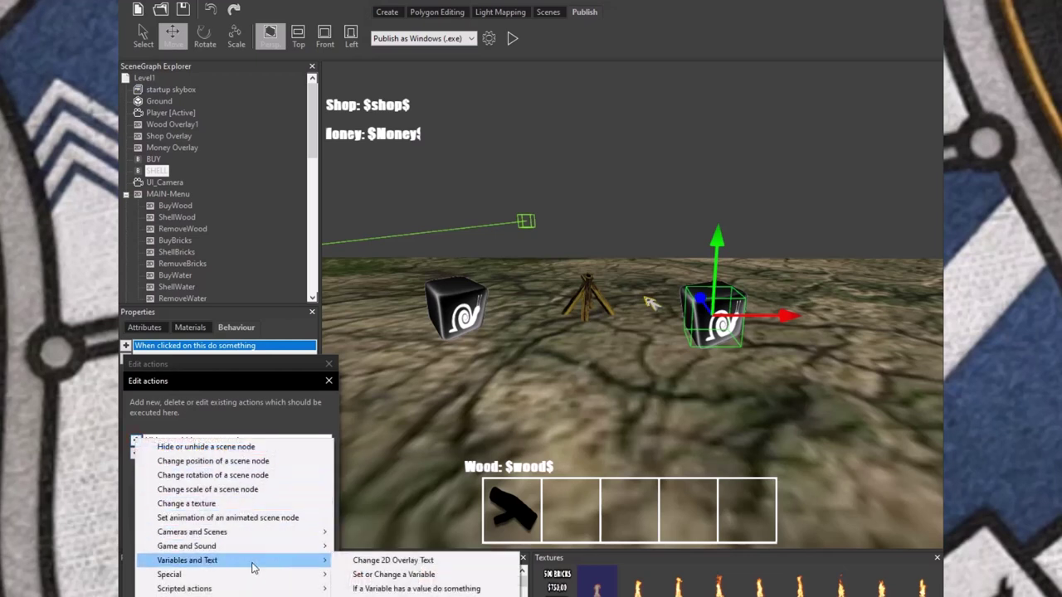
click(373, 574)
click(261, 492)
text(Shop)
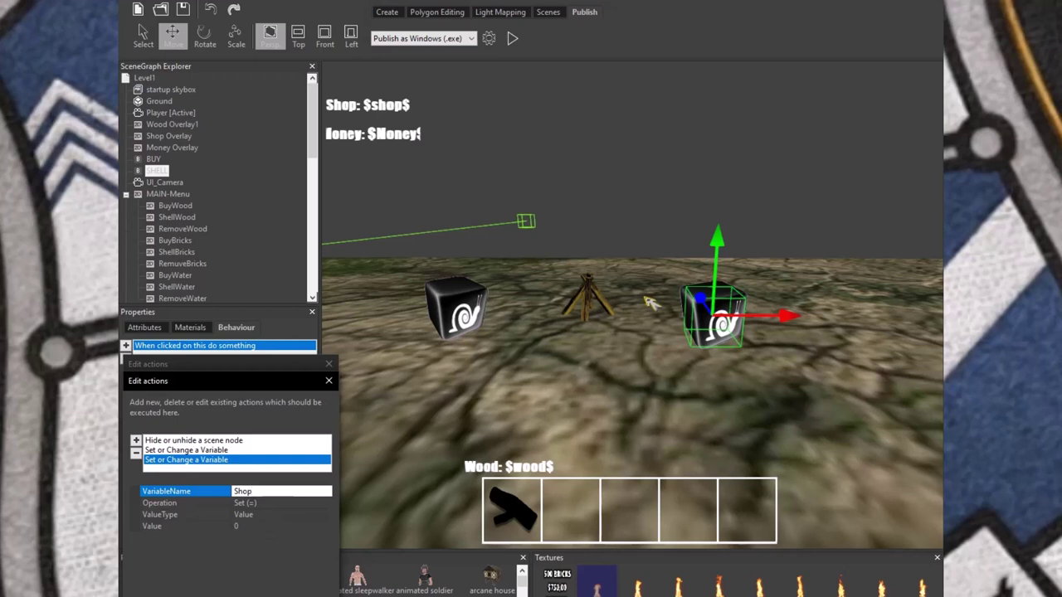
click(274, 506)
click(262, 503)
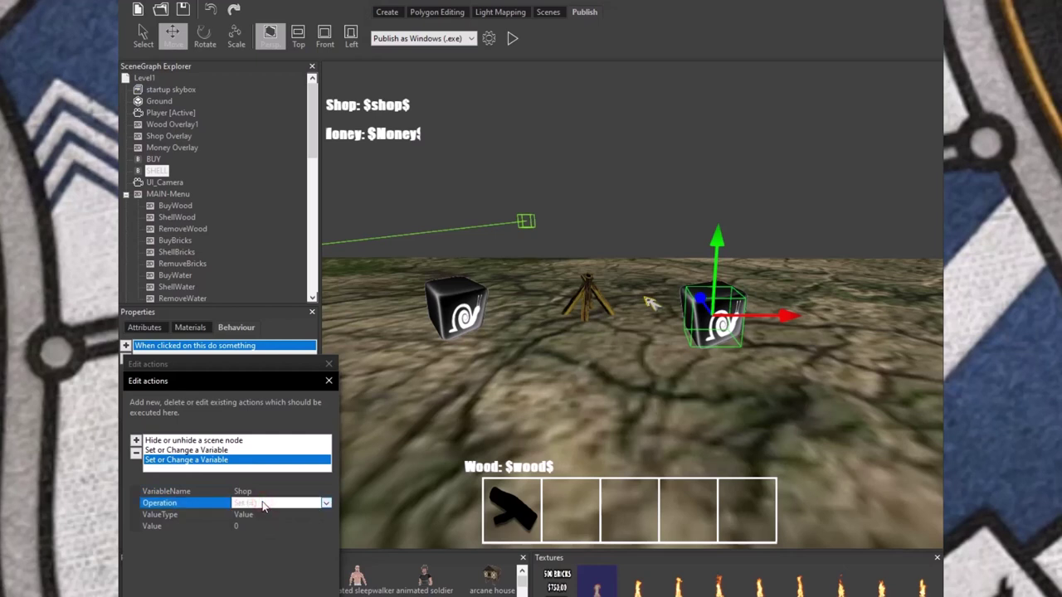
click(326, 503)
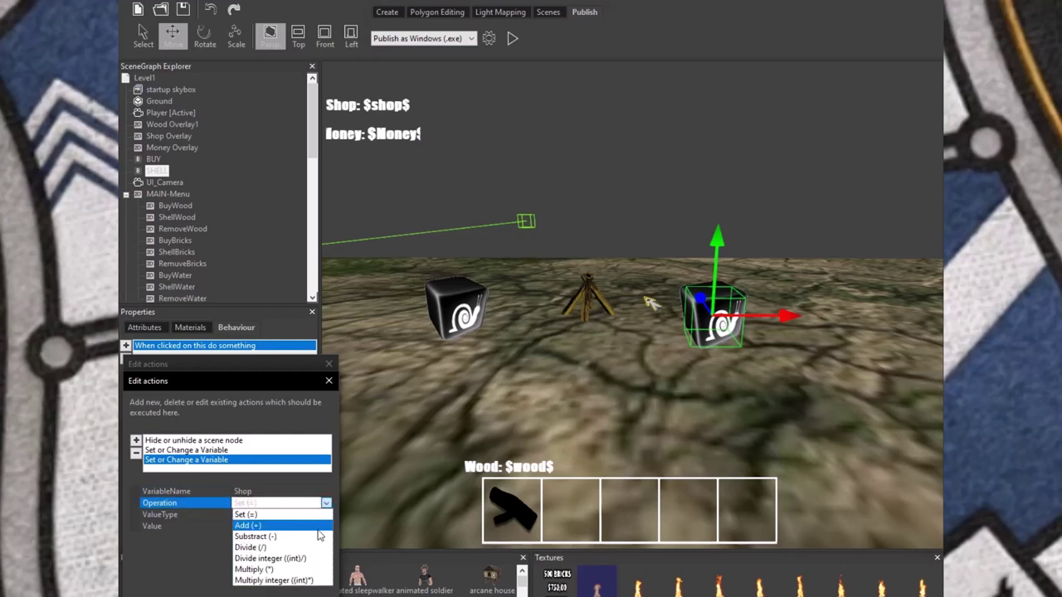
click(317, 537)
click(253, 526)
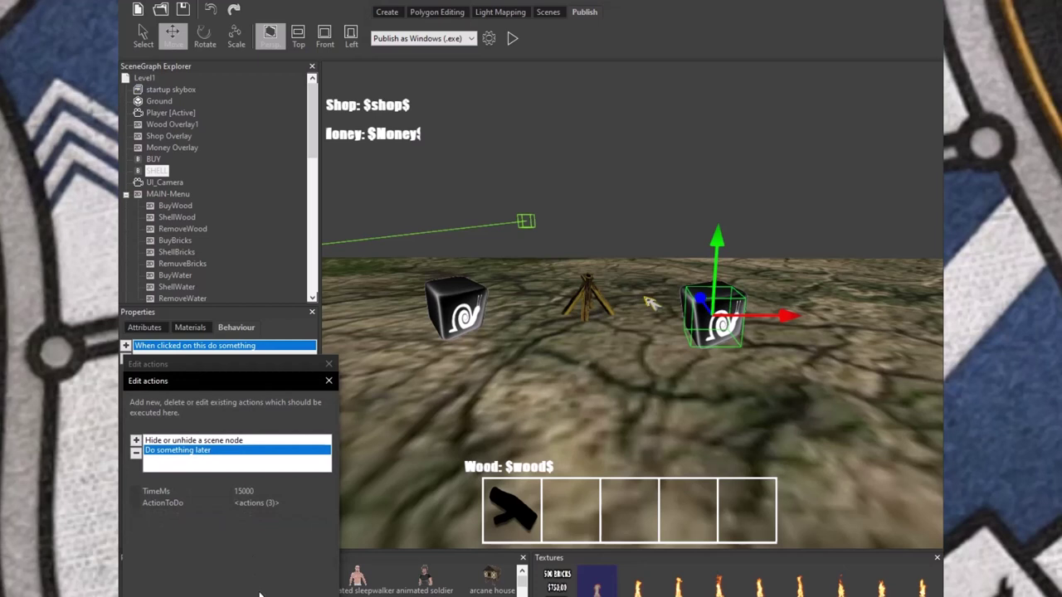
- Confirm both action dialogs and launch a new preview
click(254, 592)
click(254, 593)
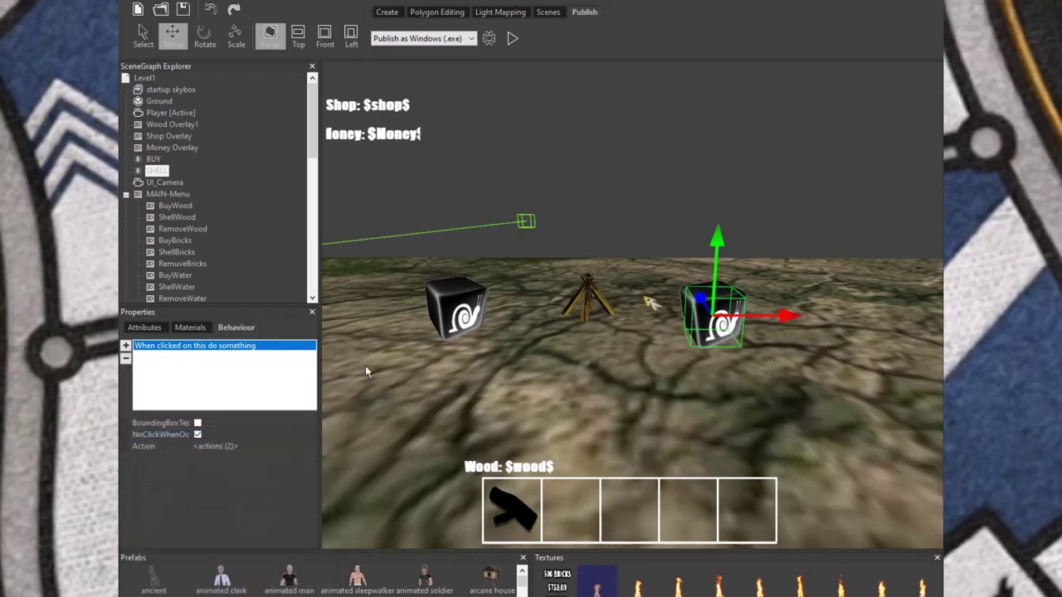
click(512, 38)
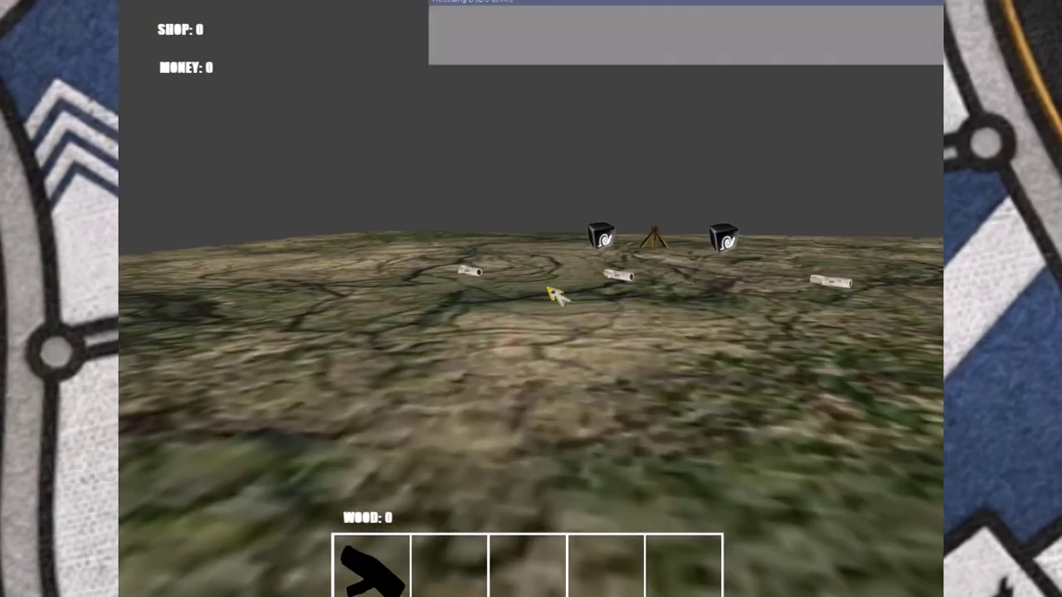
- Walk to and pick up three logs
key(w)
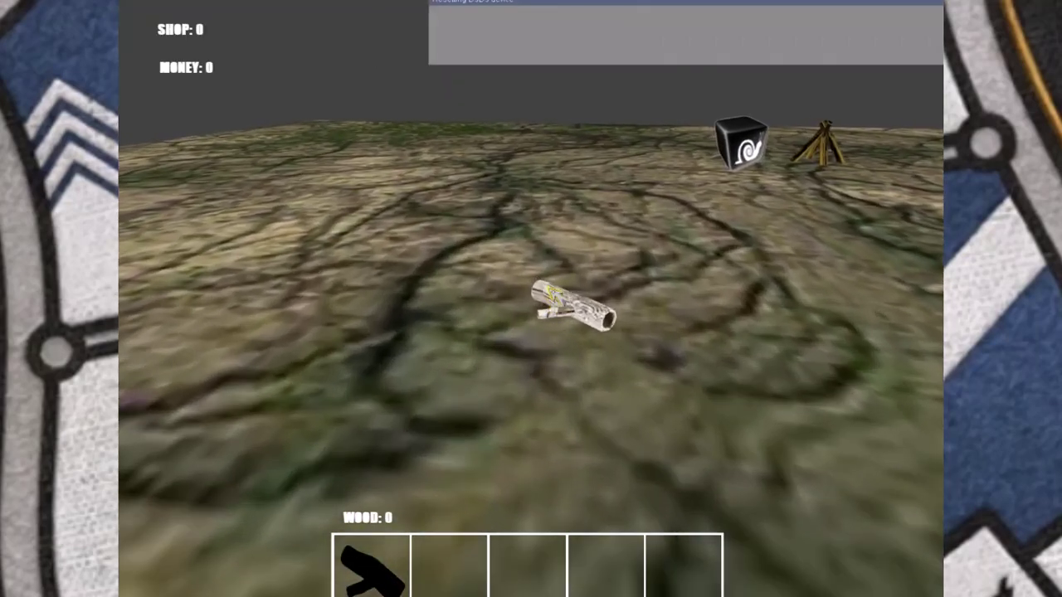
click(555, 295)
key(w)
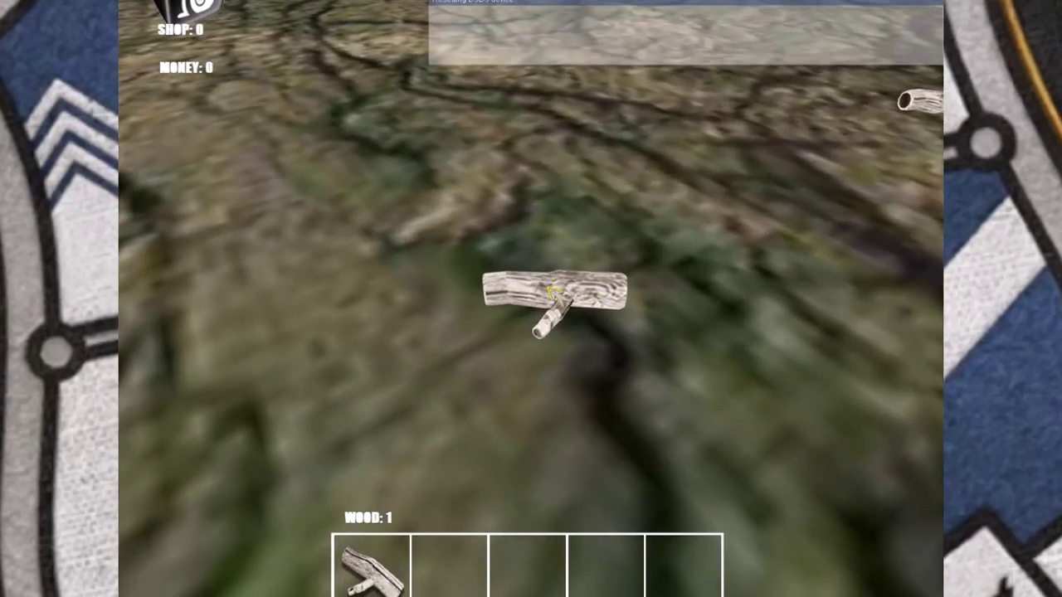
click(555, 296)
key(w)
click(555, 295)
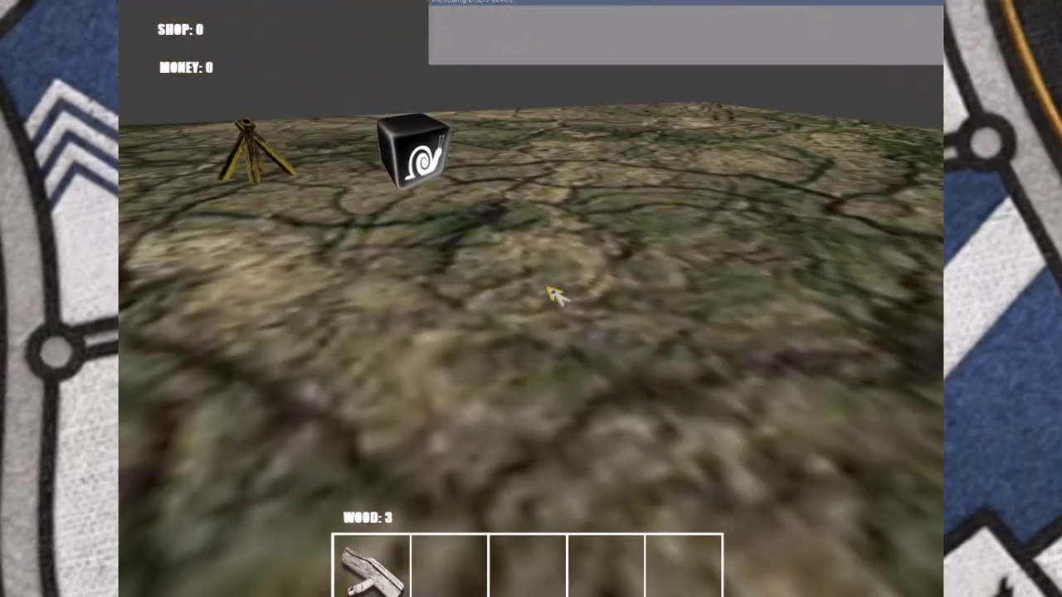
- Sell the wood at the SHELL cube, wait for the fire to go out (Shop -3, Money -30), then exit
key(w)
key(Right)
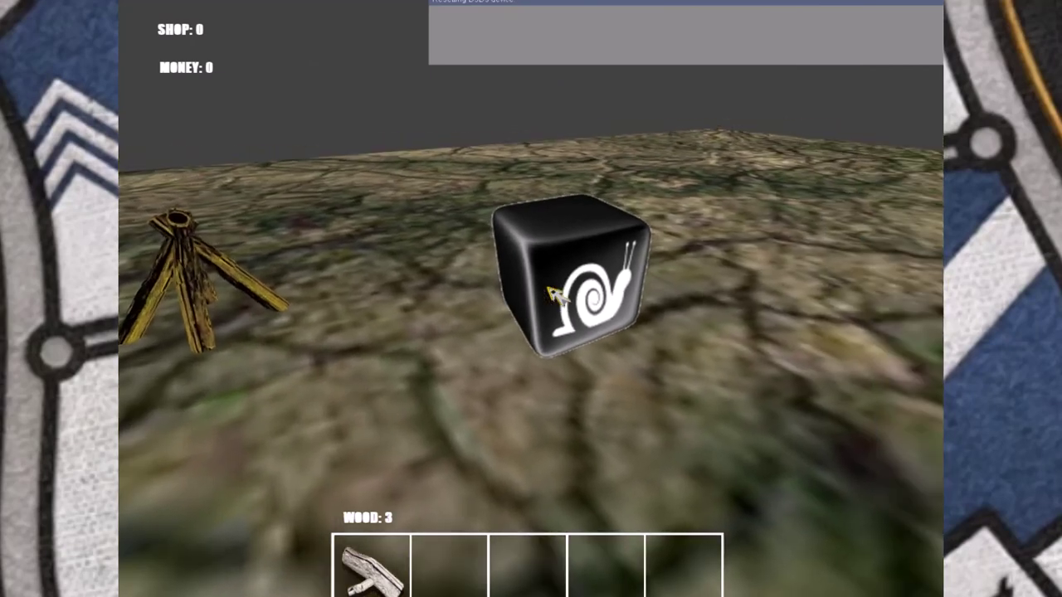
click(558, 297)
click(558, 297)
click(558, 297)
key(Left)
key(Up)
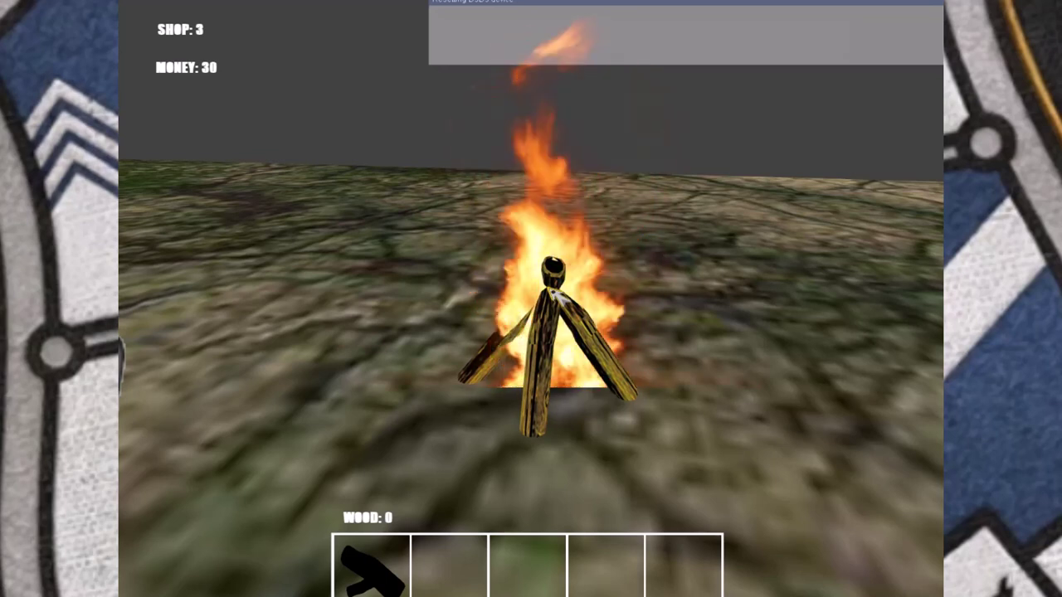
click(556, 295)
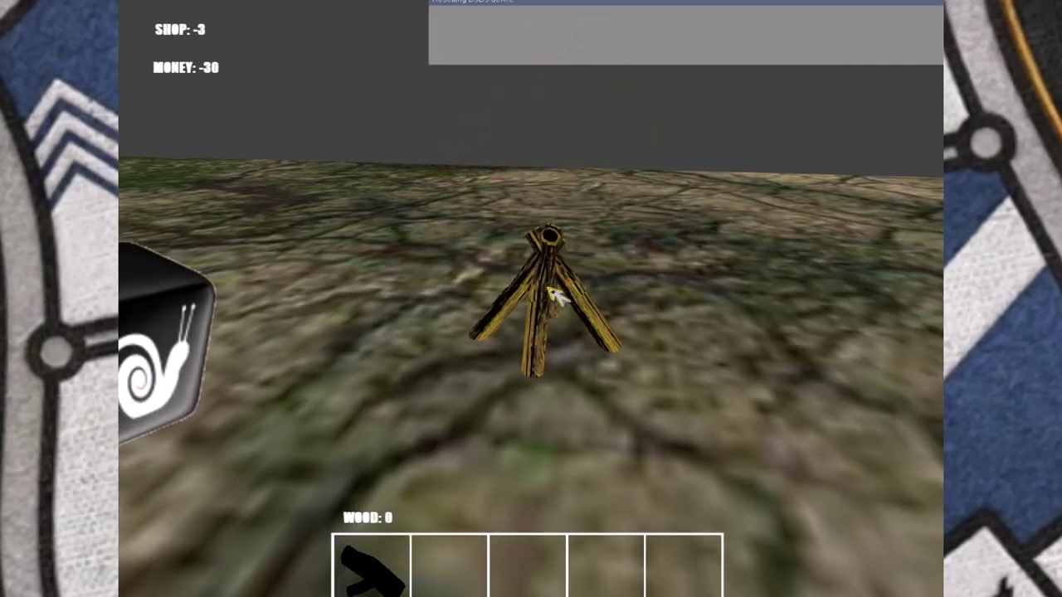
key(Escape)
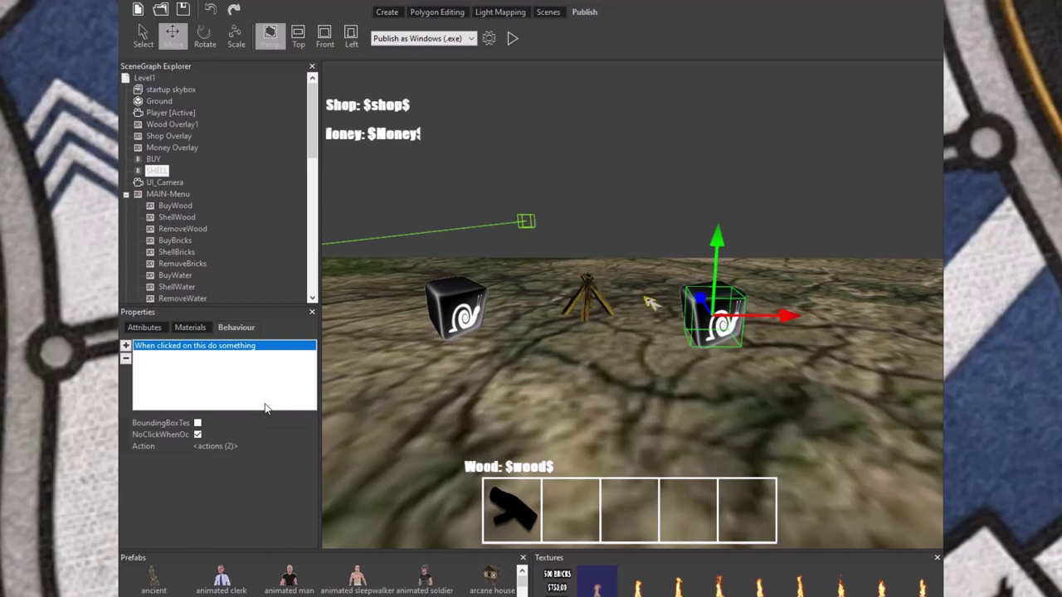
- Select the BUY cube and open its shop-above-0 nested actions, including the add-1-wood action
scroll(184, 280, down, 5)
scroll(184, 280, down, 3)
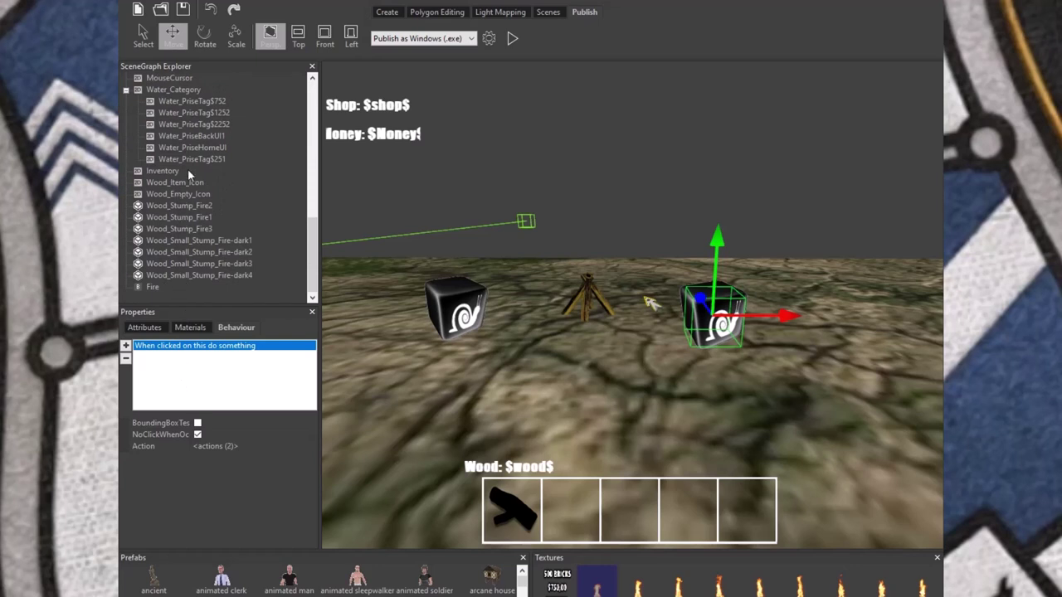
scroll(185, 170, up, 3)
scroll(185, 170, up, 3)
scroll(174, 166, up, 2)
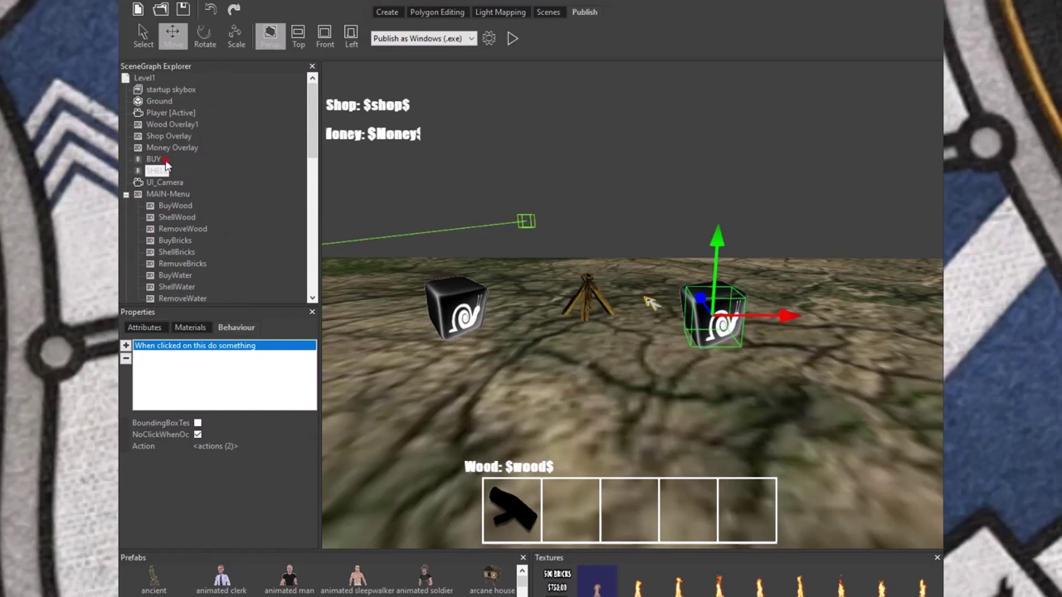
click(164, 164)
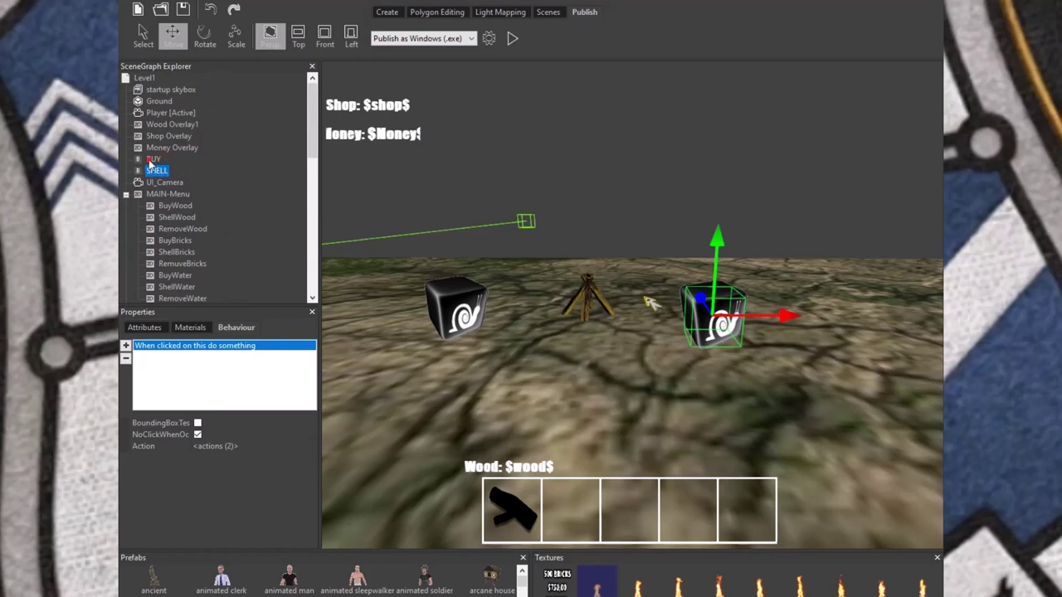
click(231, 450)
click(312, 449)
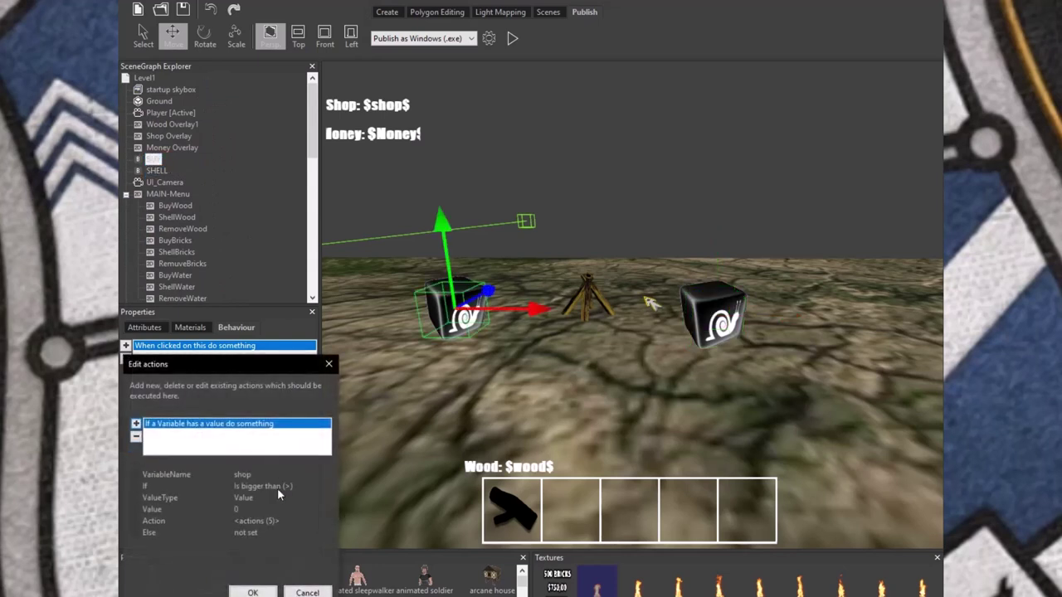
click(282, 520)
click(325, 521)
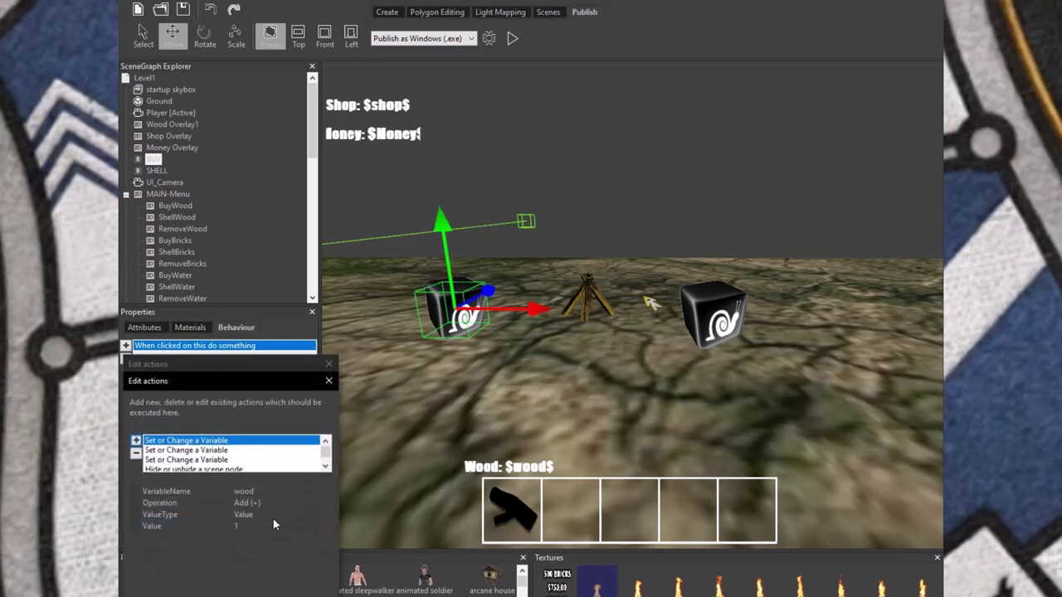
click(213, 444)
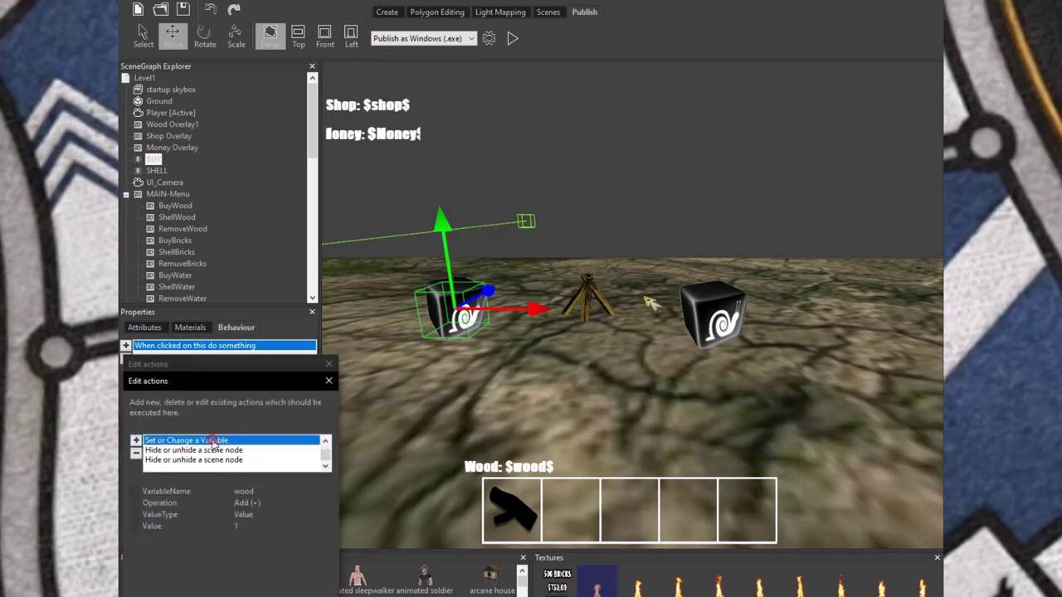